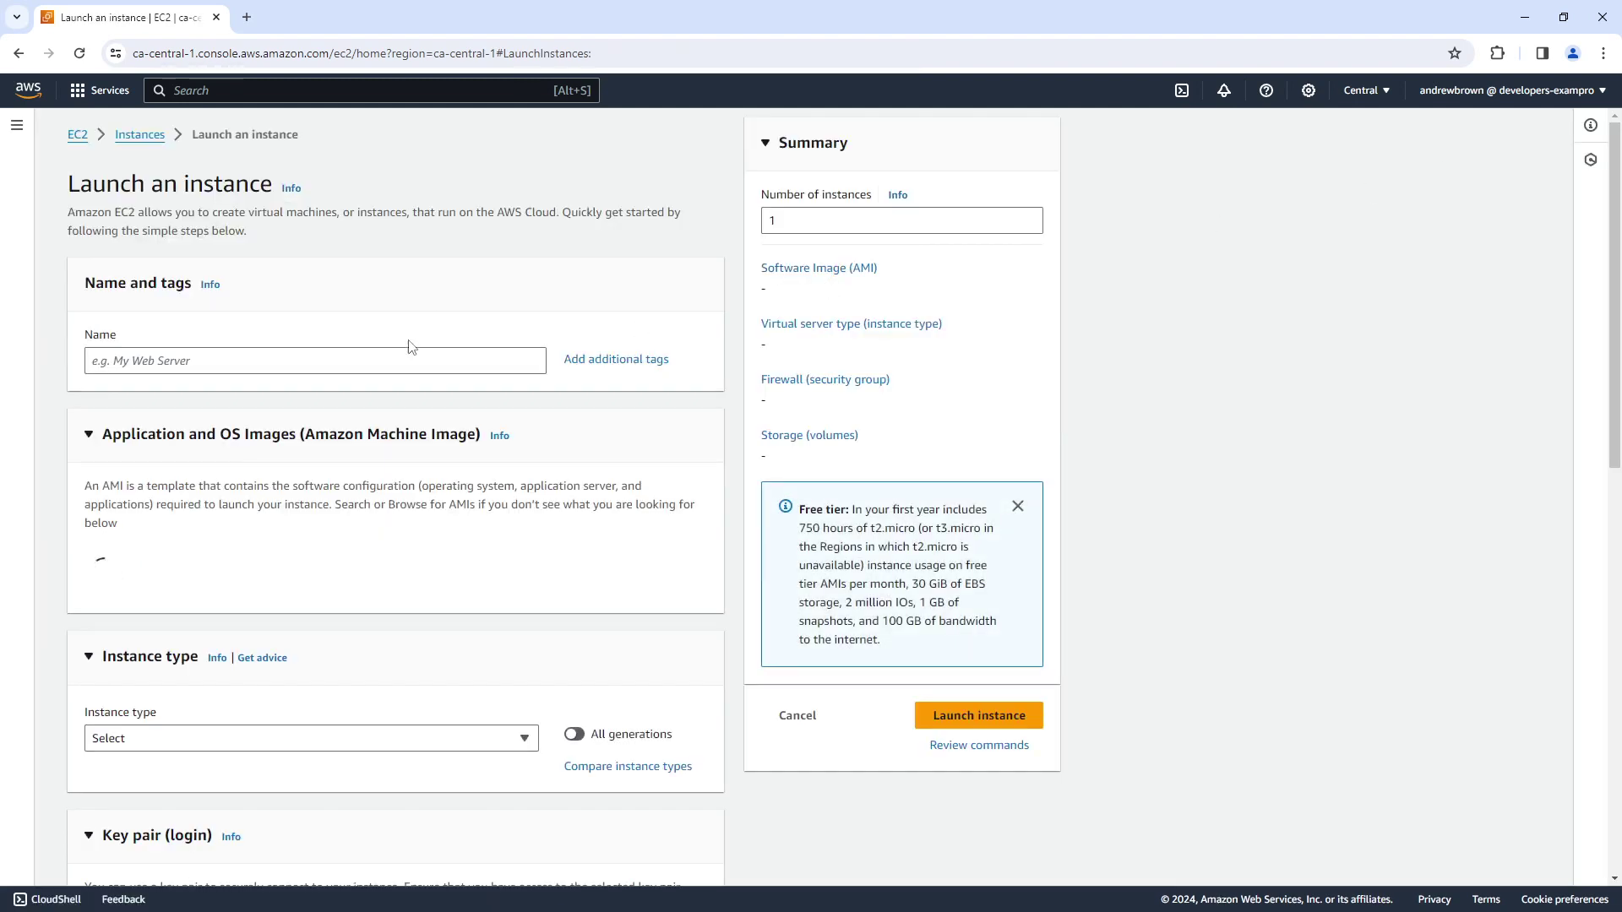
Name the instance My Web Server and choose the Windows Server 2022 Base image.
{"action": "left_click", "coordinate": [380, 361]}
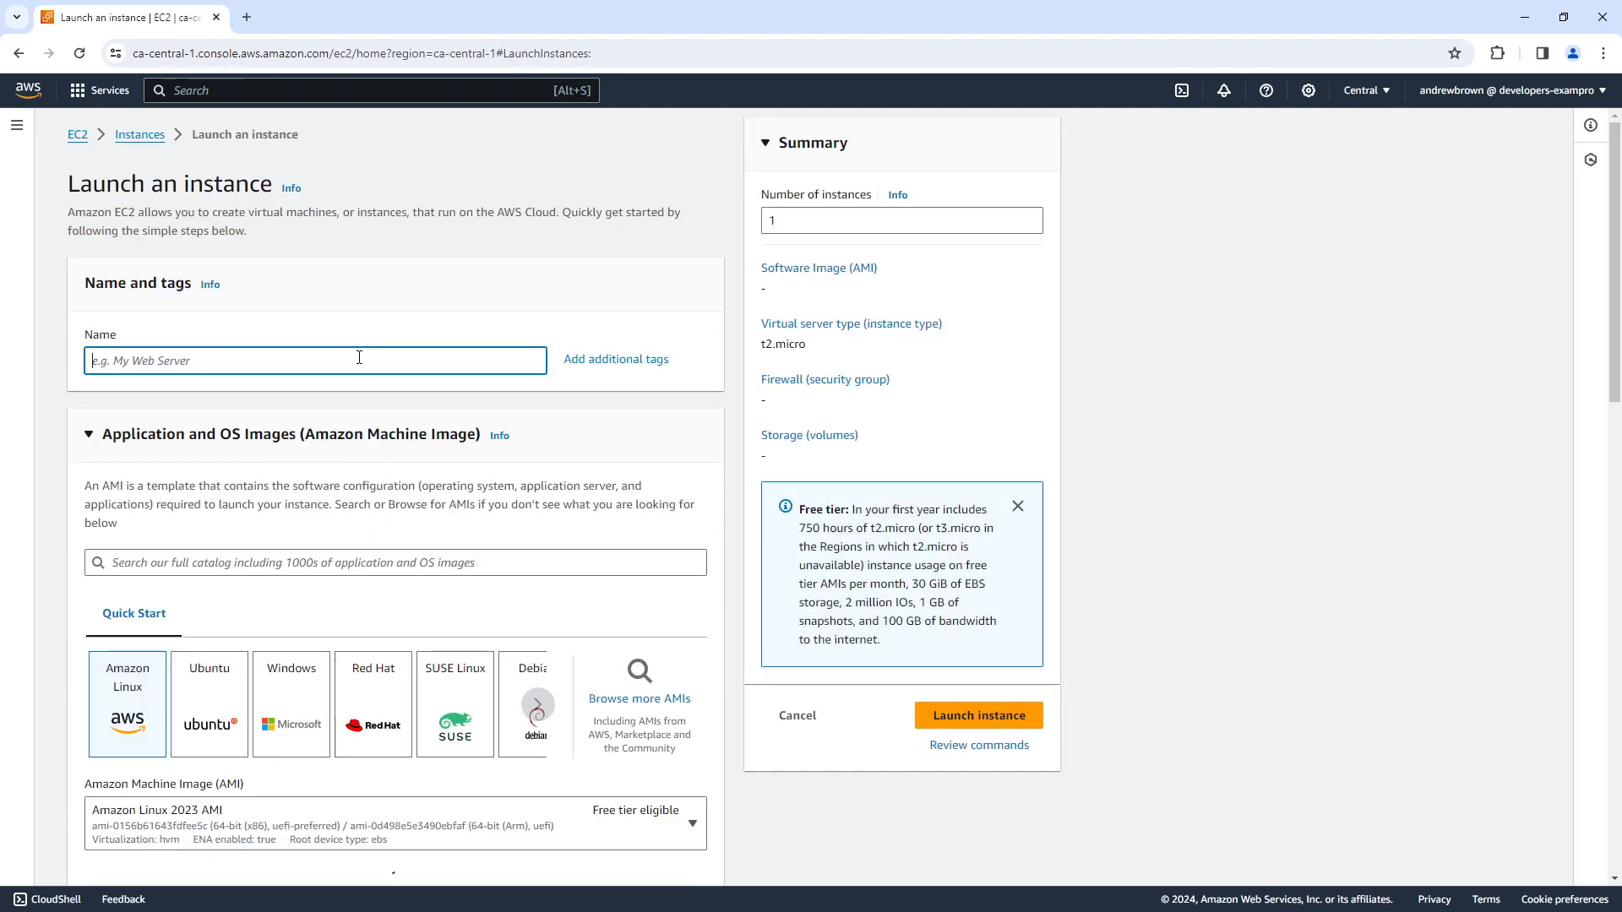
{"action": "type", "text": "My Web Server"}
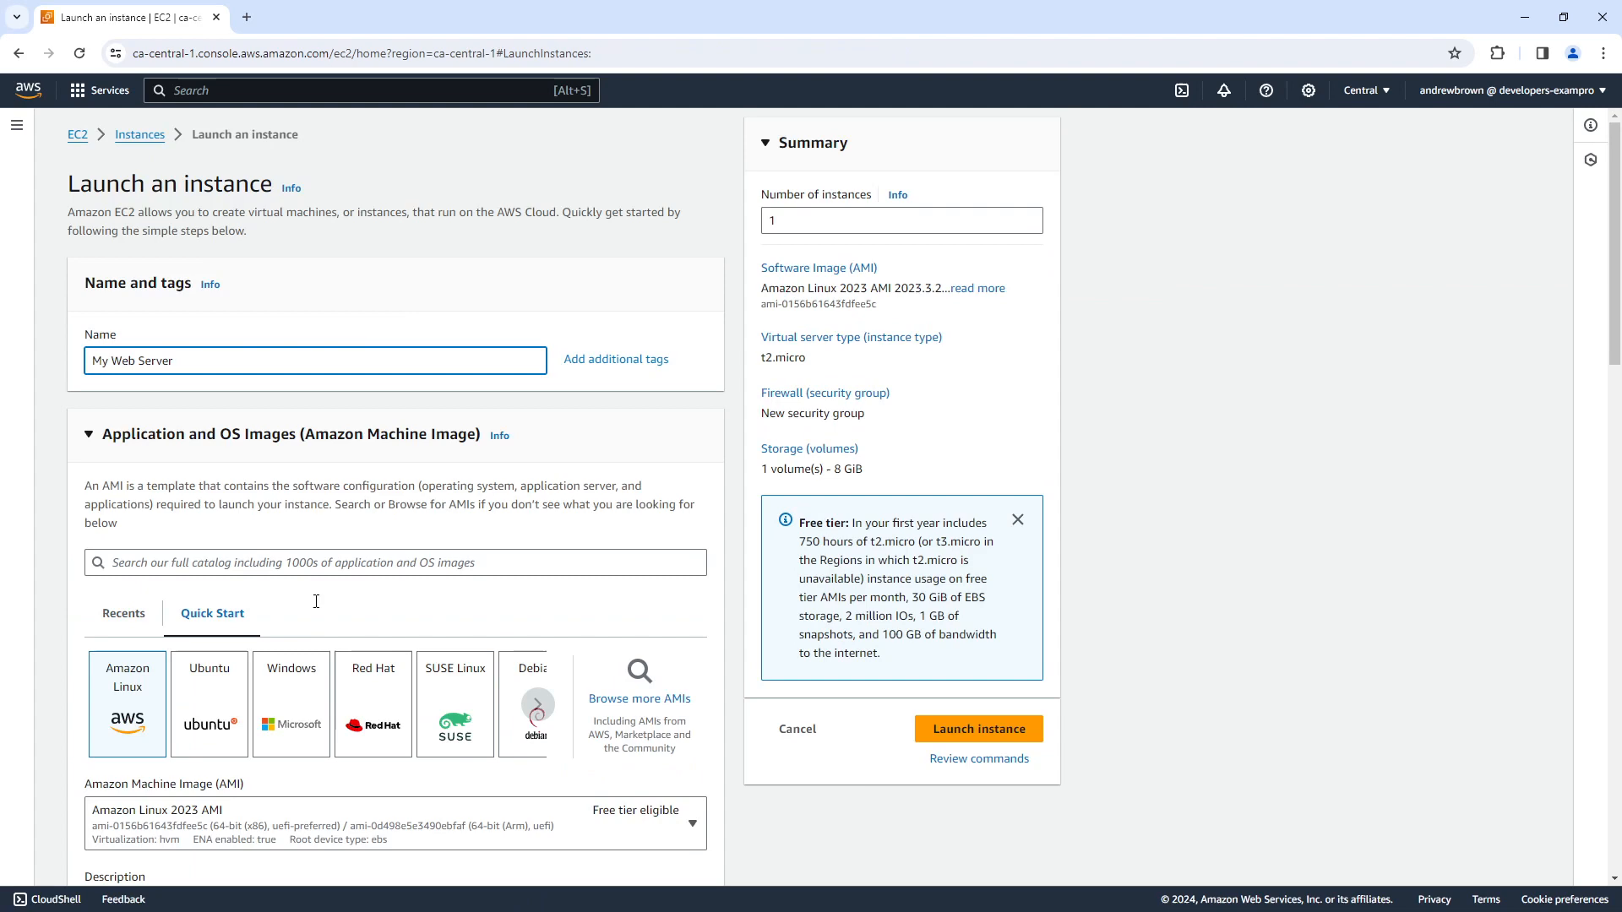
{"action": "left_click", "coordinate": [304, 695]}
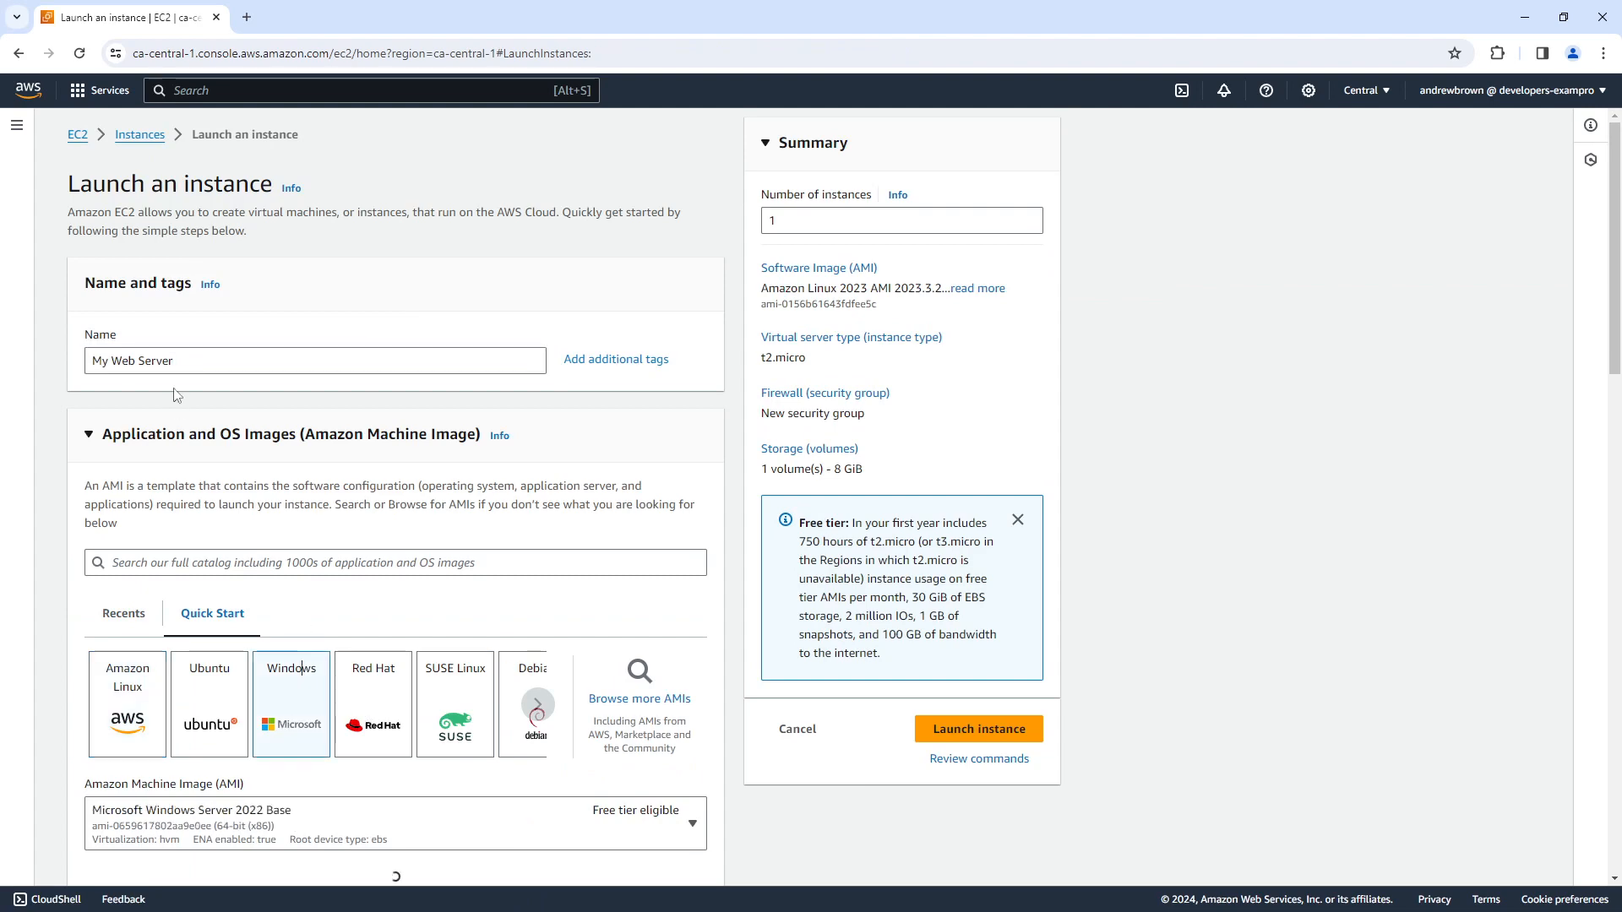
{"action": "scroll", "coordinate": [221, 419], "scroll_direction": "down", "scroll_amount": 2}
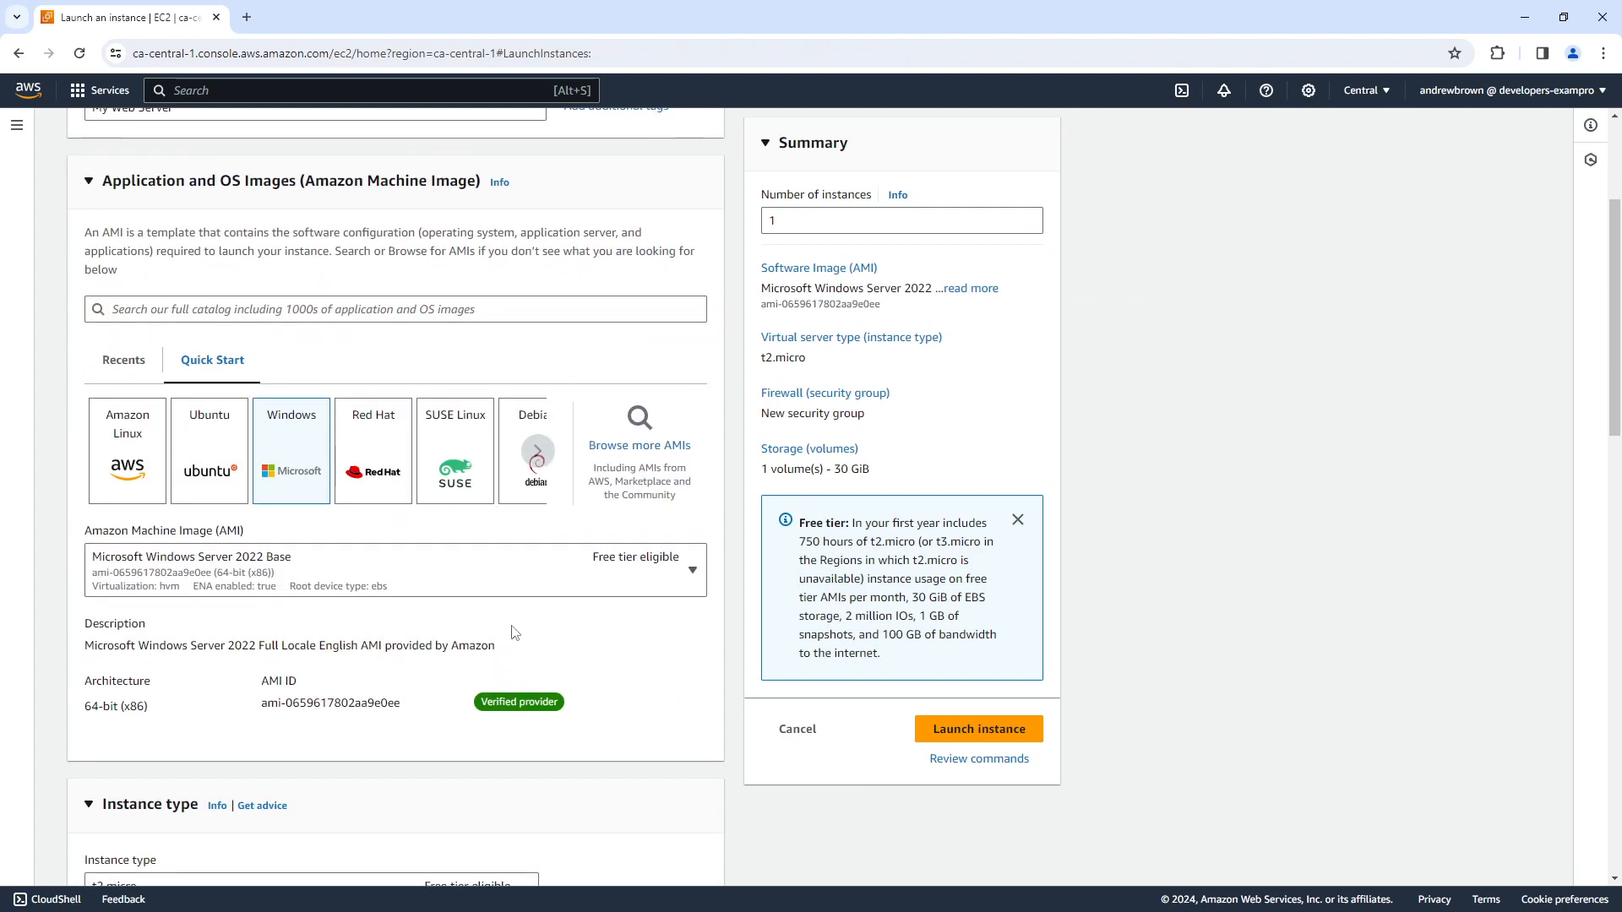
{"action": "left_click", "coordinate": [544, 583]}
{"action": "left_click", "coordinate": [586, 606]}
{"action": "scroll", "coordinate": [329, 563], "scroll_direction": "down", "scroll_amount": 2}
Select t2.medium as the instance type and look at the existing key pairs.
{"action": "left_click", "coordinate": [281, 652]}
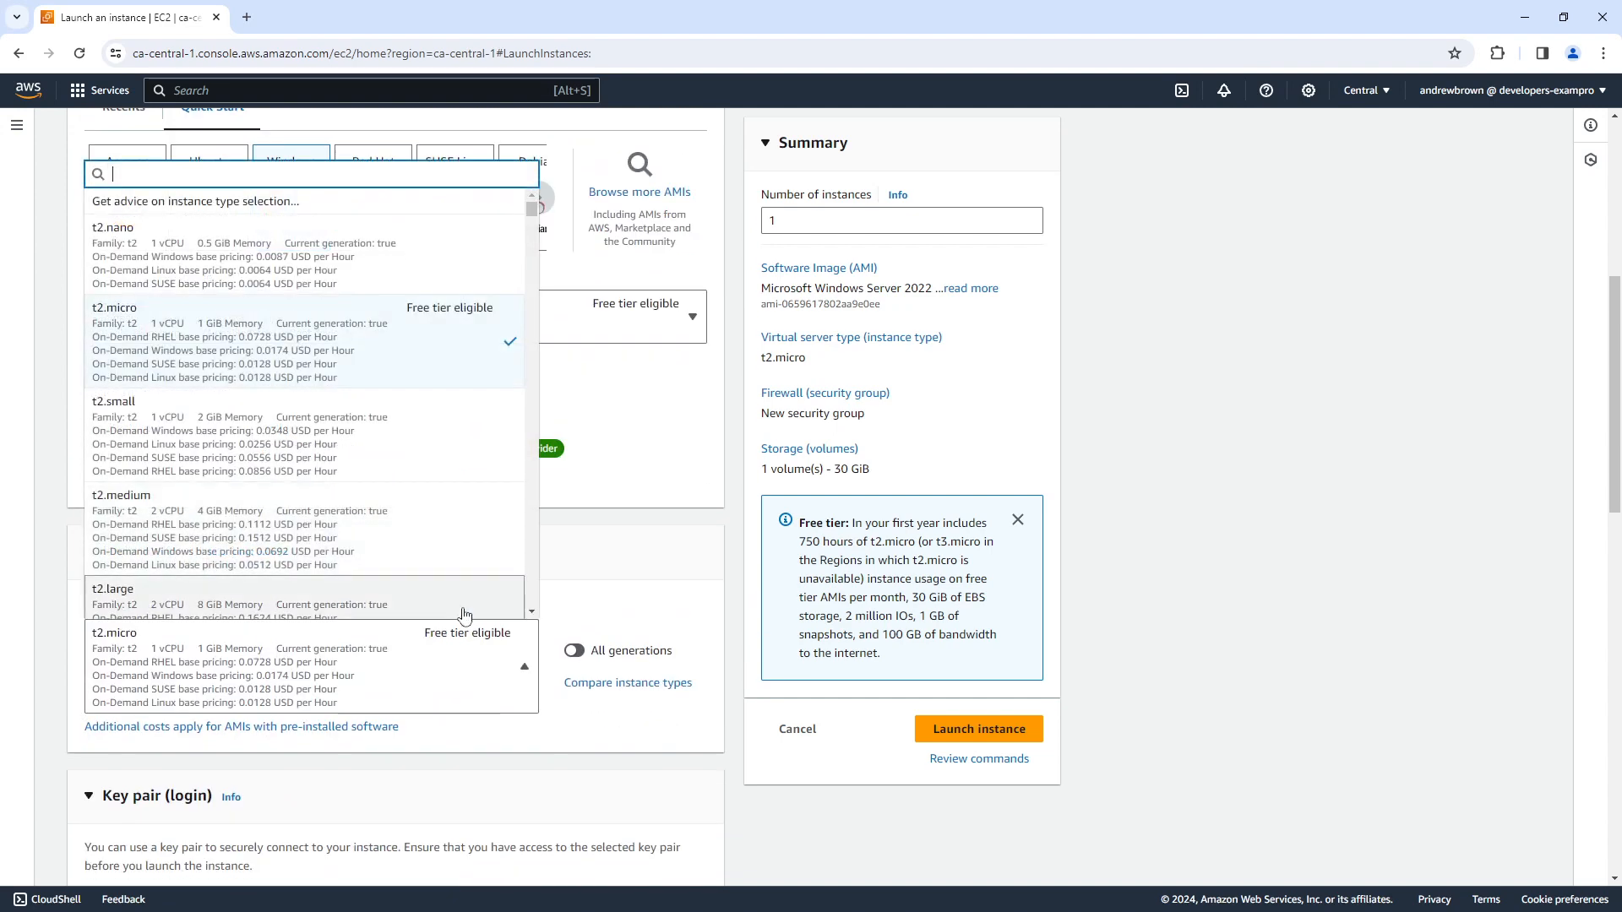
{"action": "left_click", "coordinate": [240, 533]}
{"action": "scroll", "coordinate": [422, 522], "scroll_direction": "down", "scroll_amount": 1}
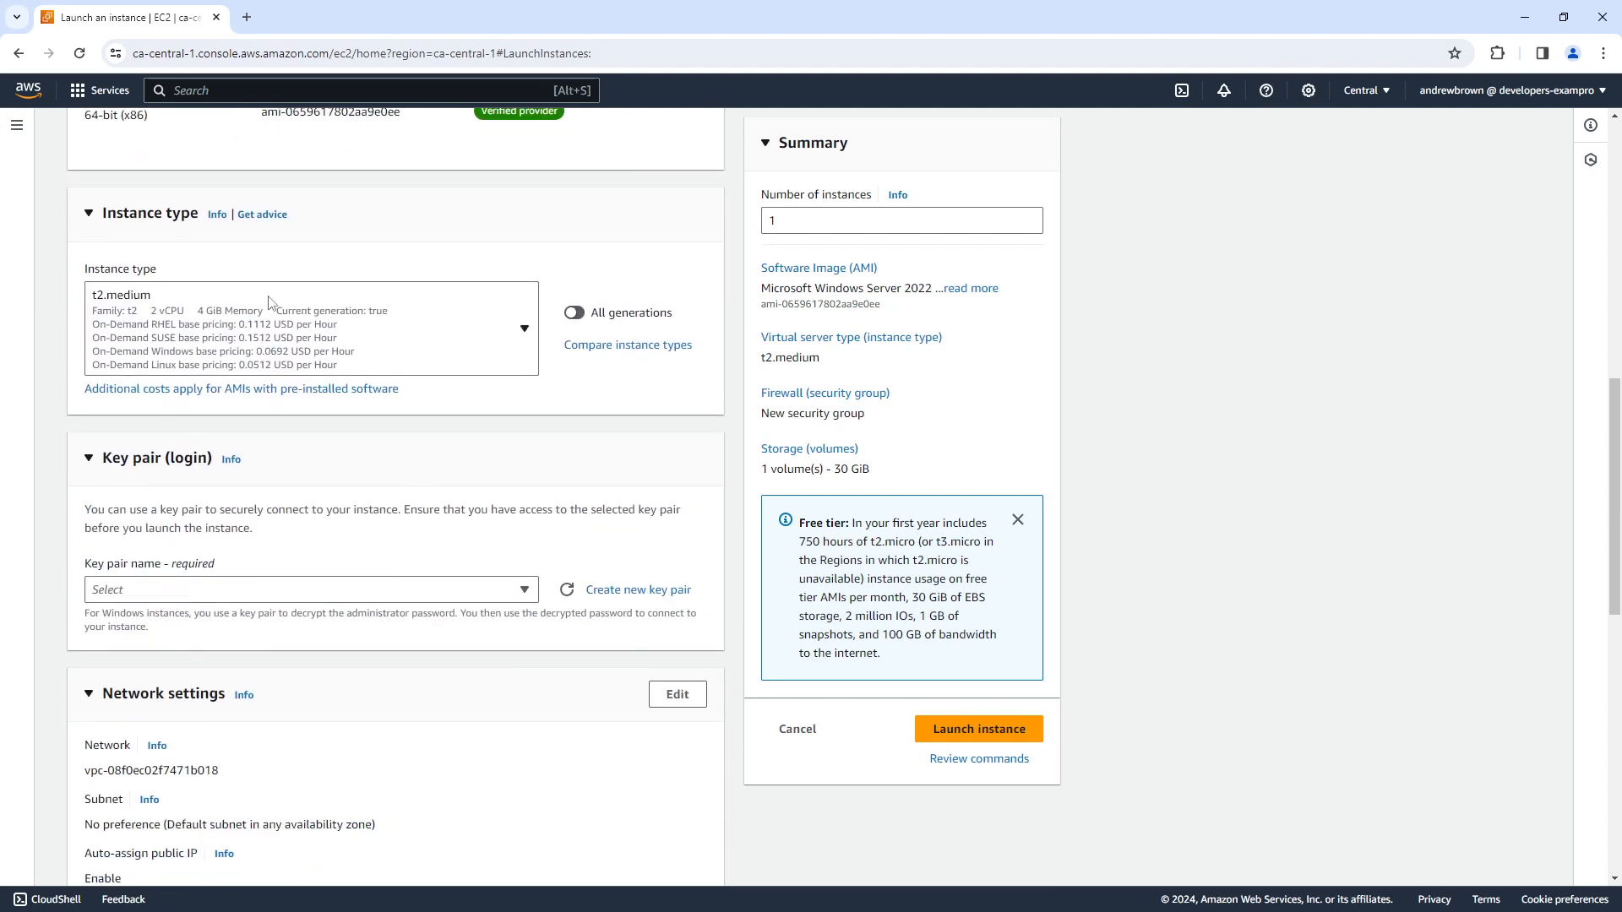
{"action": "left_click", "coordinate": [269, 304]}
{"action": "left_click", "coordinate": [695, 421]}
{"action": "scroll", "coordinate": [381, 508], "scroll_direction": "down", "scroll_amount": 3}
{"action": "left_click", "coordinate": [178, 336]}
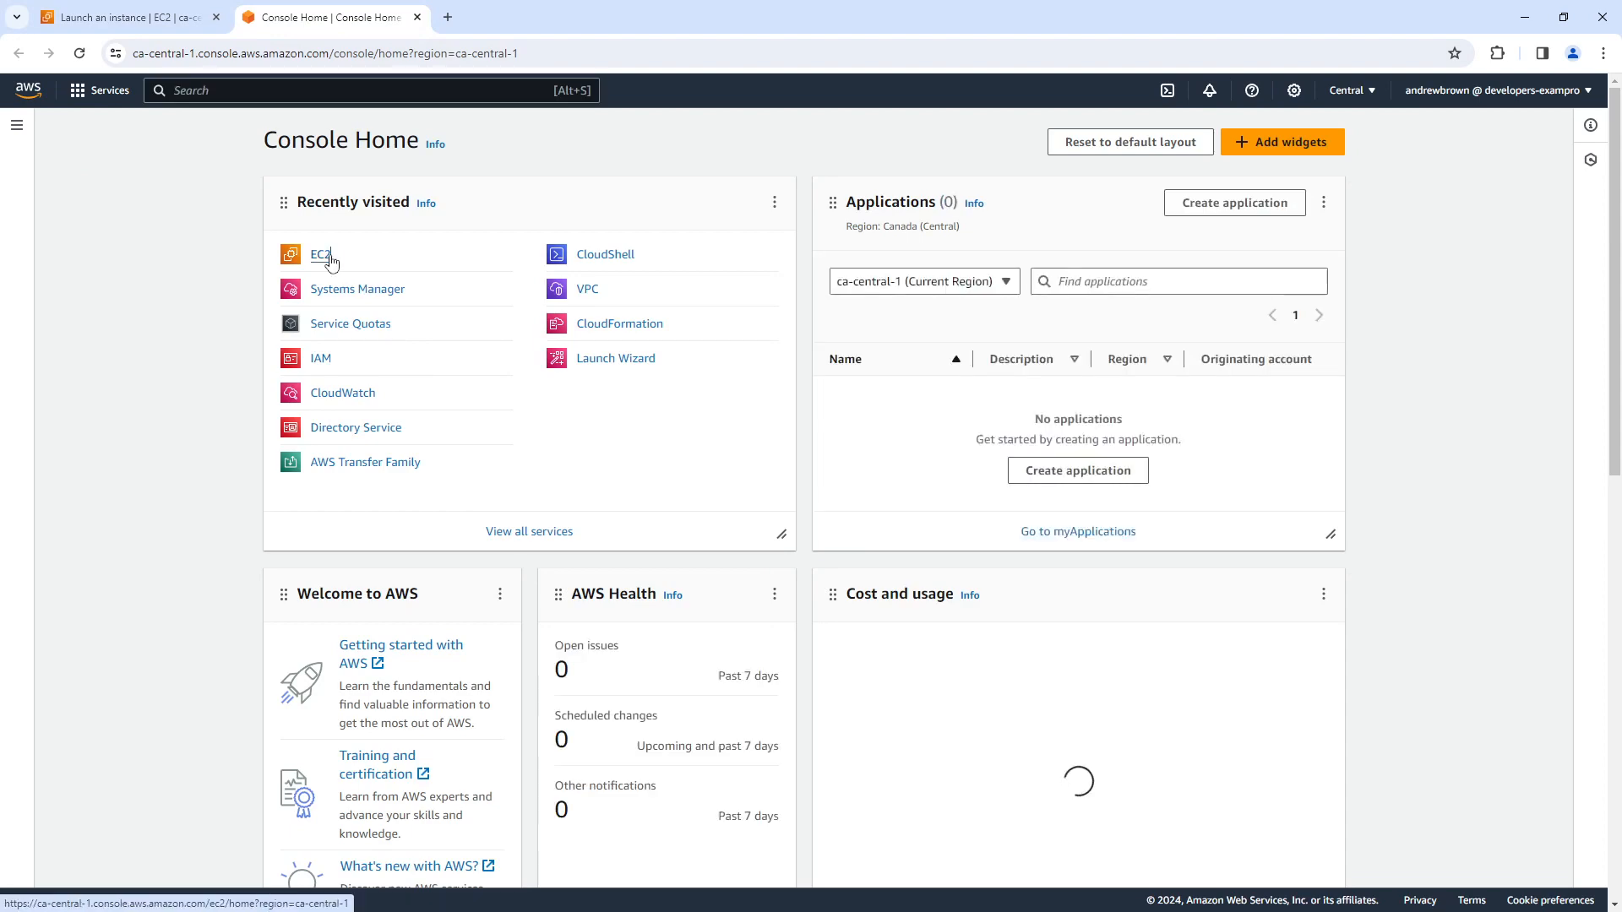
Delete the old Windows-Server key pair from the EC2 Key Pairs list, confirming with 'Delete'.
{"action": "left_click", "coordinate": [321, 254]}
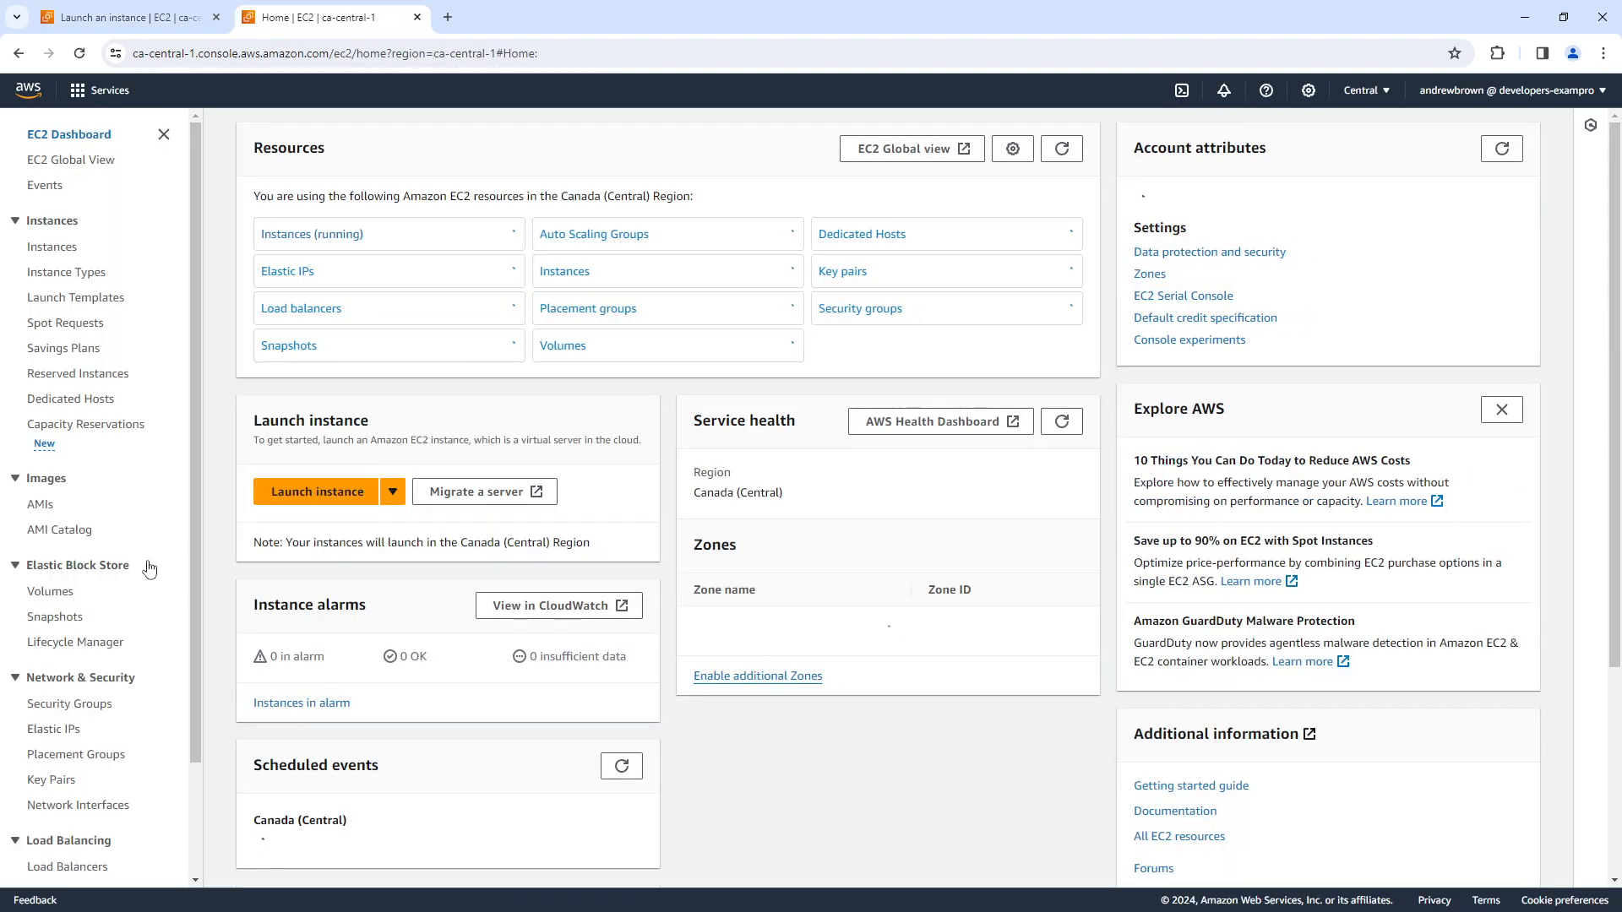
{"action": "scroll", "coordinate": [194, 583], "scroll_direction": "down", "scroll_amount": 5}
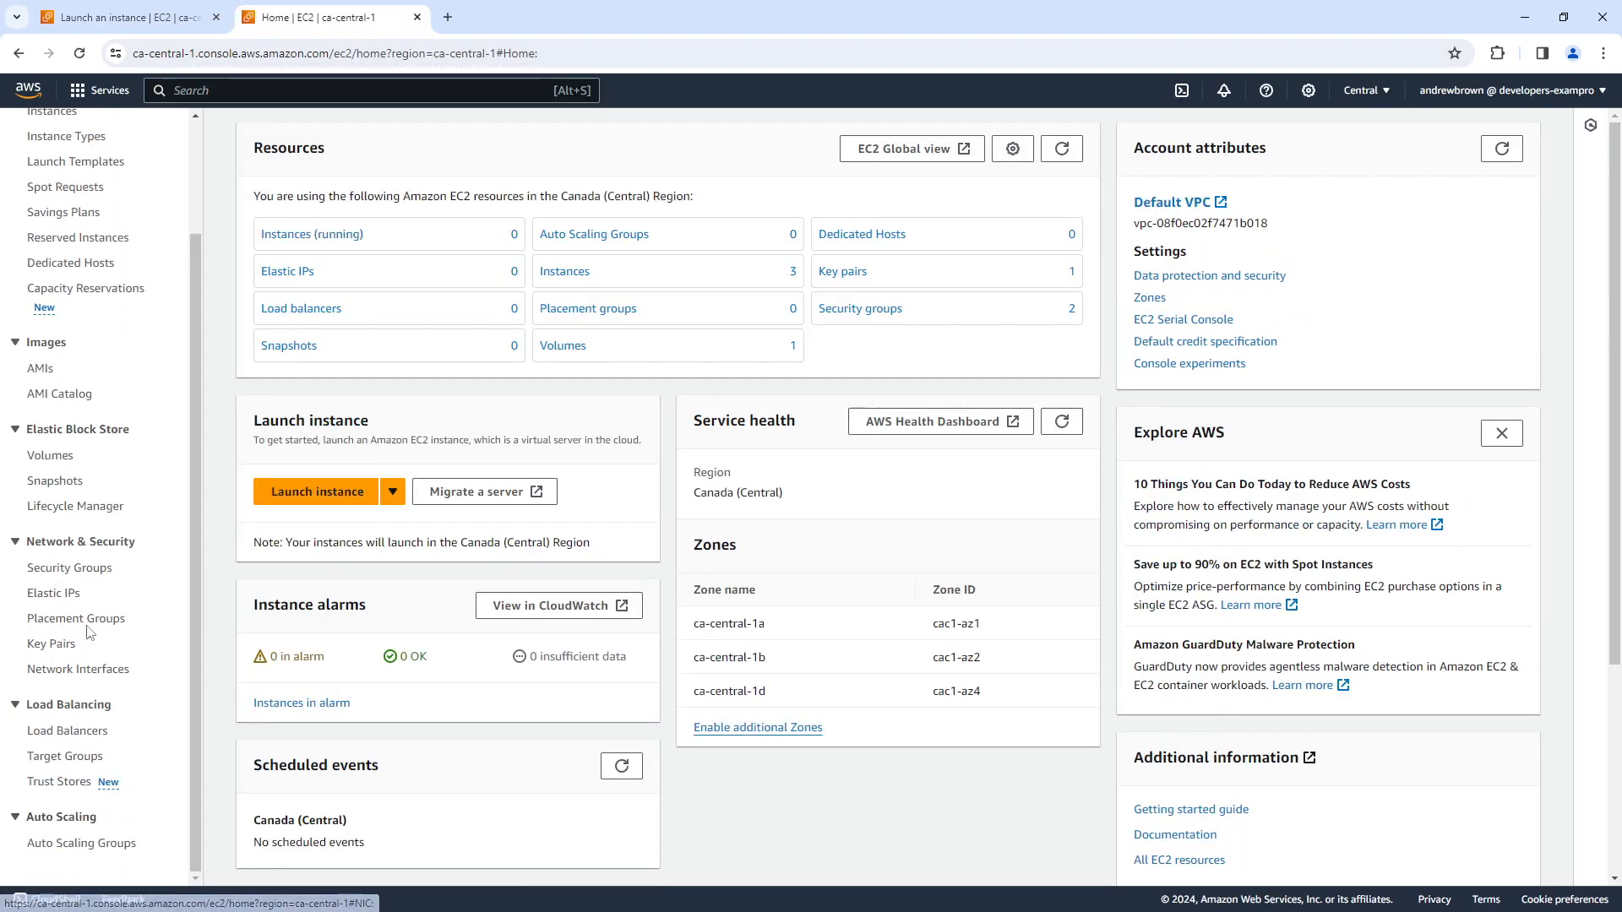
{"action": "left_click", "coordinate": [52, 642]}
{"action": "left_click", "coordinate": [225, 218]}
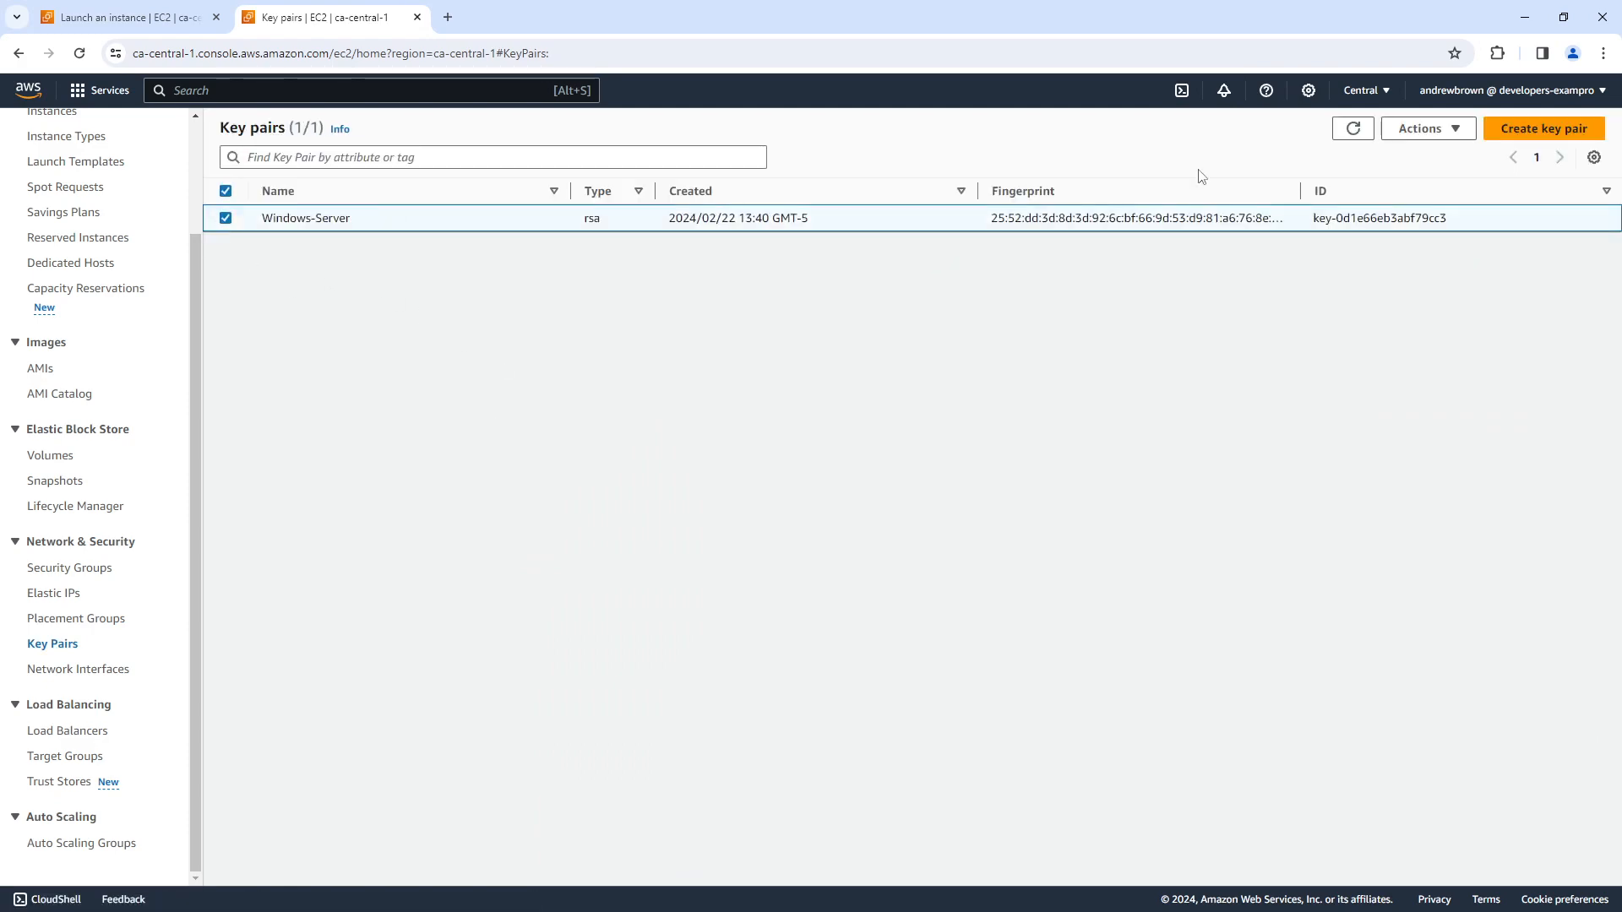
{"action": "left_click", "coordinate": [1428, 128]}
{"action": "left_click", "coordinate": [1438, 216]}
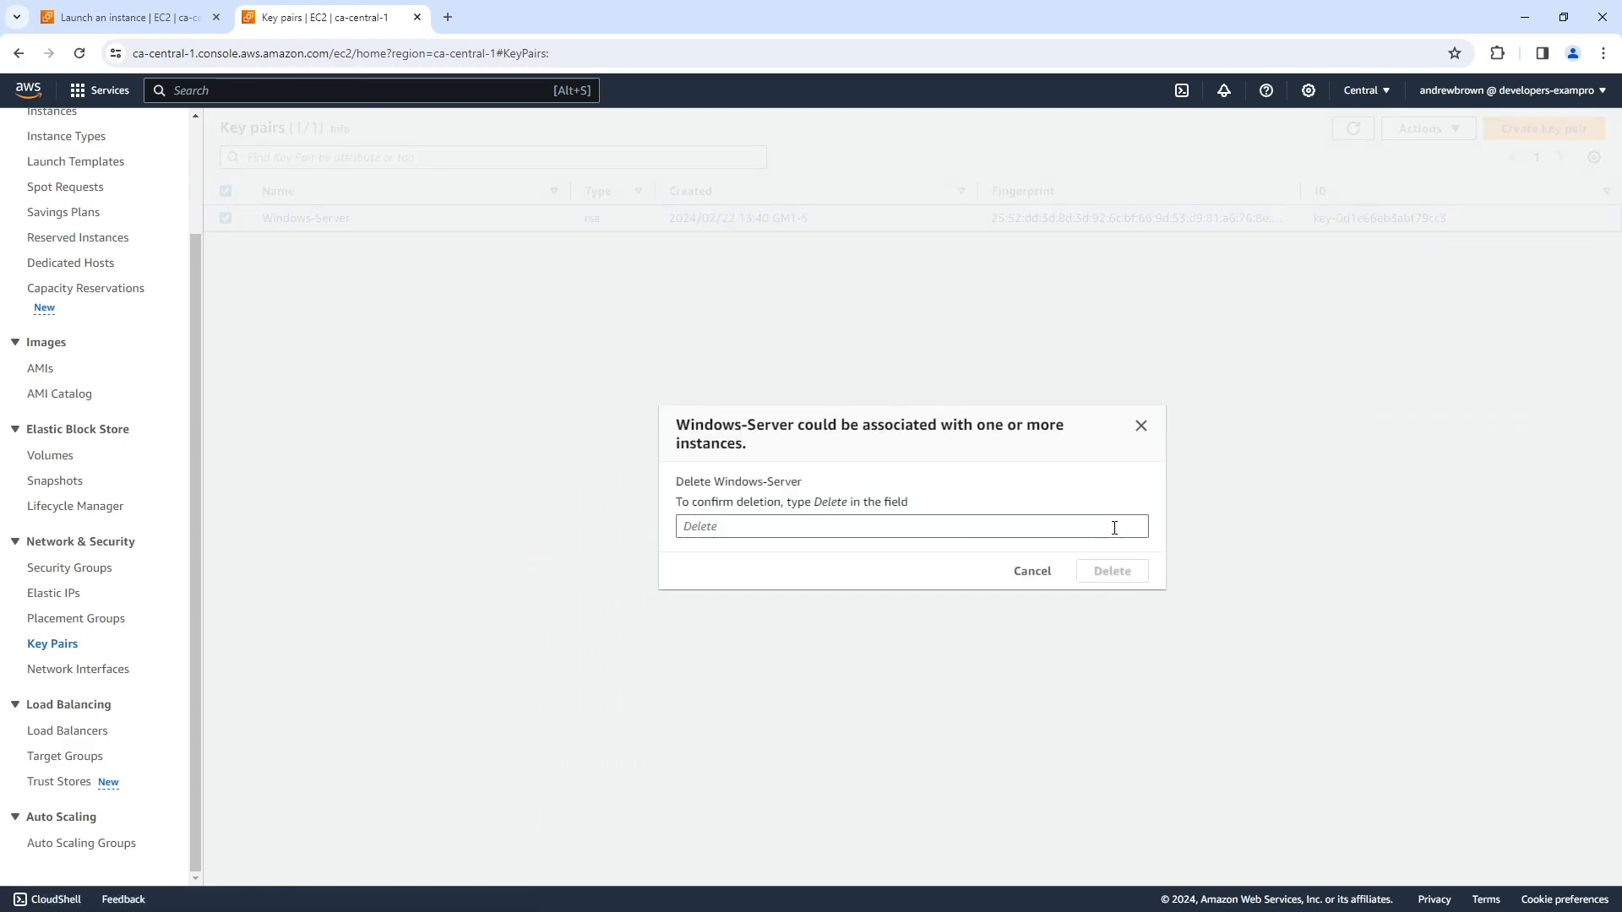
{"action": "left_click", "coordinate": [992, 525]}
{"action": "type", "text": "ete"}
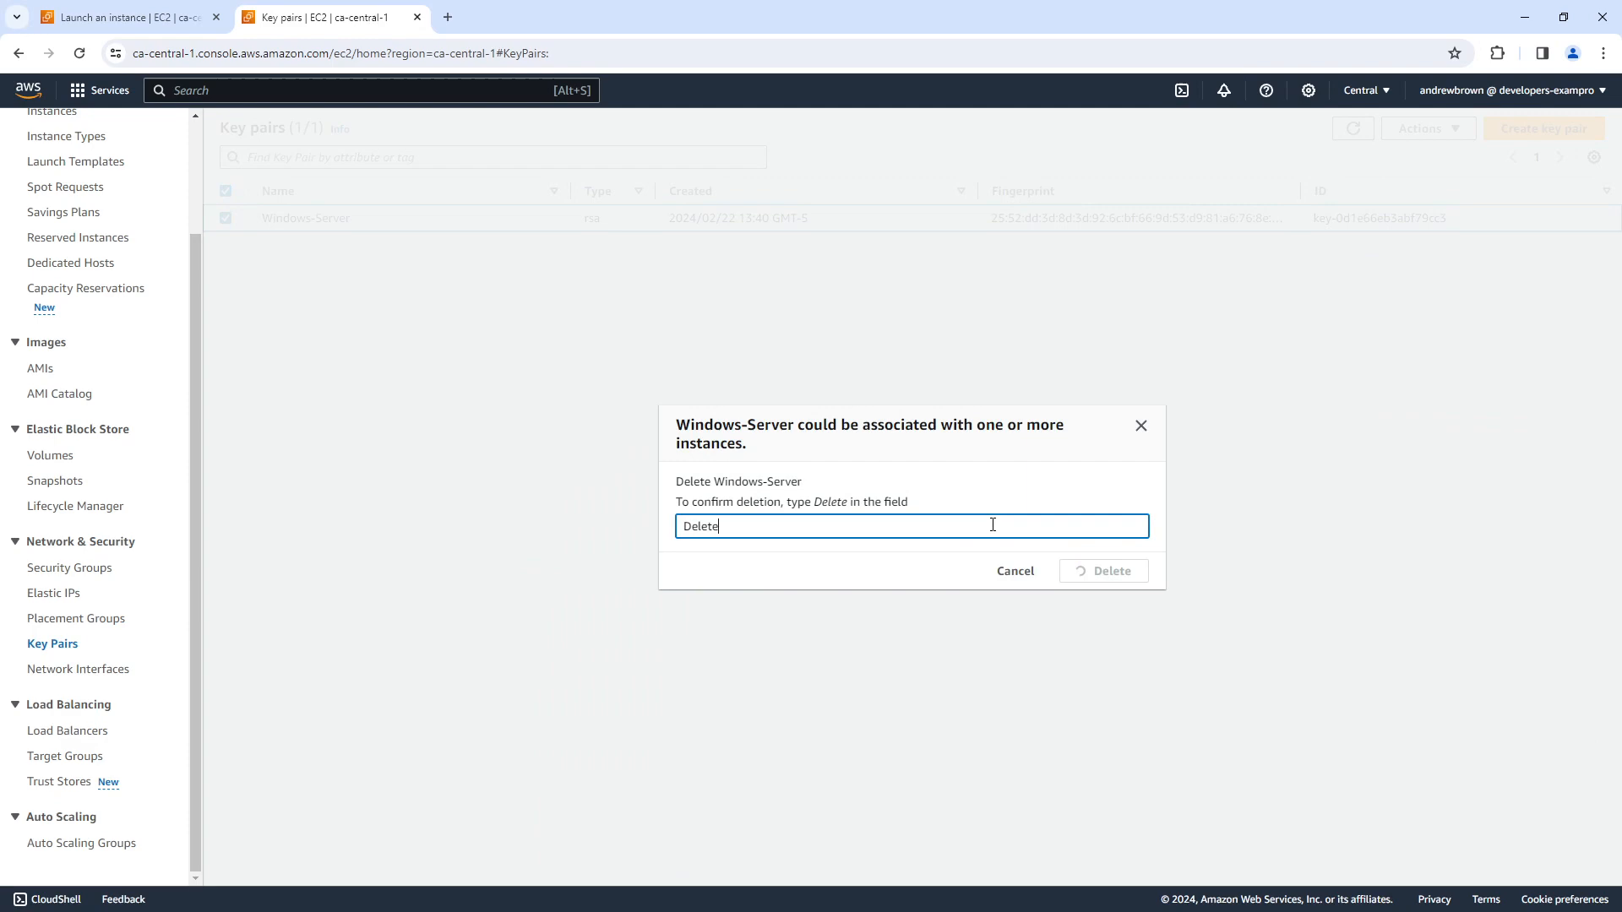
{"action": "left_click", "coordinate": [1111, 571]}
Create a new RSA .pem key pair named Windows-RDP for the instance.
{"action": "left_click", "coordinate": [128, 17]}
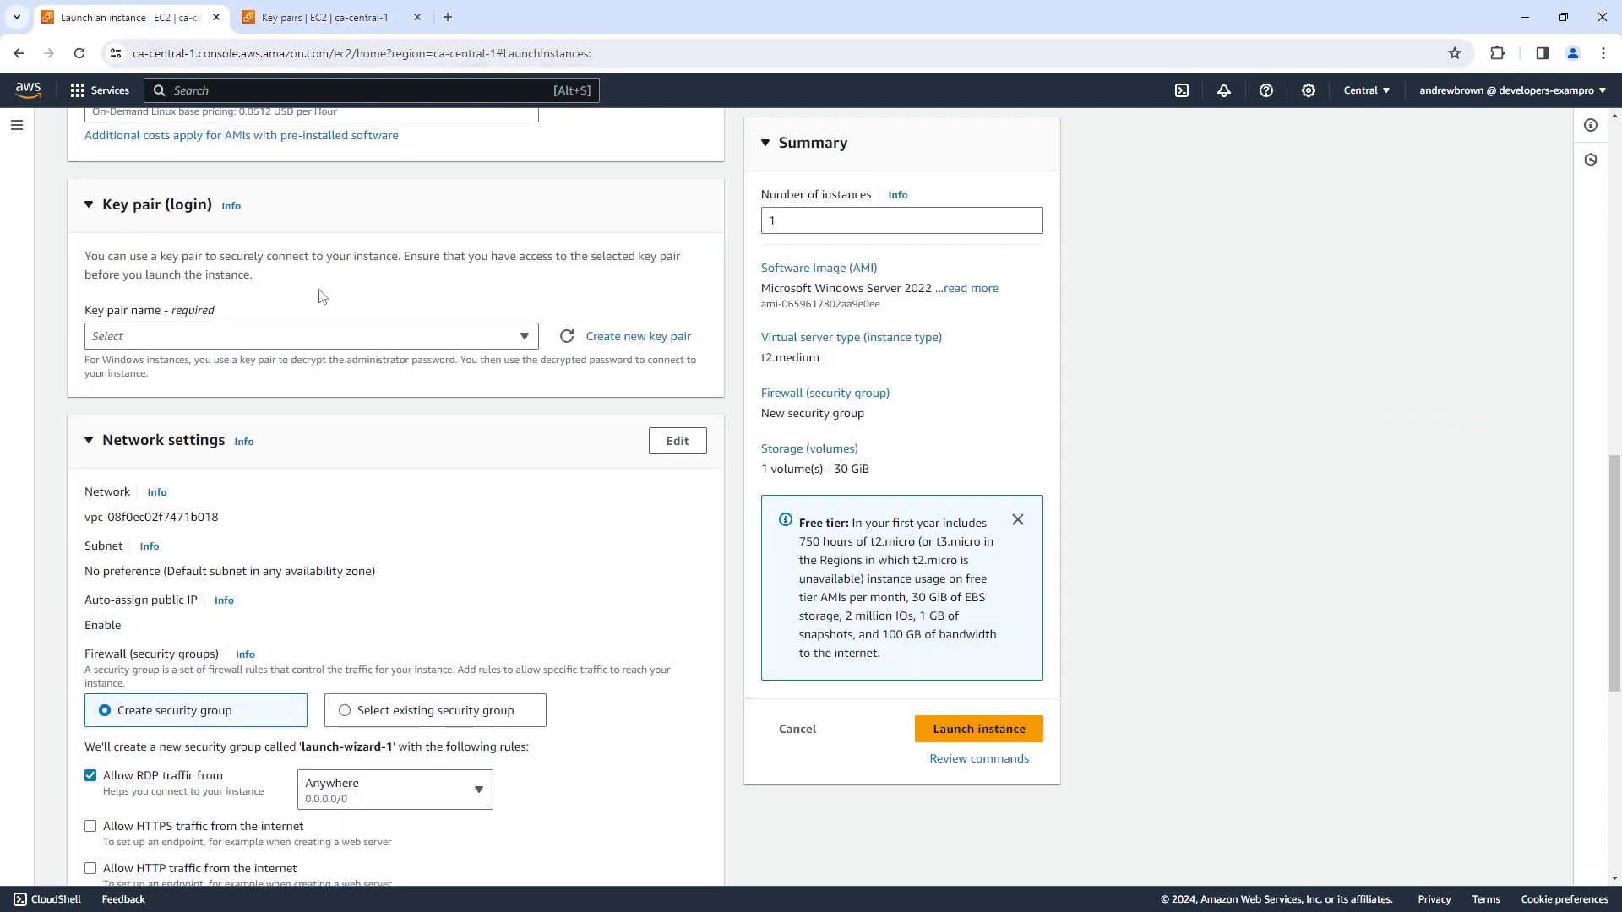
{"action": "left_click", "coordinate": [621, 335]}
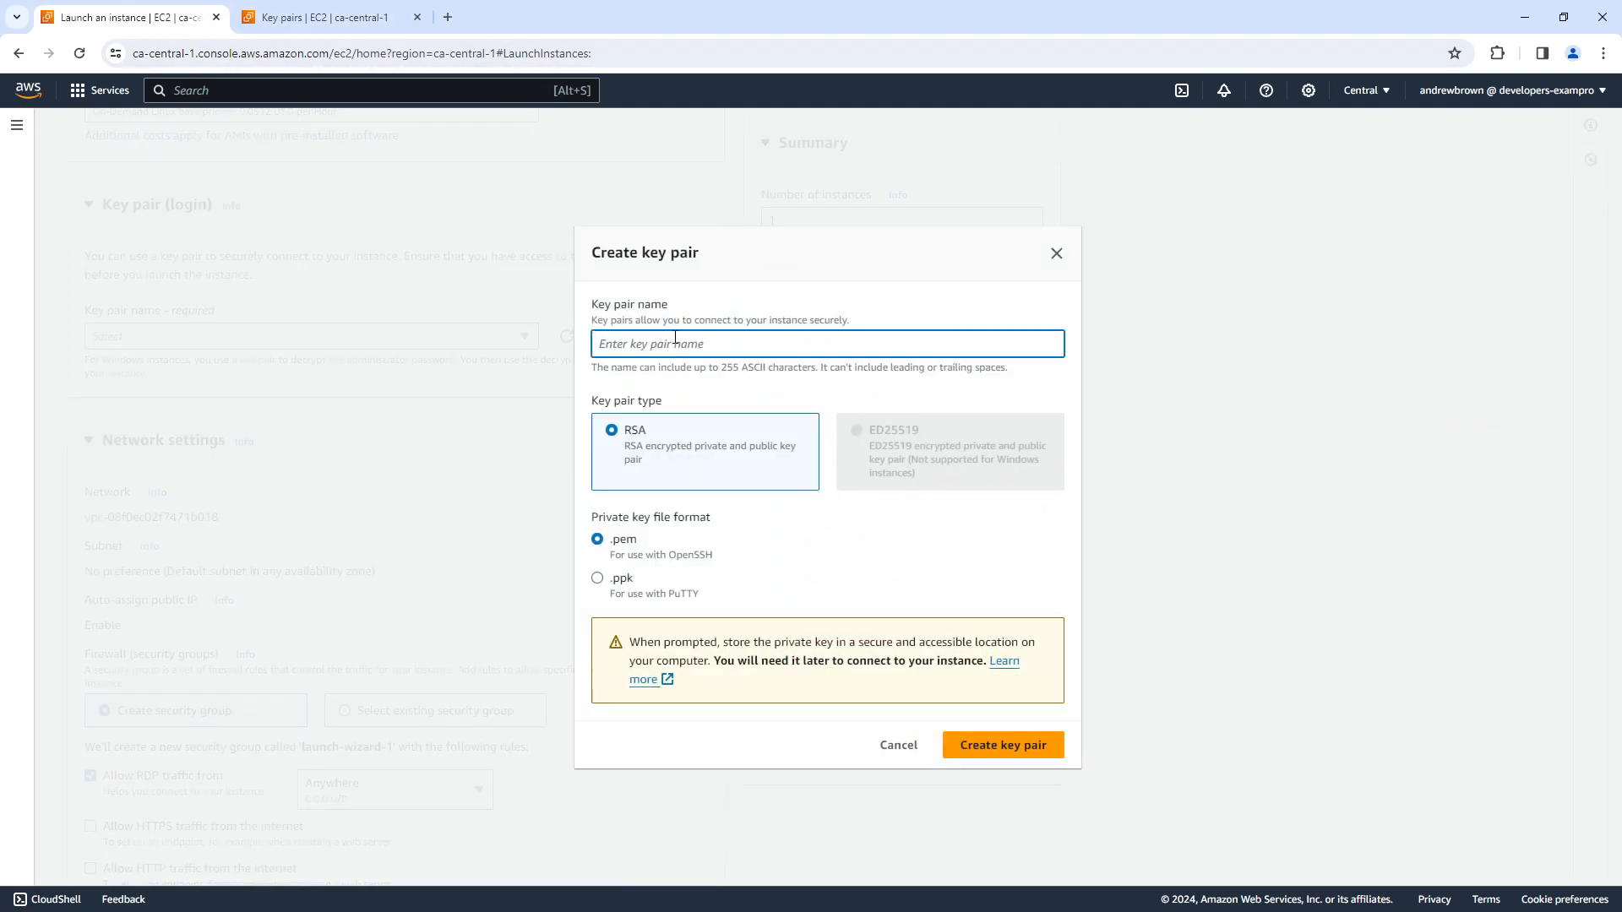
{"action": "type", "text": "Windows-RDP"}
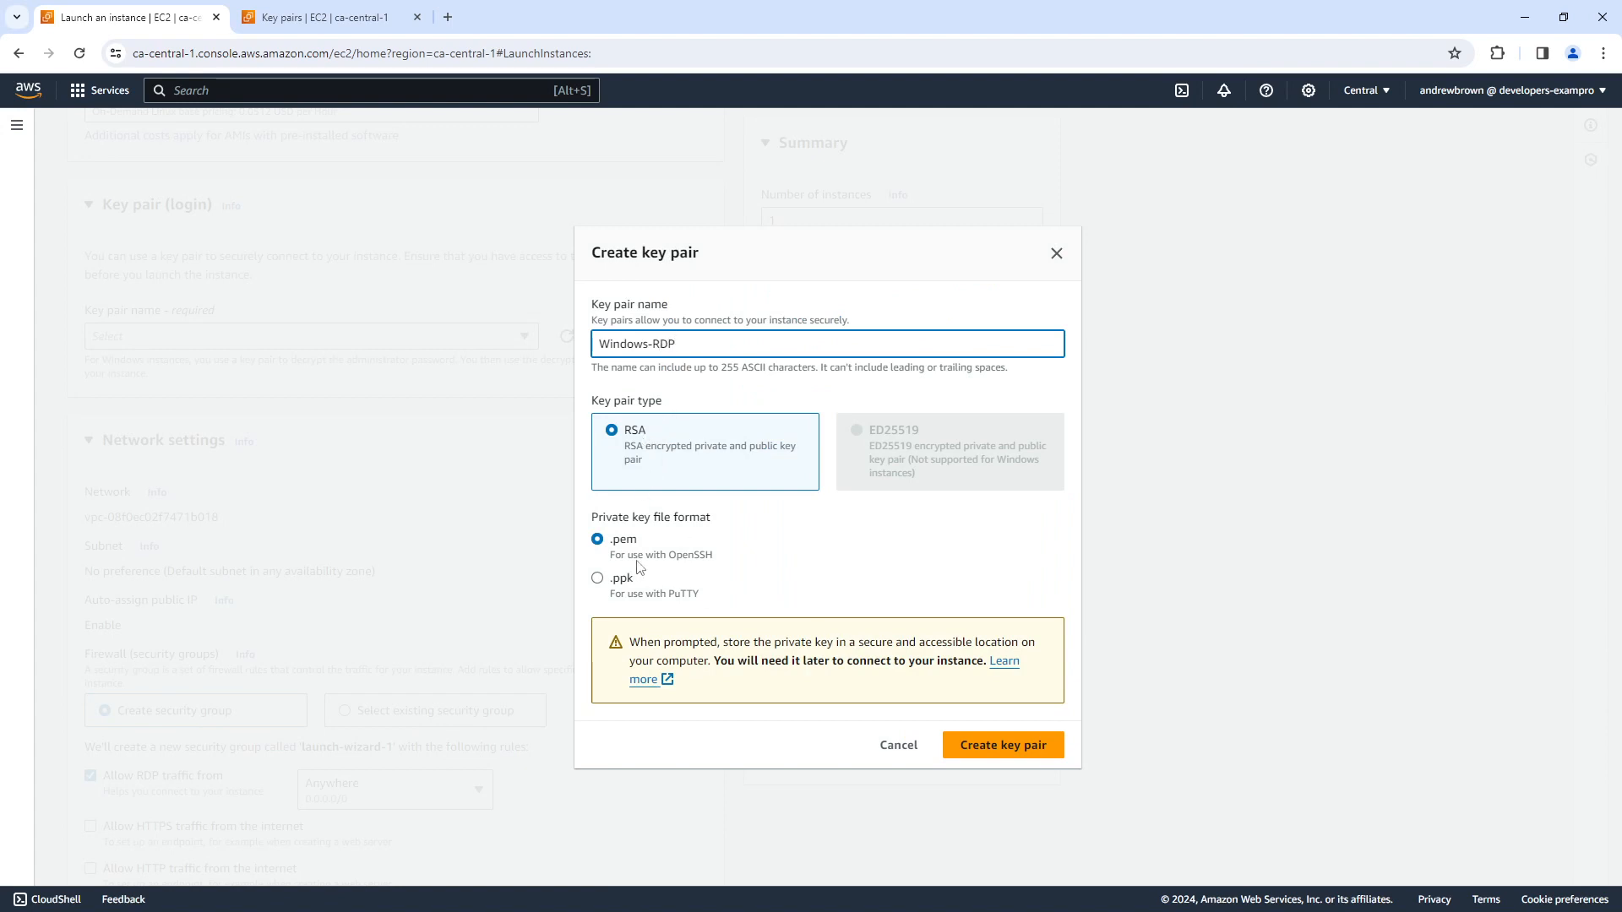
{"action": "left_click", "coordinate": [1002, 745]}
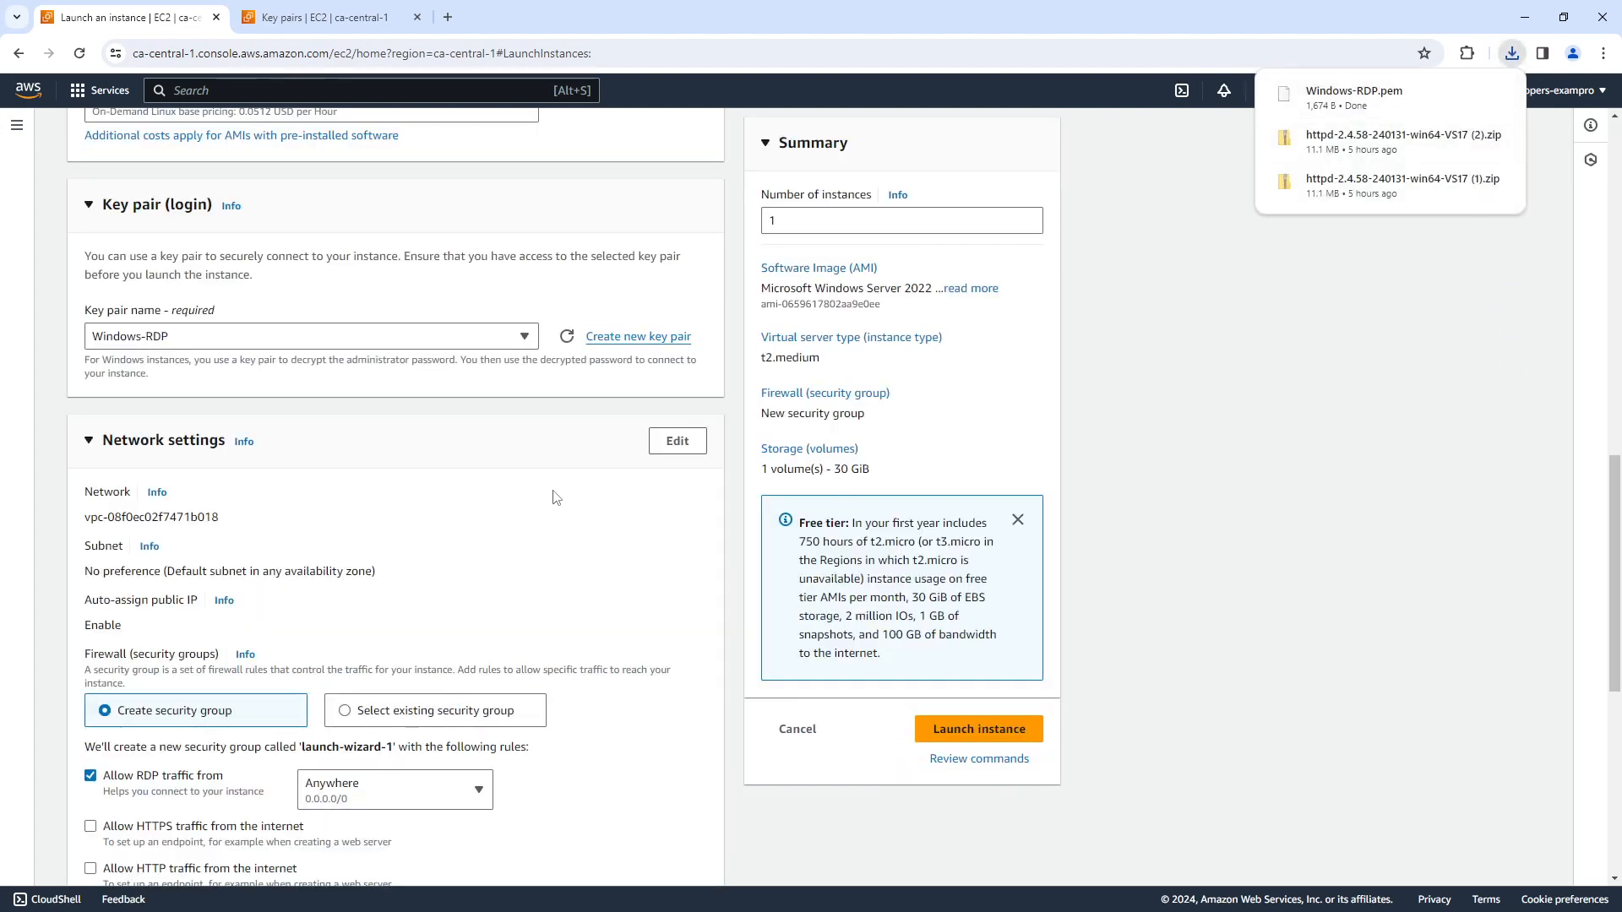
{"action": "scroll", "coordinate": [553, 498], "scroll_direction": "down", "scroll_amount": 2}
{"action": "scroll", "coordinate": [507, 481], "scroll_direction": "down", "scroll_amount": 1}
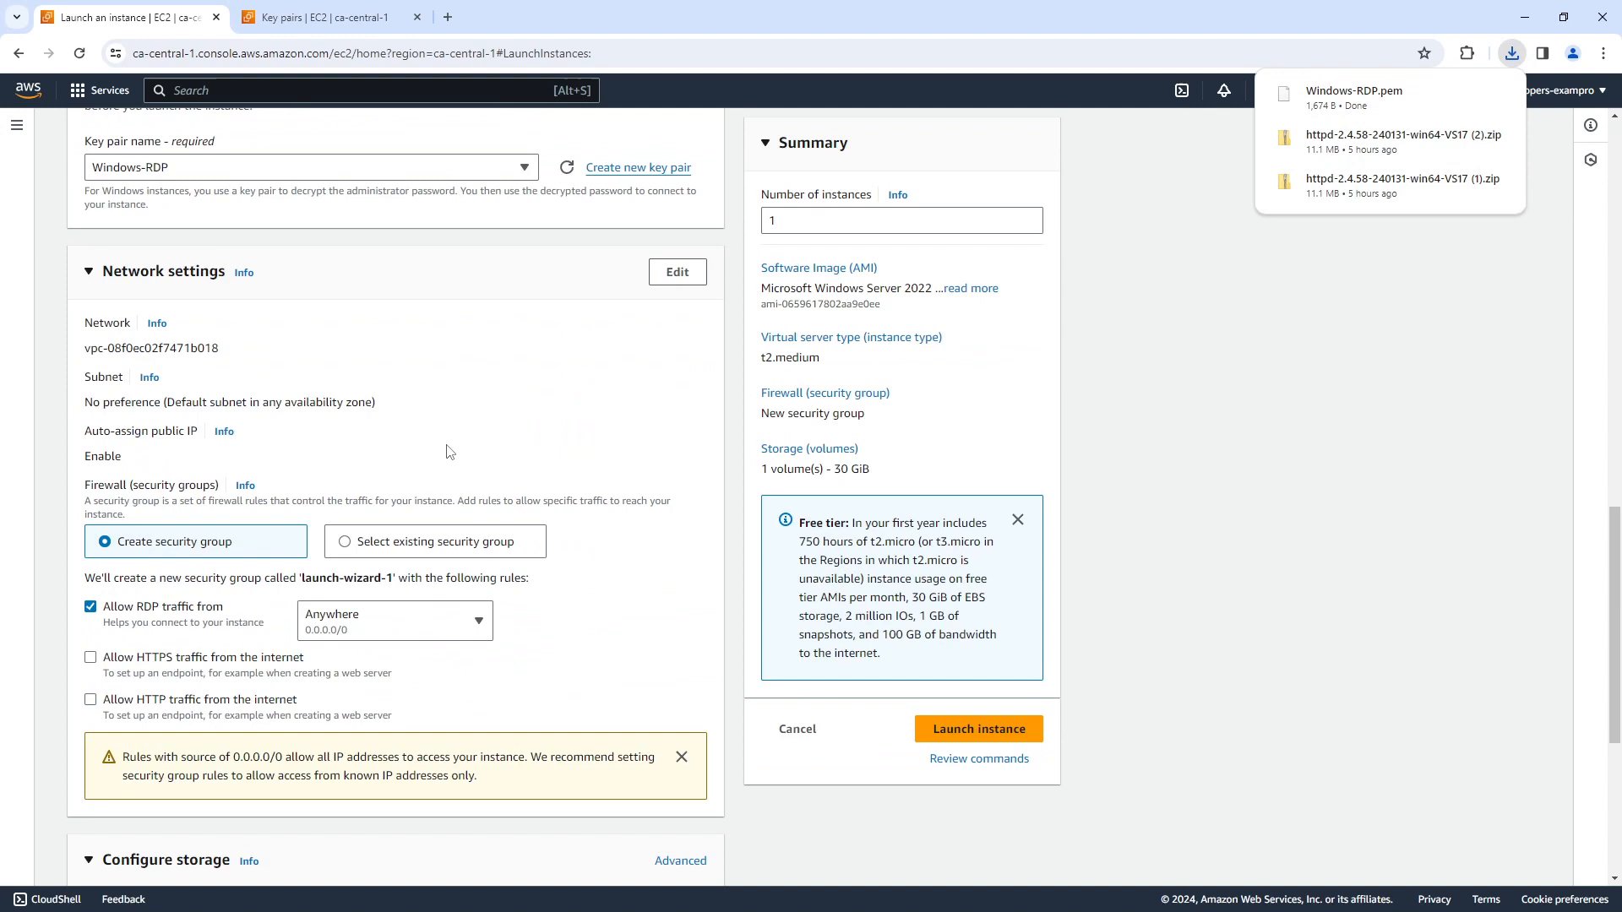
Attach the existing default security group instead of creating a new one.
{"action": "left_click", "coordinate": [381, 544]}
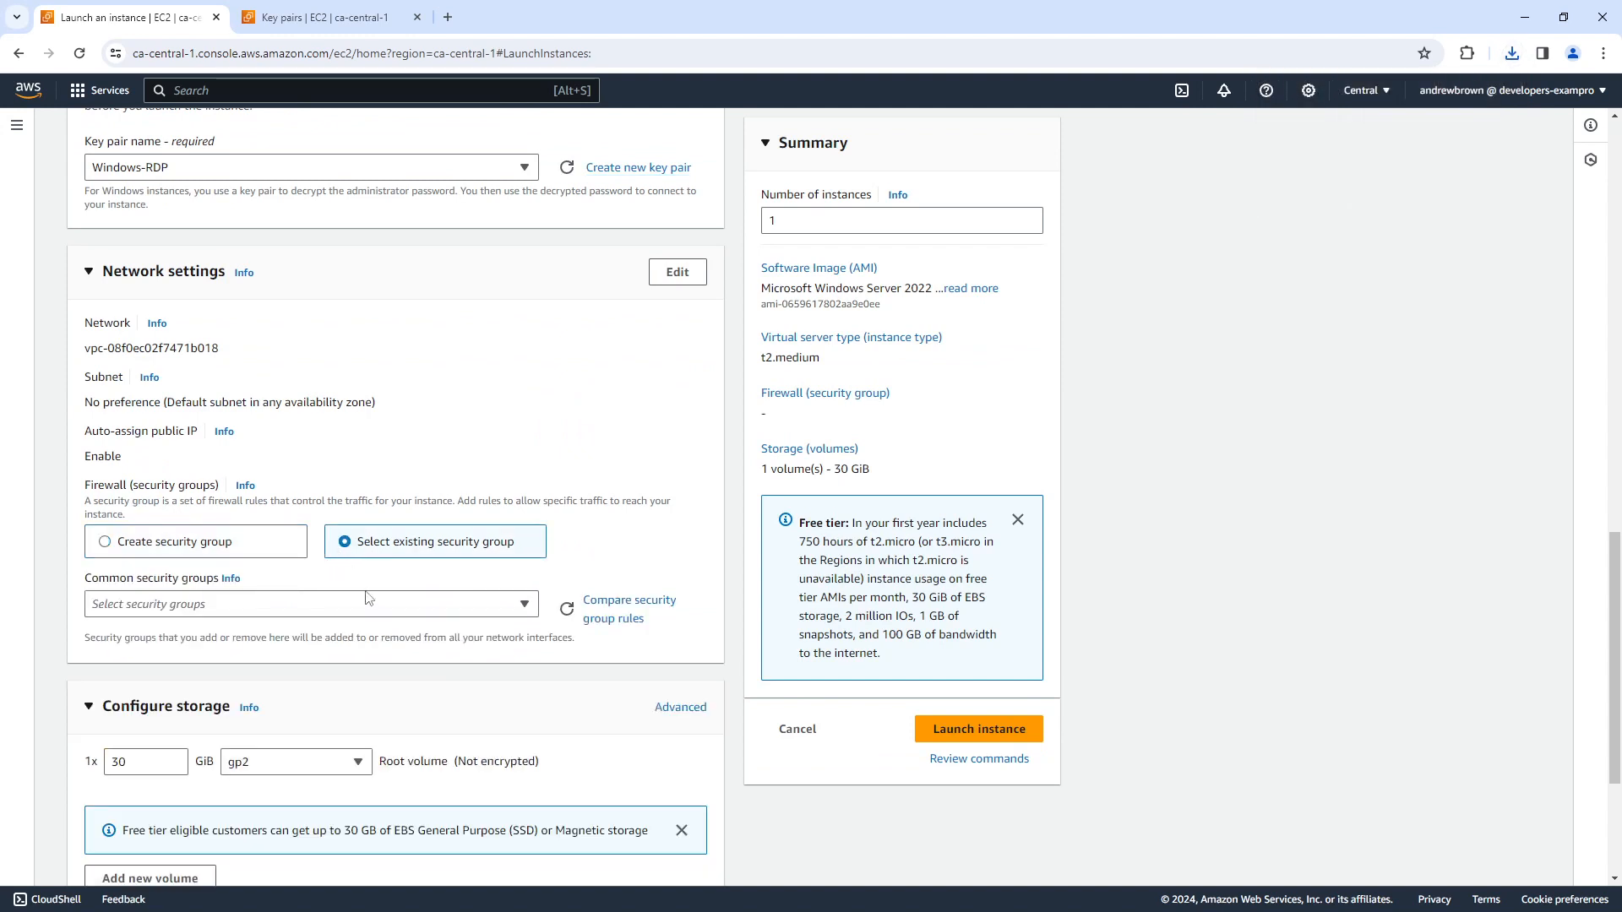
{"action": "left_click", "coordinate": [363, 604]}
{"action": "left_click", "coordinate": [98, 664]}
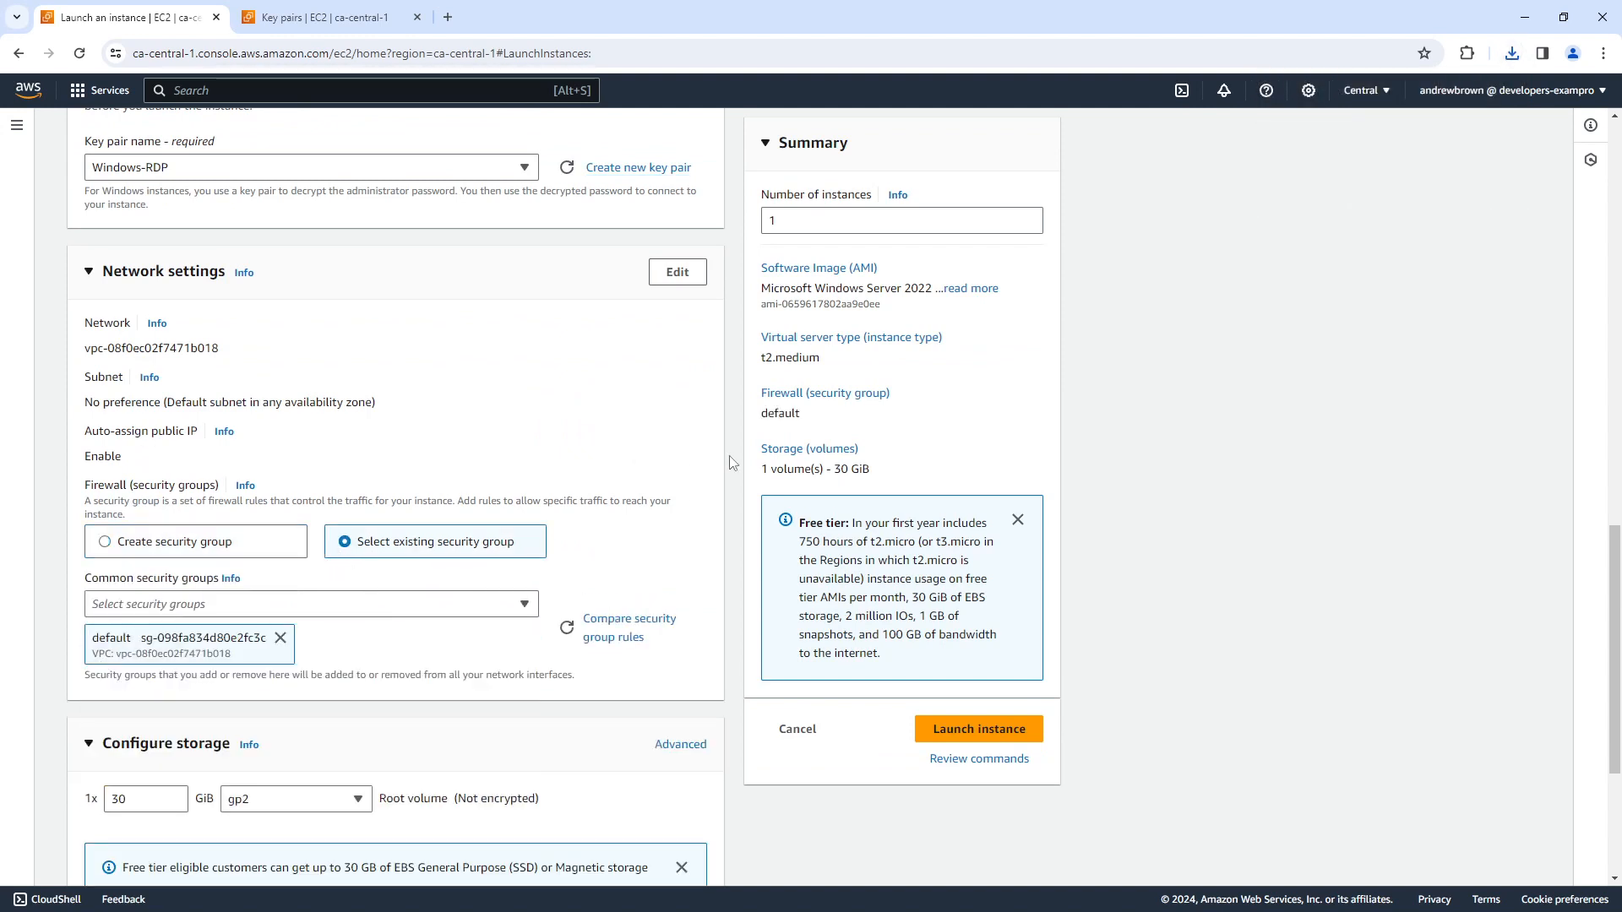
{"action": "scroll", "coordinate": [729, 455], "scroll_direction": "down", "scroll_amount": 3}
{"action": "scroll", "coordinate": [507, 418], "scroll_direction": "down", "scroll_amount": 2}
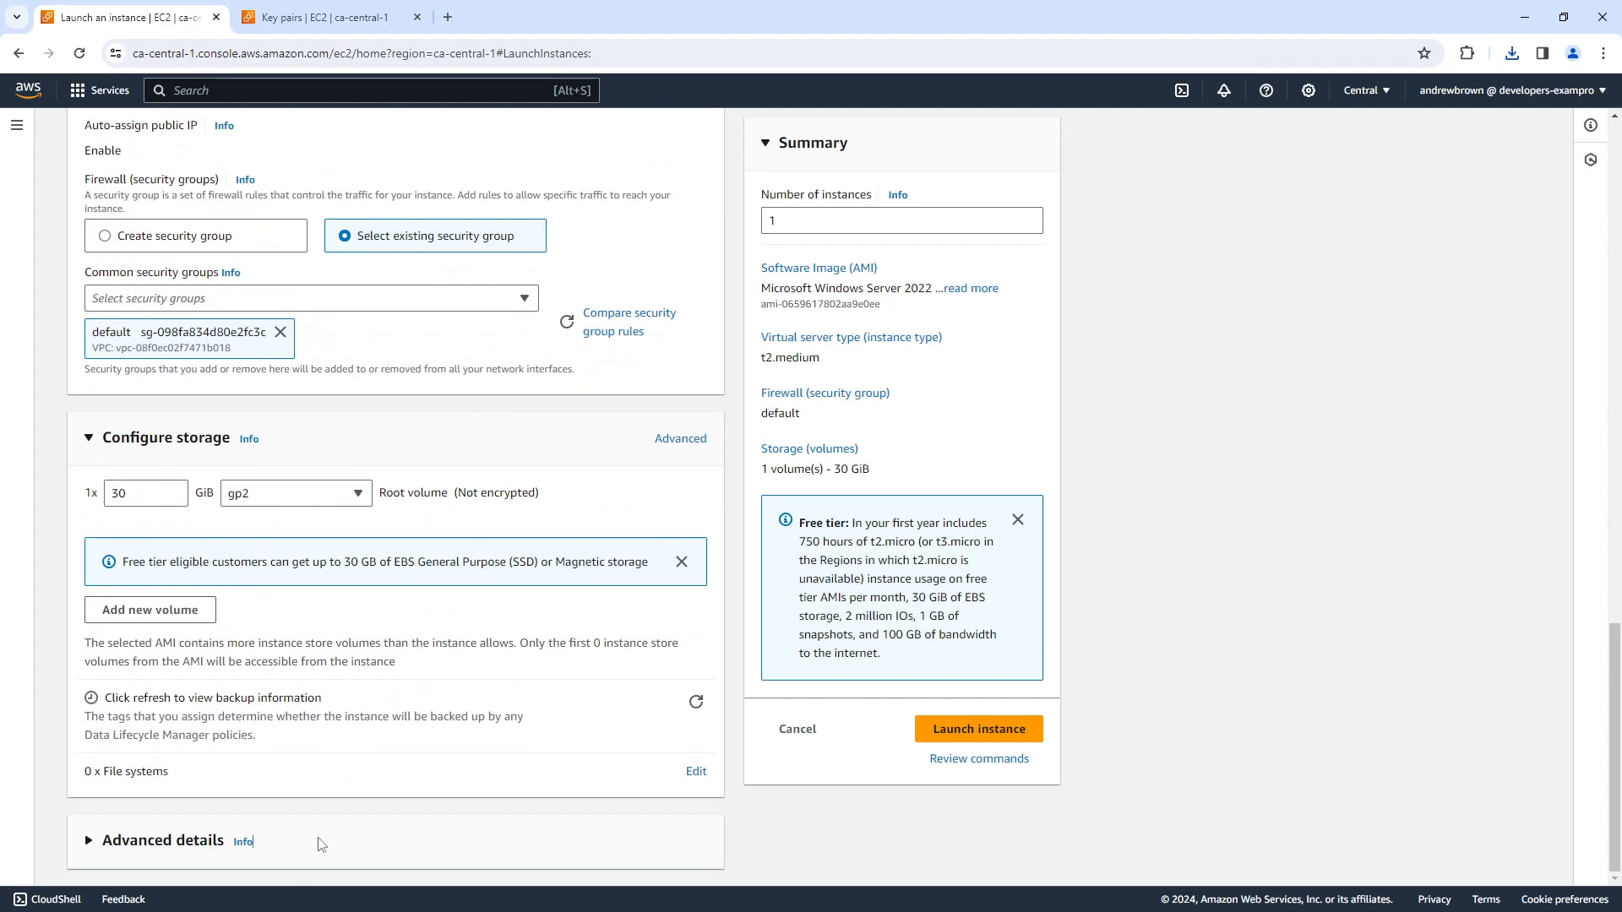
Assign the EC2SSMRole IAM instance profile under Advanced details and launch the instance.
{"action": "left_click", "coordinate": [162, 839]}
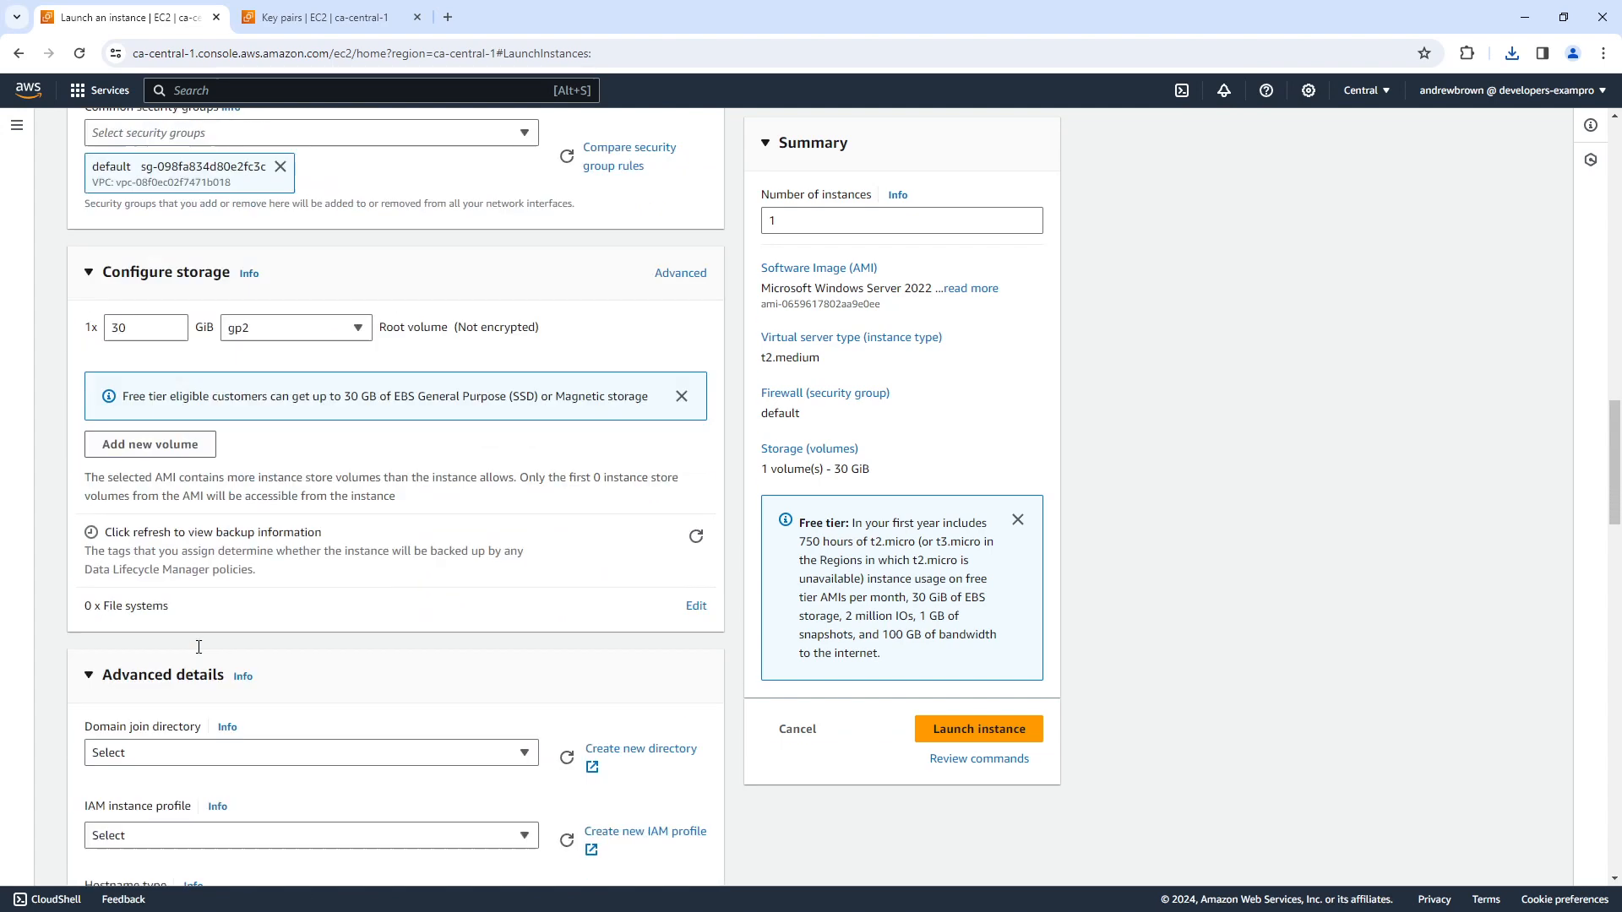
{"action": "scroll", "coordinate": [228, 634], "scroll_direction": "down", "scroll_amount": 4}
{"action": "left_click", "coordinate": [311, 493]}
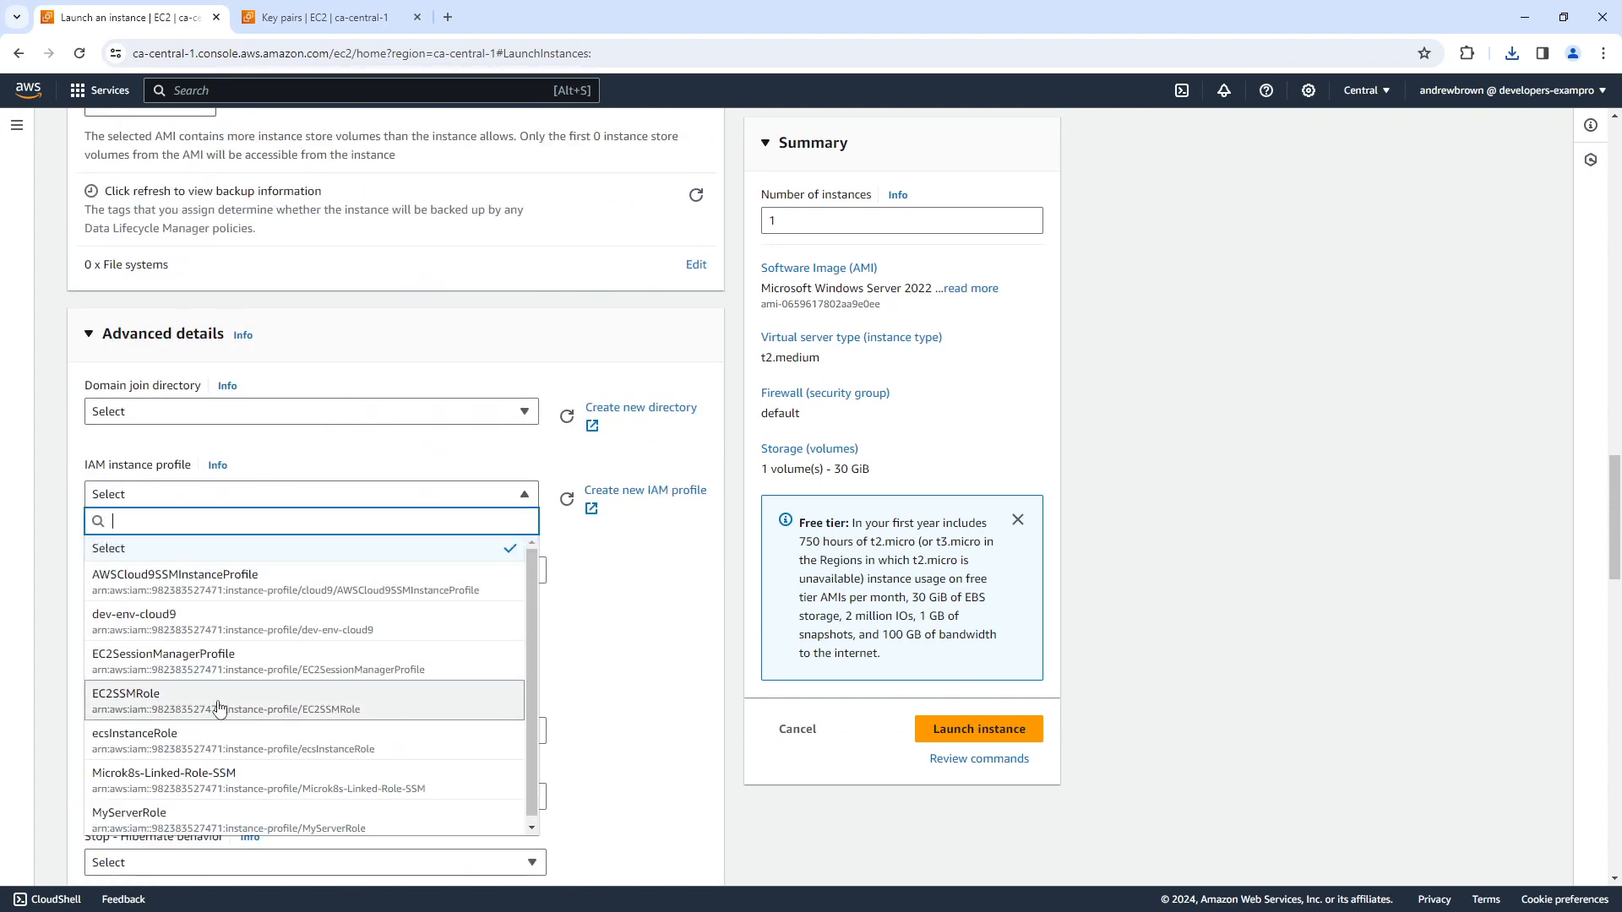
{"action": "left_click", "coordinate": [179, 697]}
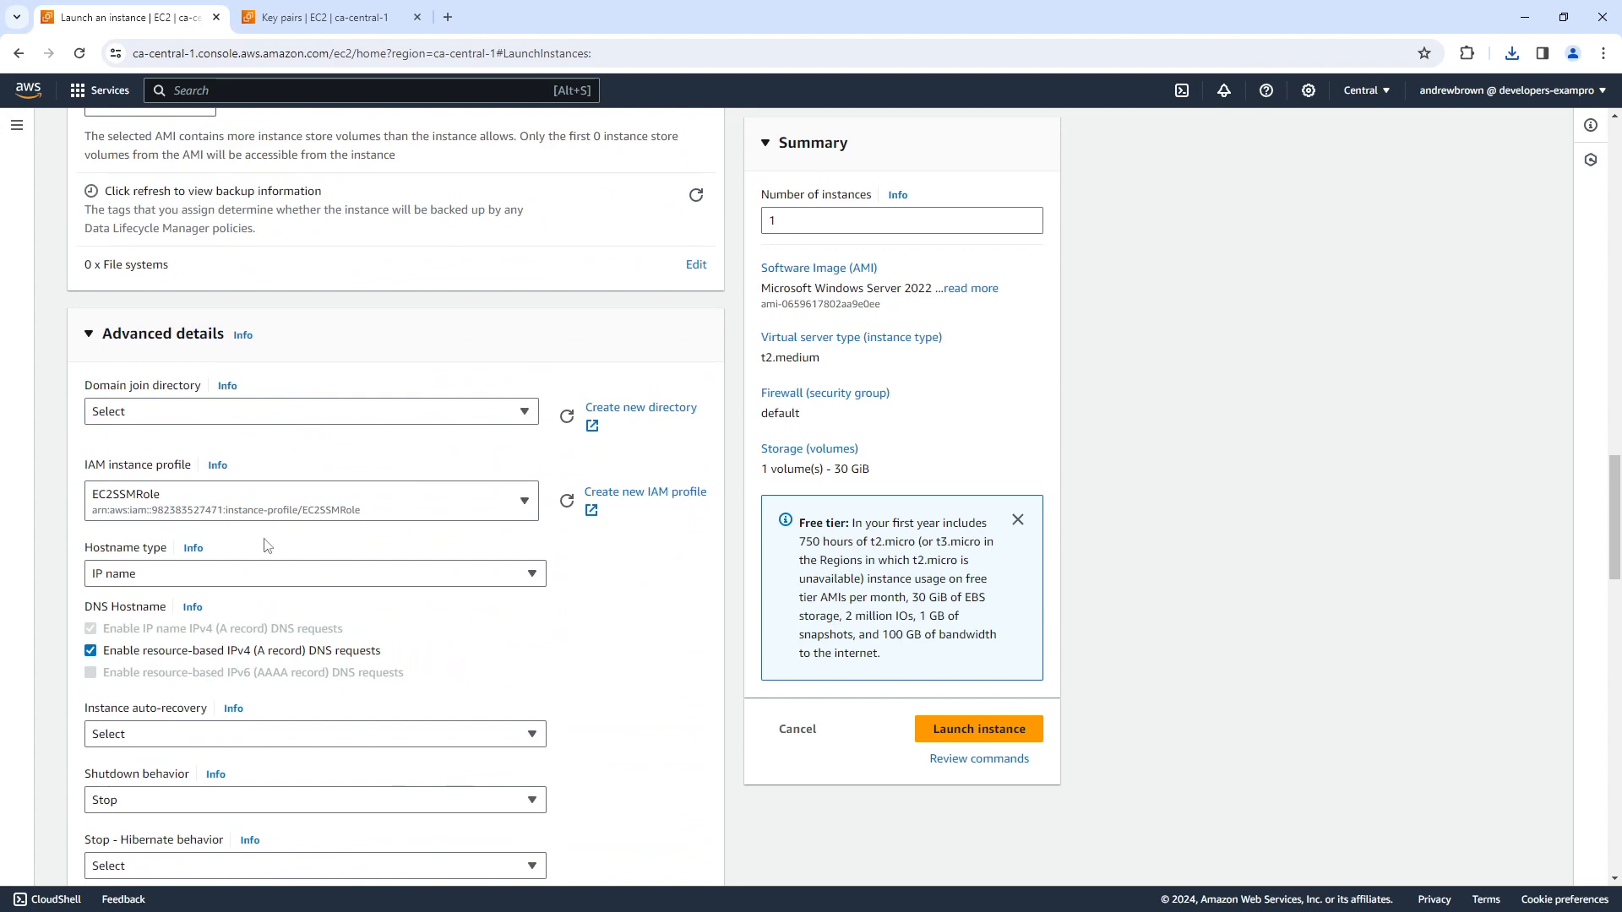
{"action": "scroll", "coordinate": [348, 577], "scroll_direction": "down", "scroll_amount": 1}
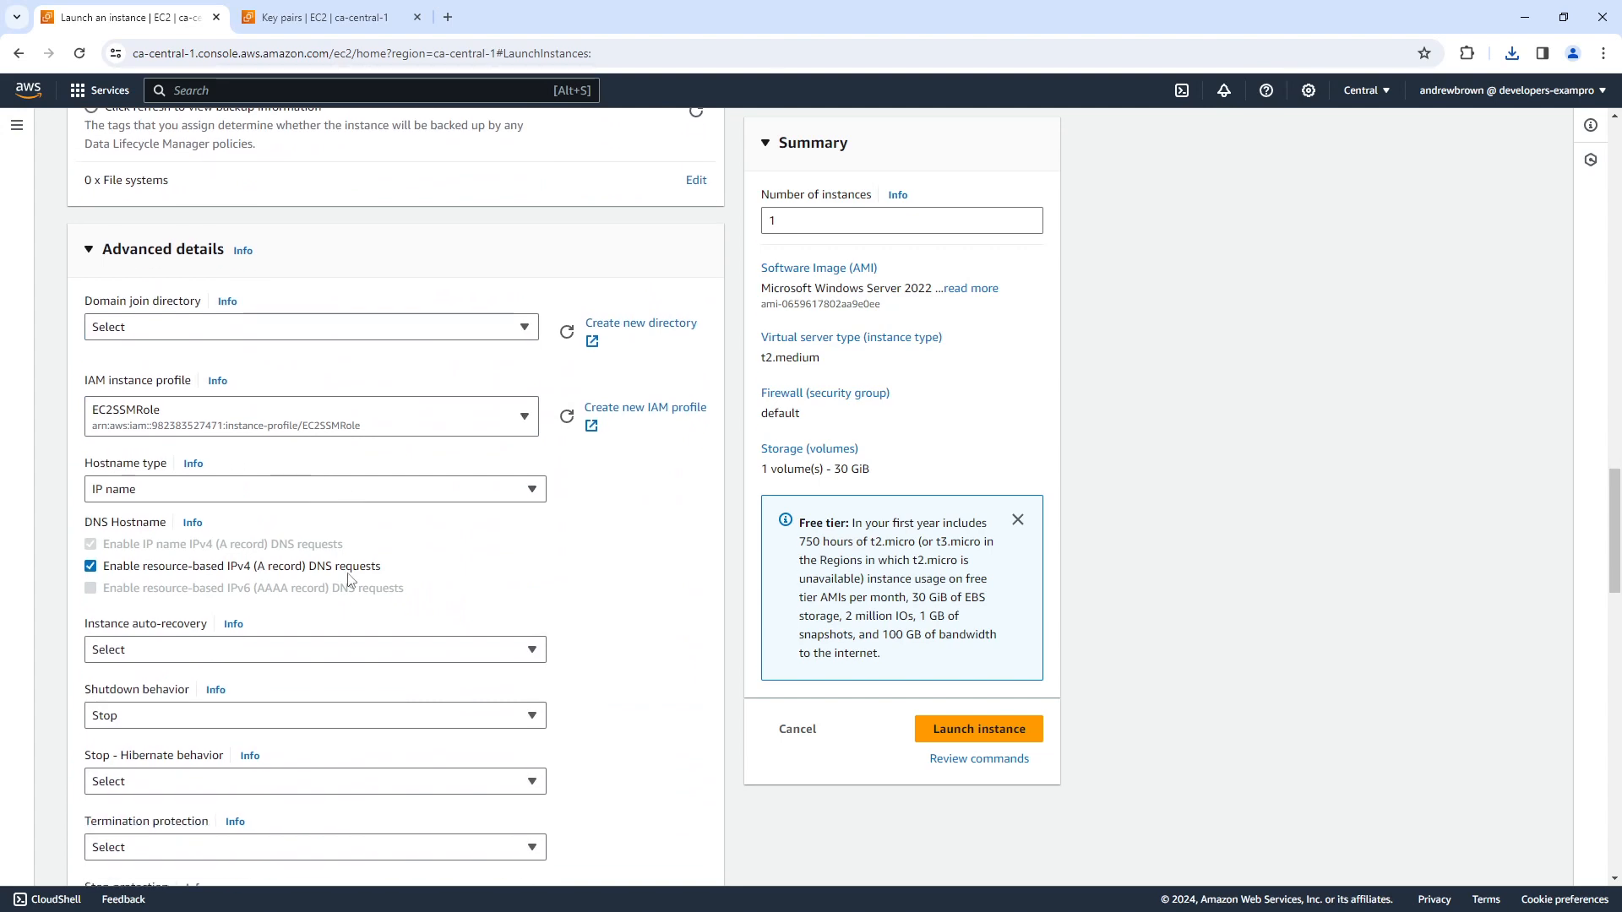
{"action": "scroll", "coordinate": [349, 577], "scroll_direction": "down", "scroll_amount": 1}
{"action": "scroll", "coordinate": [352, 558], "scroll_direction": "down", "scroll_amount": 5}
{"action": "scroll", "coordinate": [354, 556], "scroll_direction": "down", "scroll_amount": 3}
{"action": "scroll", "coordinate": [362, 545], "scroll_direction": "down", "scroll_amount": 5}
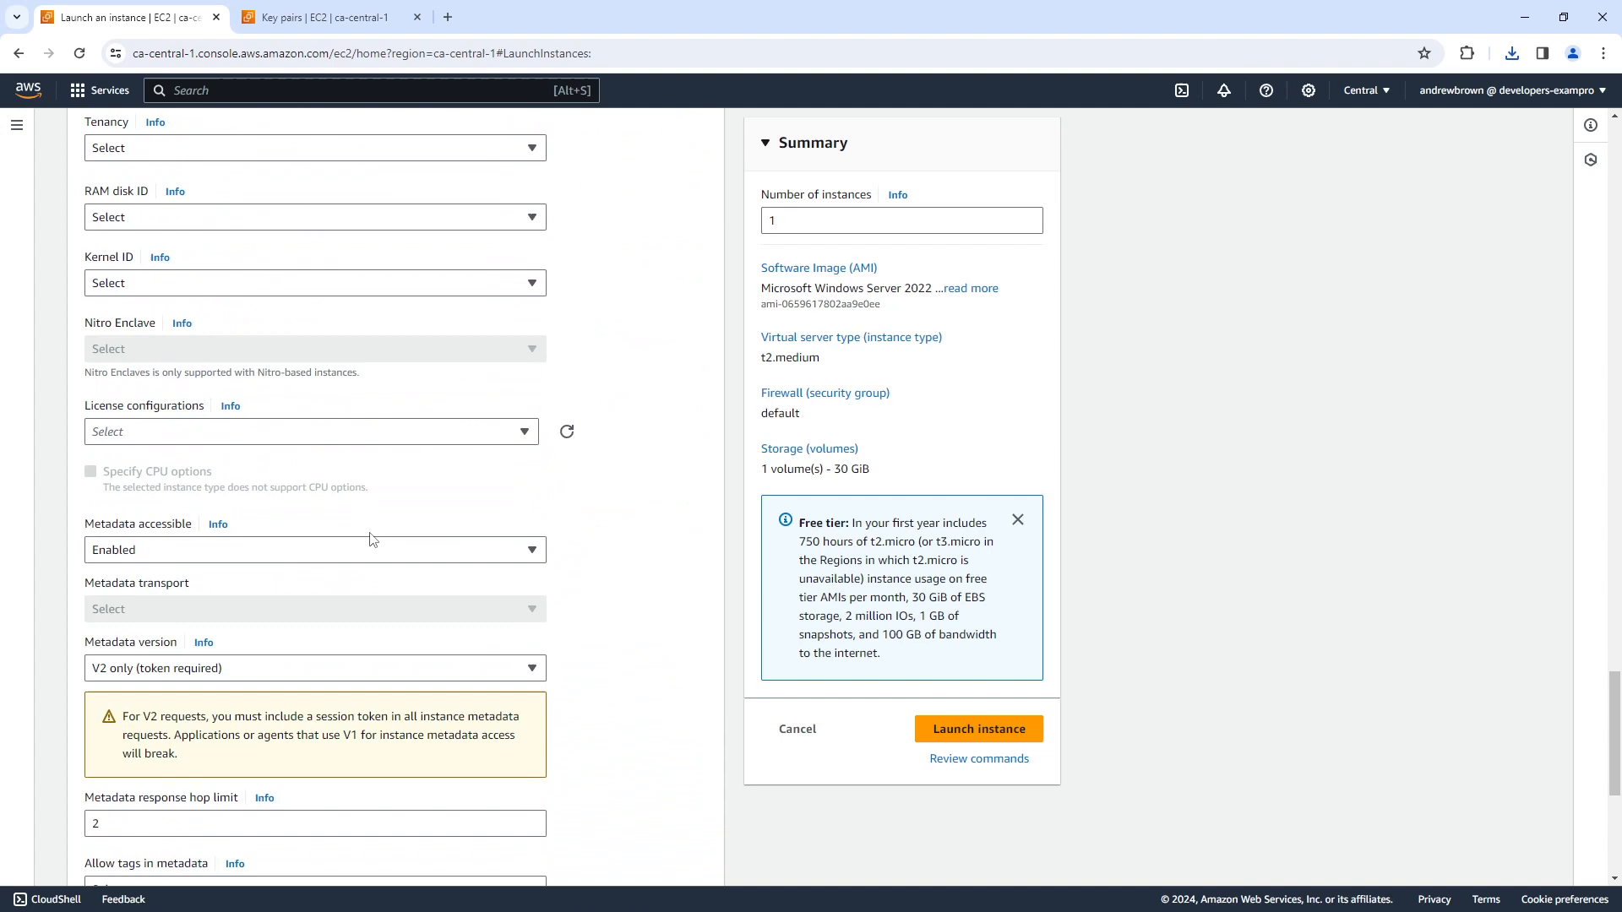
{"action": "scroll", "coordinate": [381, 520], "scroll_direction": "down", "scroll_amount": 5}
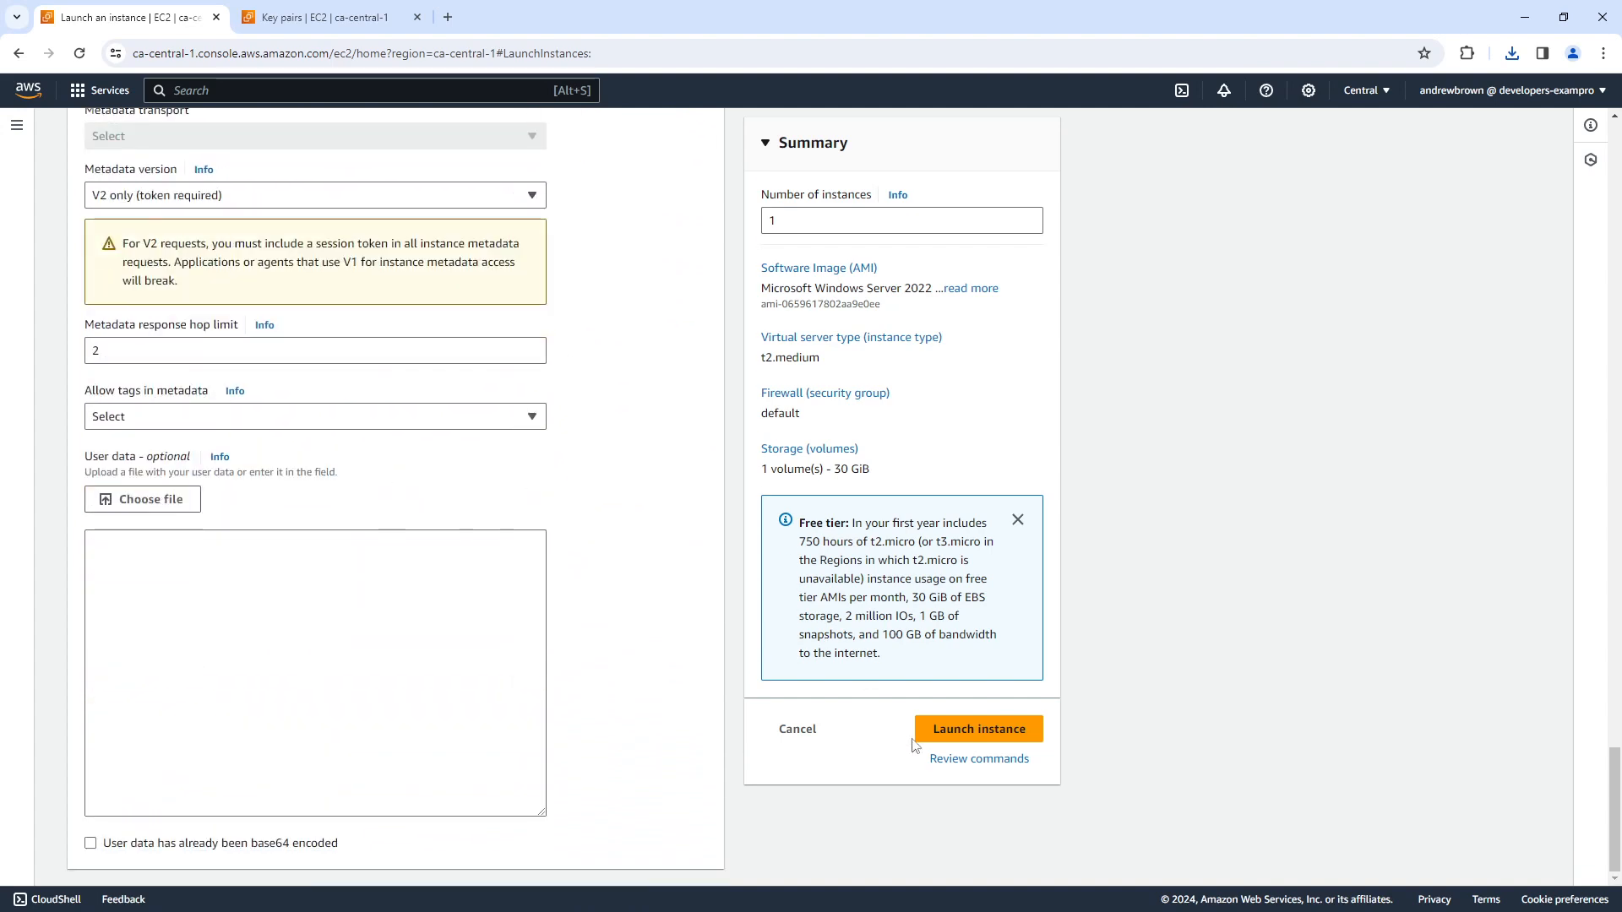
{"action": "left_click", "coordinate": [964, 729]}
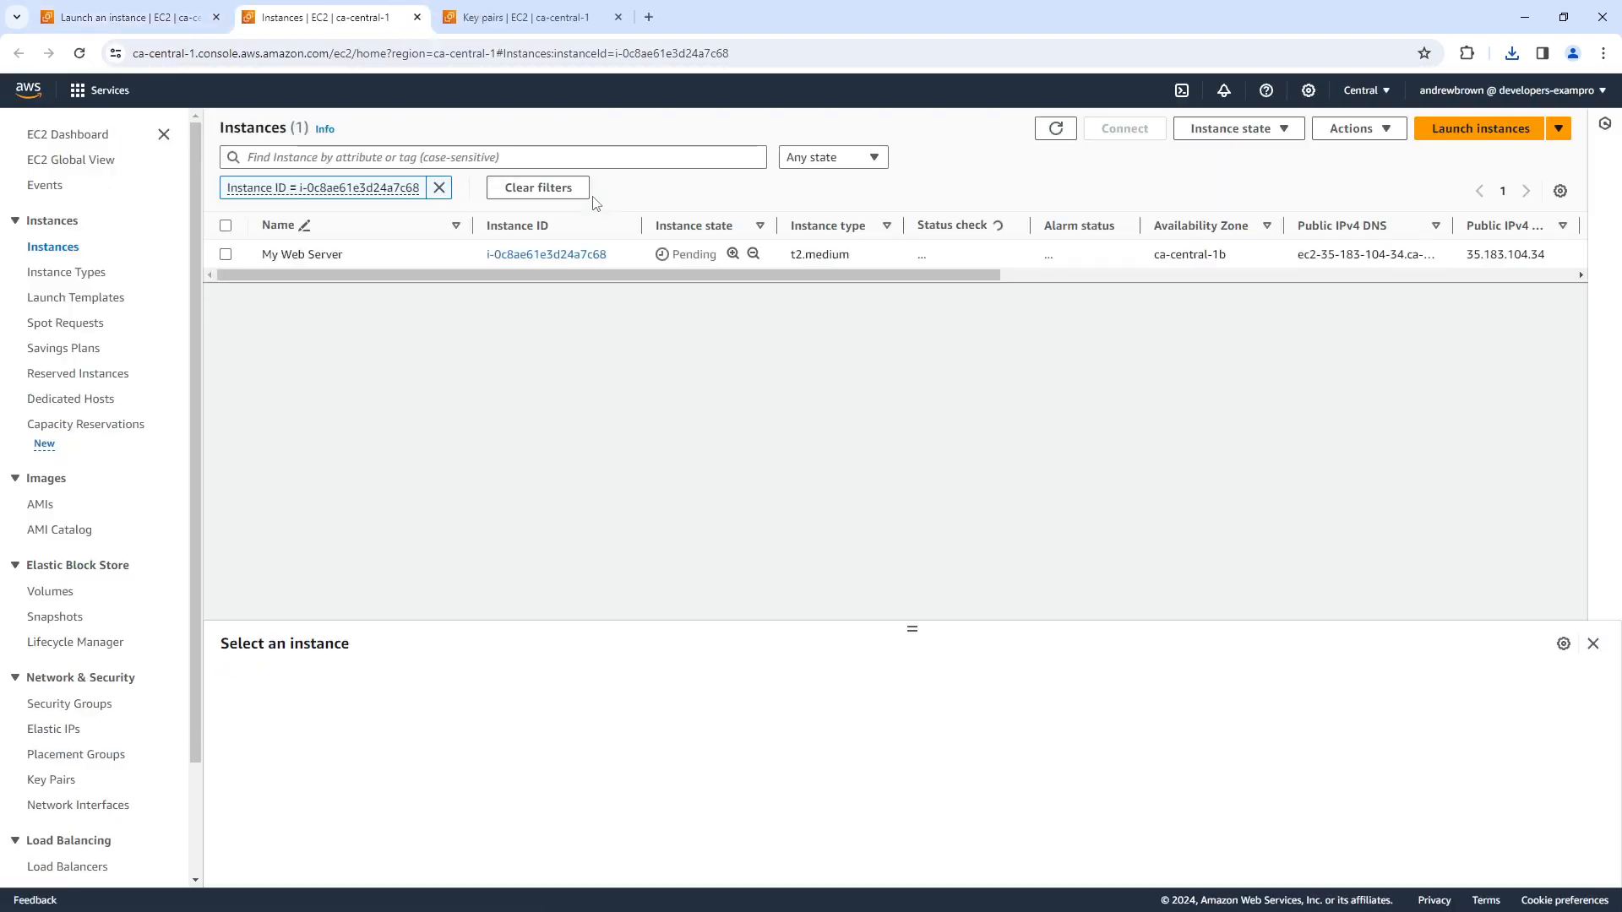
Refresh until My Web Server is running, then bring up its connection options.
{"action": "left_click", "coordinate": [1056, 129]}
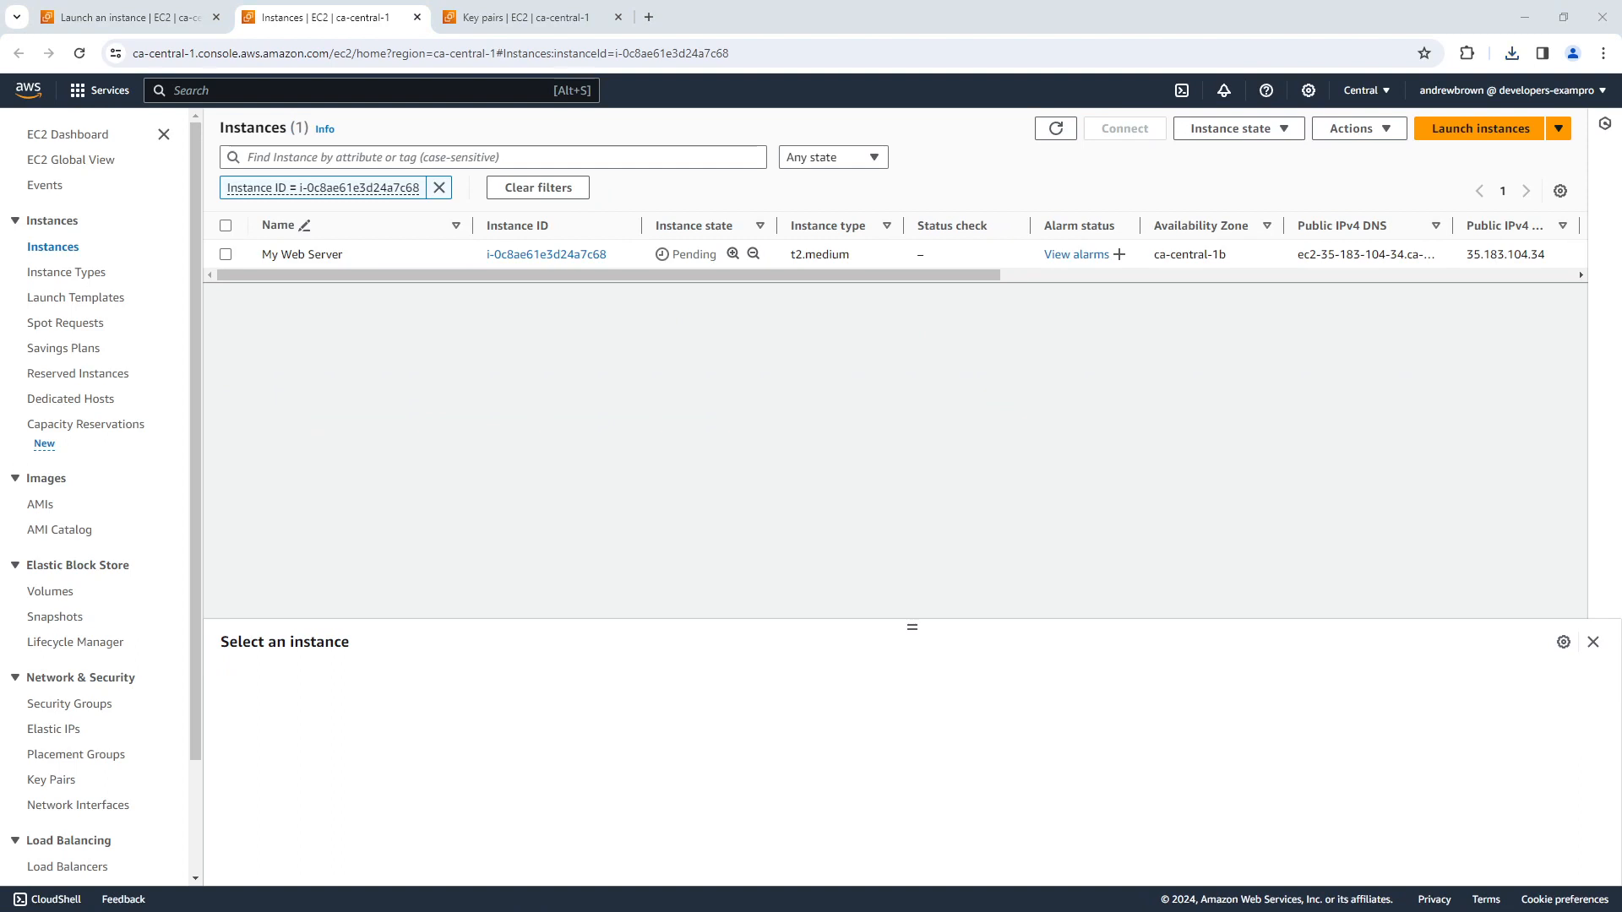
{"action": "left_click", "coordinate": [1055, 129]}
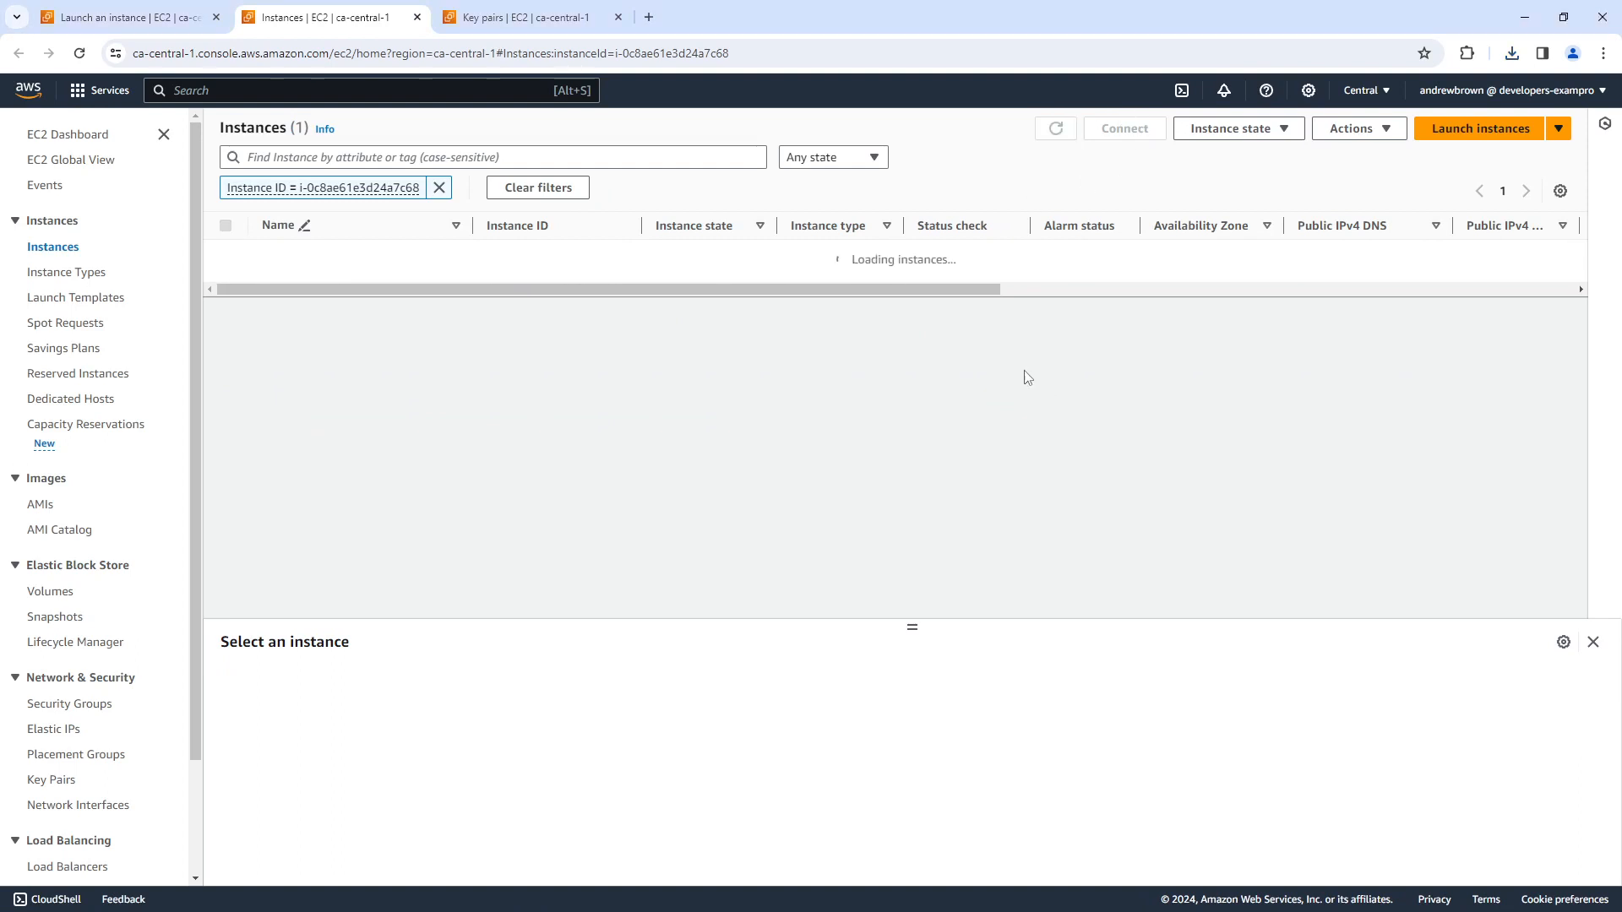
{"action": "left_click_drag", "start_coordinate": [754, 274], "coordinate": [616, 274]}
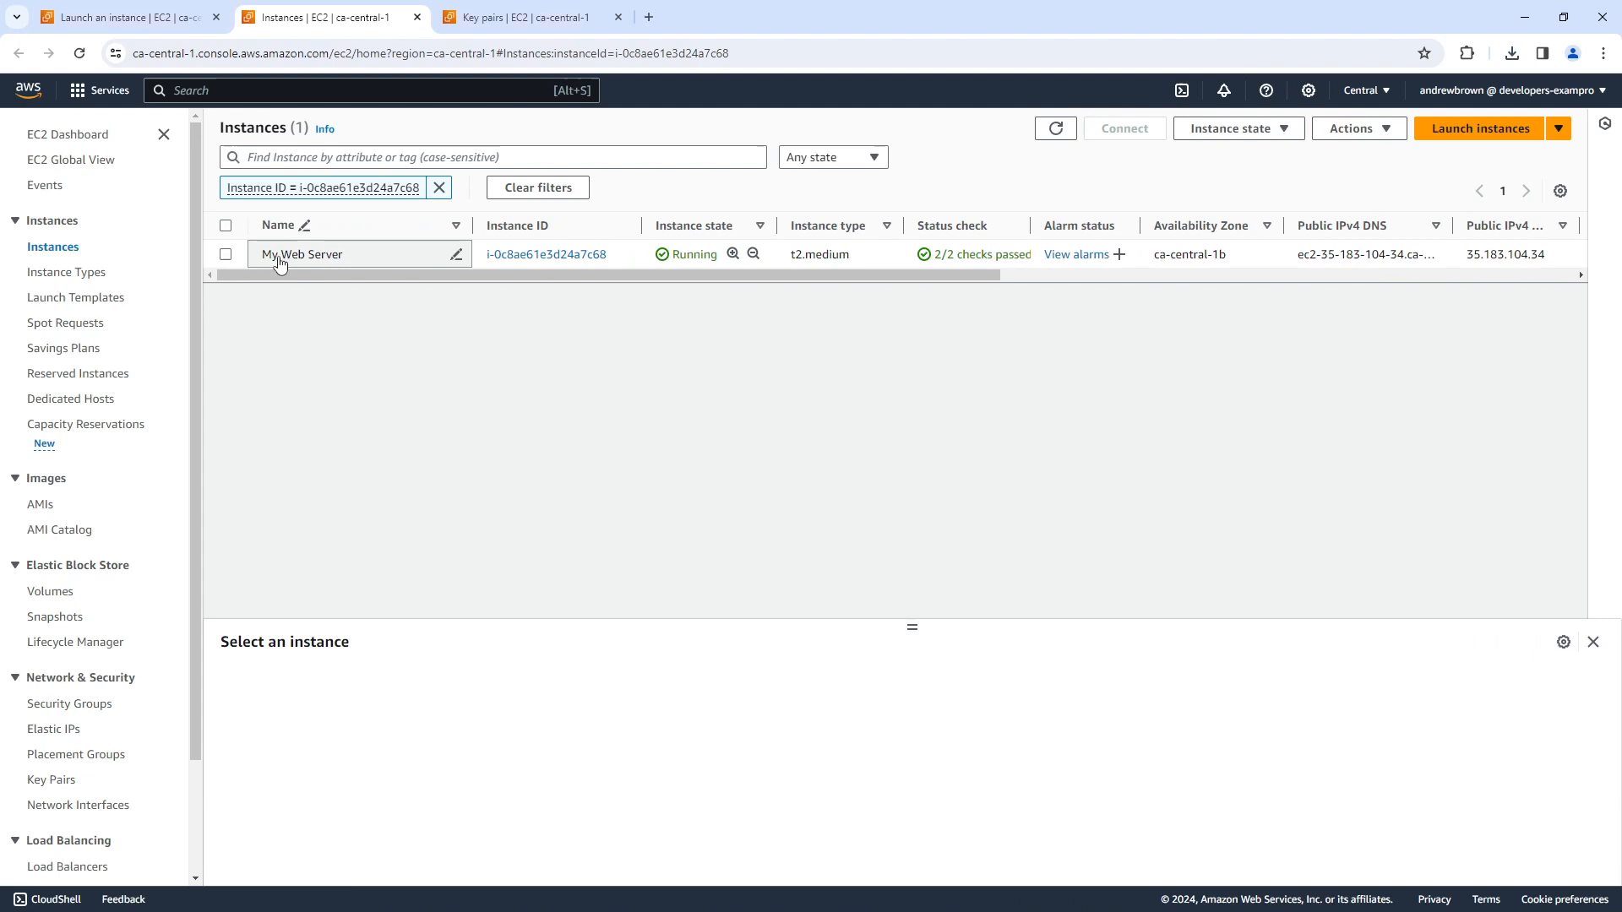
{"action": "left_click", "coordinate": [226, 254]}
{"action": "left_click", "coordinate": [1123, 128]}
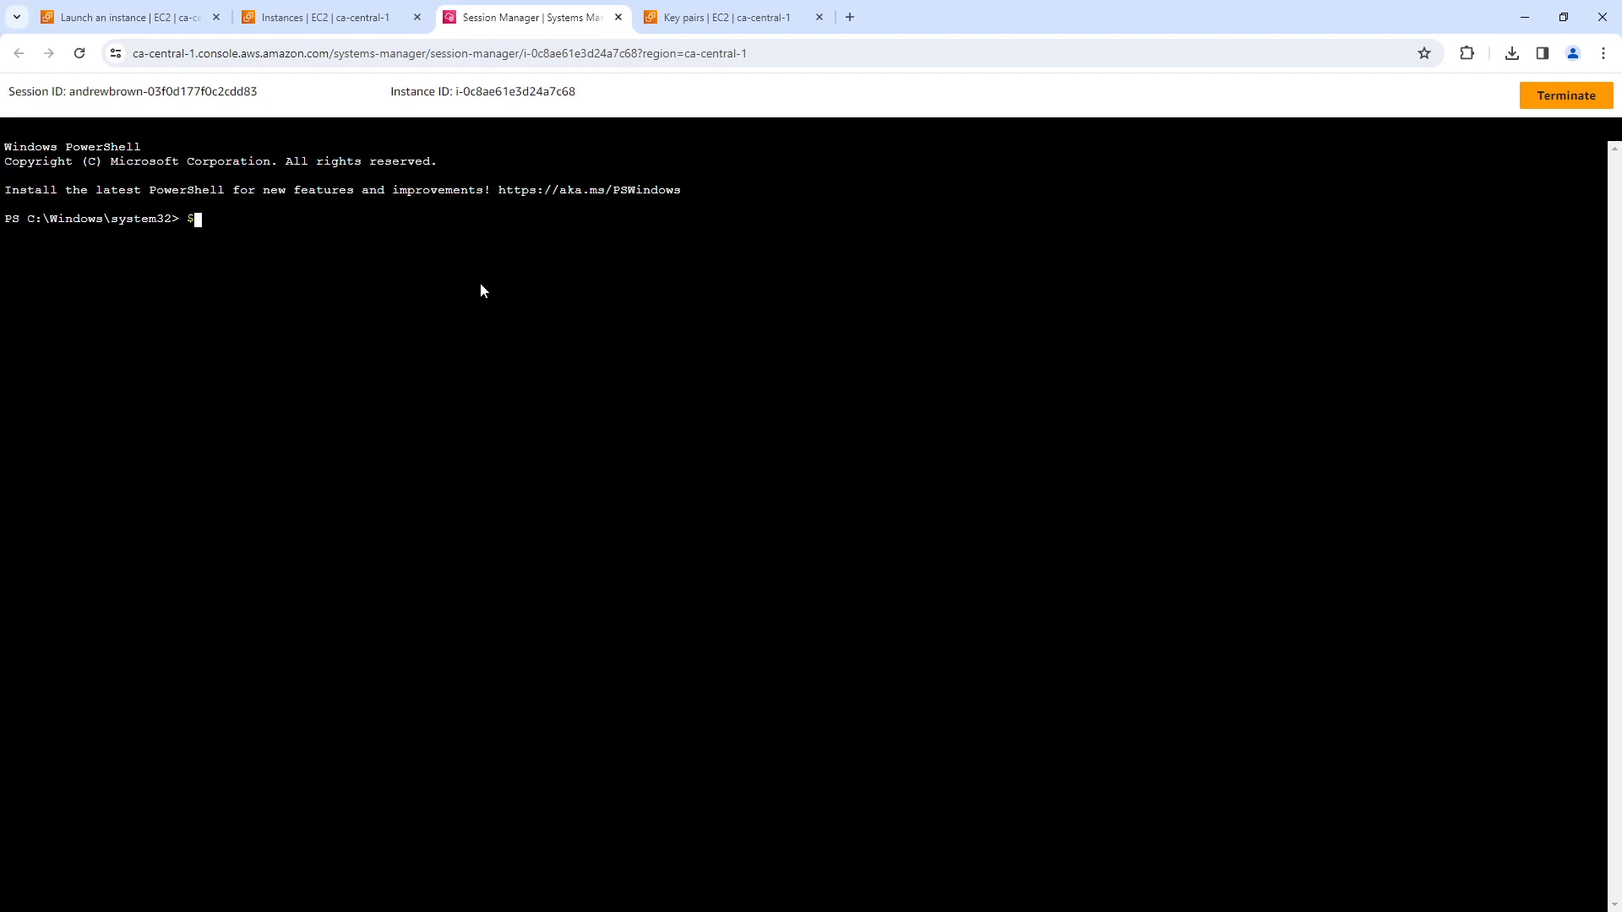
{"action": "type", "text": "Get"}
{"action": "type", "text": "Ser"}
Run $PSVersionTable in the Session Manager PowerShell session, showing version 5.1.20348.2227.
{"action": "key", "text": "BackSpace"}
{"action": "key", "text": "BackSpace"}
{"action": "key", "text": "BackSpace"}
{"action": "type", "text": "V"}
{"action": "key", "text": "BackSpace"}
{"action": "key", "text": "BackSpace"}
{"action": "key", "text": "BackSpace"}
{"action": "type", "text": "V"}
{"action": "key", "text": "BackSpace"}
{"action": "key", "text": "BackSpace"}
{"action": "type", "text": "SVersionTable"}
{"action": "key", "text": "Return"}
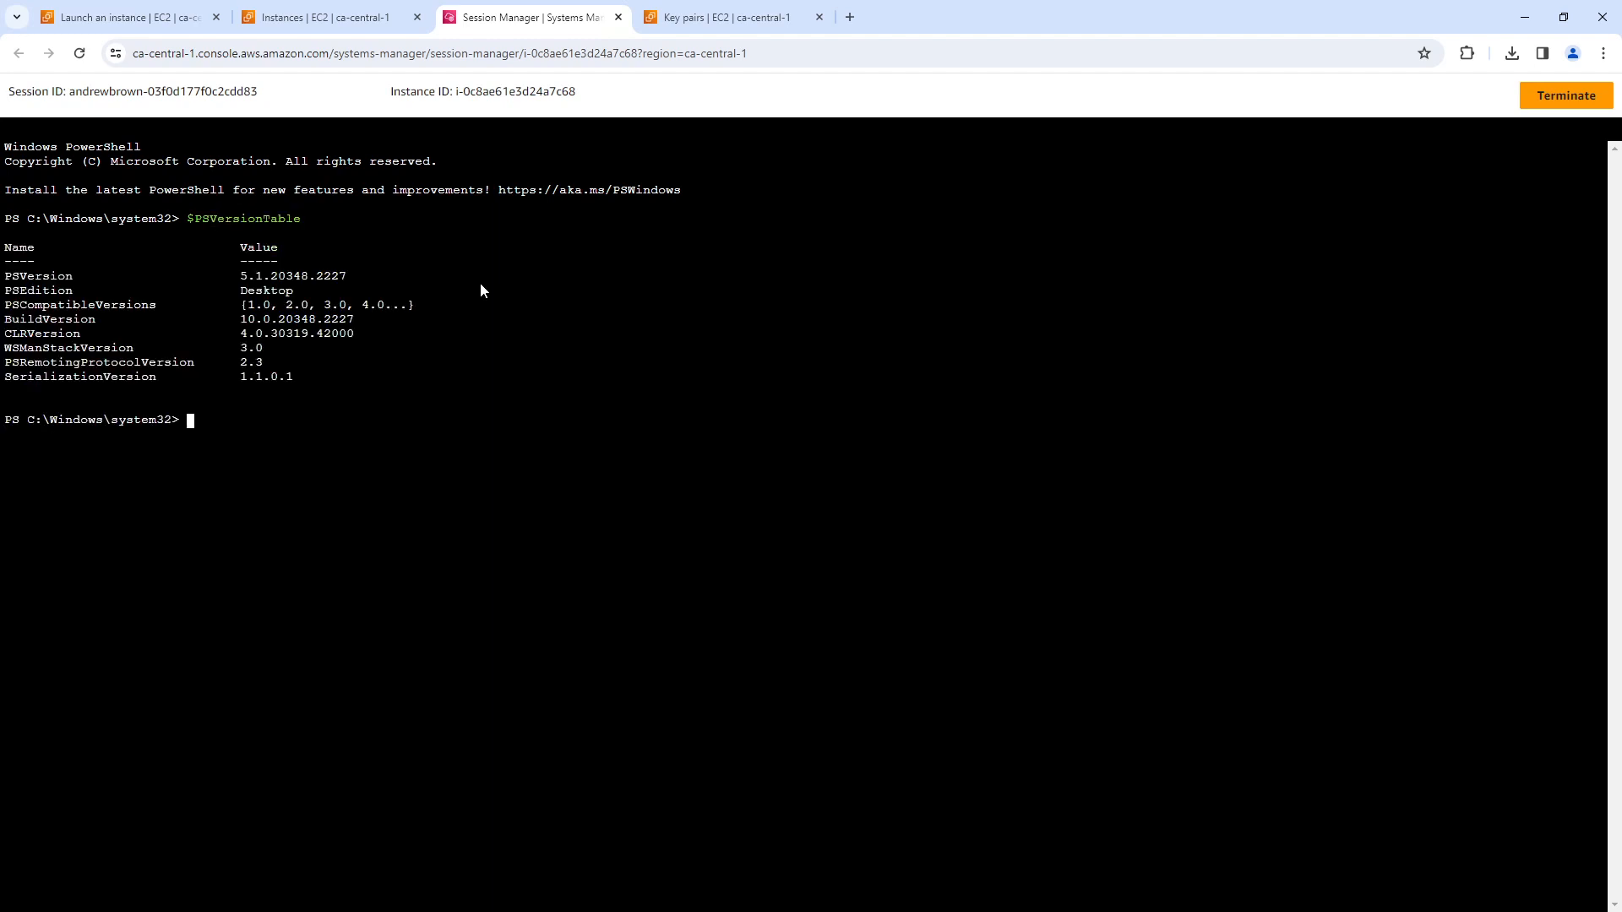
{"action": "left_click_drag", "start_coordinate": [239, 276], "coordinate": [382, 282]}
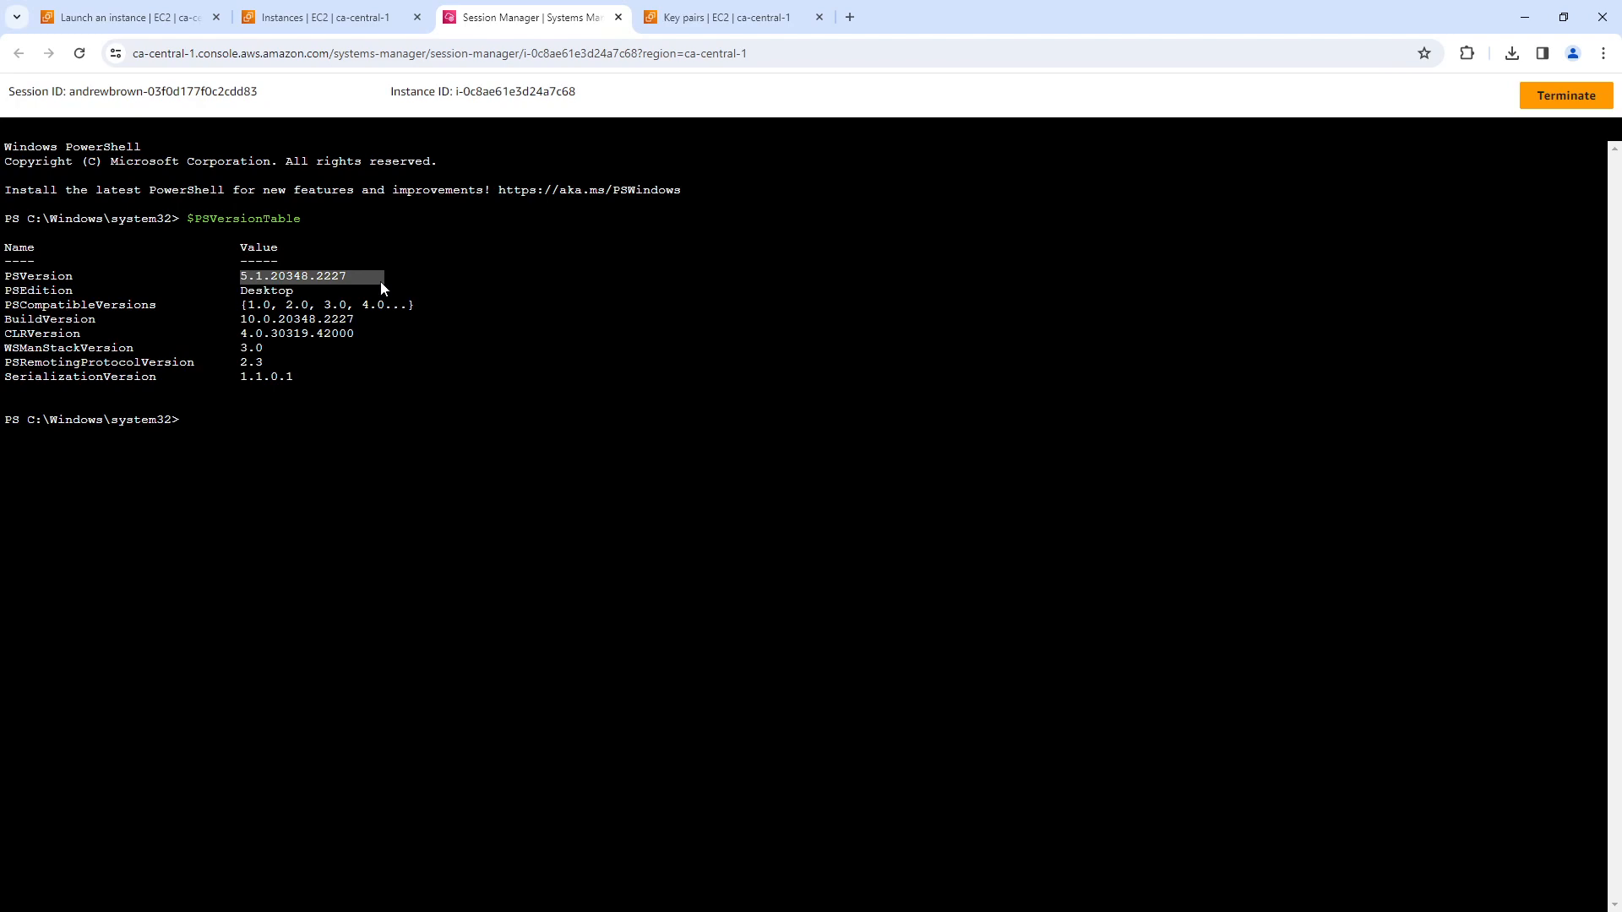
Terminate the Session Manager session and return to the instances list.
{"action": "left_click", "coordinate": [1565, 95]}
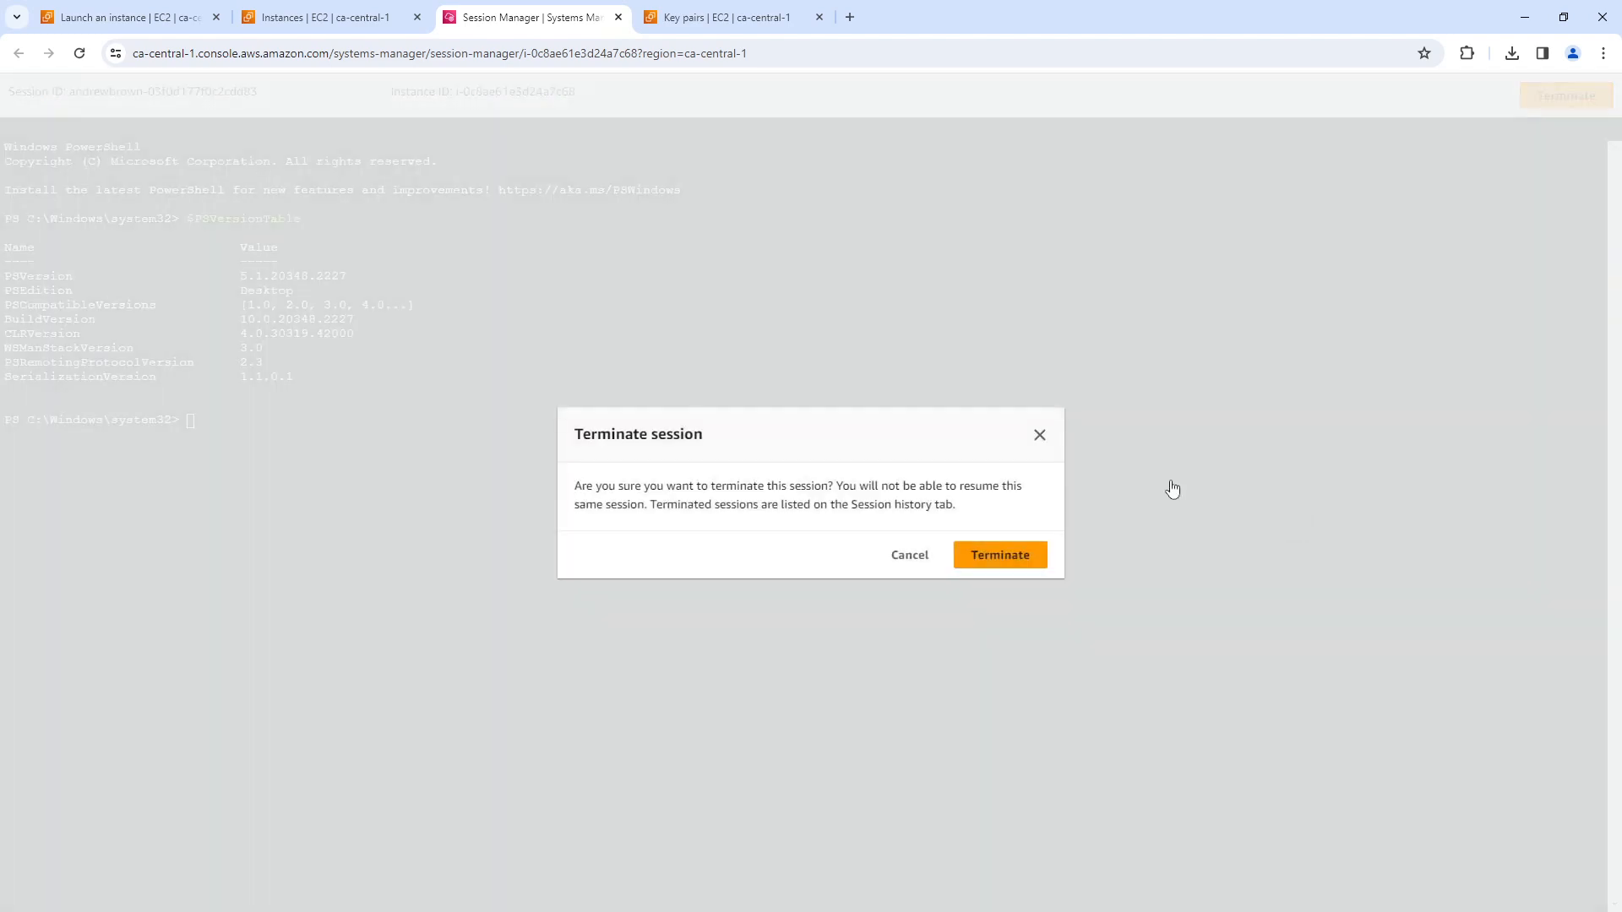
{"action": "left_click", "coordinate": [982, 554]}
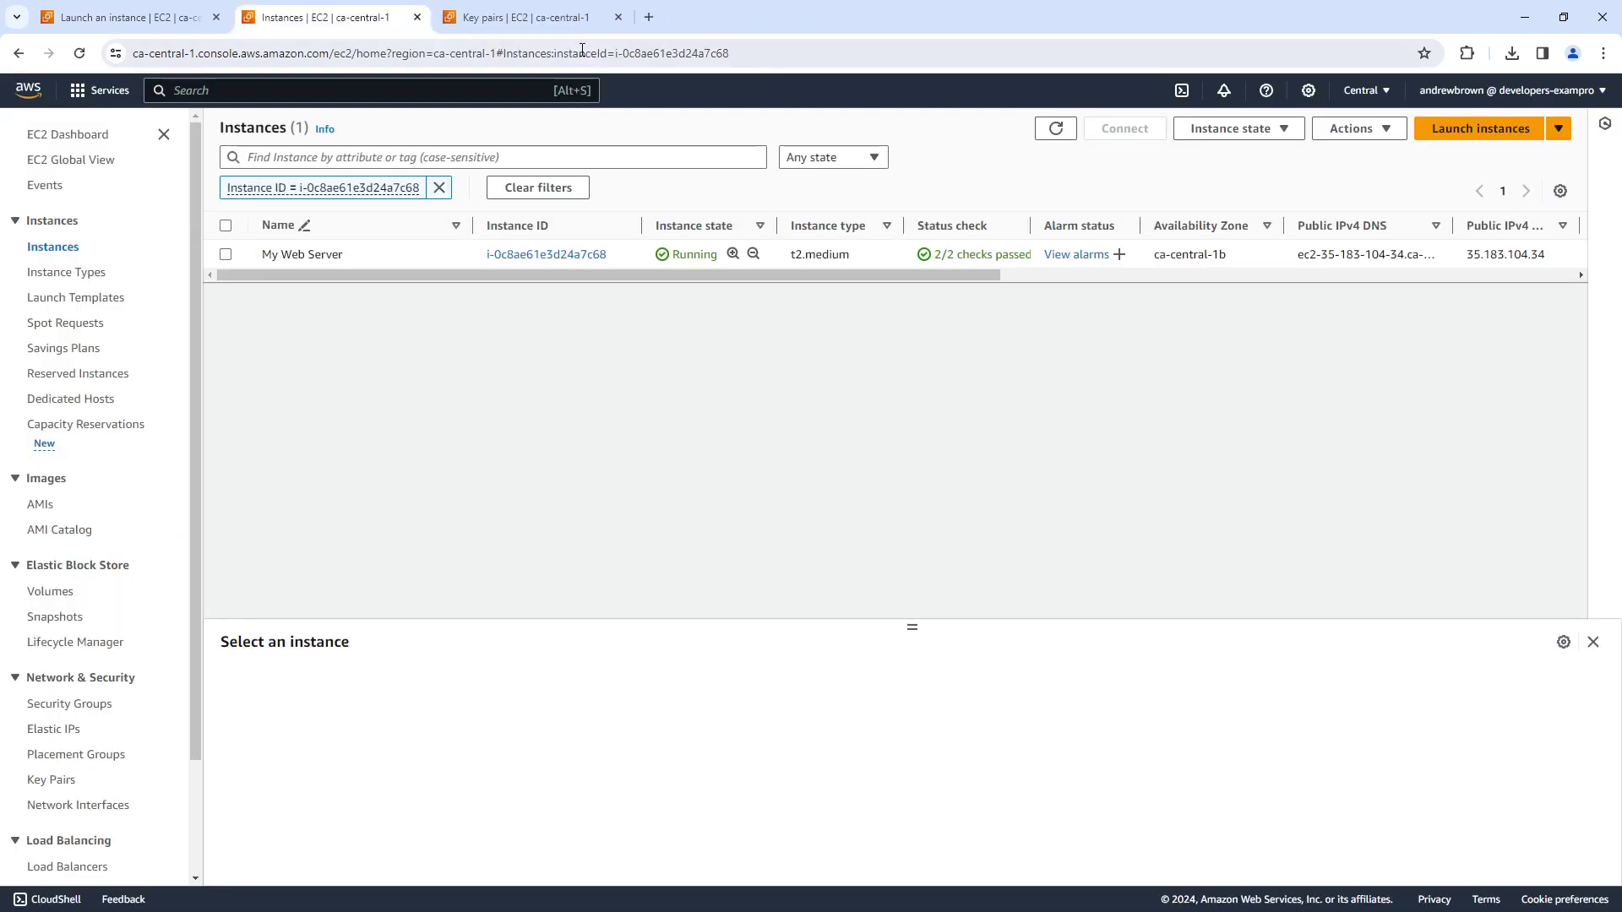
Download the My Web Server.rdp file from the instance's RDP client connect options.
{"action": "left_click", "coordinate": [225, 254]}
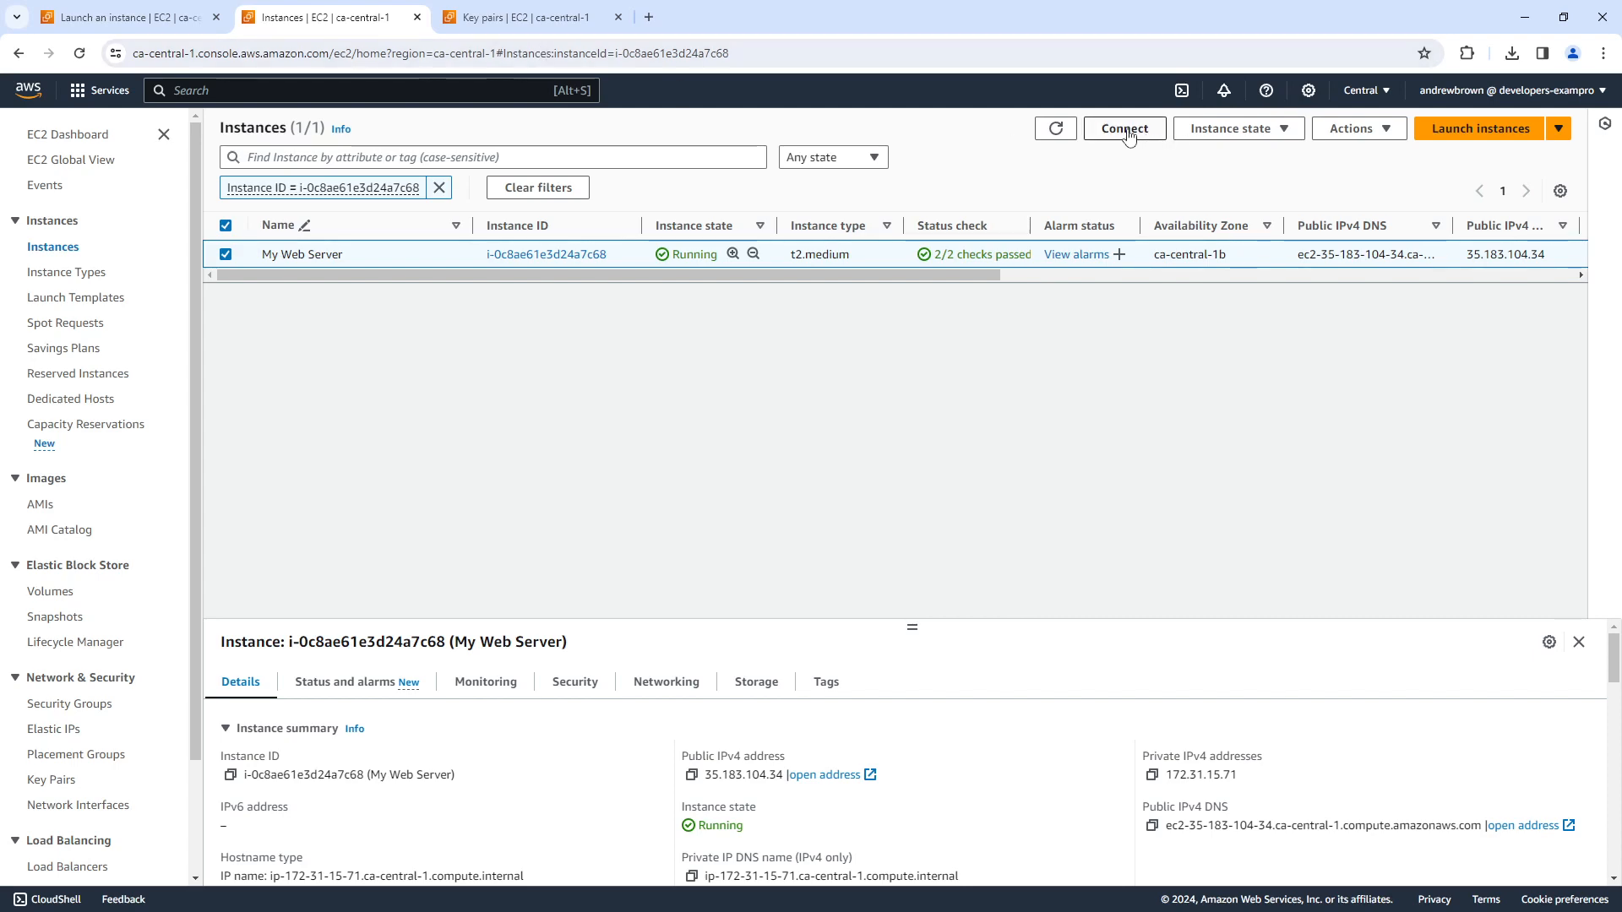
{"action": "left_click", "coordinate": [524, 18]}
{"action": "left_click", "coordinate": [325, 18]}
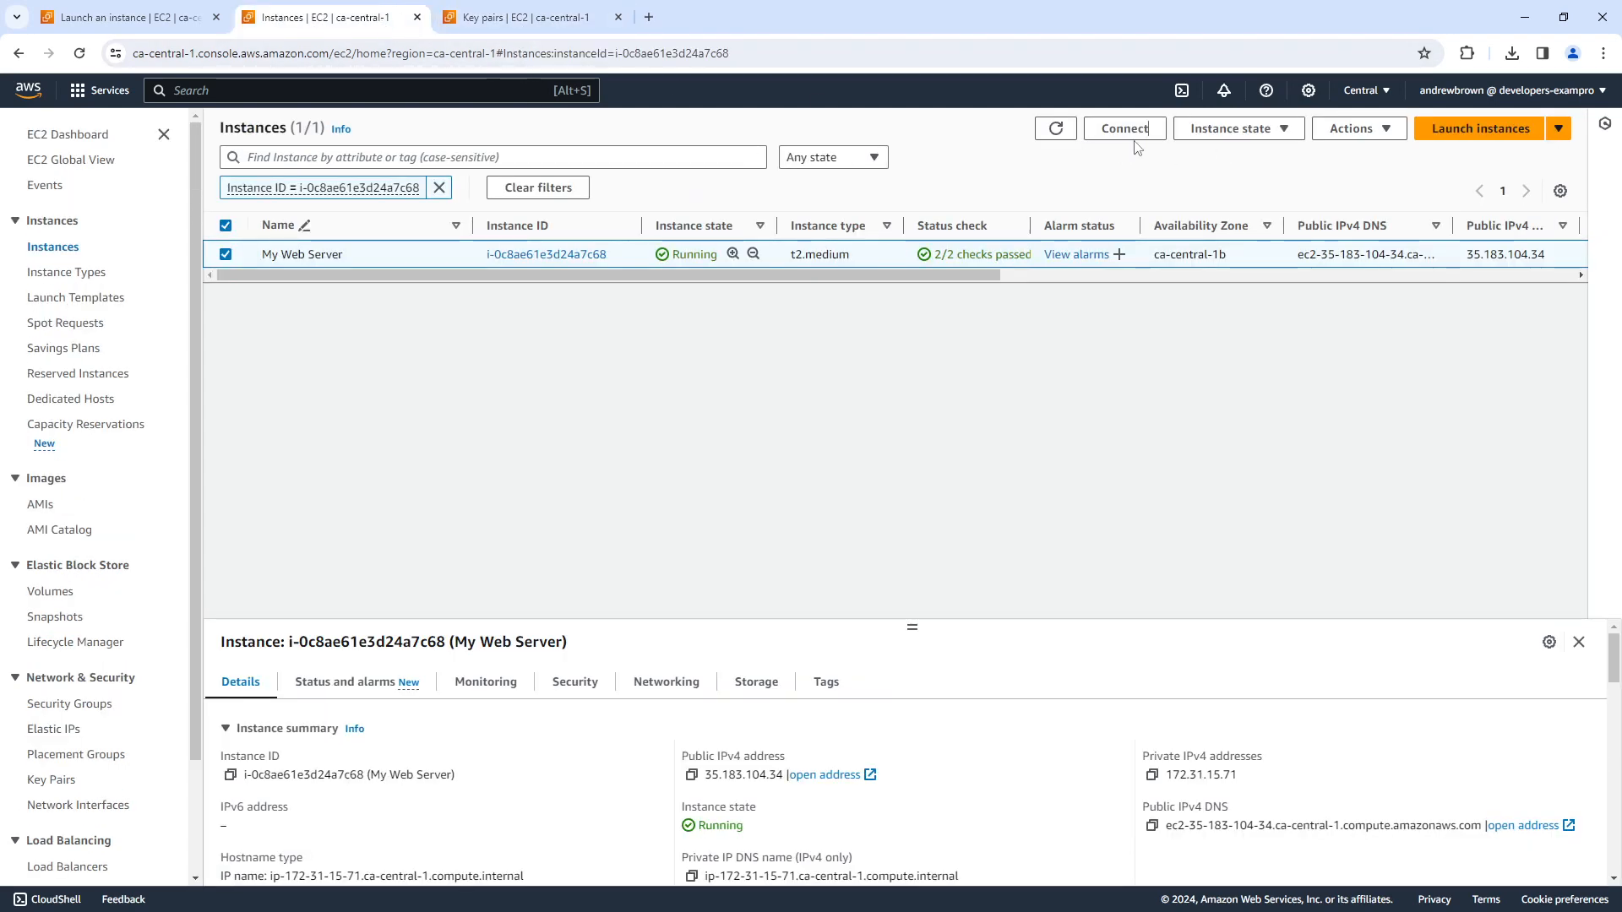
{"action": "left_click", "coordinate": [1125, 128]}
{"action": "left_click", "coordinate": [241, 254]}
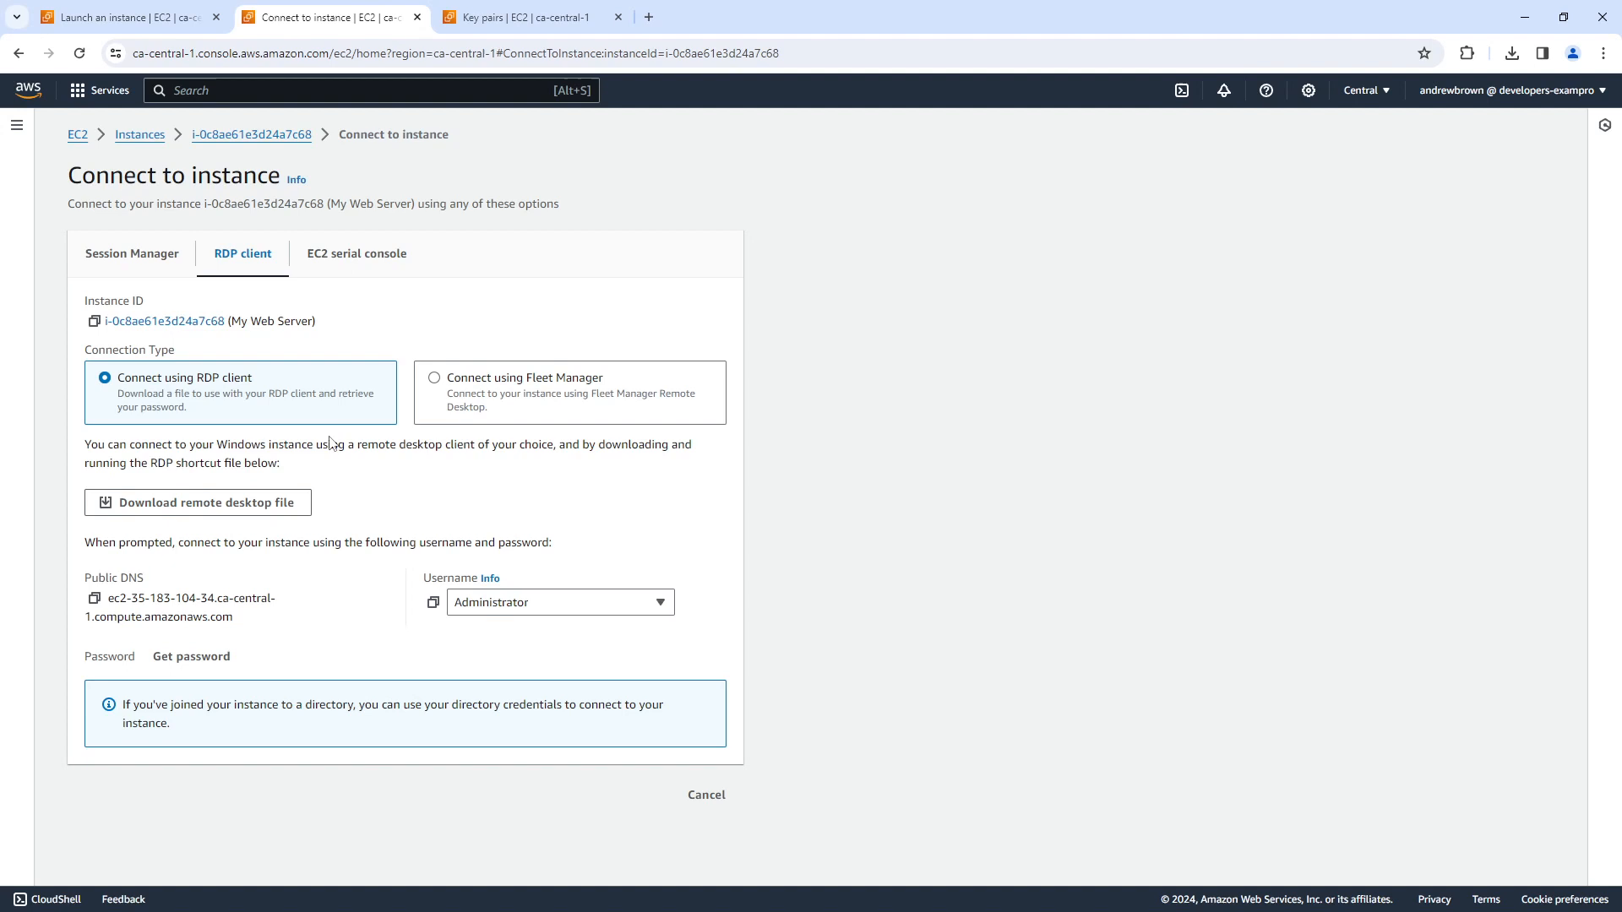
{"action": "left_click", "coordinate": [198, 502]}
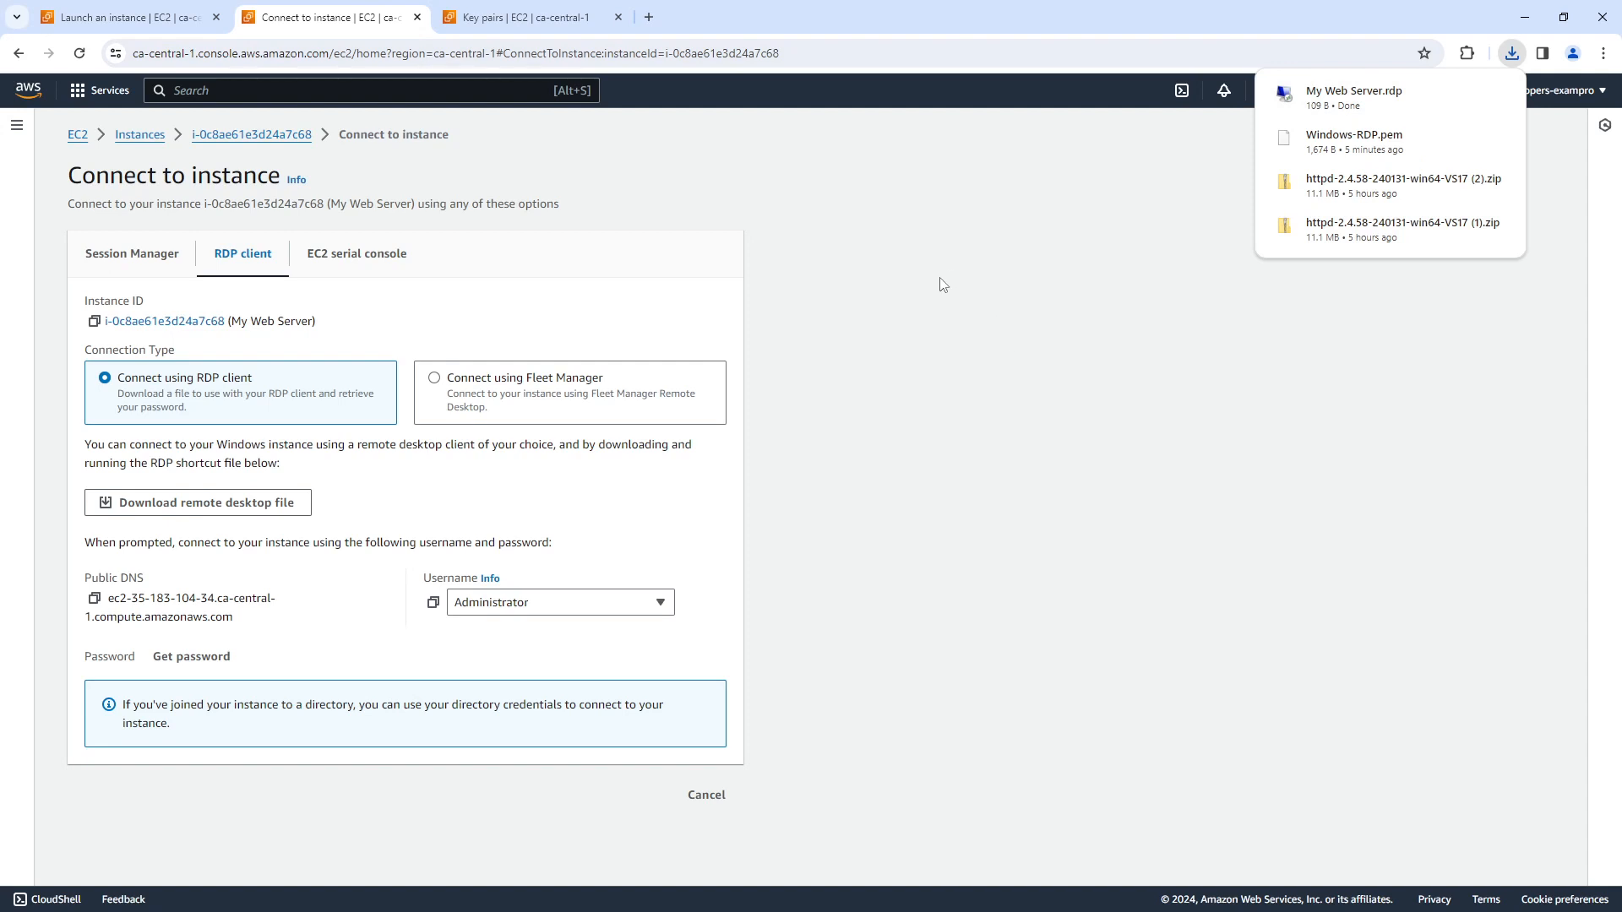
Search Google for 'windows desktop rdp macos' in a new tab, then close it.
{"action": "left_click", "coordinate": [647, 16]}
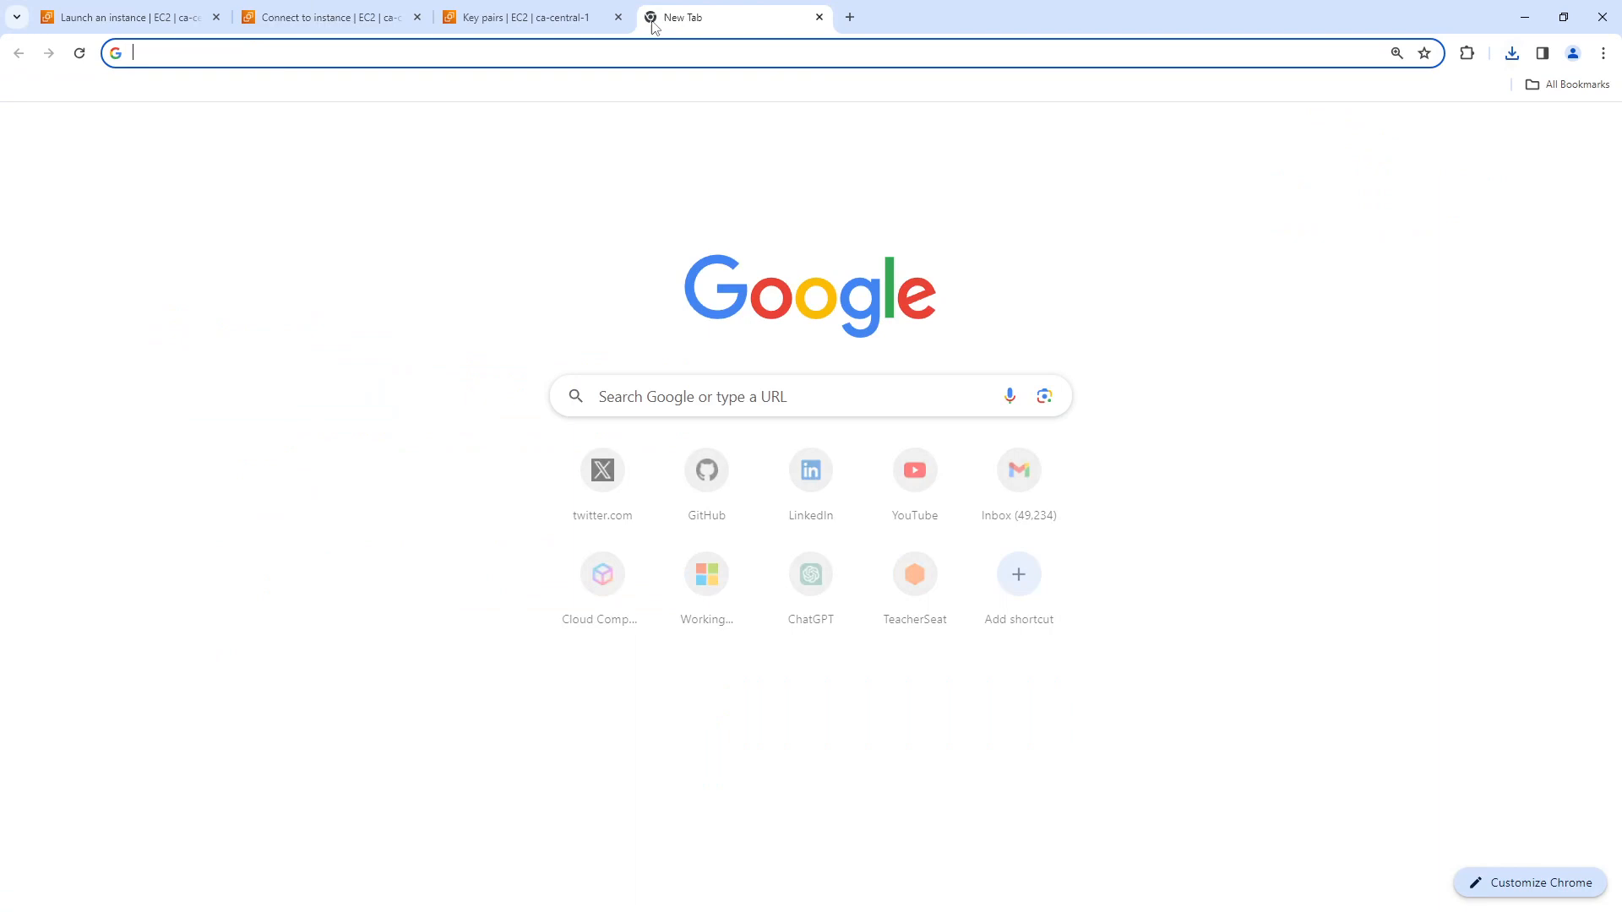
{"action": "type", "text": "windows desktop "}
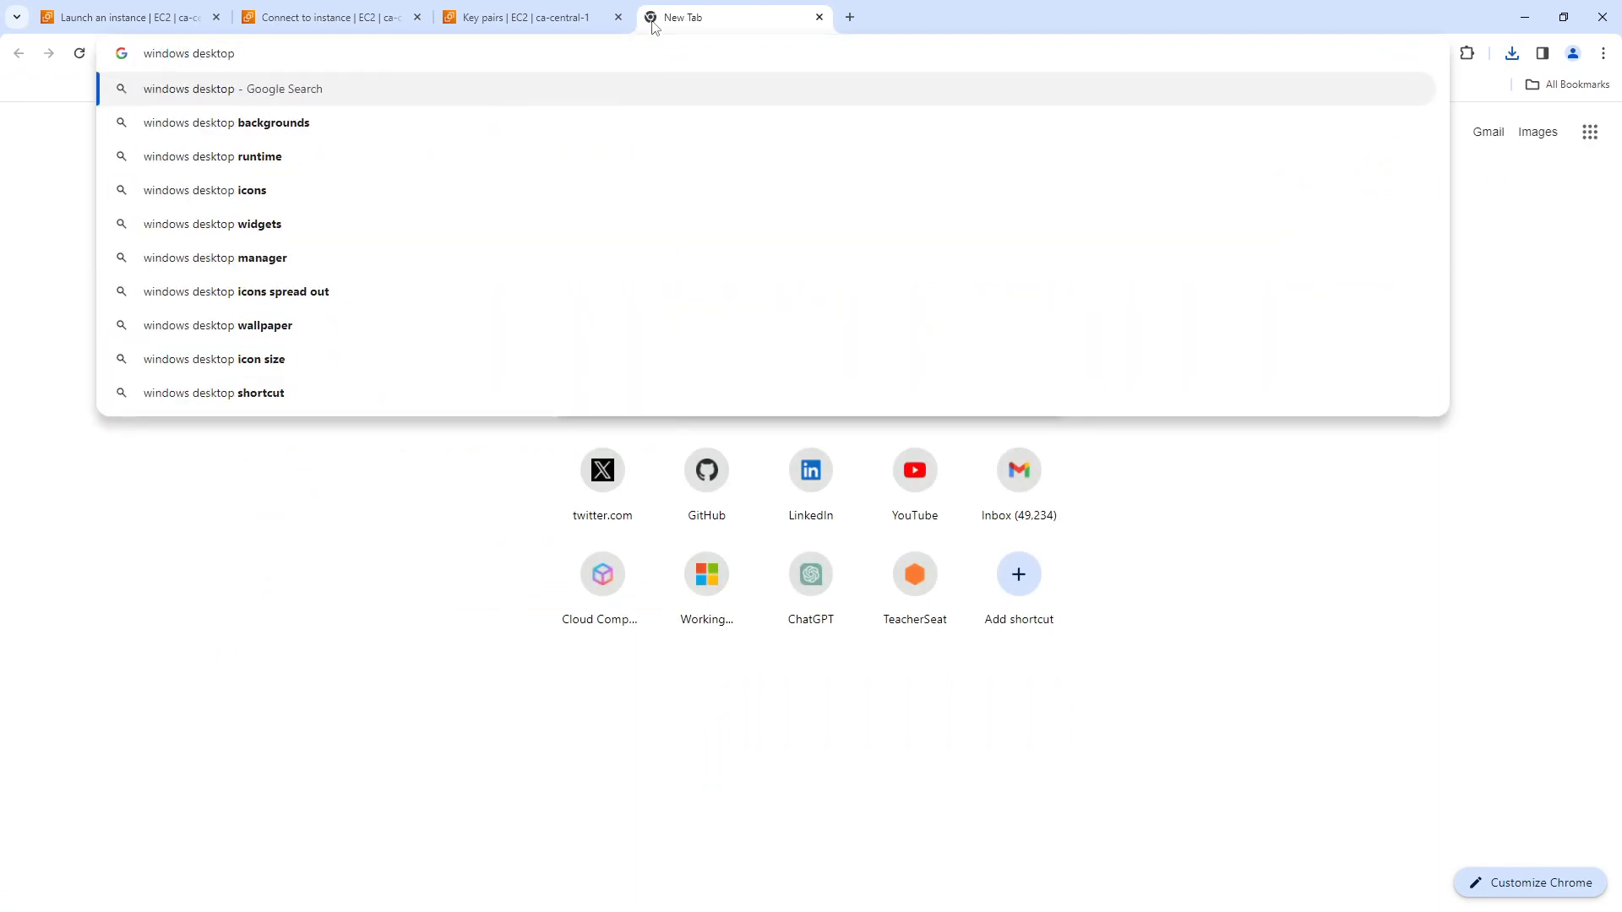
{"action": "type", "text": "rdp ma"}
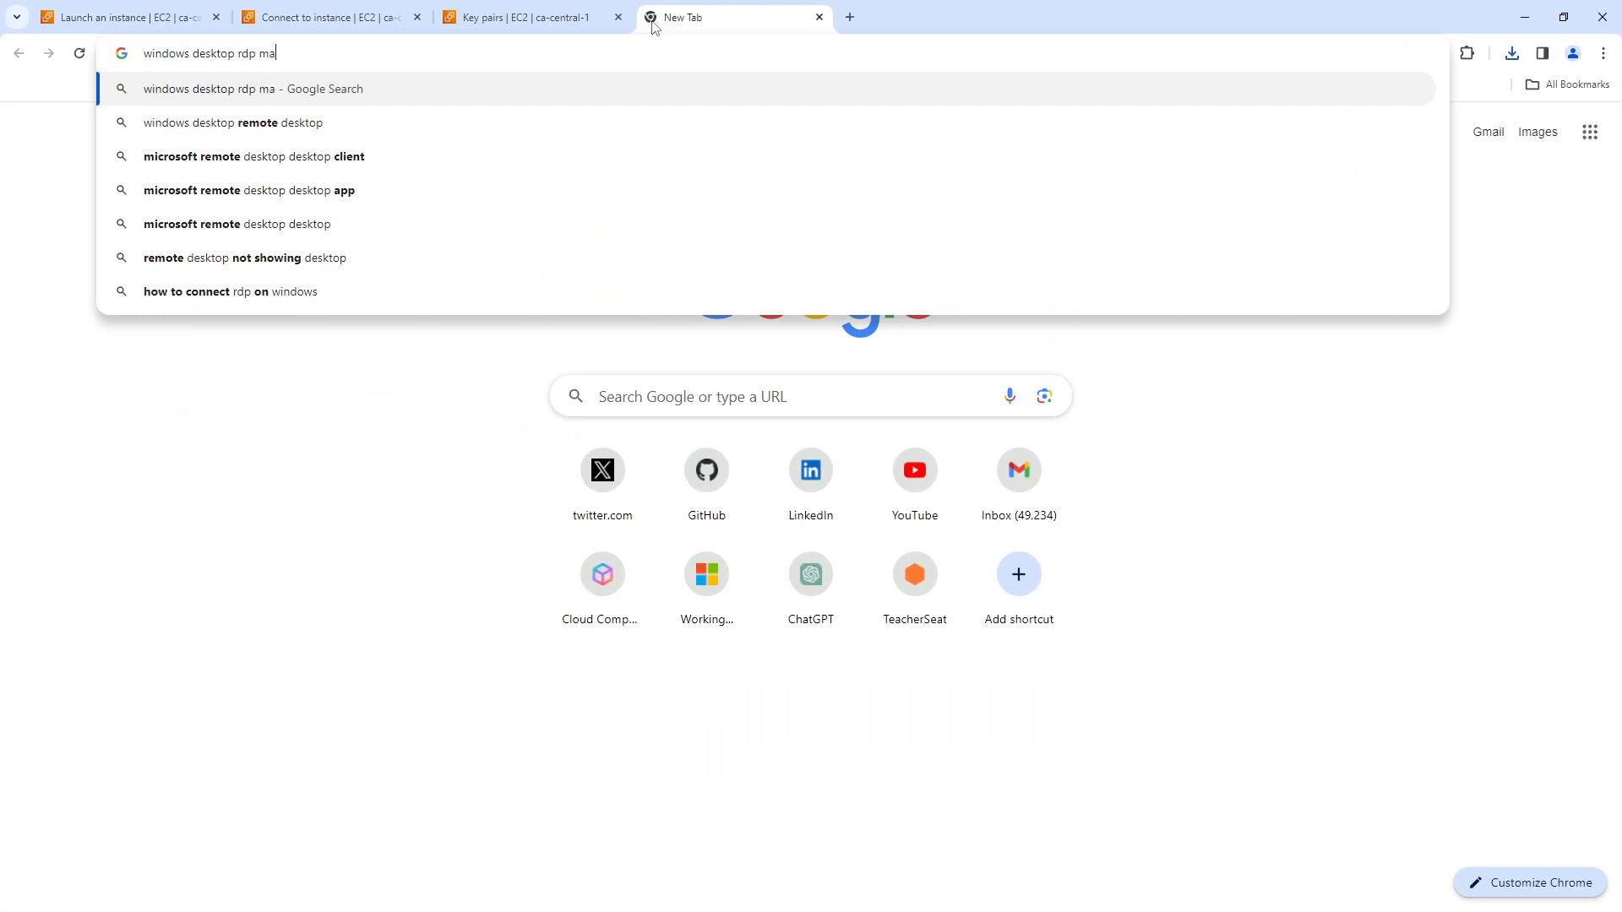
{"action": "type", "text": "cos"}
{"action": "key", "text": "Return"}
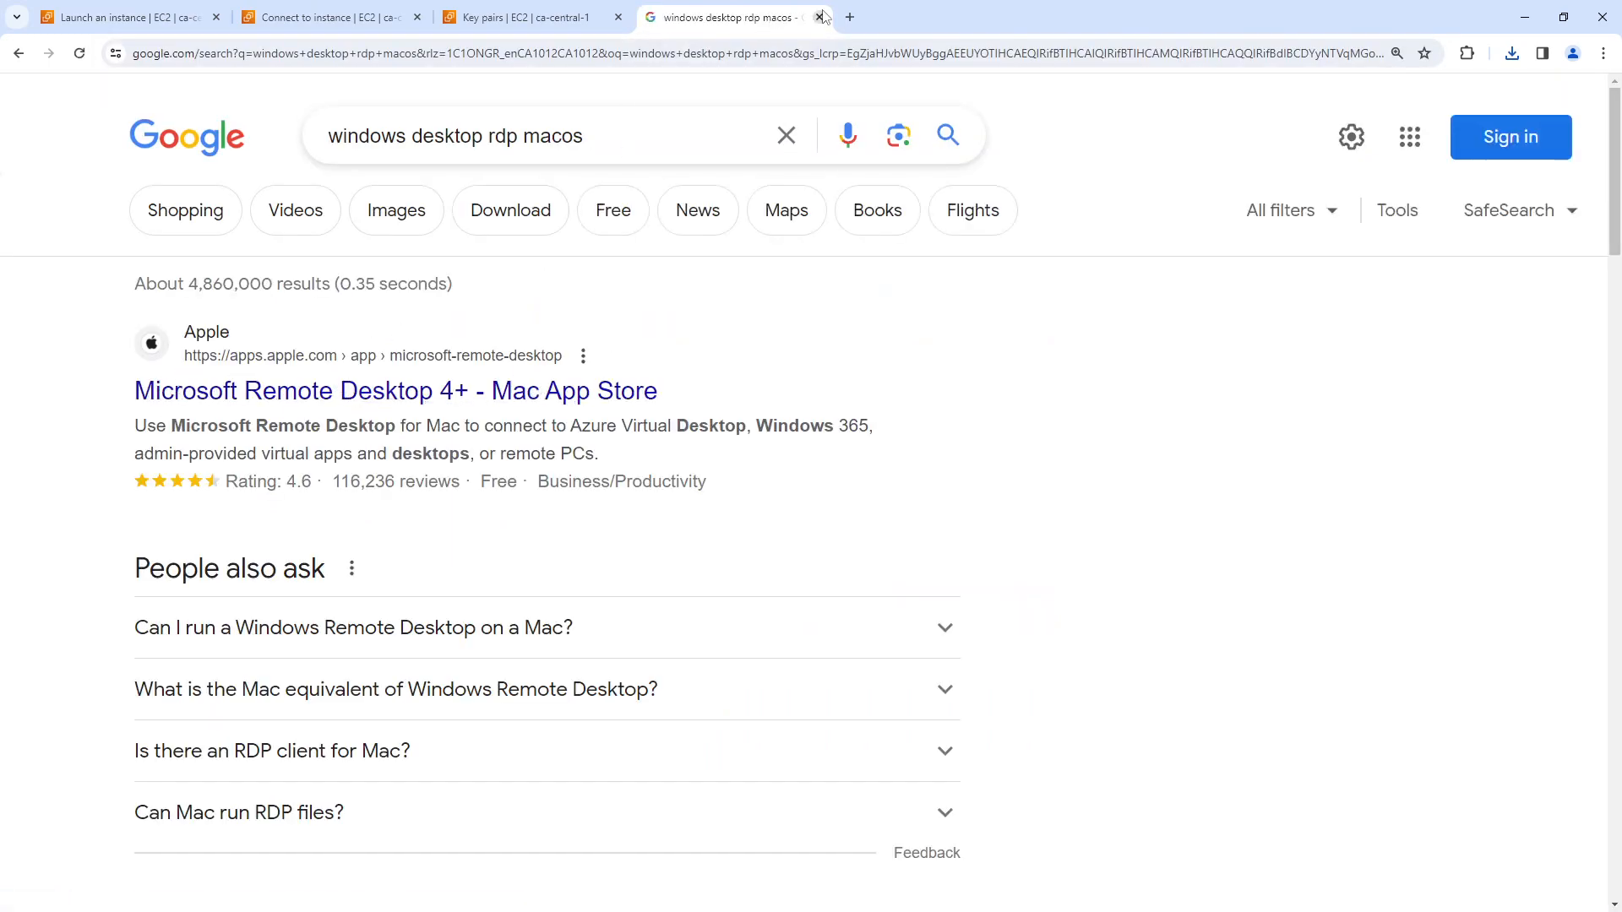
{"action": "left_click", "coordinate": [818, 16]}
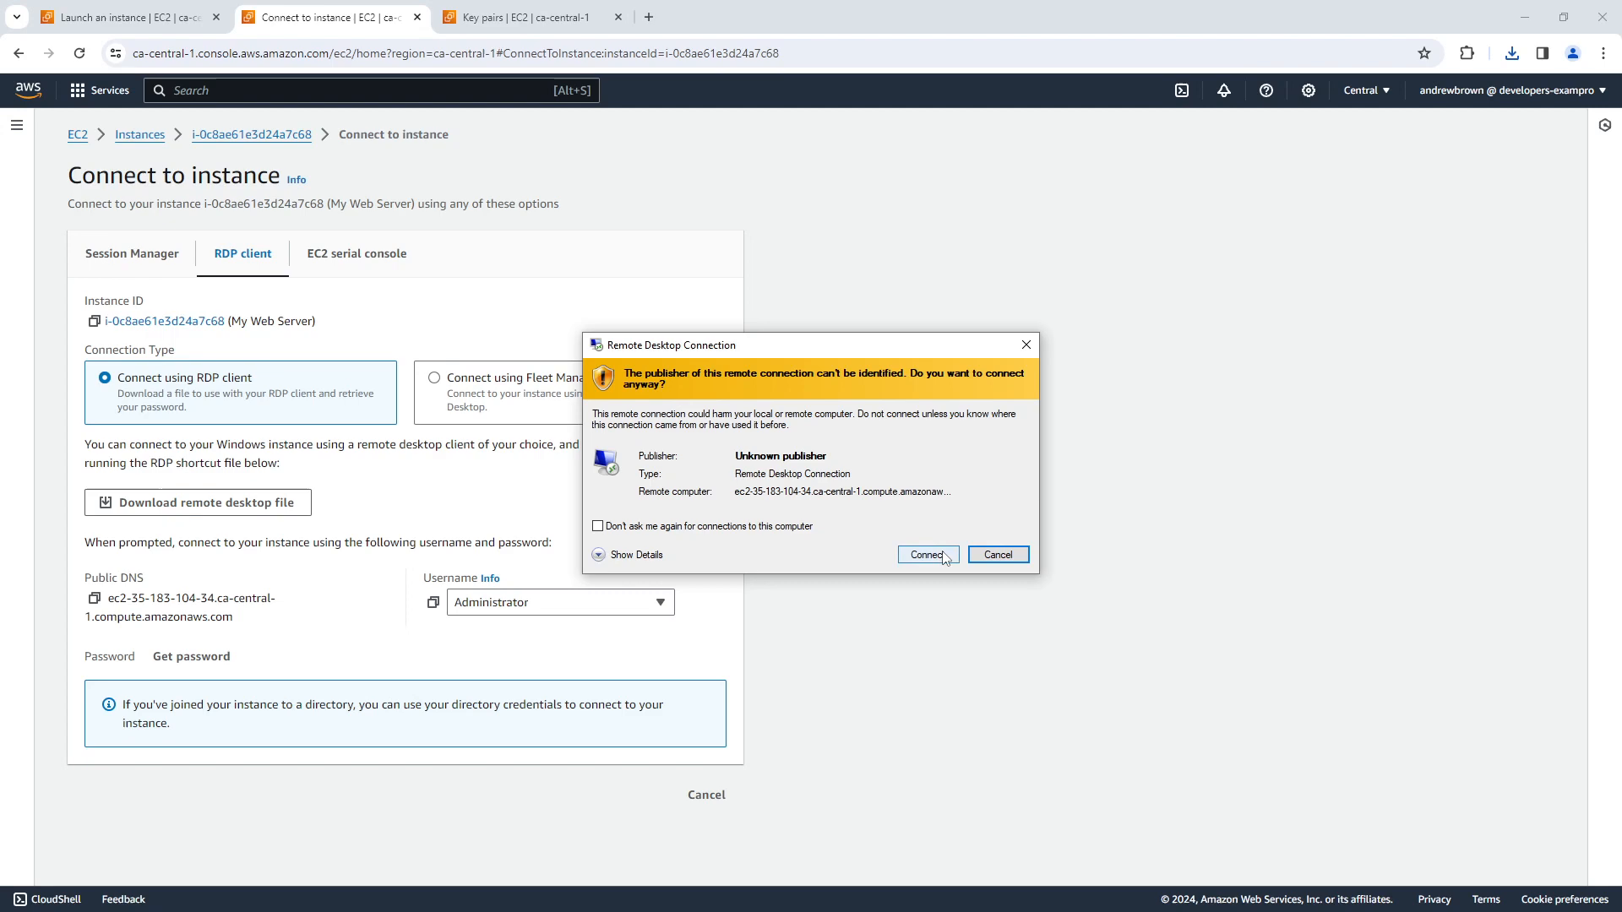
Accept the unknown-publisher warning to connect to the instance's public DNS.
{"action": "left_click", "coordinate": [927, 553]}
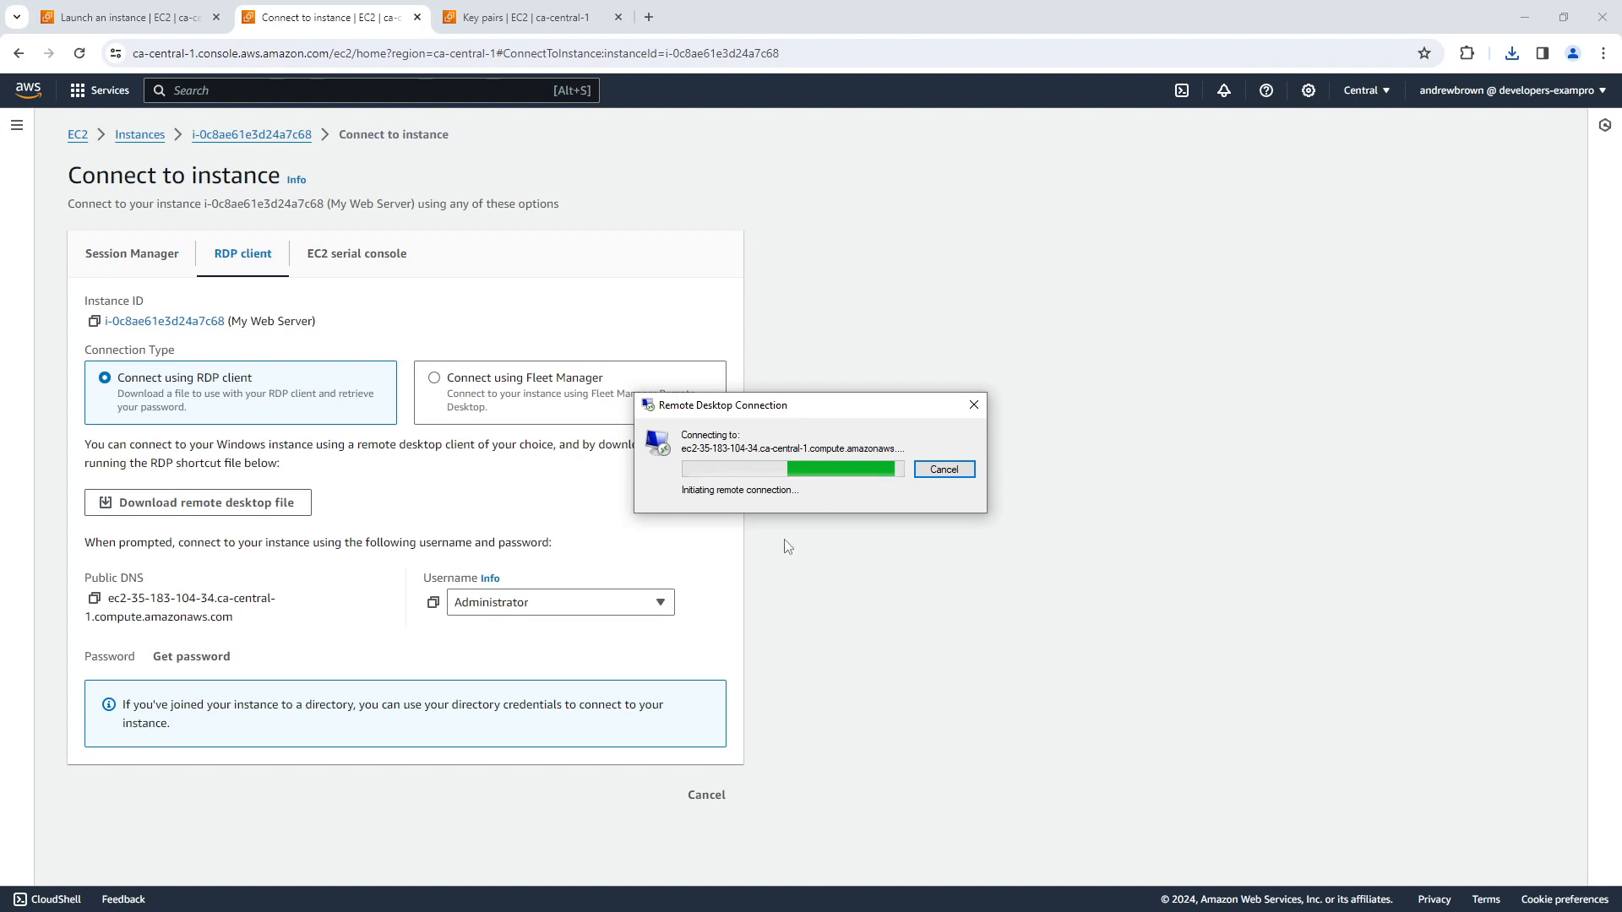
Start a new security group named windows-rdp-sg from the Security Groups list.
{"action": "left_click", "coordinate": [139, 134]}
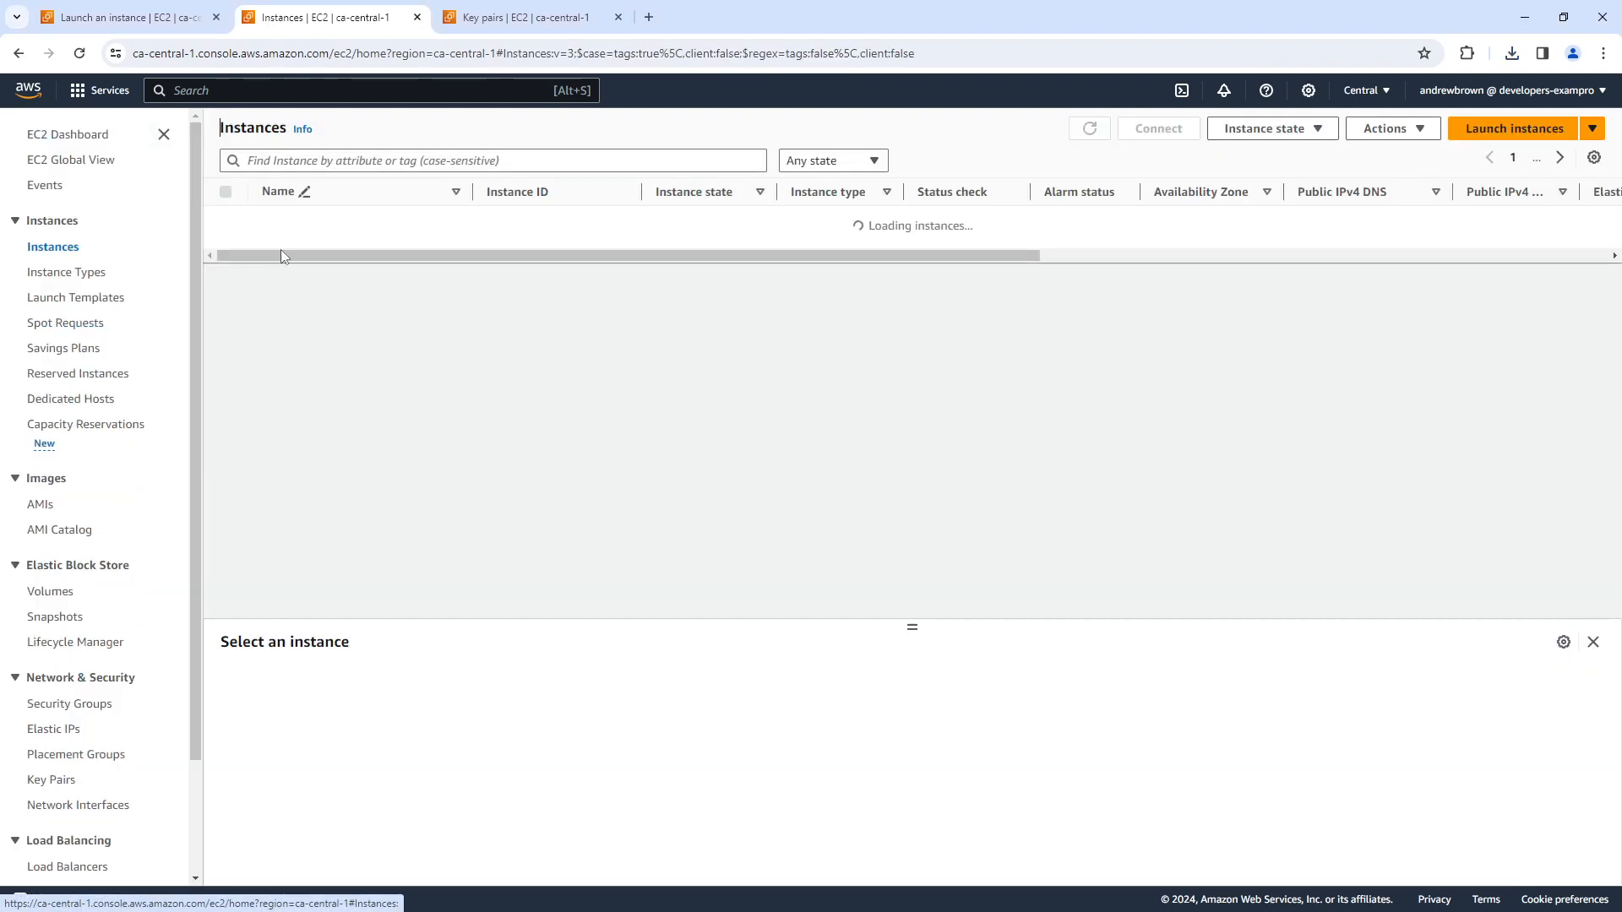
{"action": "scroll", "coordinate": [101, 582], "scroll_direction": "down", "scroll_amount": 3}
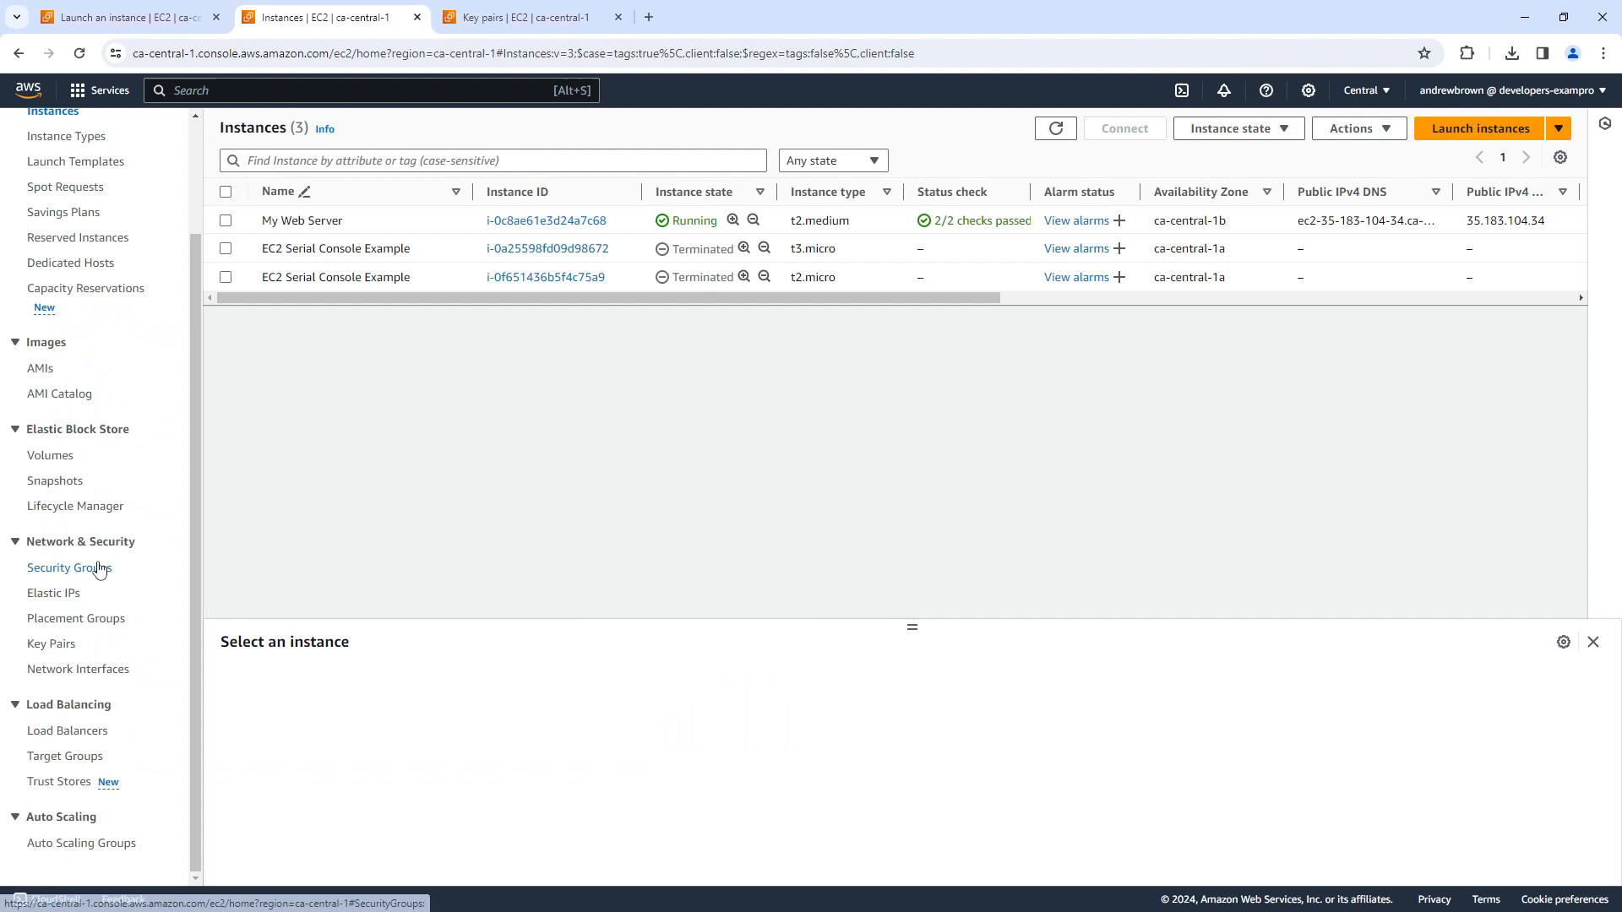
{"action": "left_click", "coordinate": [71, 567]}
{"action": "left_click", "coordinate": [1491, 134]}
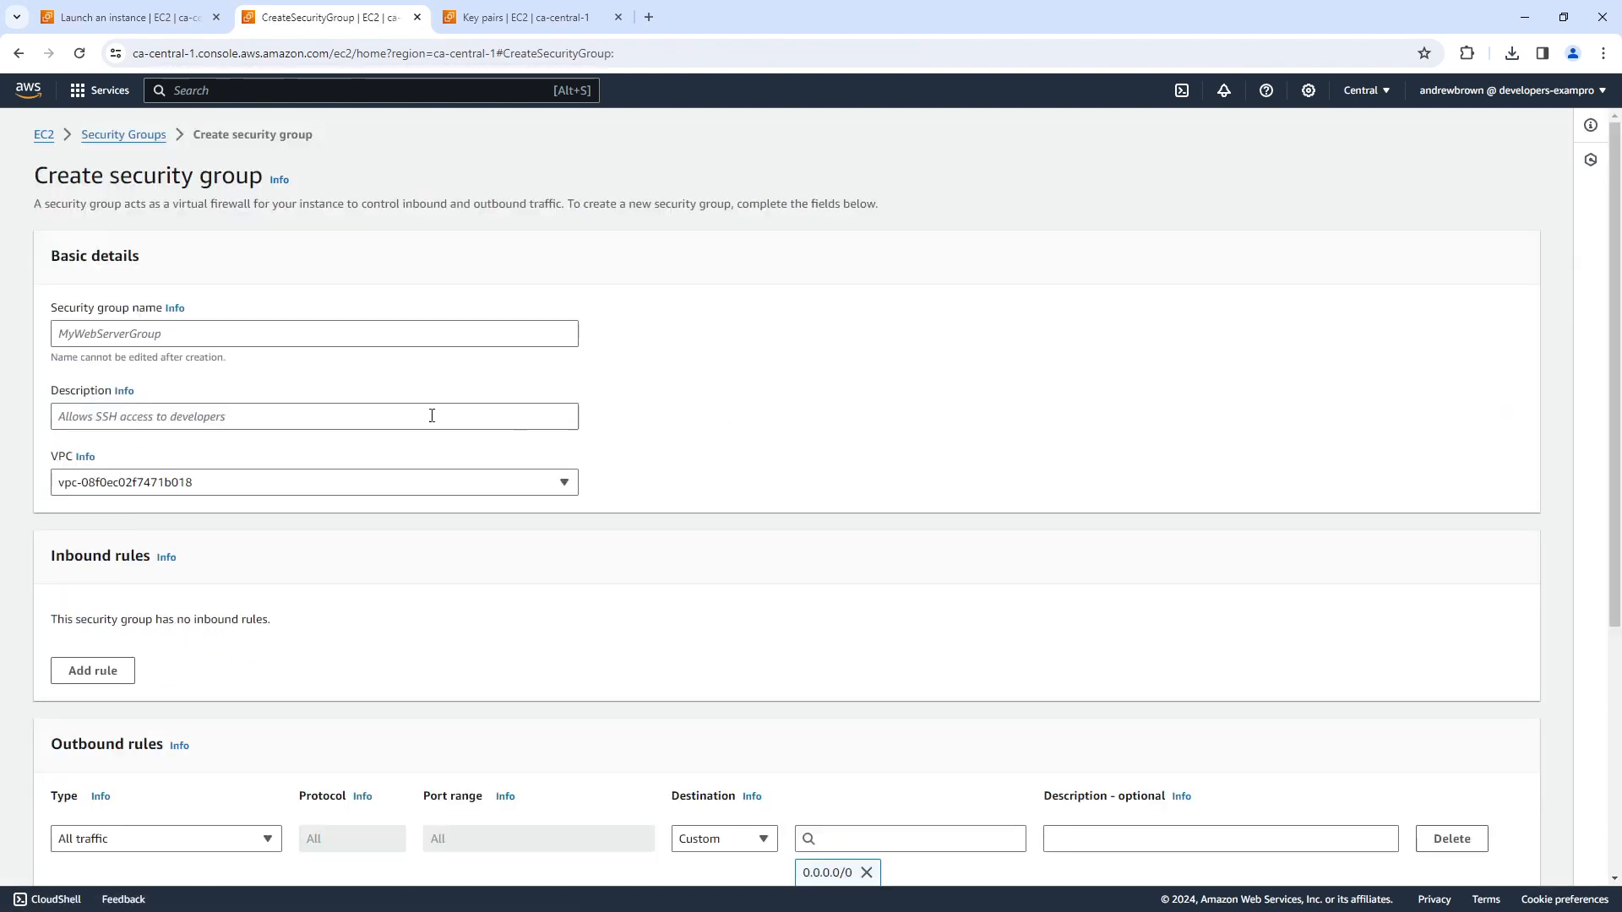
{"action": "left_click", "coordinate": [247, 334]}
{"action": "type", "text": "windows-"}
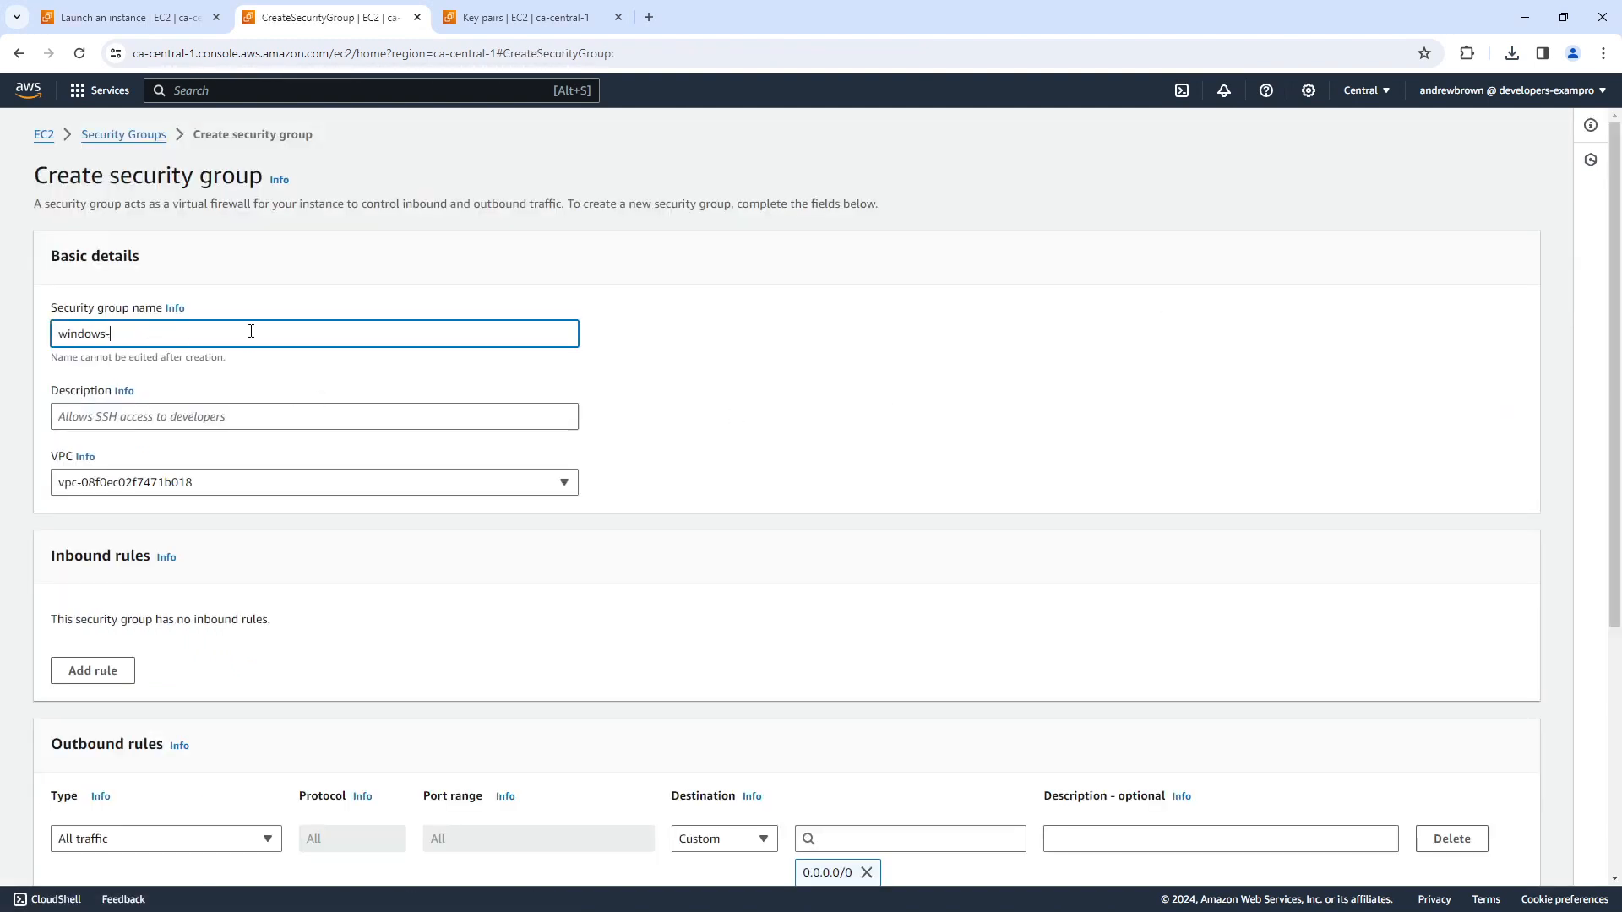
{"action": "key", "text": "BackSpace"}
{"action": "key", "text": "BackSpace"}
{"action": "key", "text": "BackSpace"}
{"action": "scroll", "coordinate": [282, 343], "scroll_direction": "down", "scroll_amount": 2}
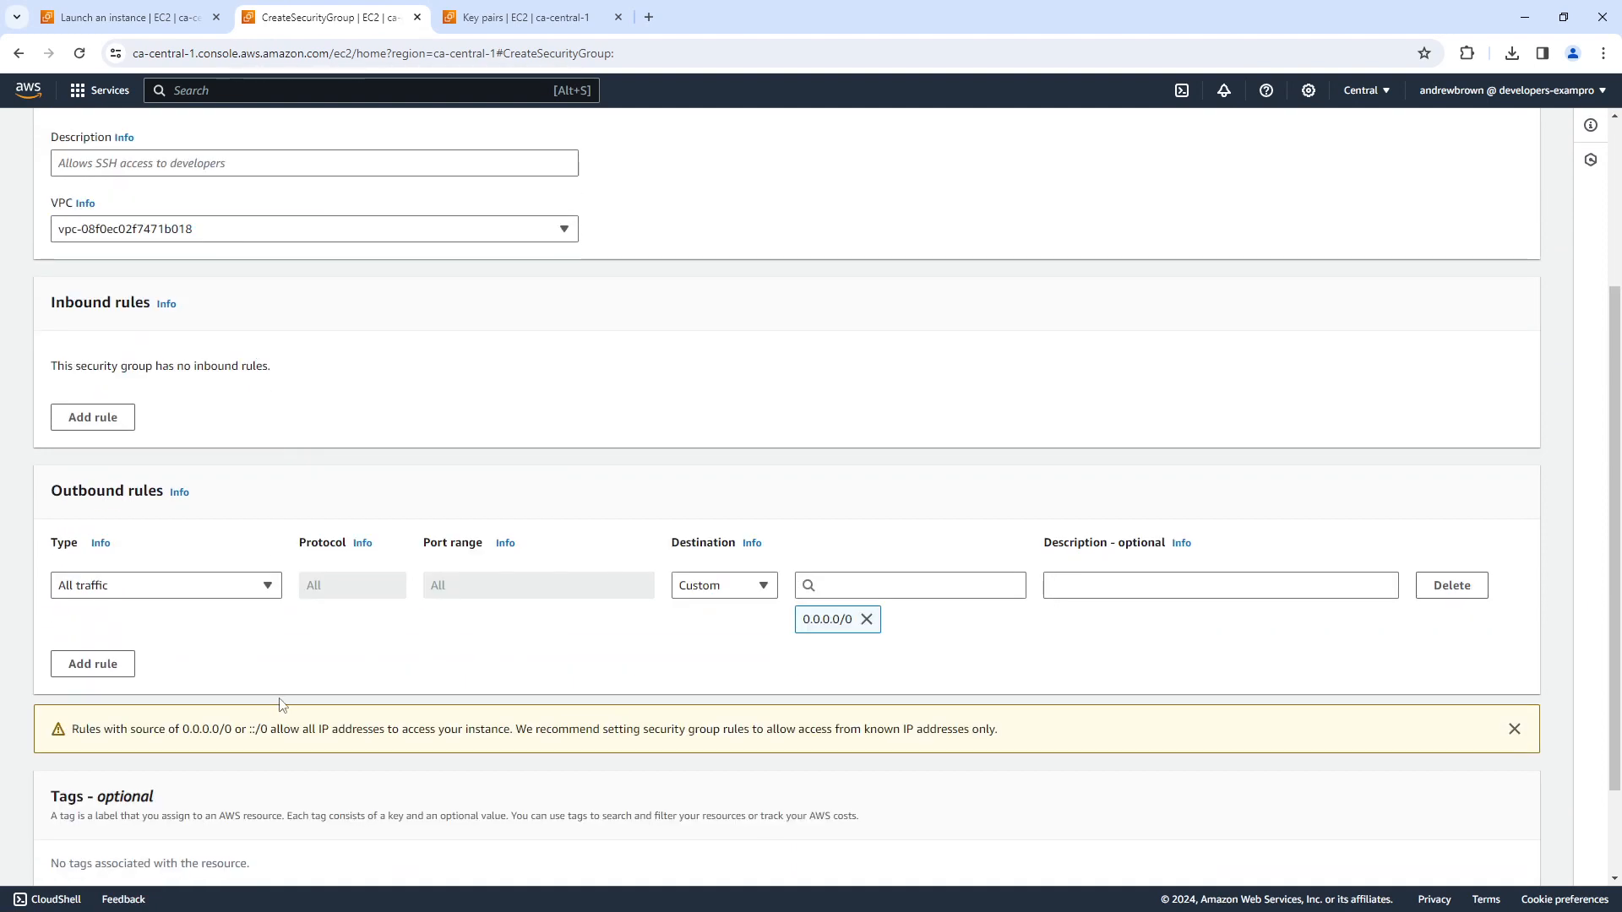
Add an outbound RDP rule with destination Anywhere-IPv4 (0.0.0.0/0).
{"action": "left_click", "coordinate": [92, 669]}
{"action": "left_click", "coordinate": [165, 667]}
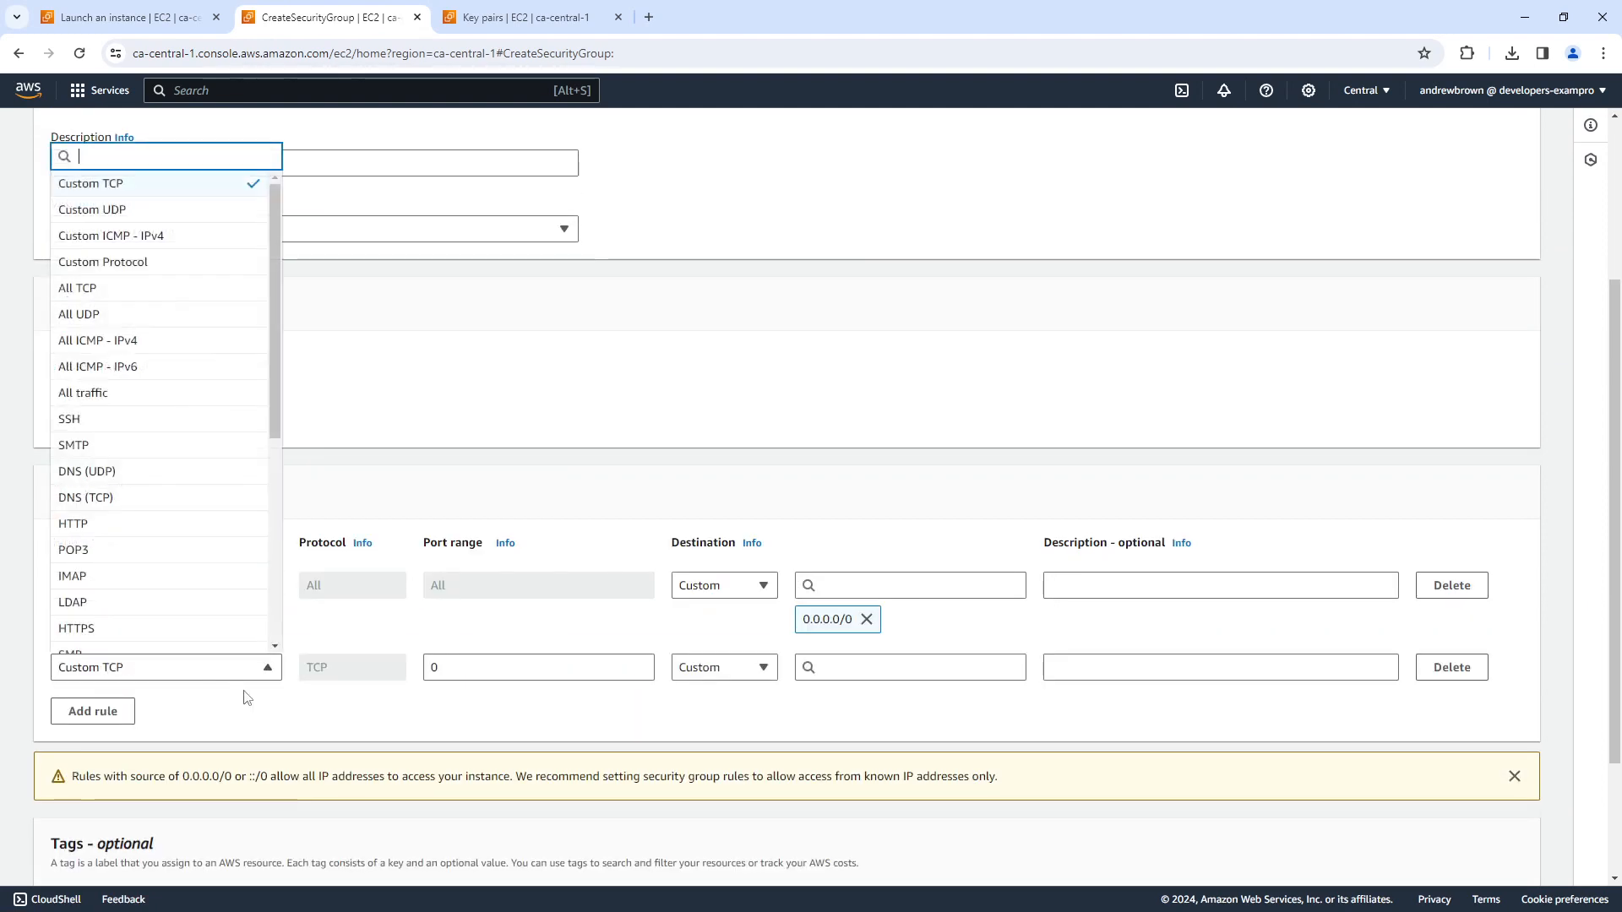
{"action": "scroll", "coordinate": [273, 389], "scroll_direction": "down", "scroll_amount": 5}
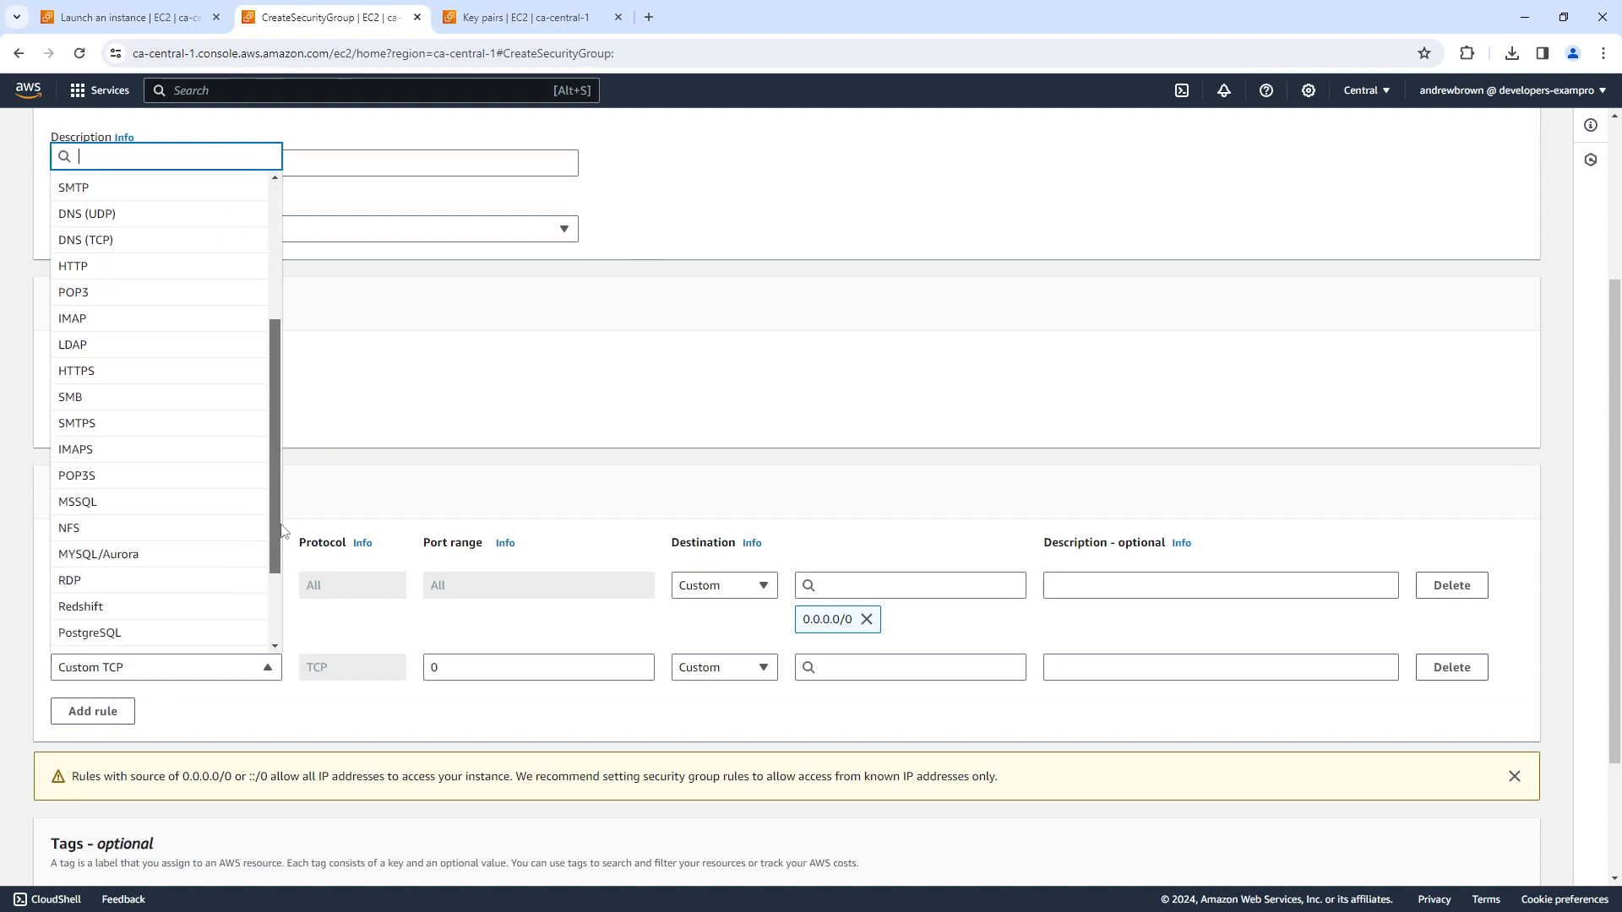
{"action": "left_click", "coordinate": [225, 569]}
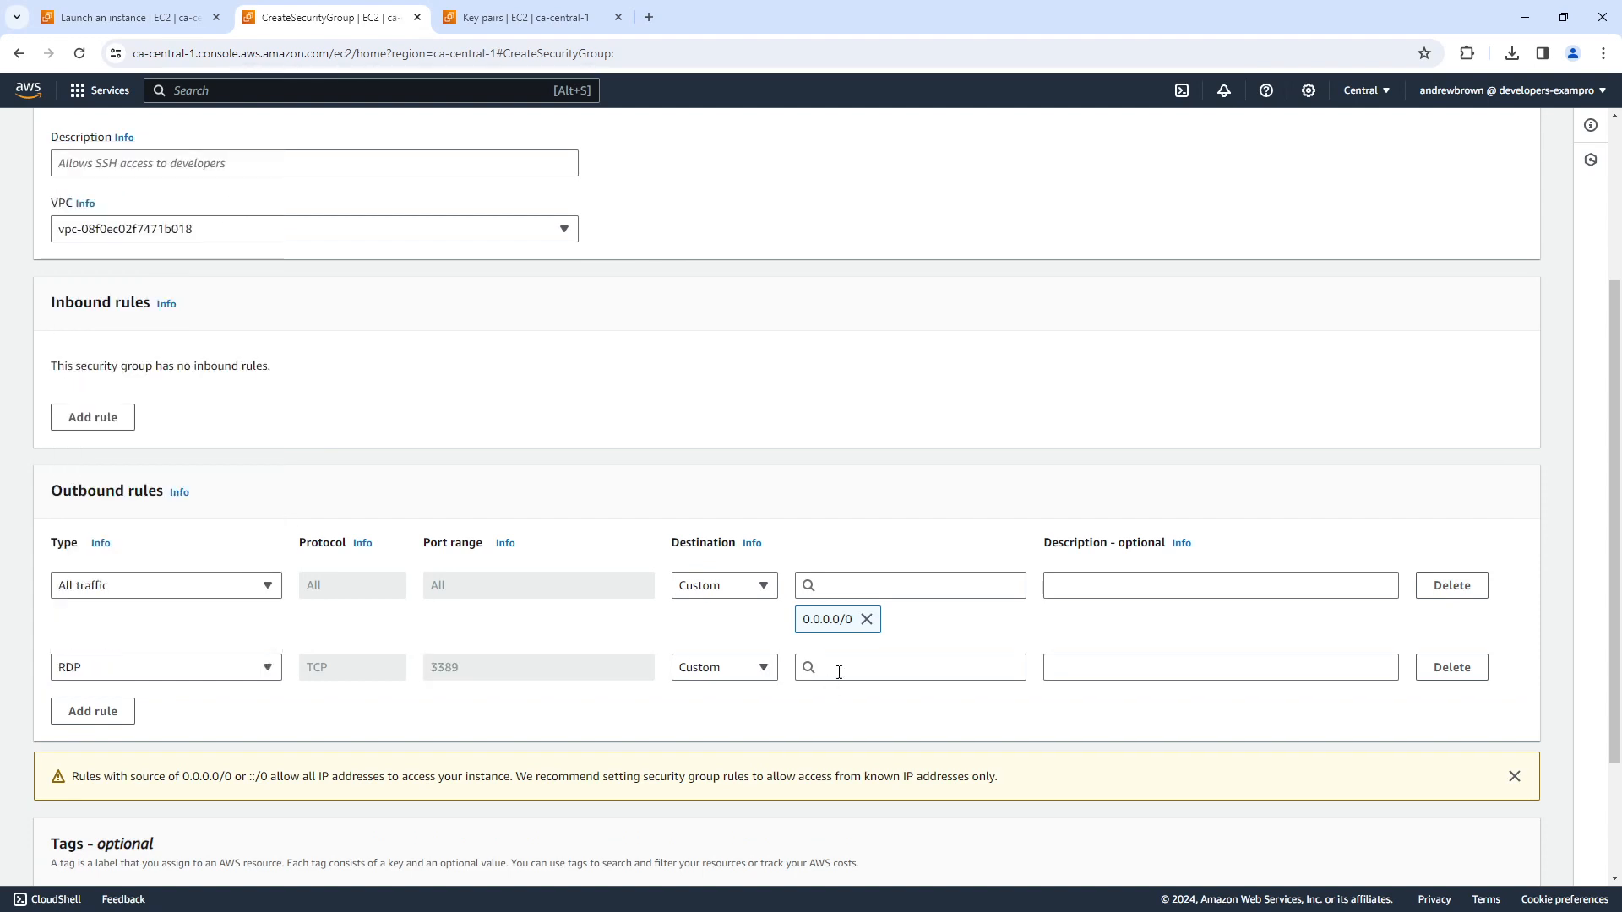
{"action": "left_click", "coordinate": [837, 668]}
{"action": "left_click", "coordinate": [862, 729]}
{"action": "scroll", "coordinate": [1014, 659], "scroll_direction": "down", "scroll_amount": 3}
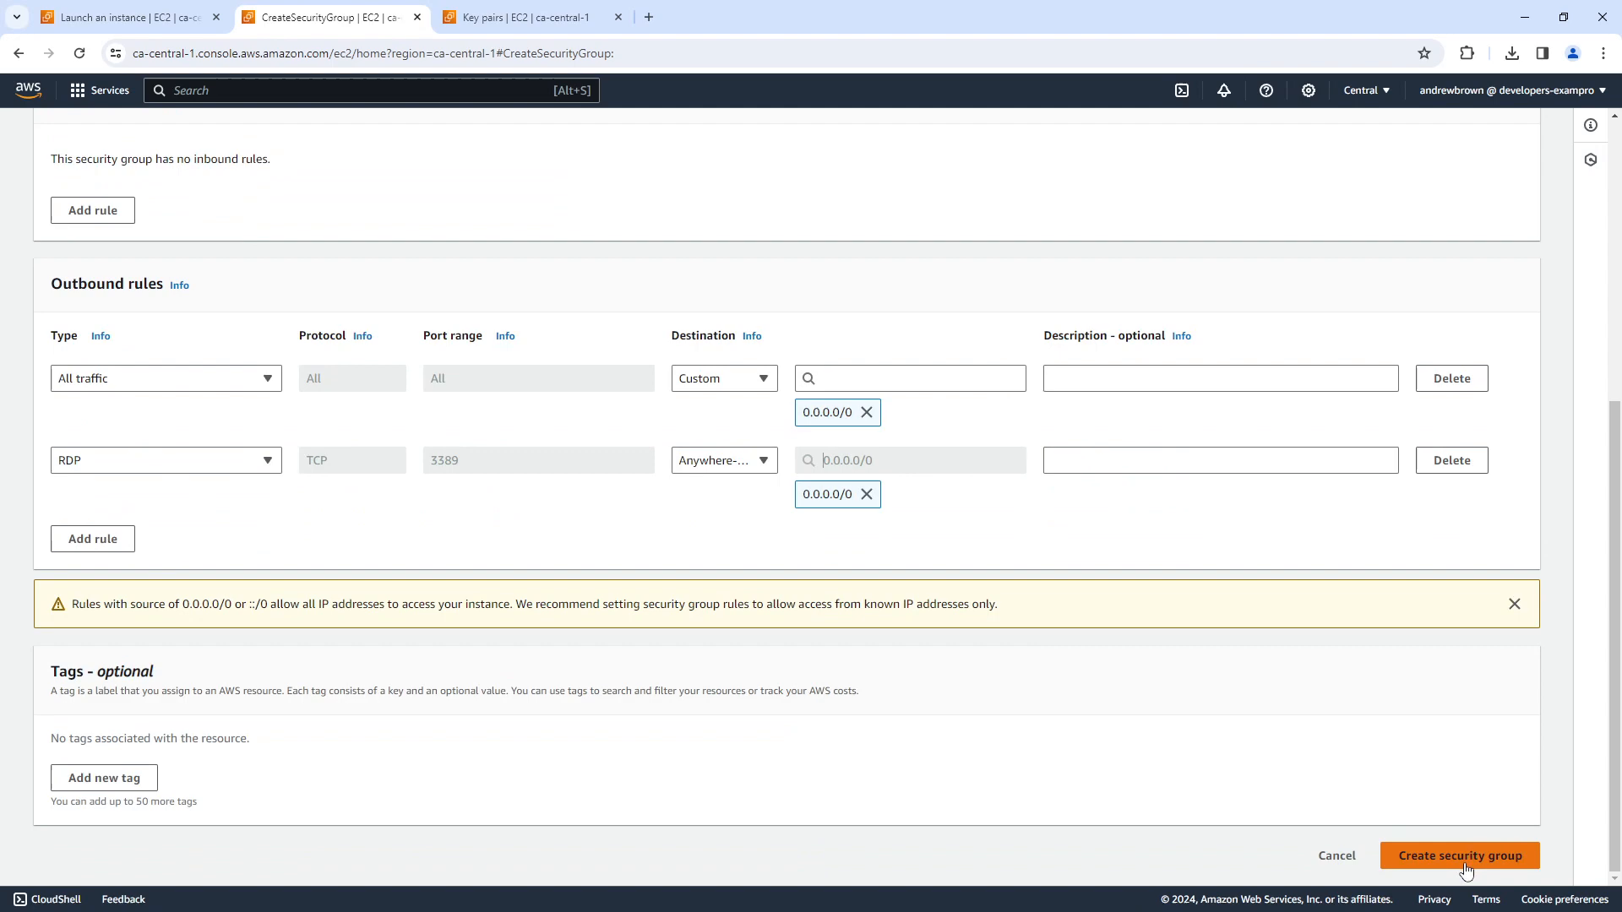
Fill the missing description windows-rdp-sg and create the security group.
{"action": "left_click", "coordinate": [1460, 855]}
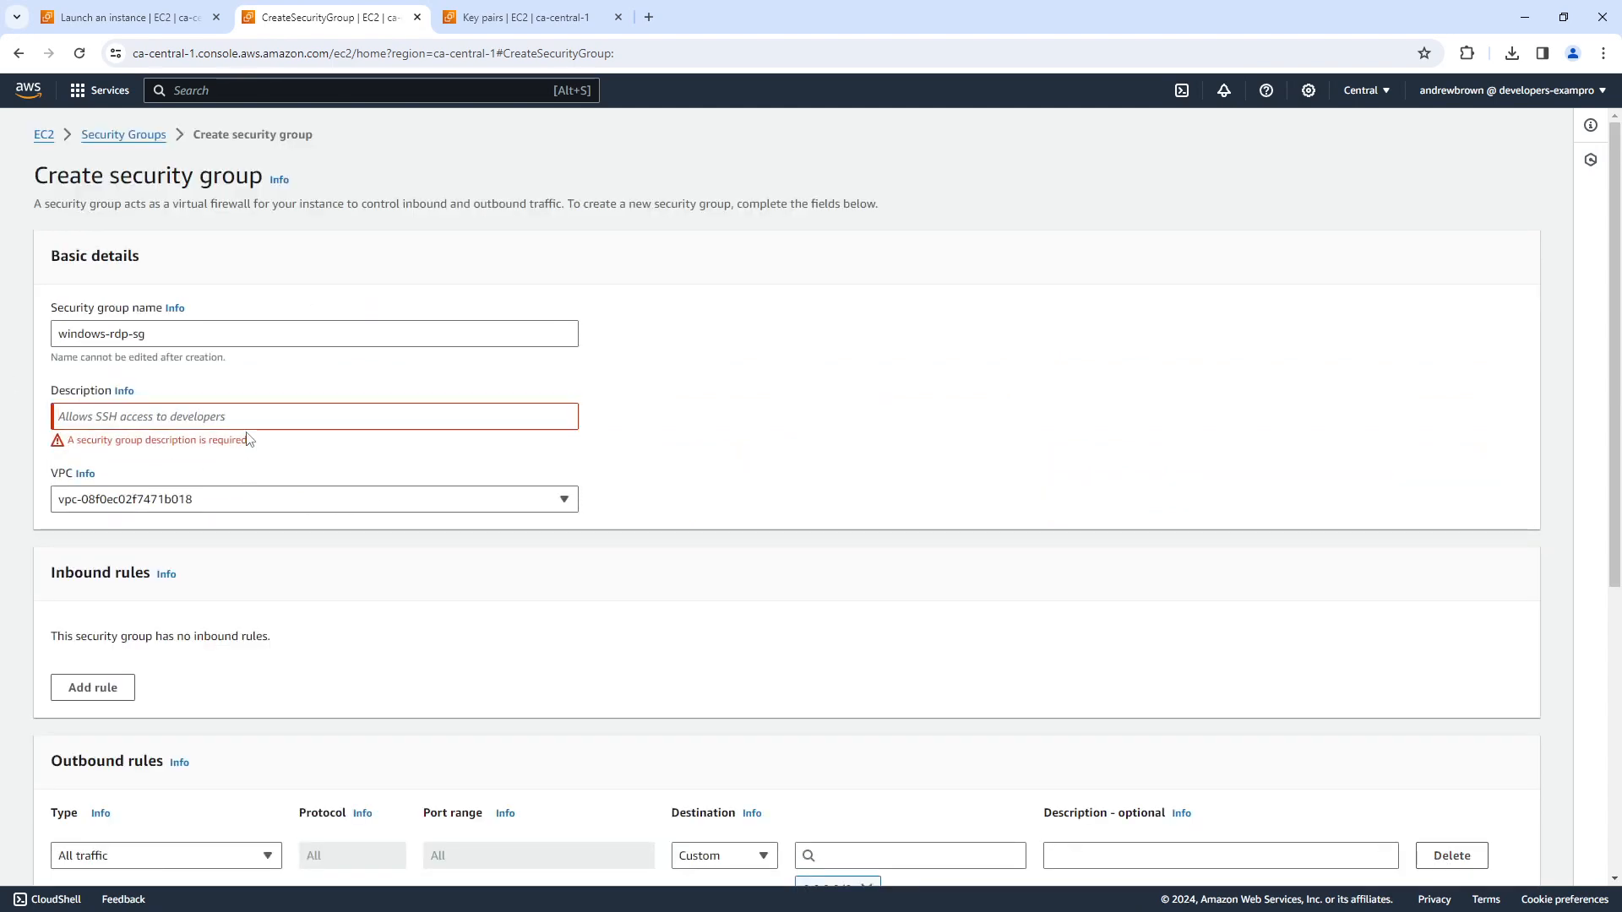
{"action": "key", "text": "shift+Tab"}
{"action": "left_click", "coordinate": [159, 416]}
{"action": "type", "text": "windows-rdp-sg"}
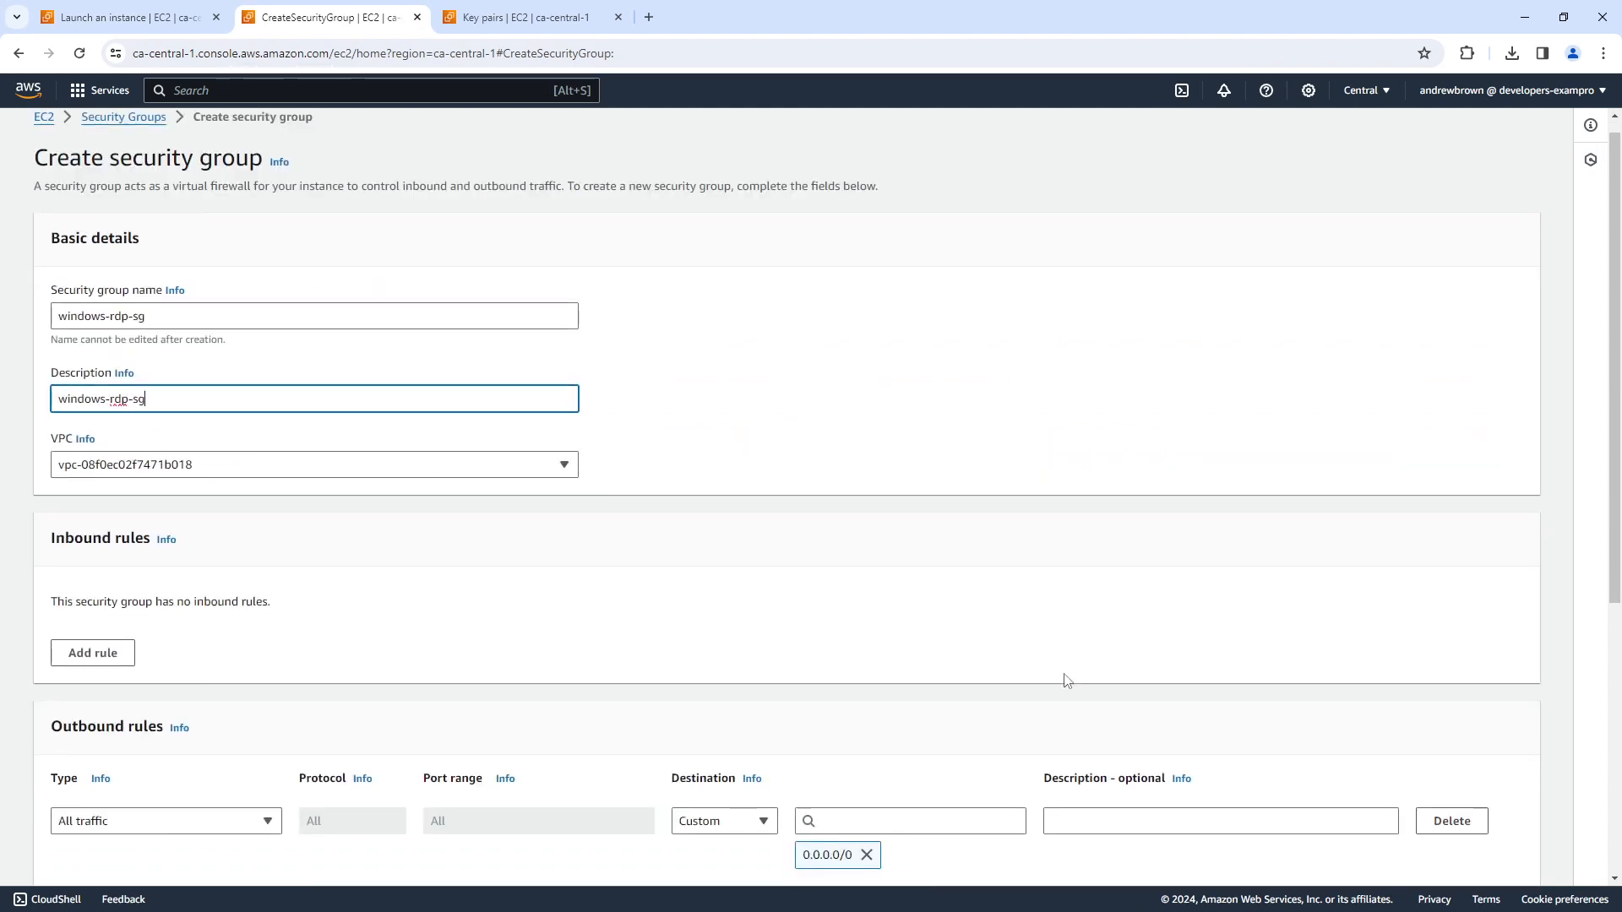
{"action": "scroll", "coordinate": [1013, 634], "scroll_direction": "down", "scroll_amount": 5}
{"action": "left_click", "coordinate": [1460, 856]}
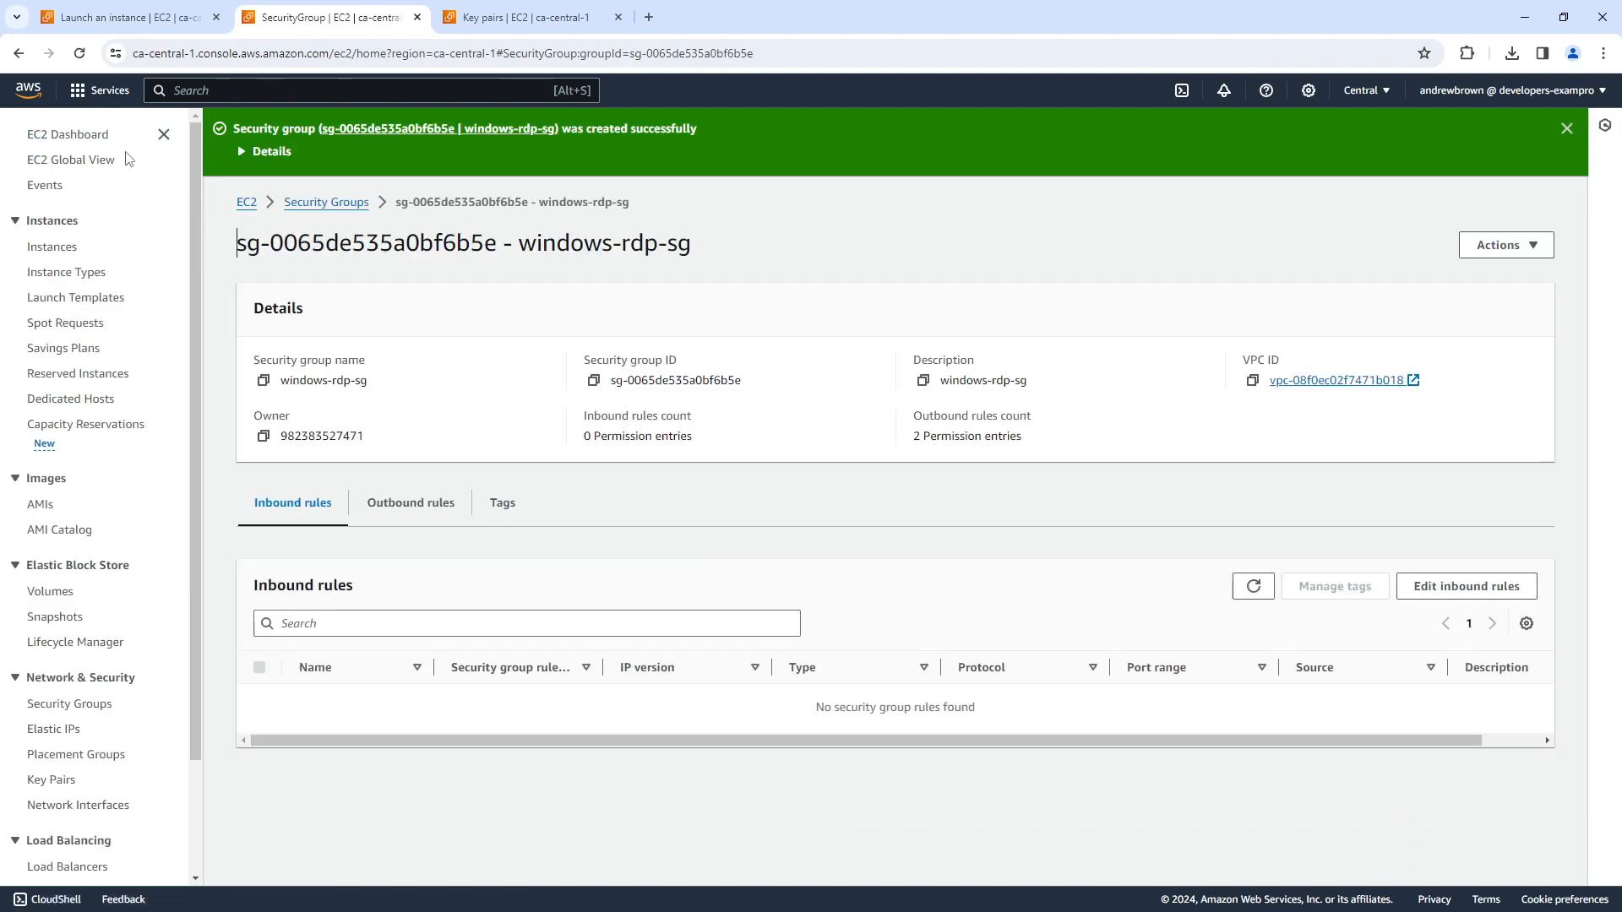
Reach Change security groups for My Web Server via Actions > Security.
{"action": "left_click", "coordinate": [59, 263]}
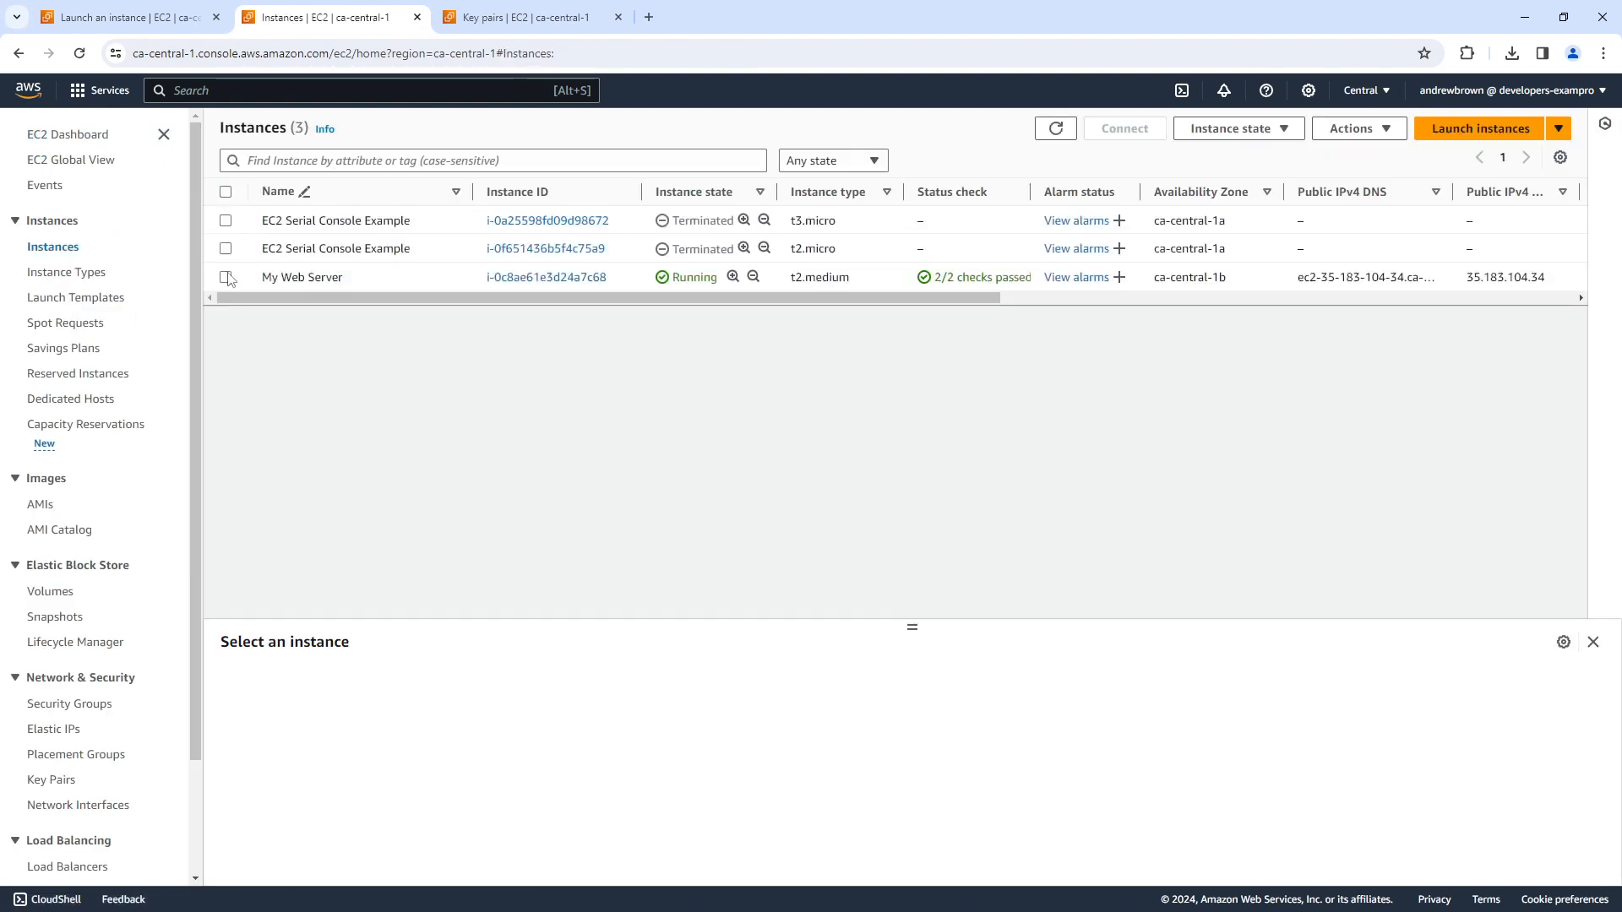
{"action": "left_click", "coordinate": [226, 276]}
{"action": "left_click", "coordinate": [1238, 128]}
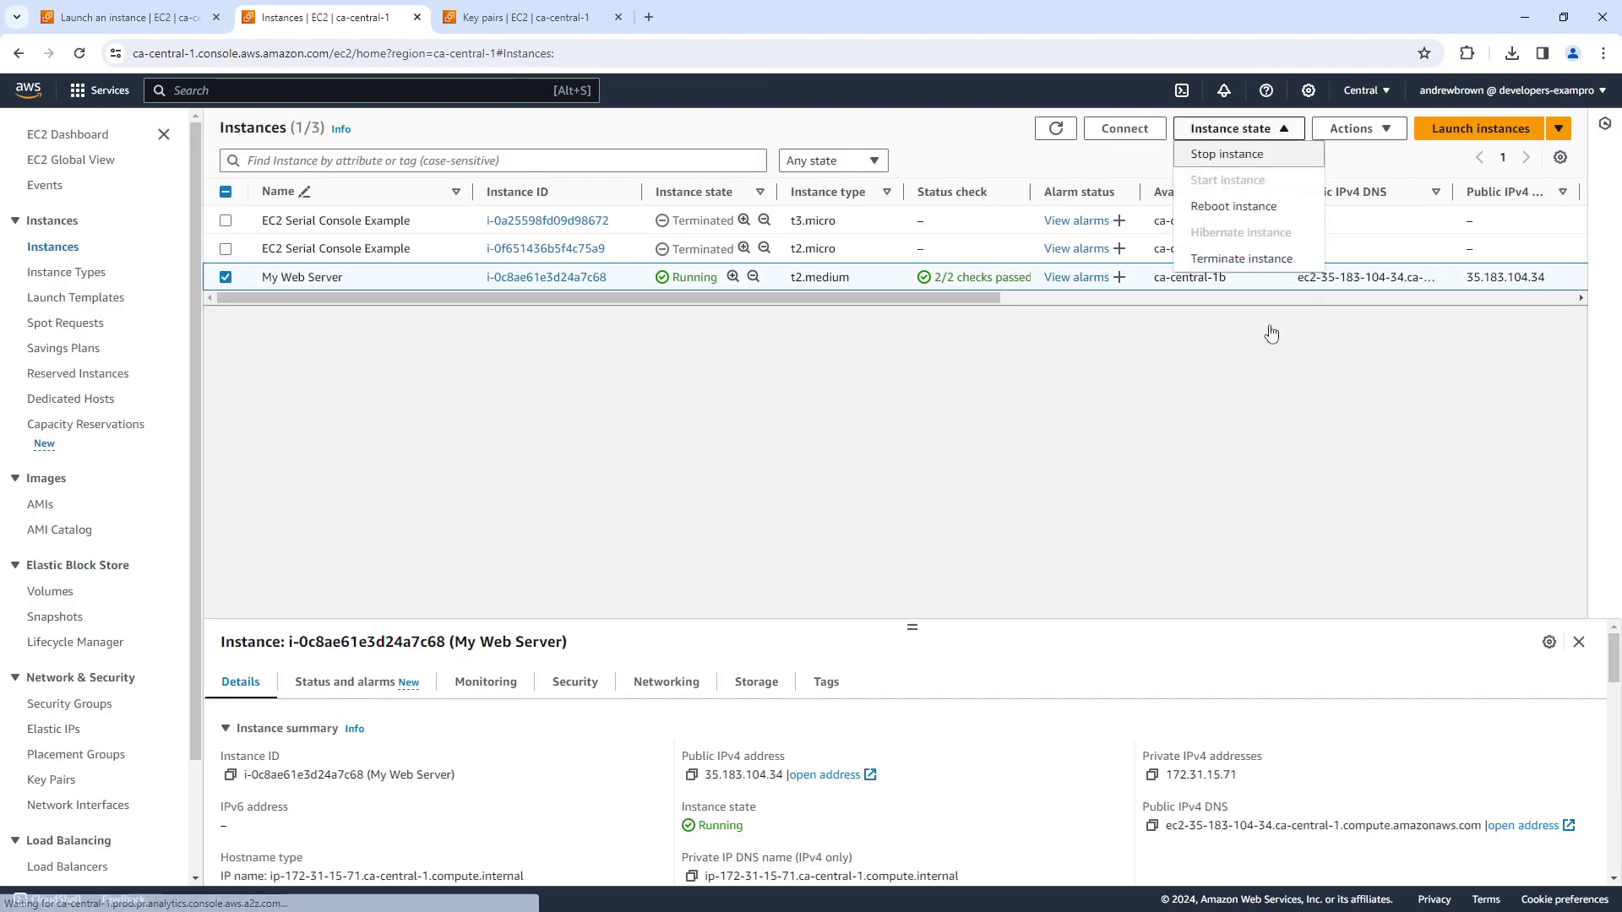
{"action": "left_click", "coordinate": [1358, 128]}
{"action": "mouse_move", "coordinate": [1407, 283]}
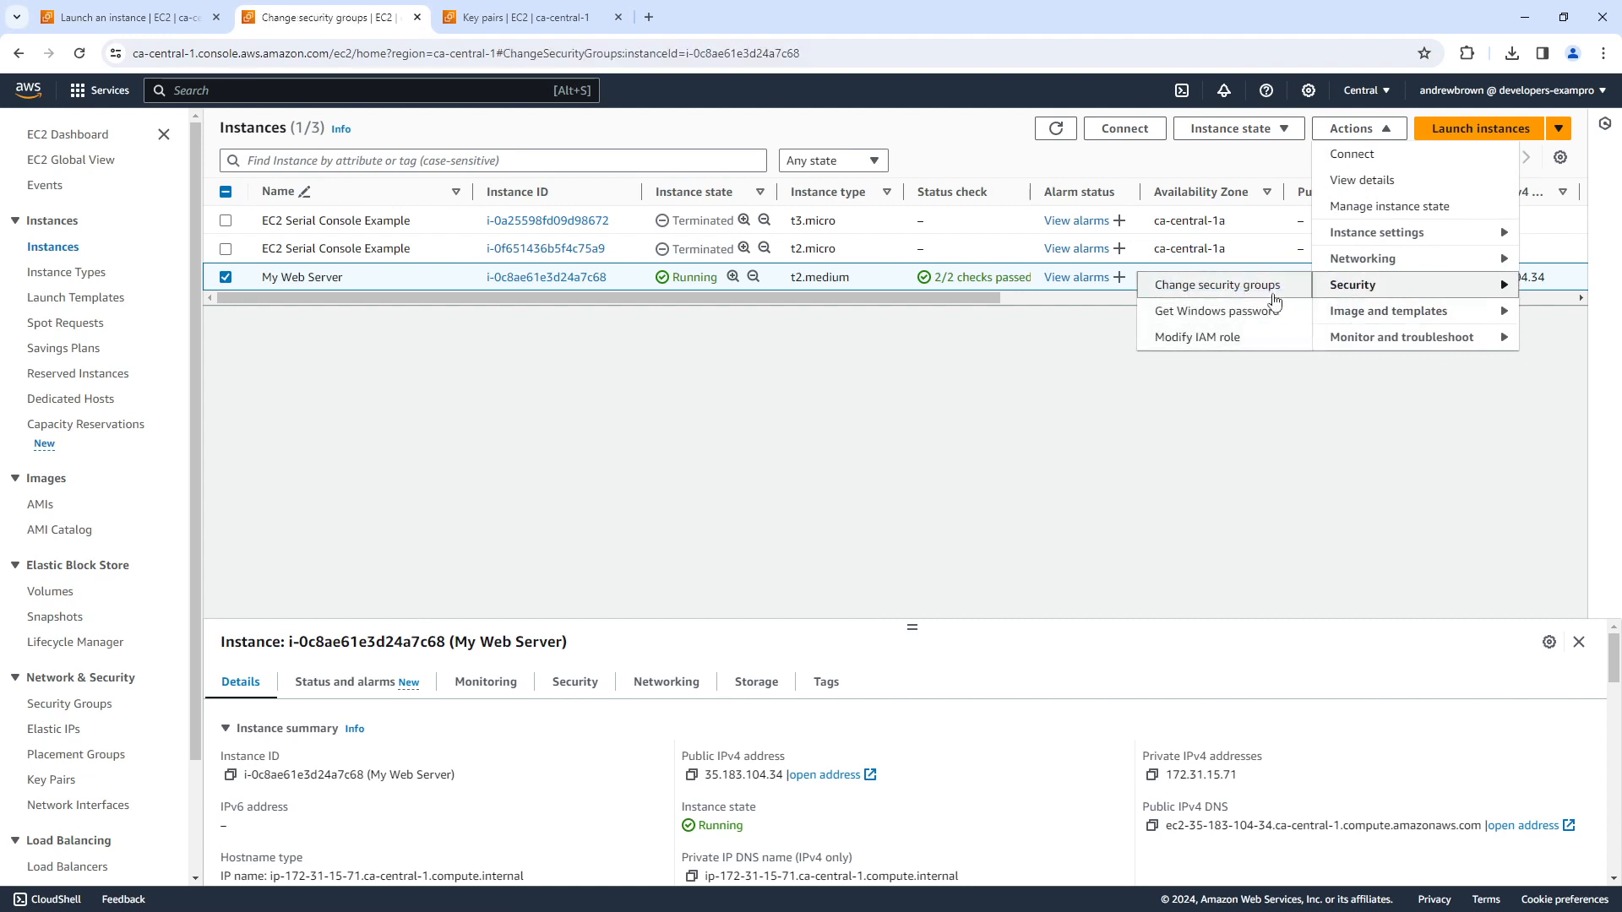
{"action": "left_click", "coordinate": [1217, 285]}
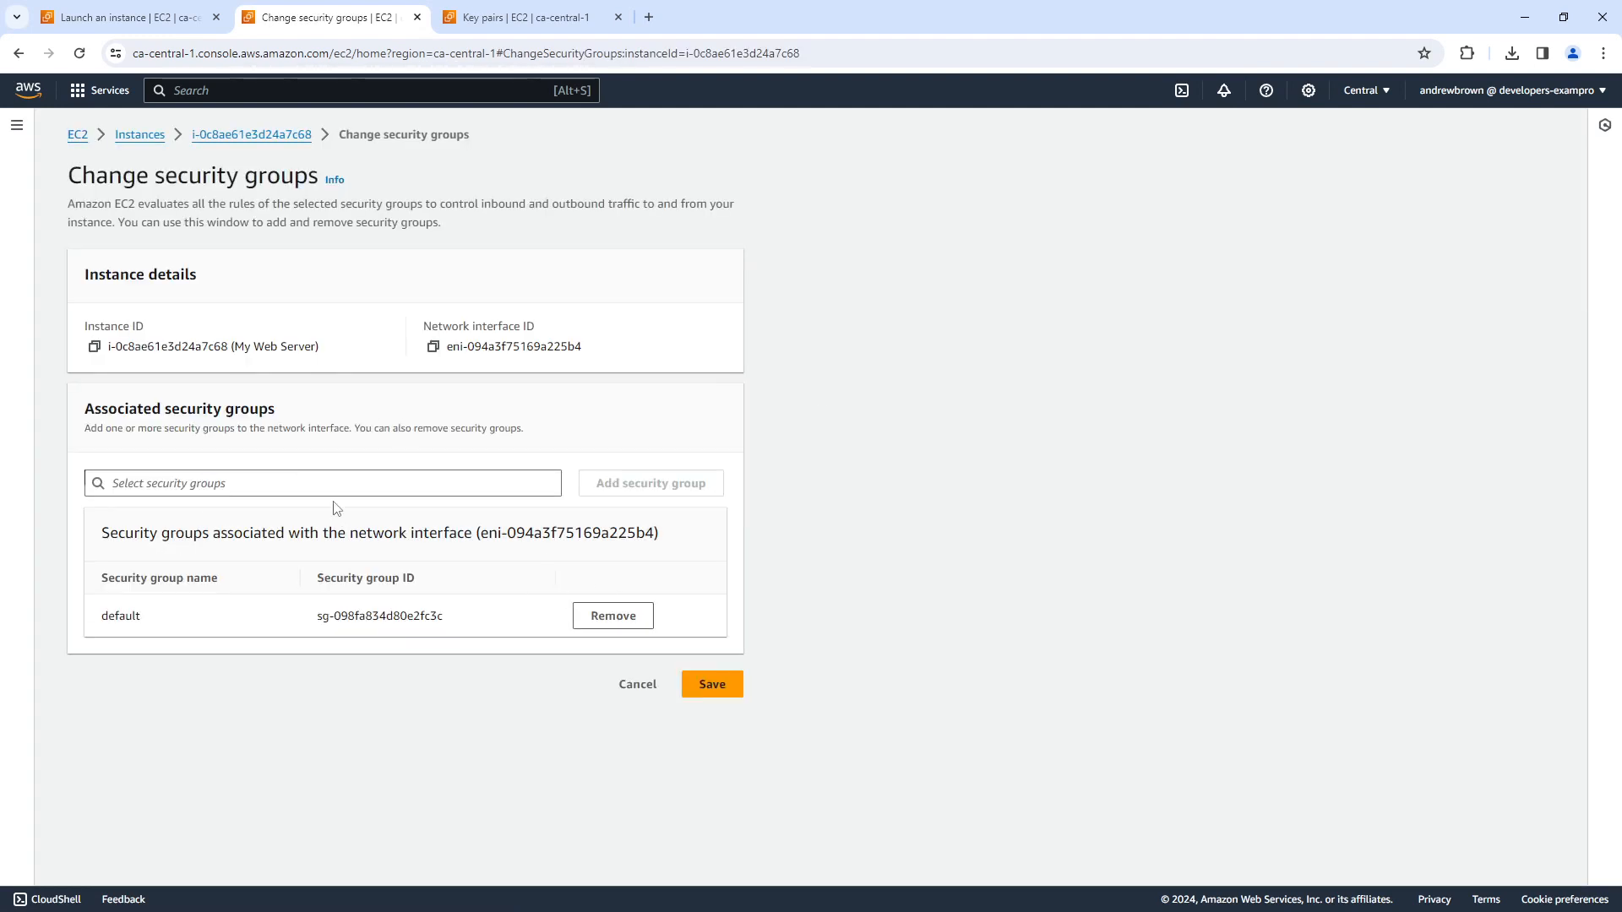
Add windows-rdp-sg to My Web Server alongside default and save.
{"action": "left_click", "coordinate": [322, 483]}
{"action": "left_click", "coordinate": [248, 592]}
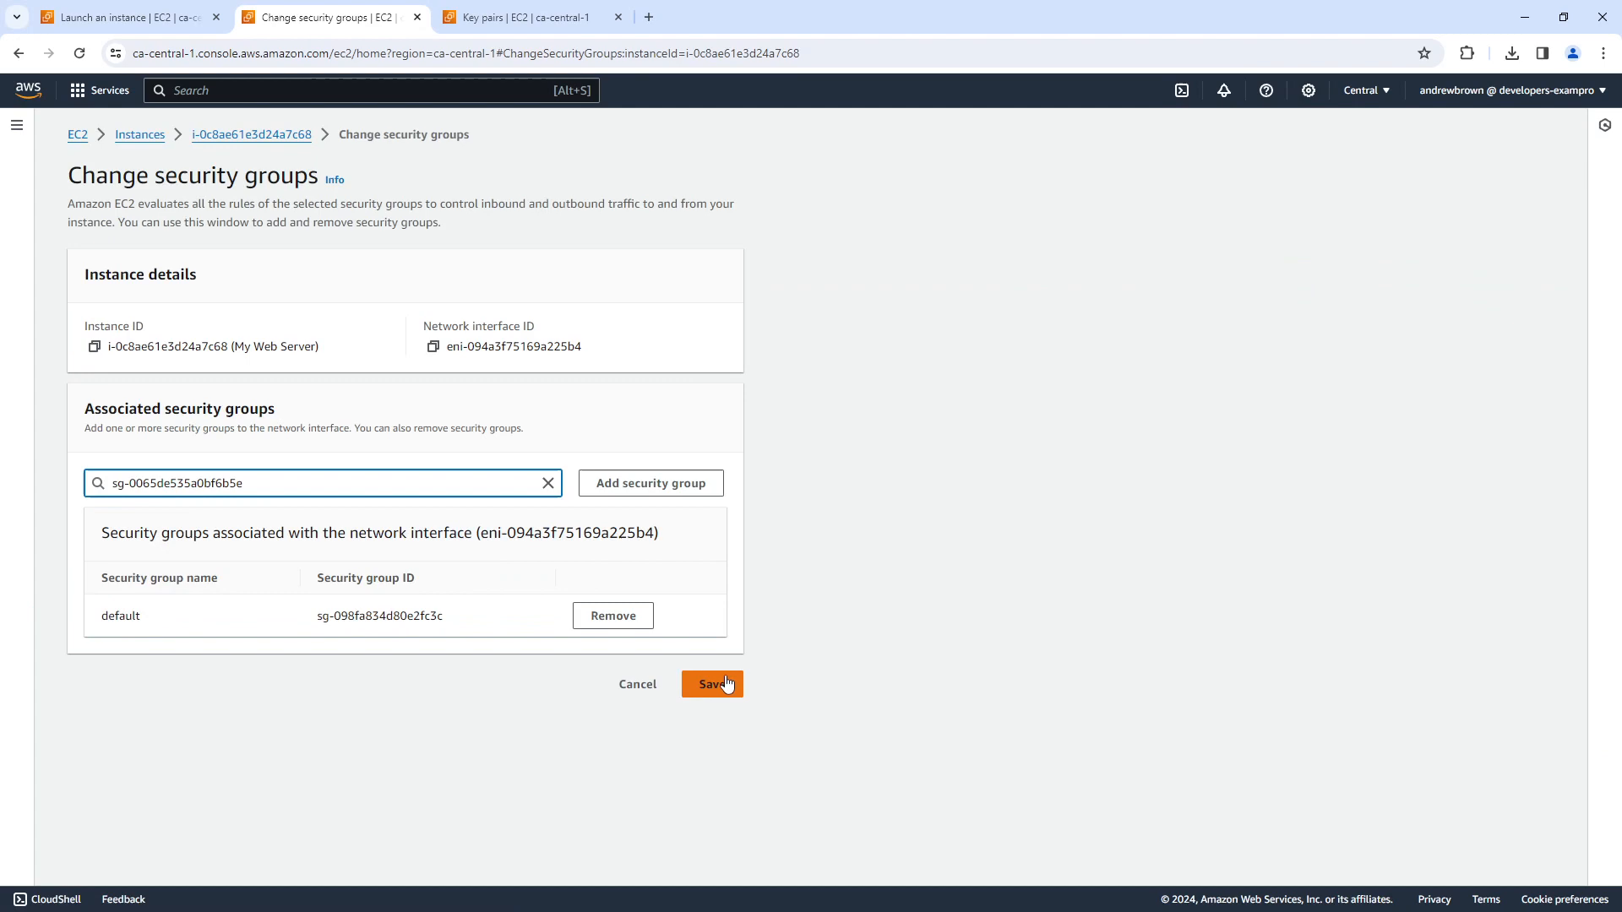
{"action": "left_click", "coordinate": [649, 483]}
{"action": "left_click", "coordinate": [725, 713]}
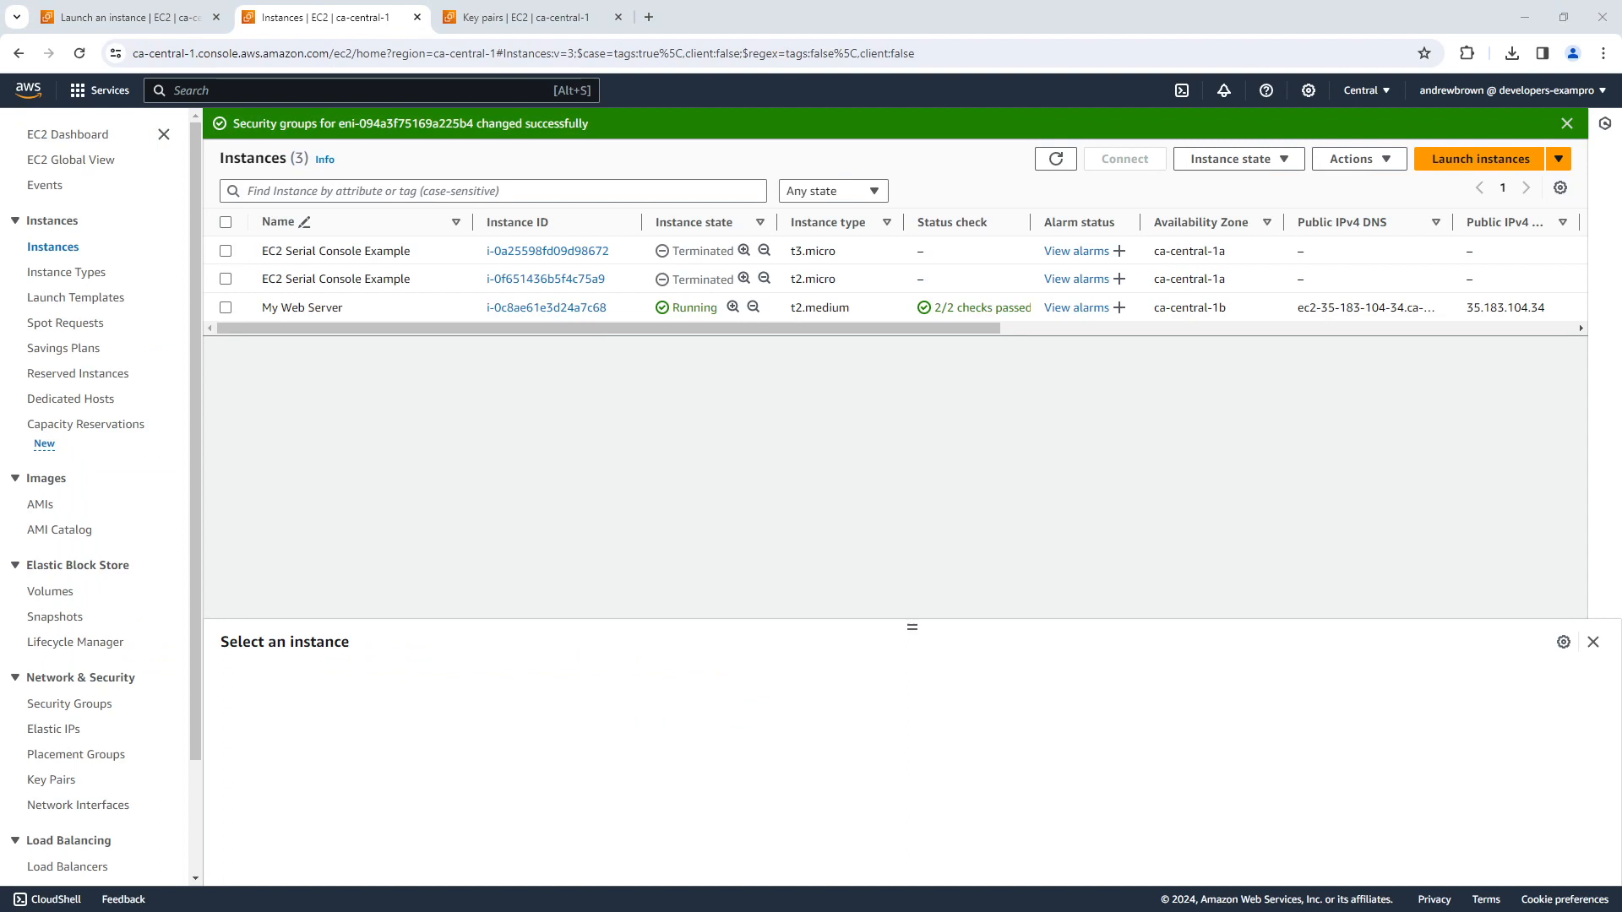
Confirm the RDP connection warning, move the dialog aside and refresh the instance list.
{"action": "left_click", "coordinate": [928, 553]}
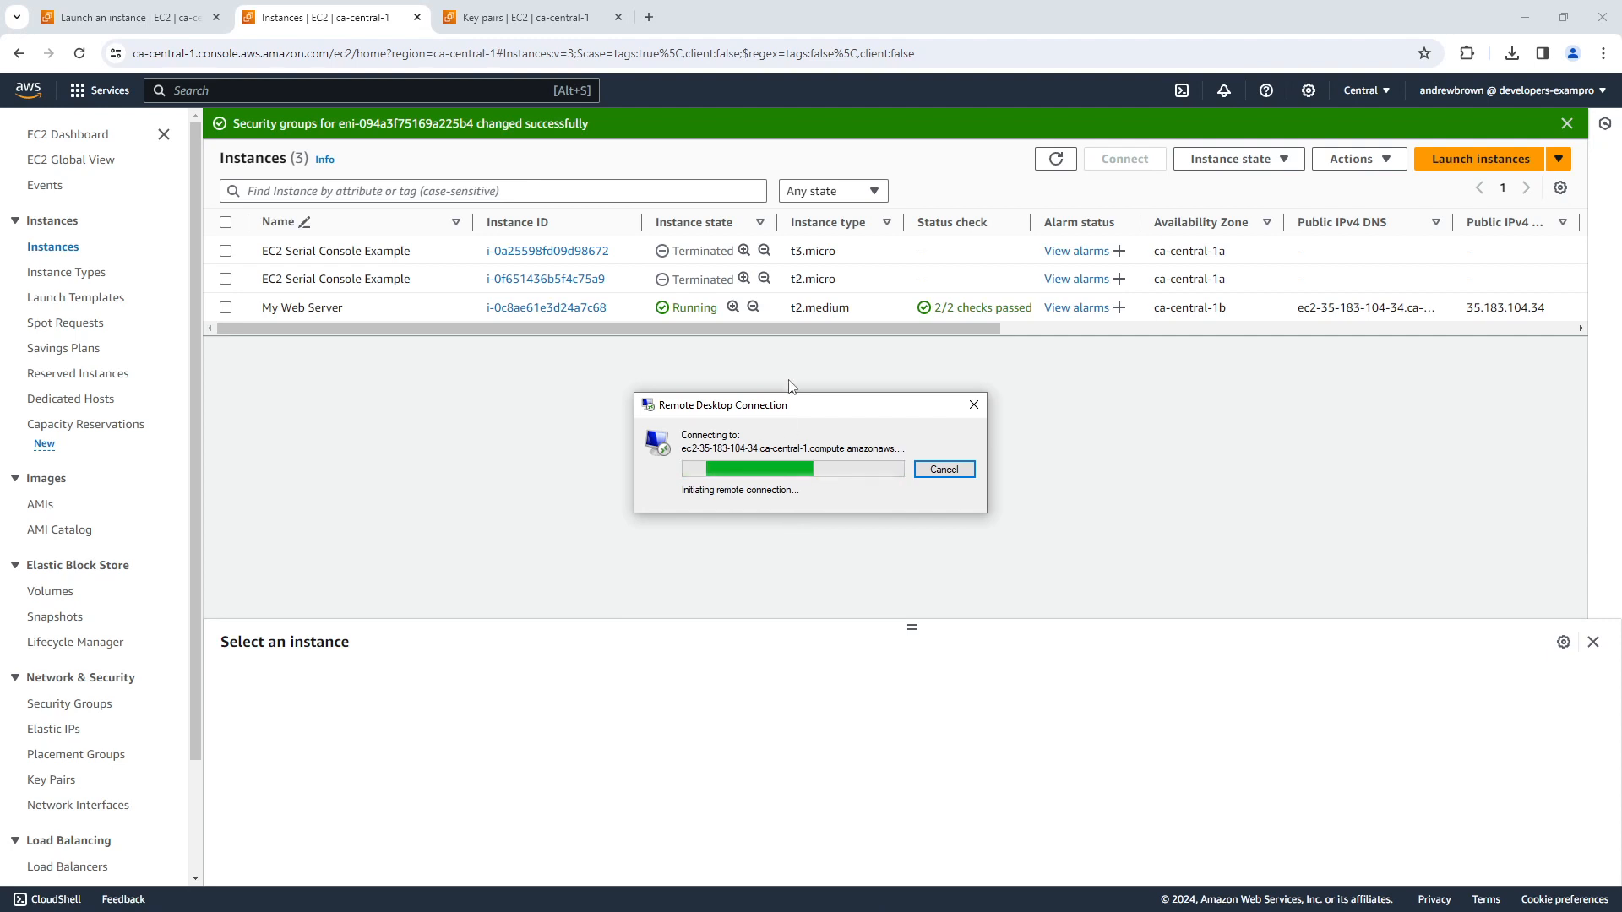
{"action": "left_click_drag", "start_coordinate": [862, 404], "coordinate": [902, 442]}
{"action": "left_click", "coordinate": [1057, 158]}
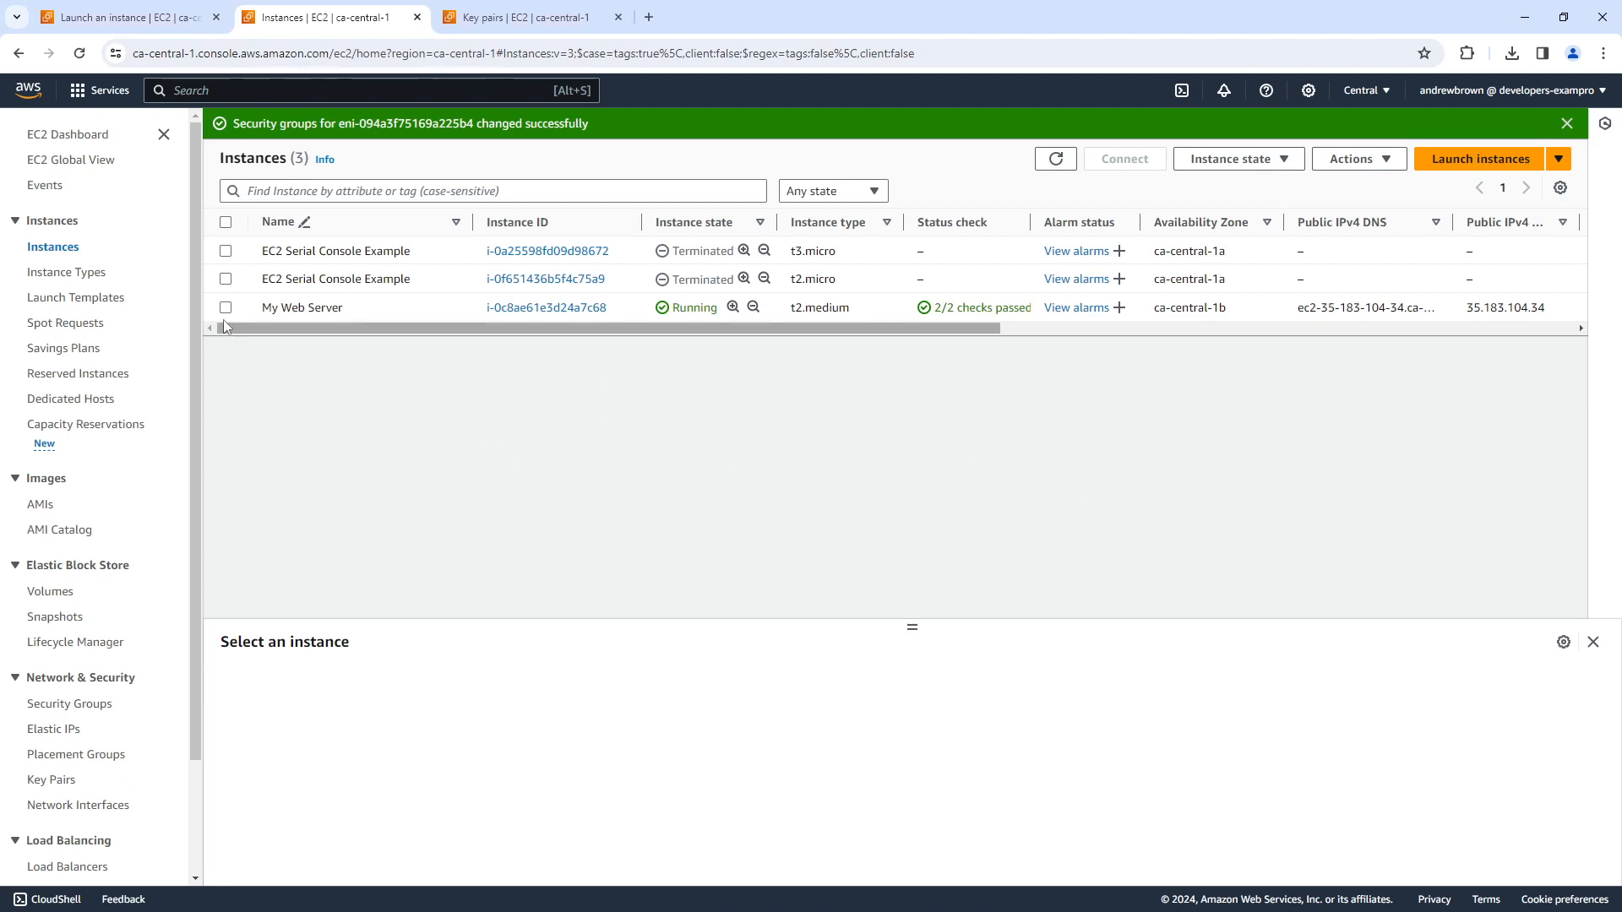
Reboot My Web Server from the Instance state menu and confirm.
{"action": "left_click", "coordinate": [376, 307]}
{"action": "left_click", "coordinate": [1237, 158]}
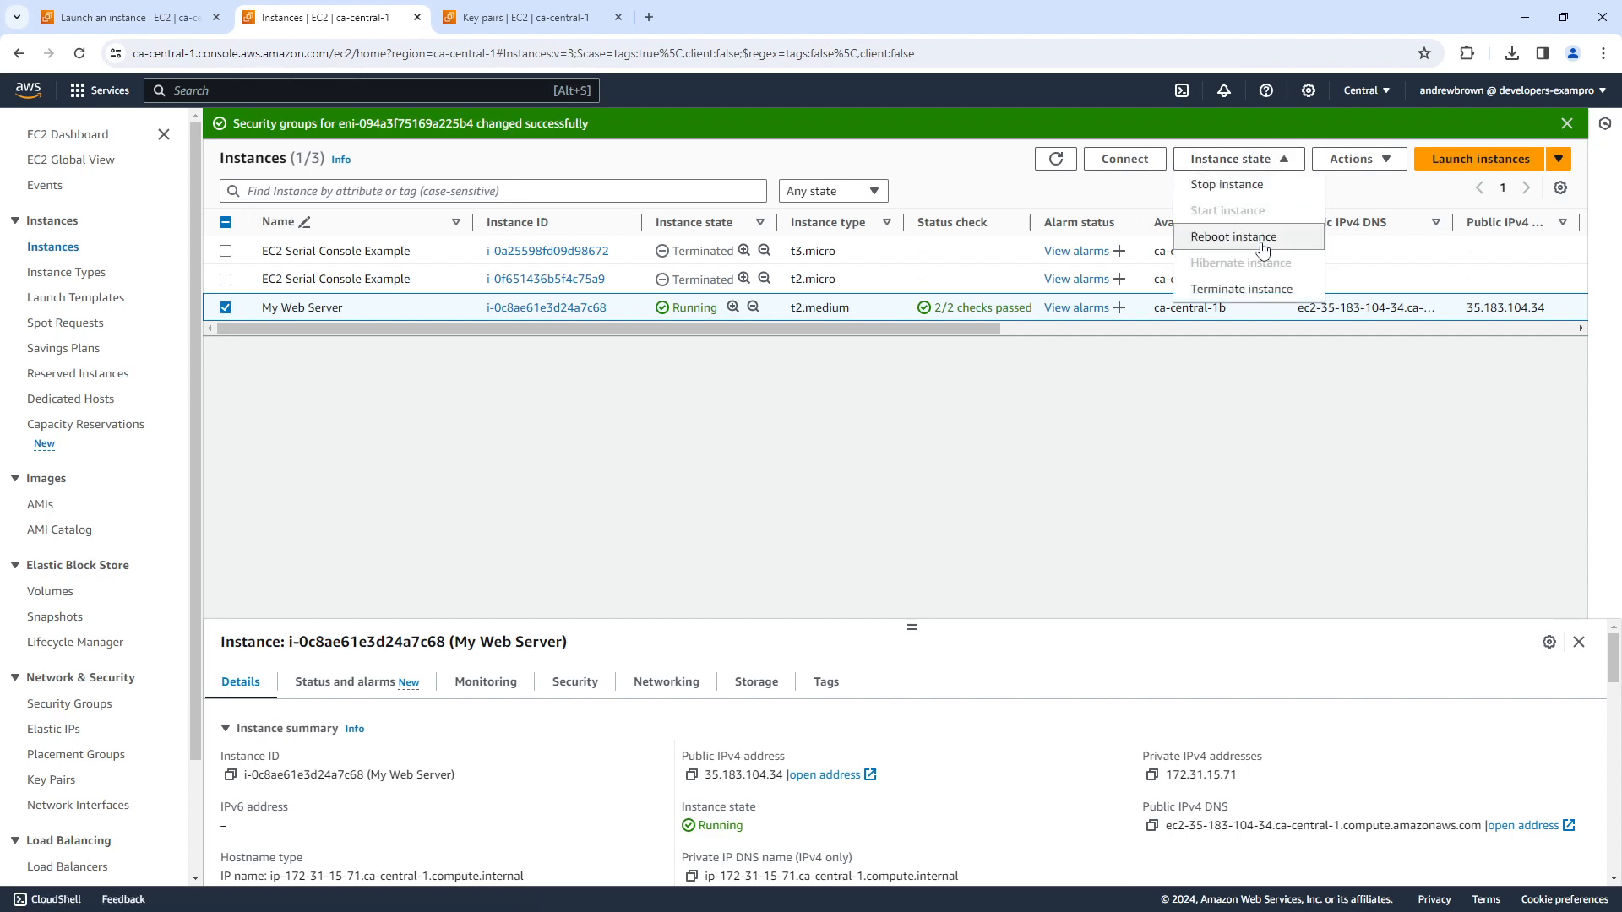
{"action": "left_click", "coordinate": [1233, 237]}
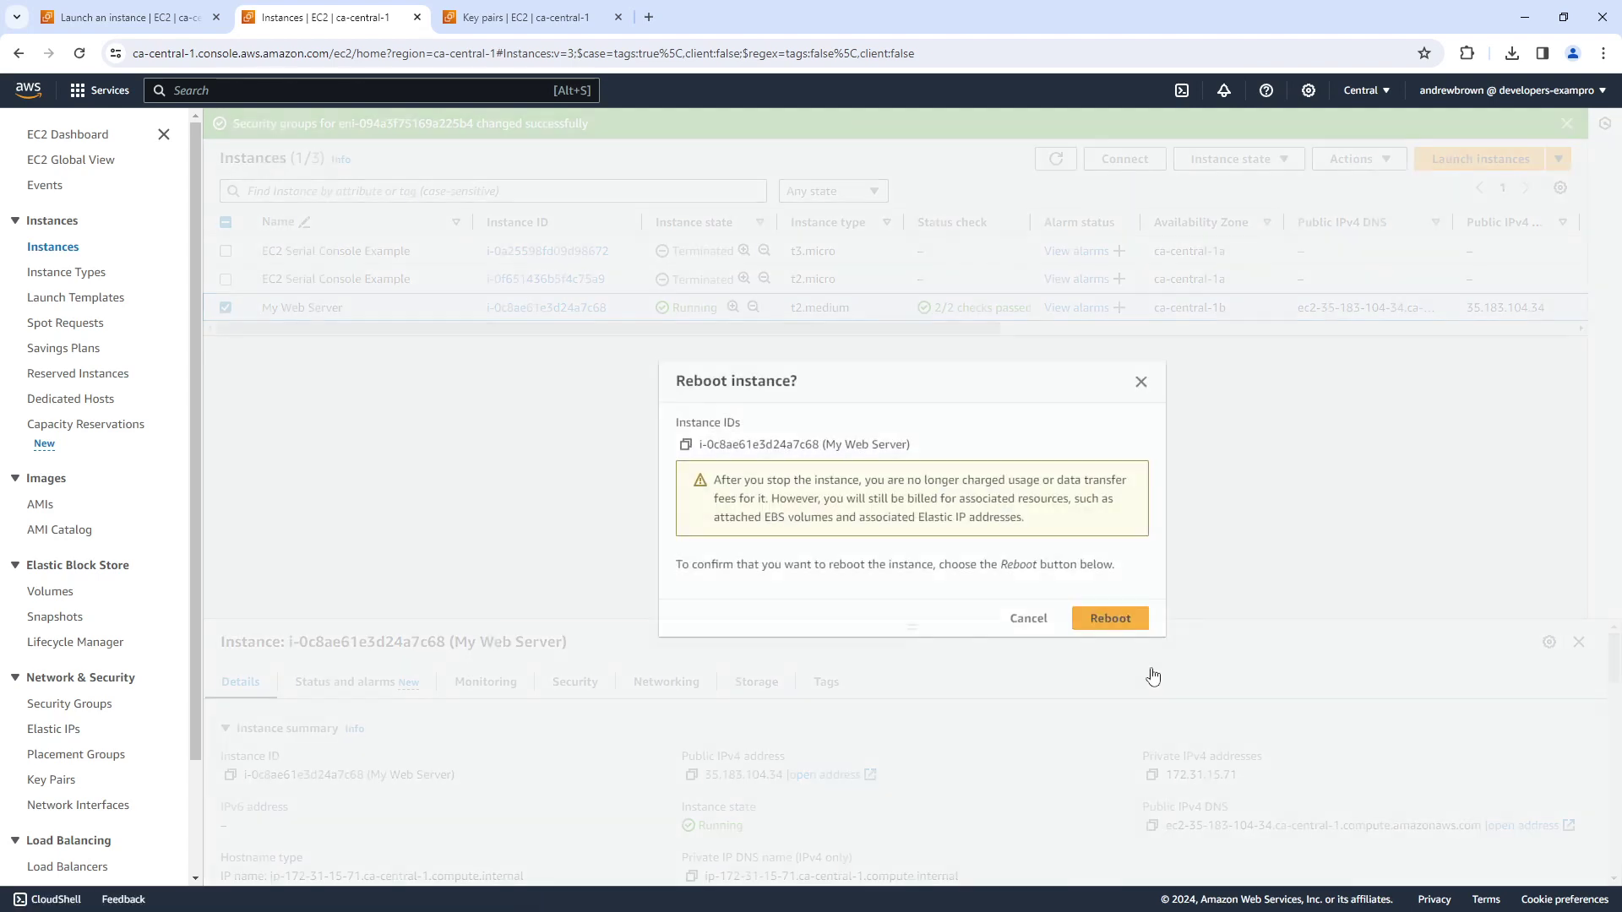
{"action": "left_click", "coordinate": [1110, 616]}
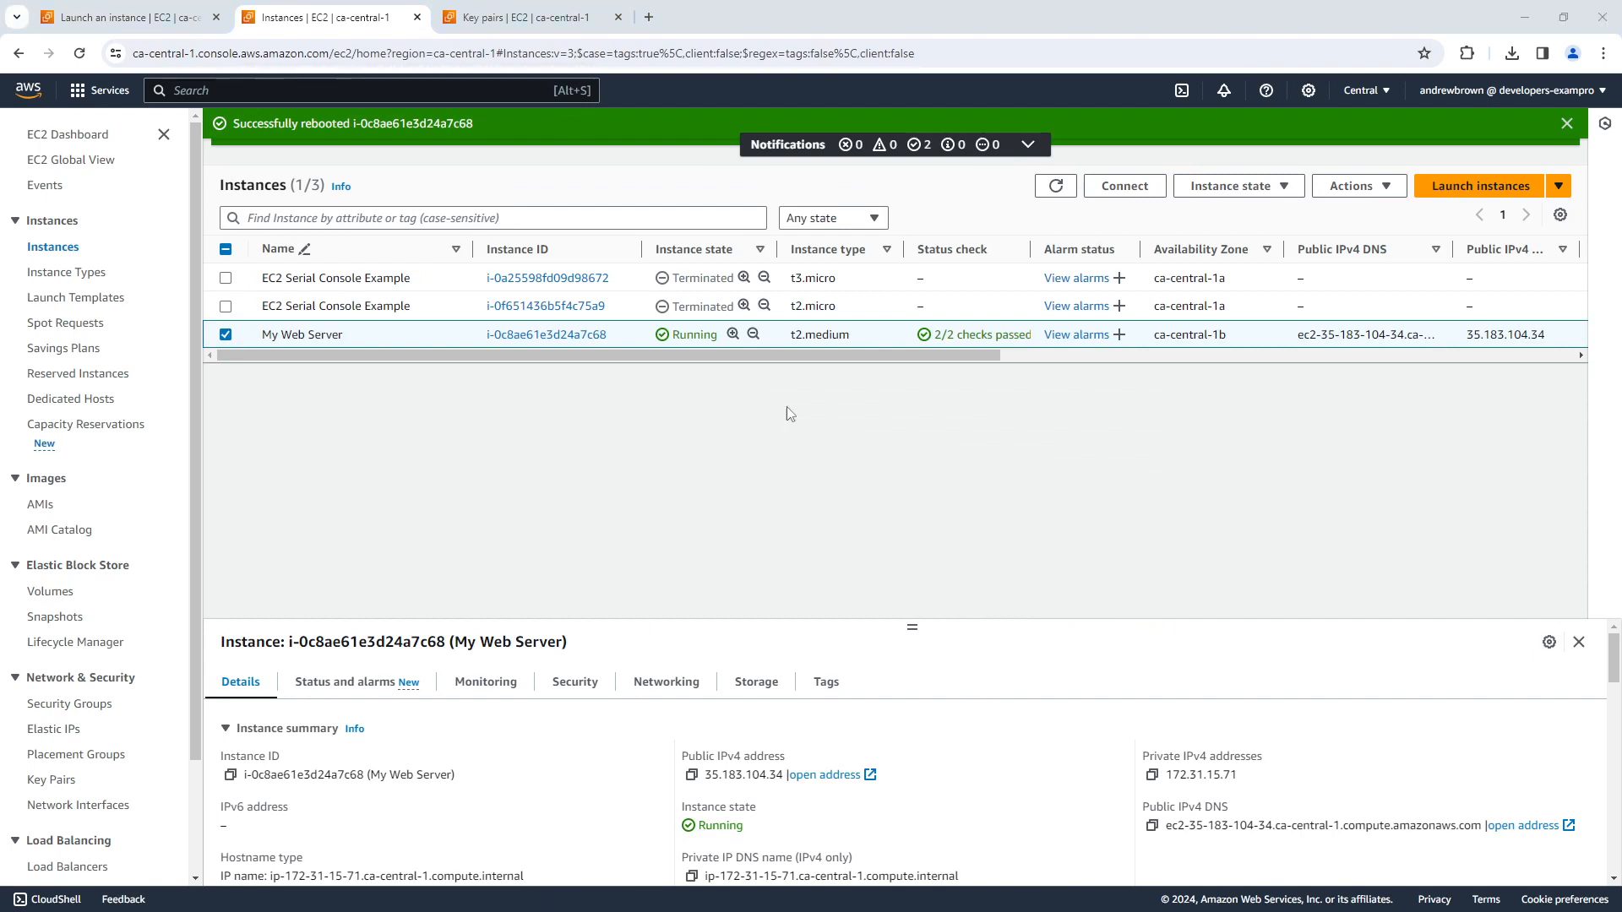
Download My Web Server.rdp from the instance's RDP client connection options.
{"action": "left_click", "coordinate": [1124, 186]}
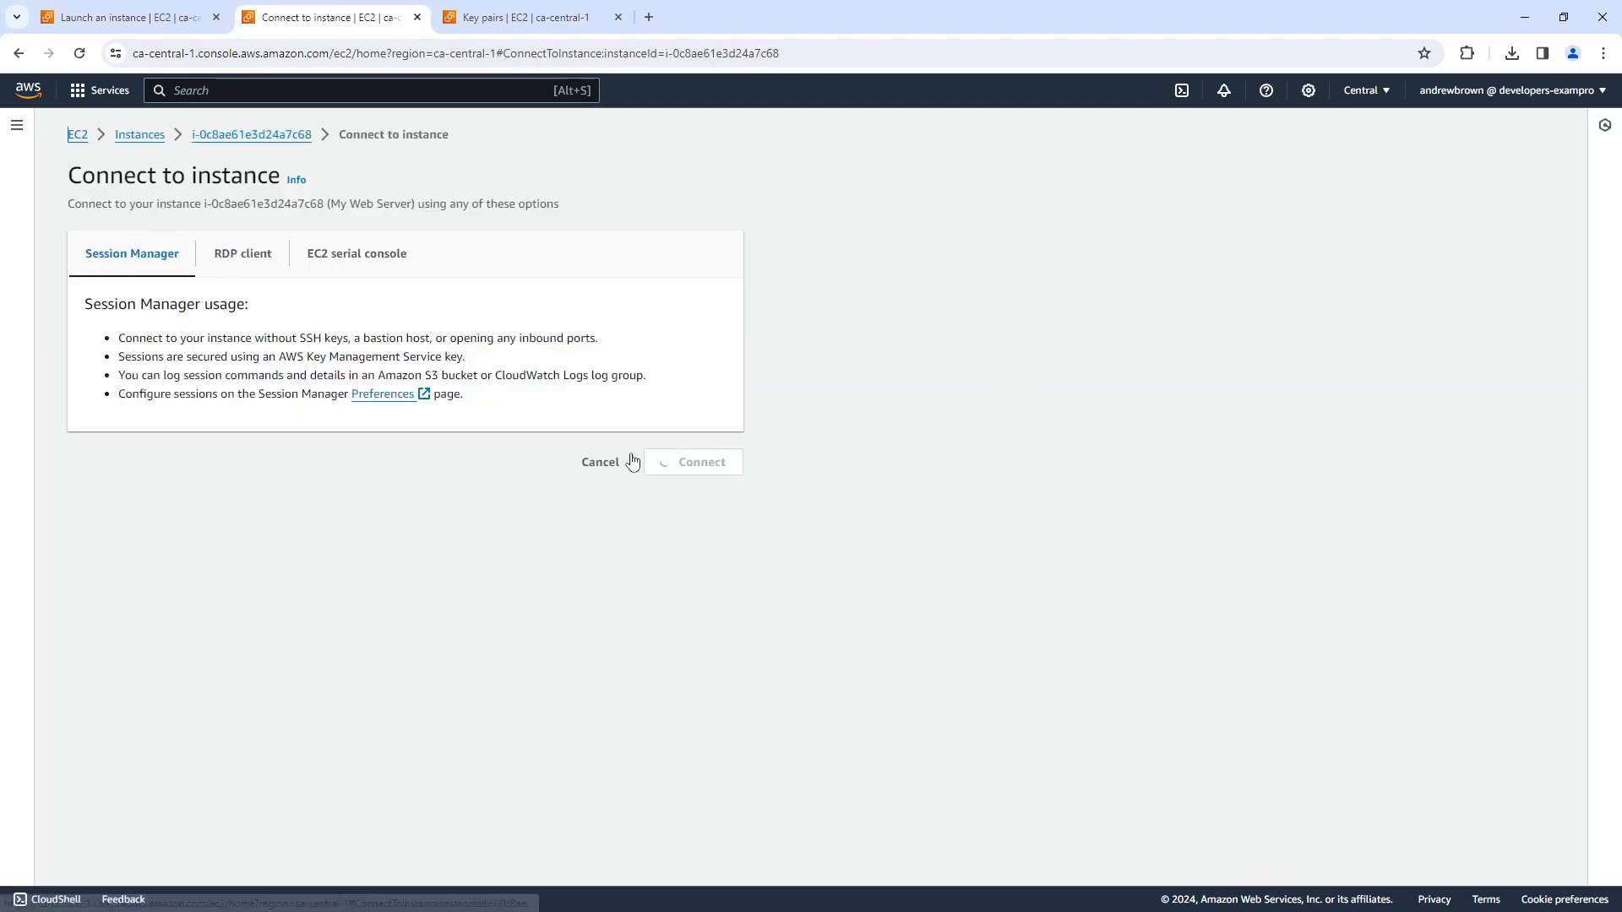
{"action": "left_click", "coordinate": [243, 253]}
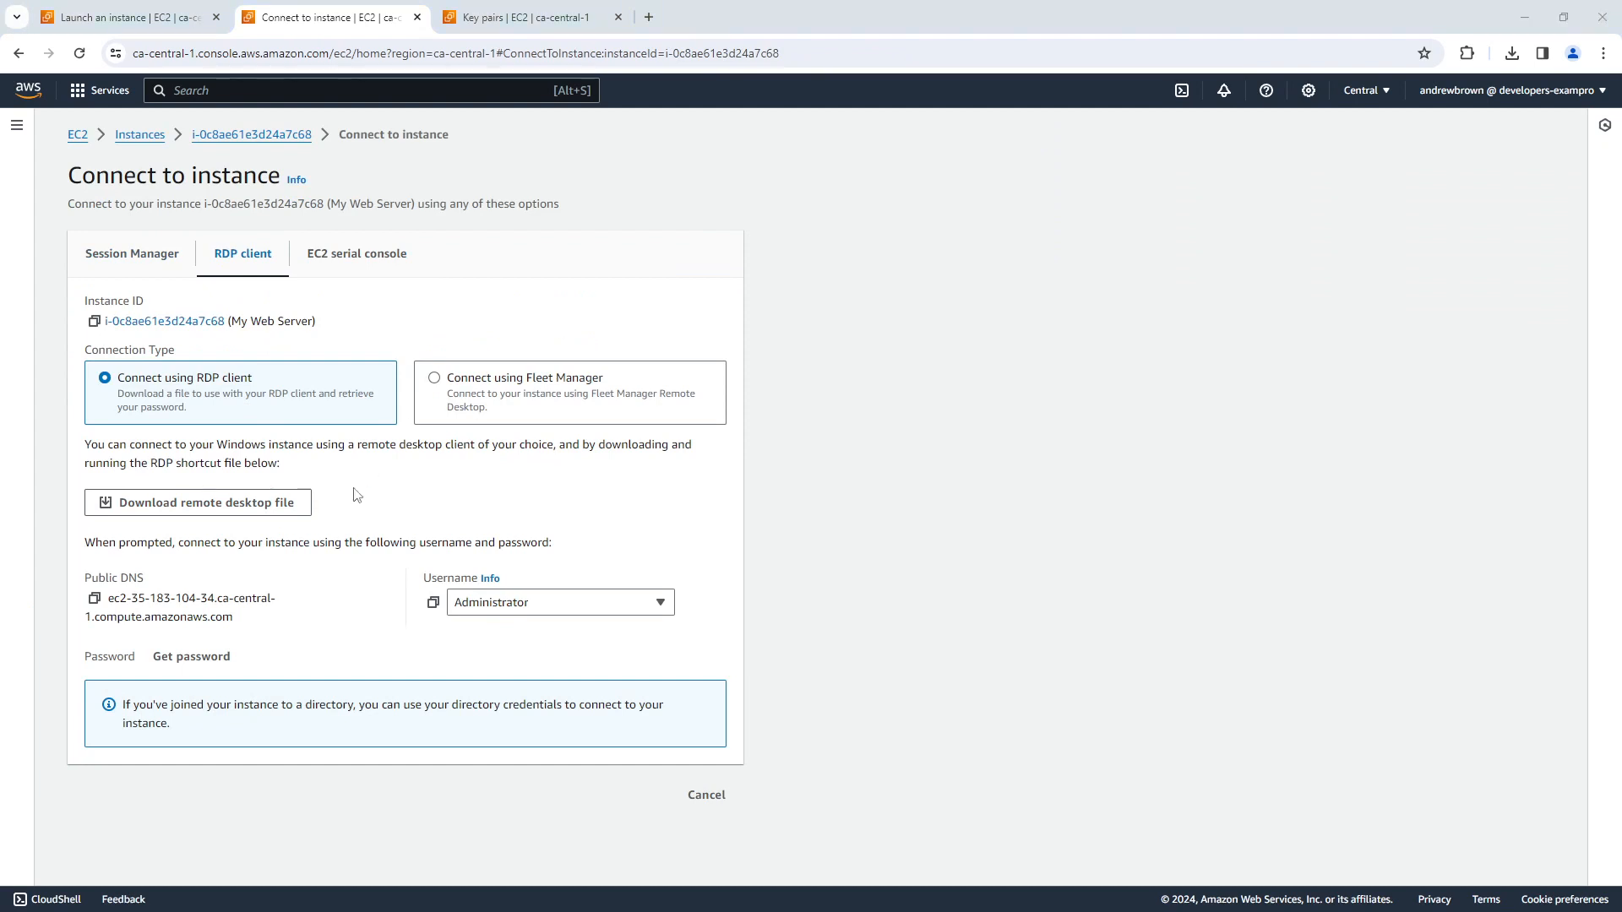
{"action": "left_click", "coordinate": [206, 501]}
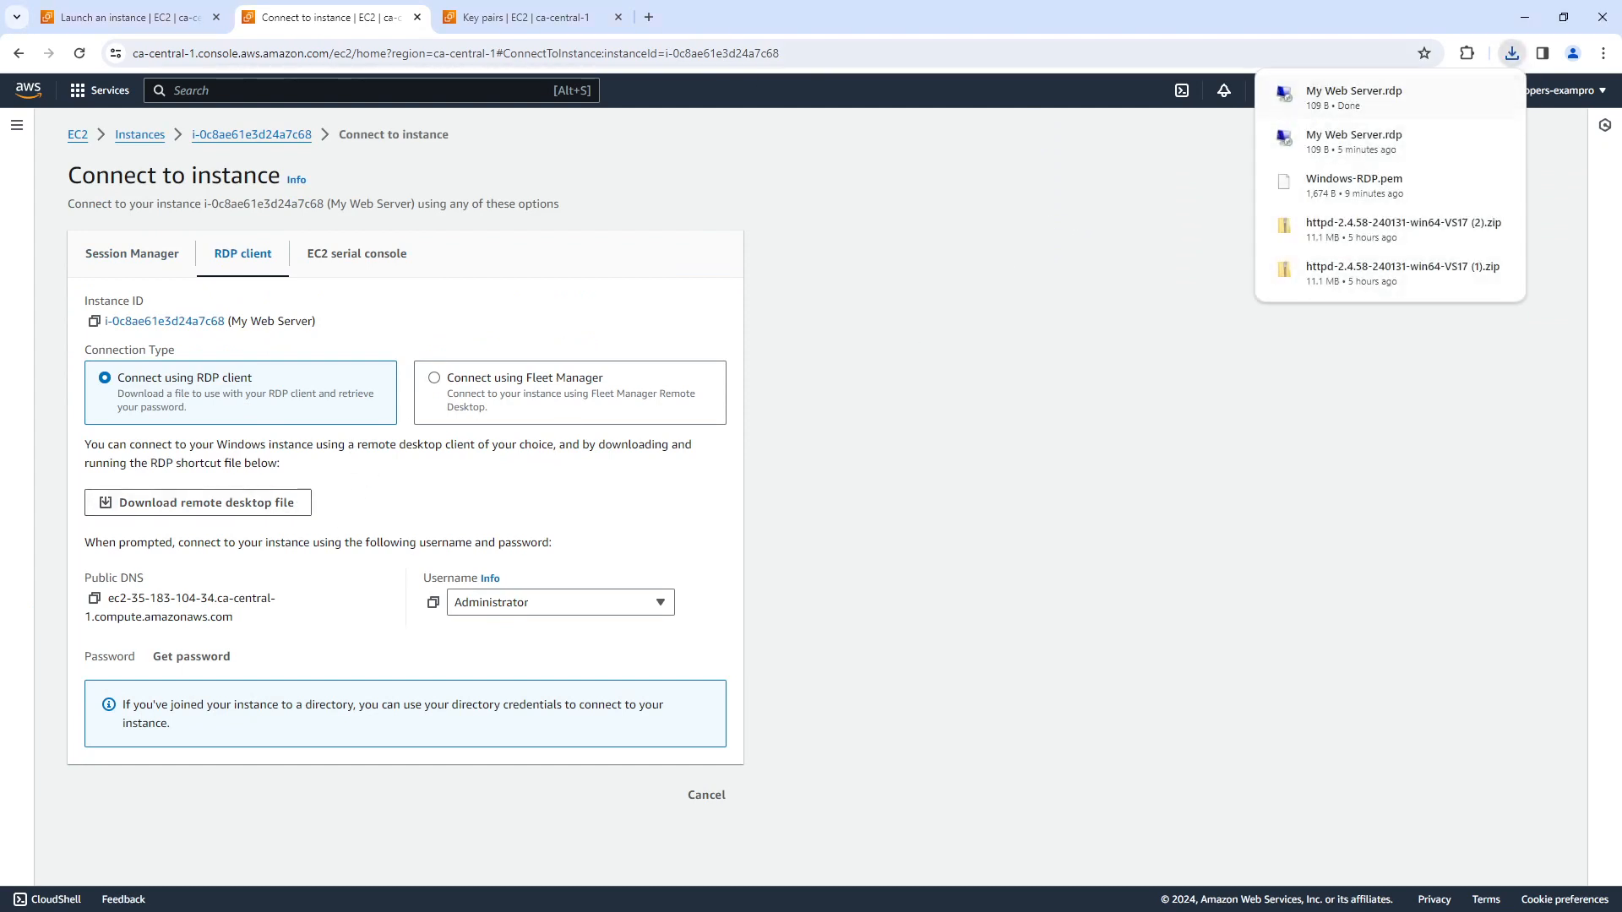
Retry the downloaded .rdp connection twice, dismiss the error and return to the launch tab.
{"action": "left_click", "coordinate": [1354, 89]}
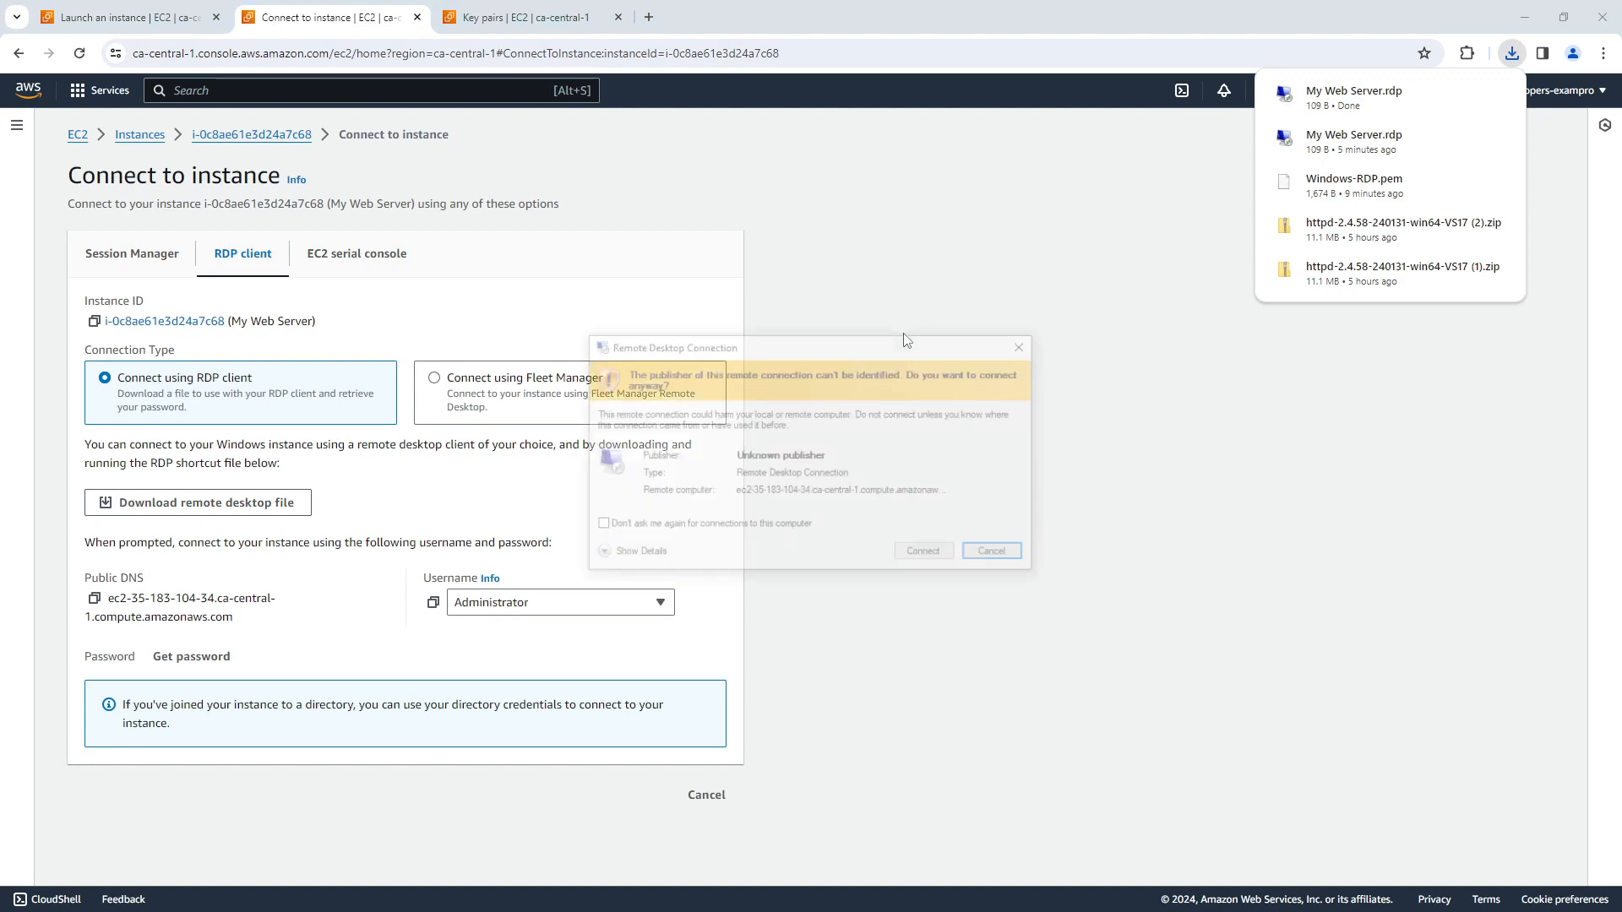
{"action": "left_click", "coordinate": [926, 554]}
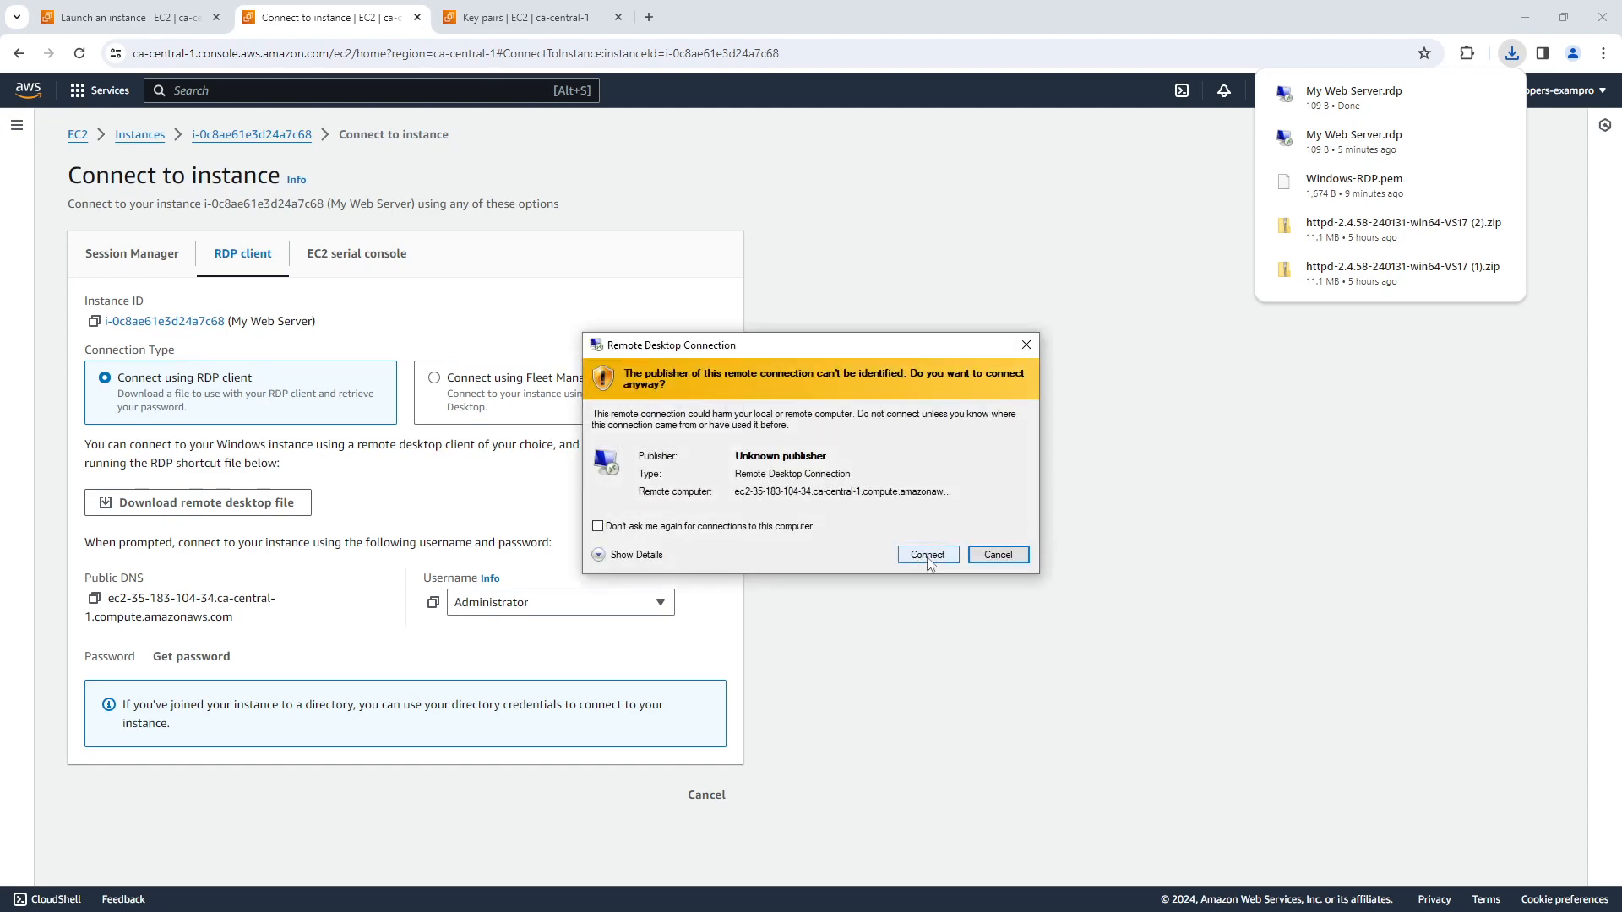
{"action": "left_click", "coordinate": [928, 555]}
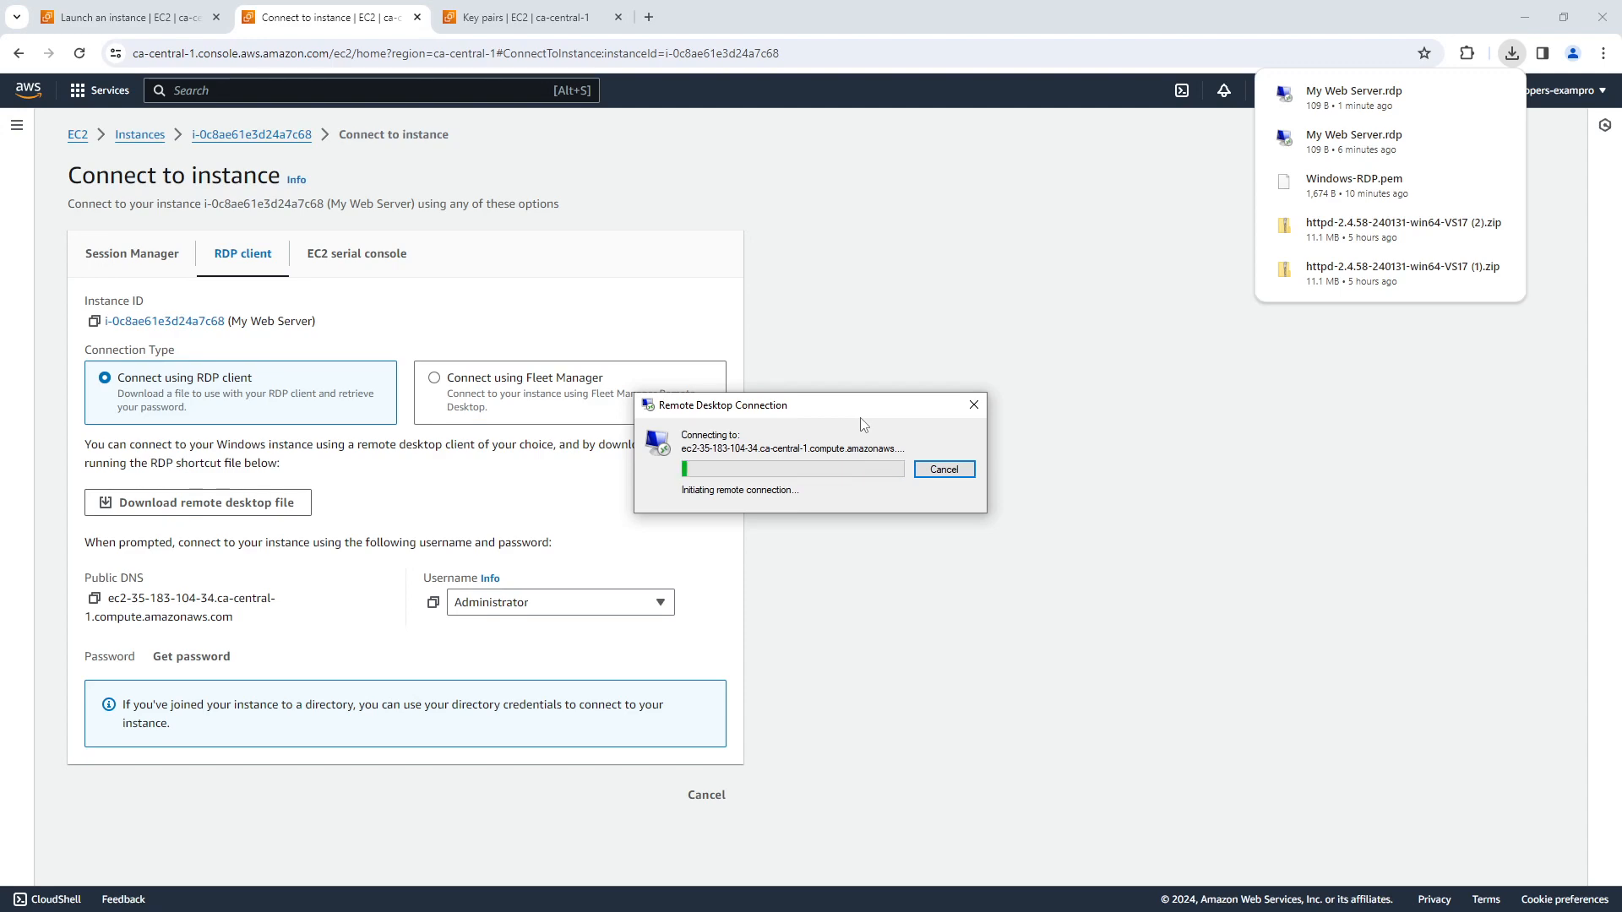
{"action": "left_click", "coordinate": [940, 502]}
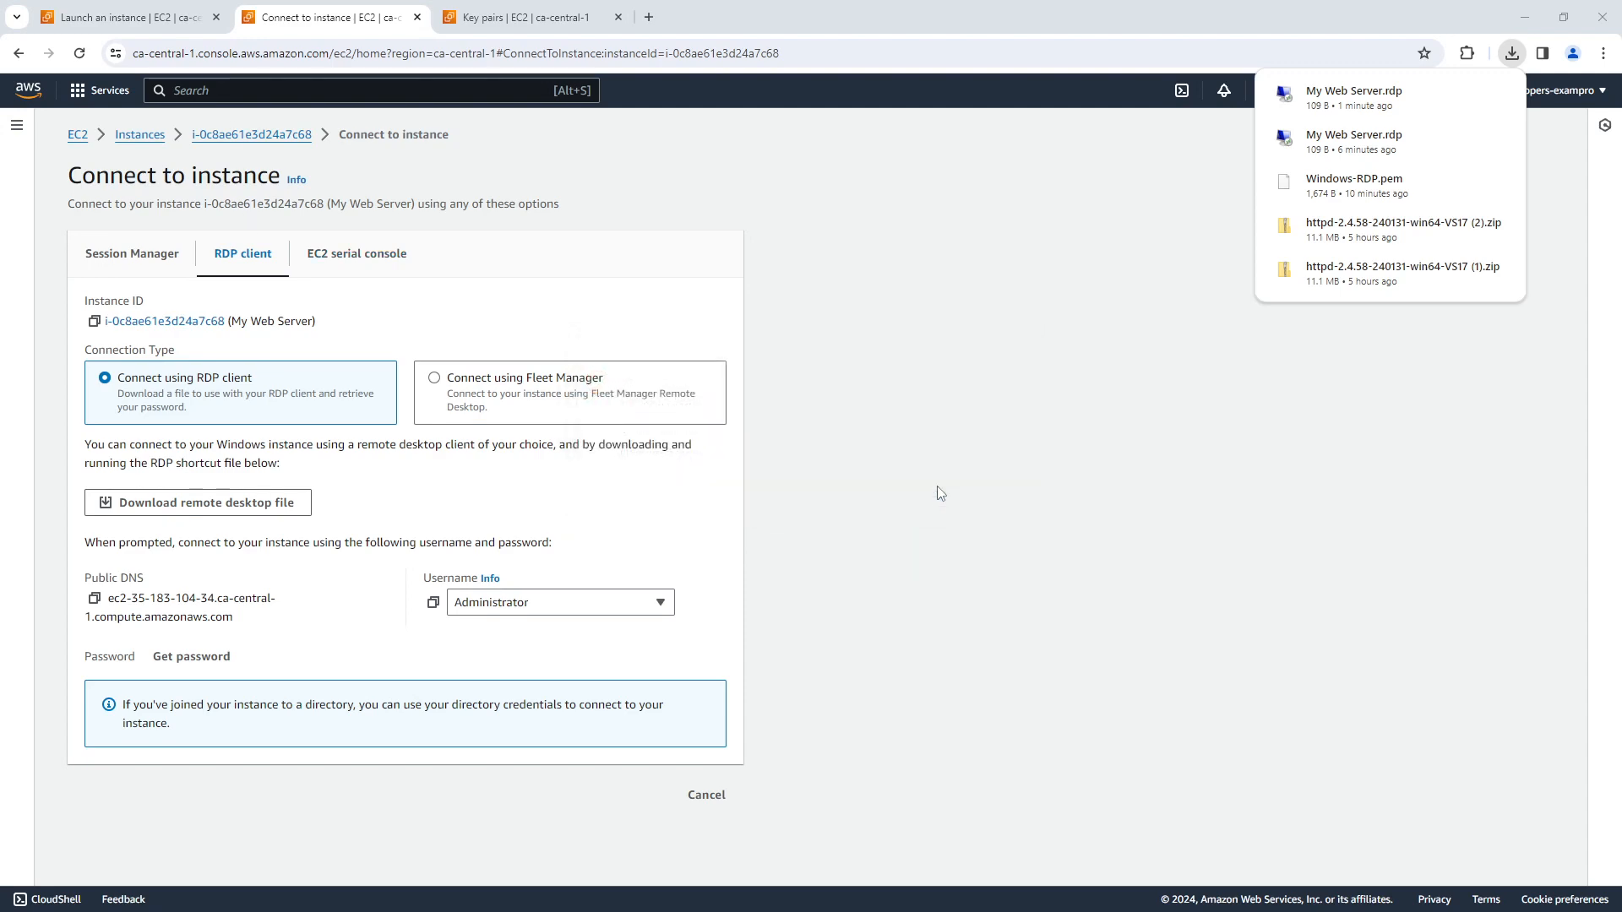
{"action": "left_click", "coordinate": [127, 16]}
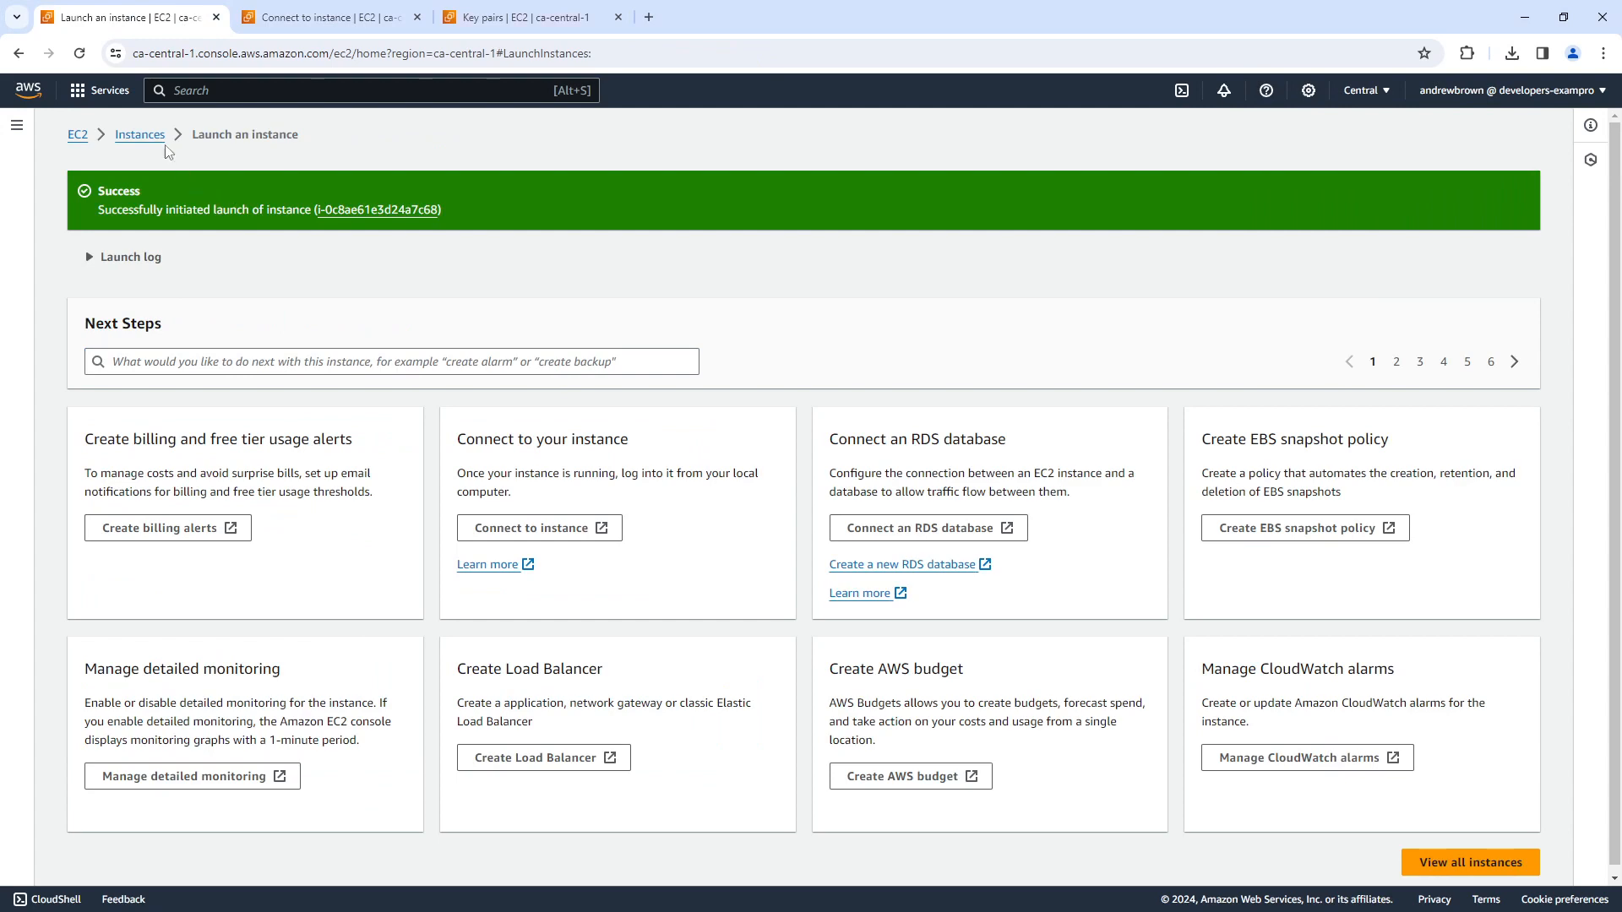
Begin a launch form with the Microsoft Windows Server 2022 AMI, then view Connect to instance.
{"action": "left_click", "coordinate": [139, 134]}
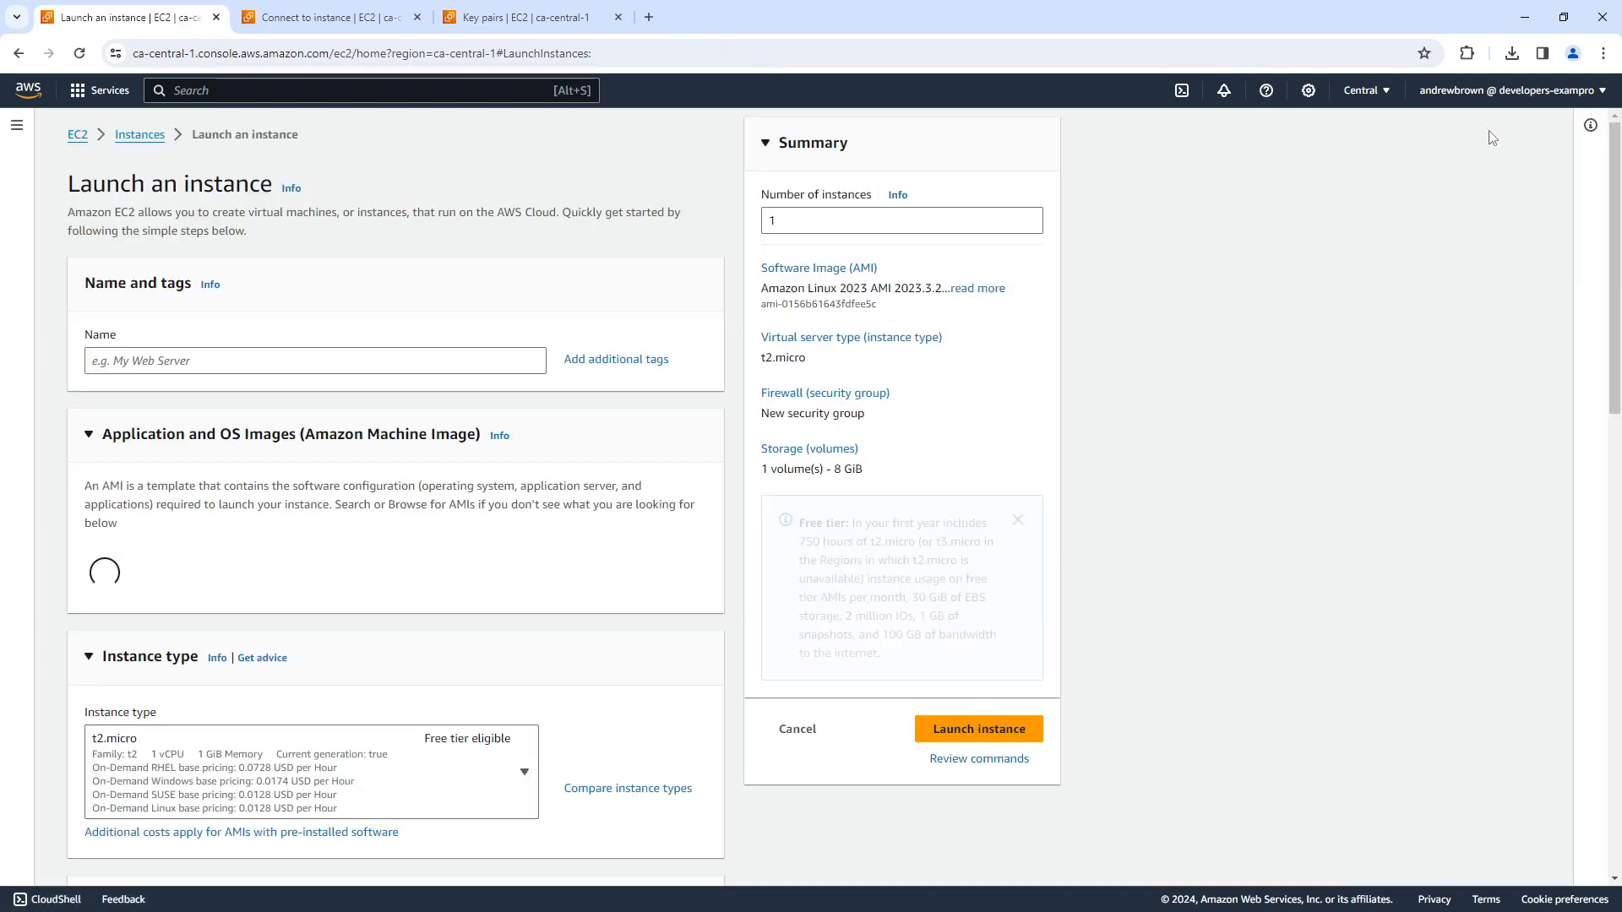
{"action": "scroll", "coordinate": [149, 256], "scroll_direction": "down", "scroll_amount": 1}
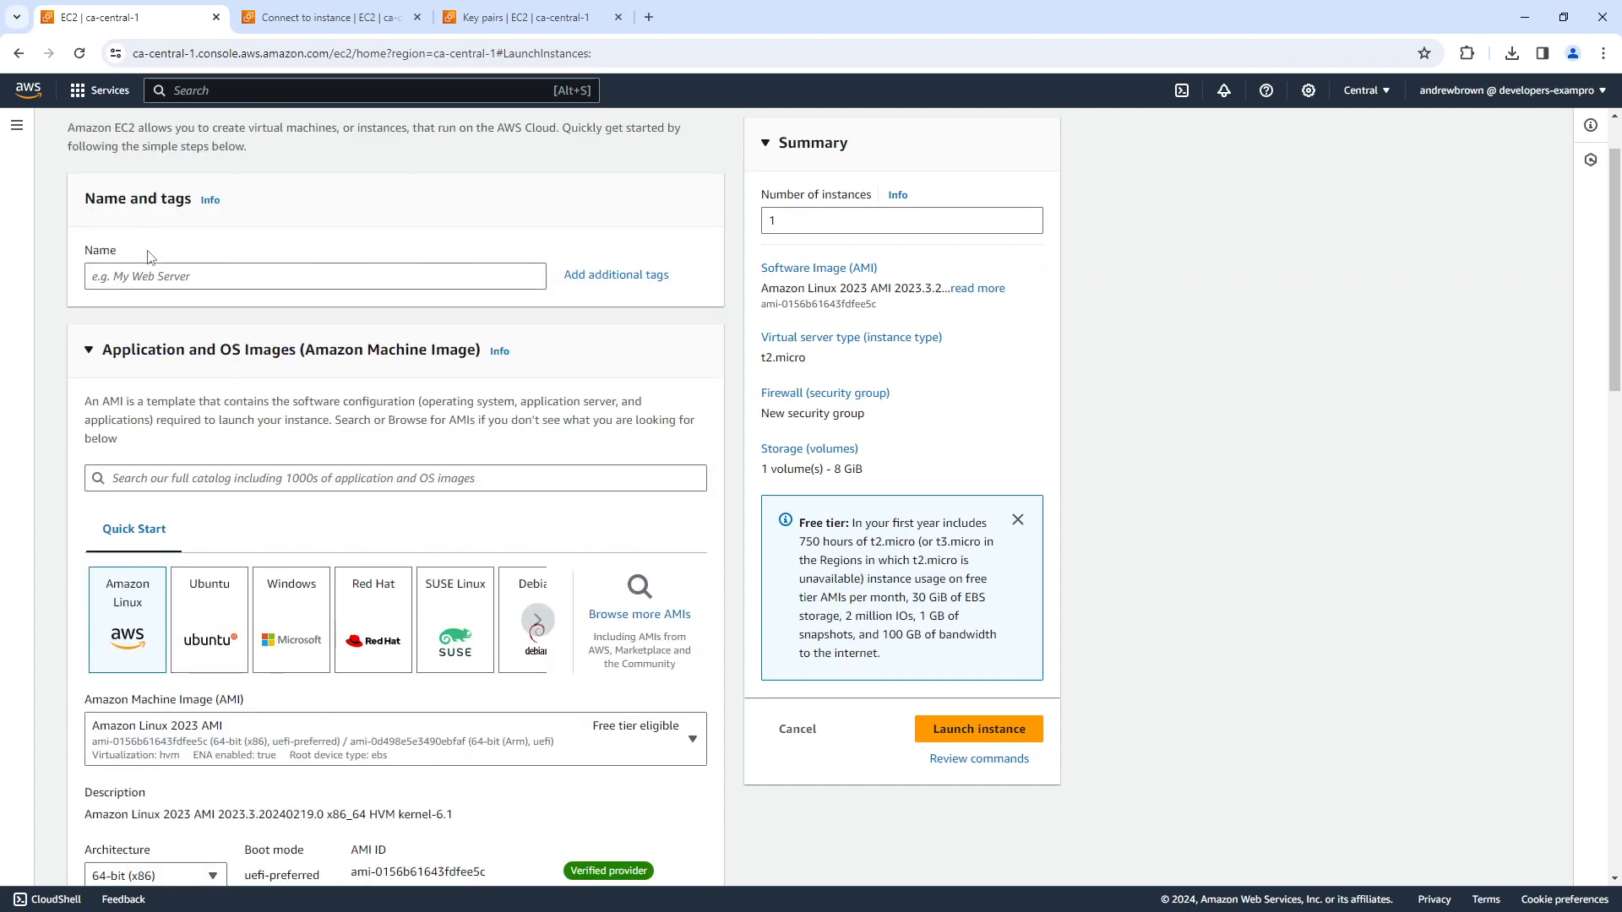
{"action": "scroll", "coordinate": [148, 256], "scroll_direction": "down", "scroll_amount": 2}
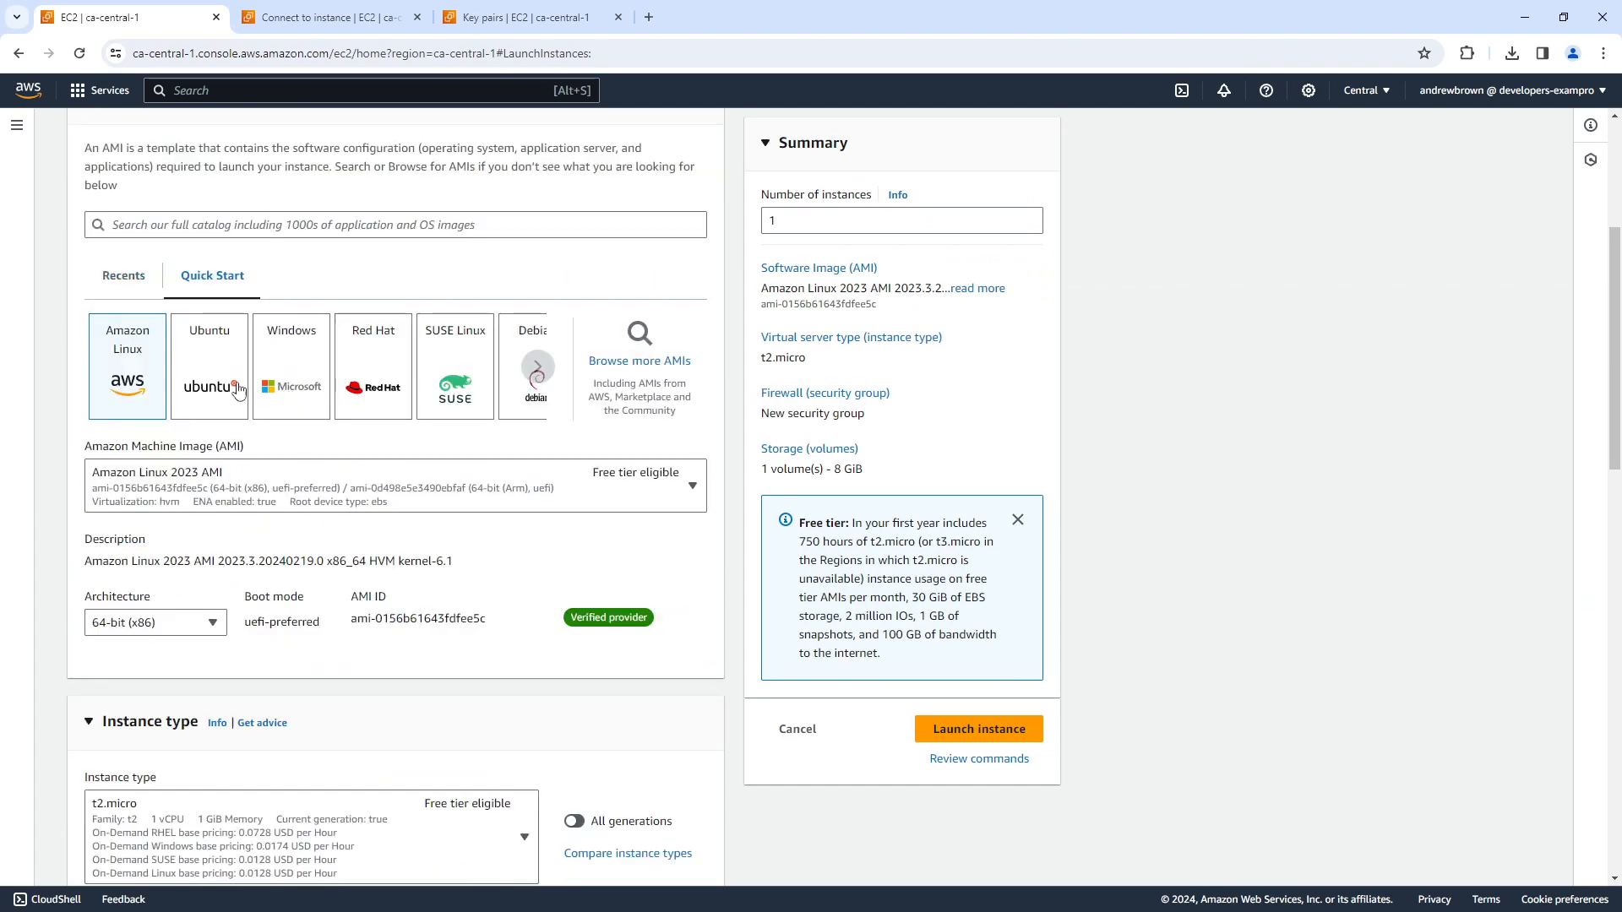
{"action": "left_click", "coordinate": [308, 377]}
{"action": "scroll", "coordinate": [275, 367], "scroll_direction": "down", "scroll_amount": 5}
{"action": "scroll", "coordinate": [274, 367], "scroll_direction": "down", "scroll_amount": 5}
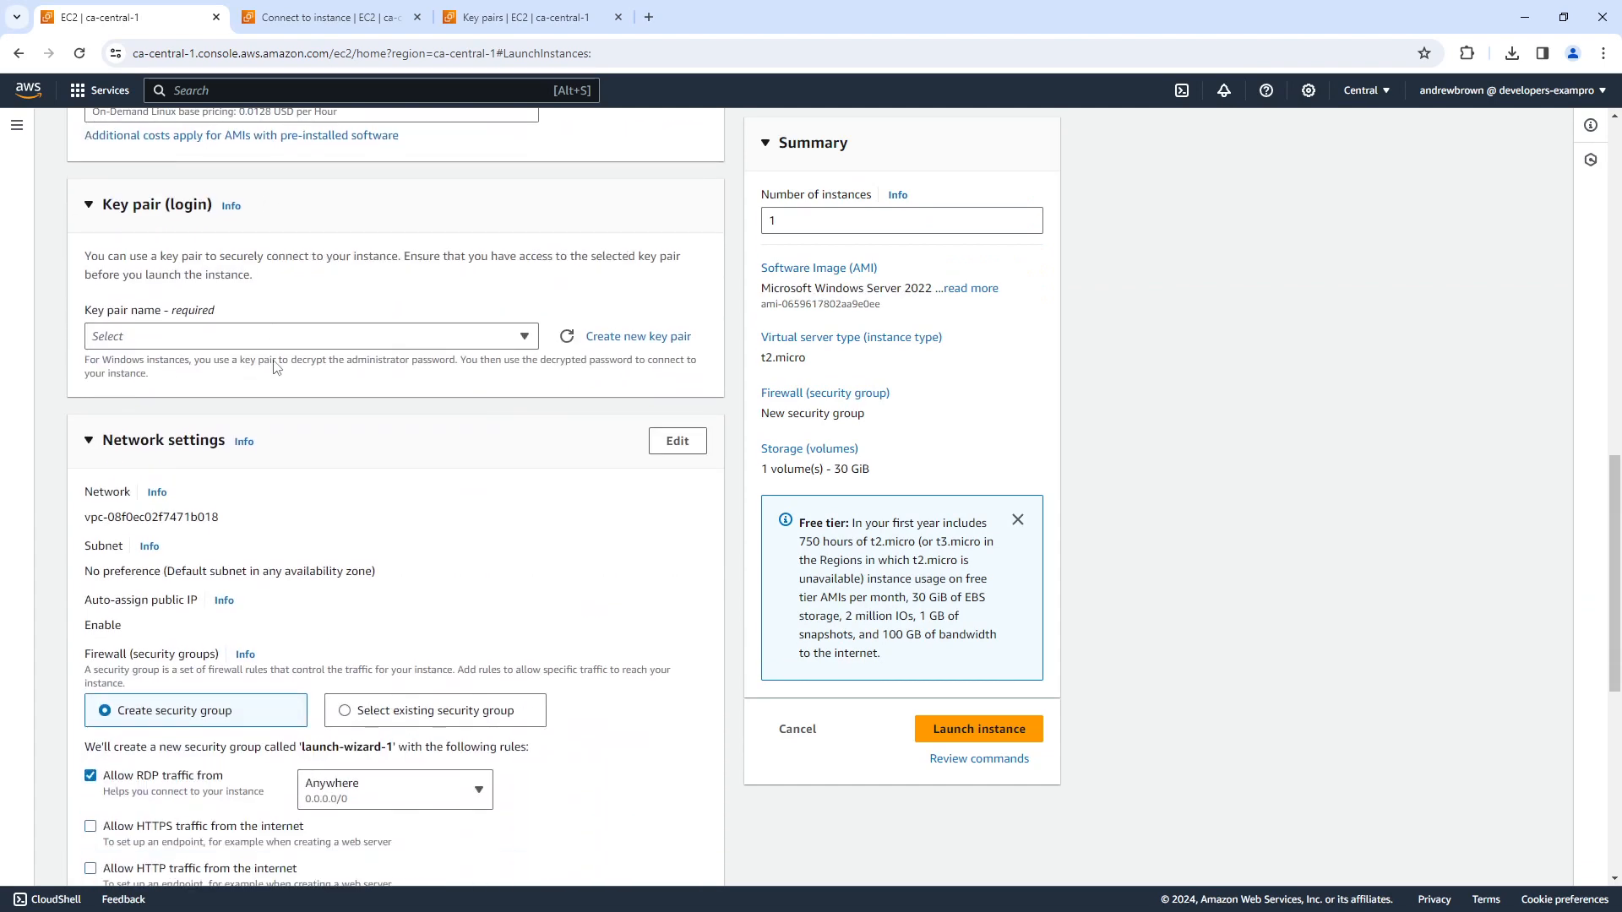
{"action": "scroll", "coordinate": [276, 368], "scroll_direction": "down", "scroll_amount": 3}
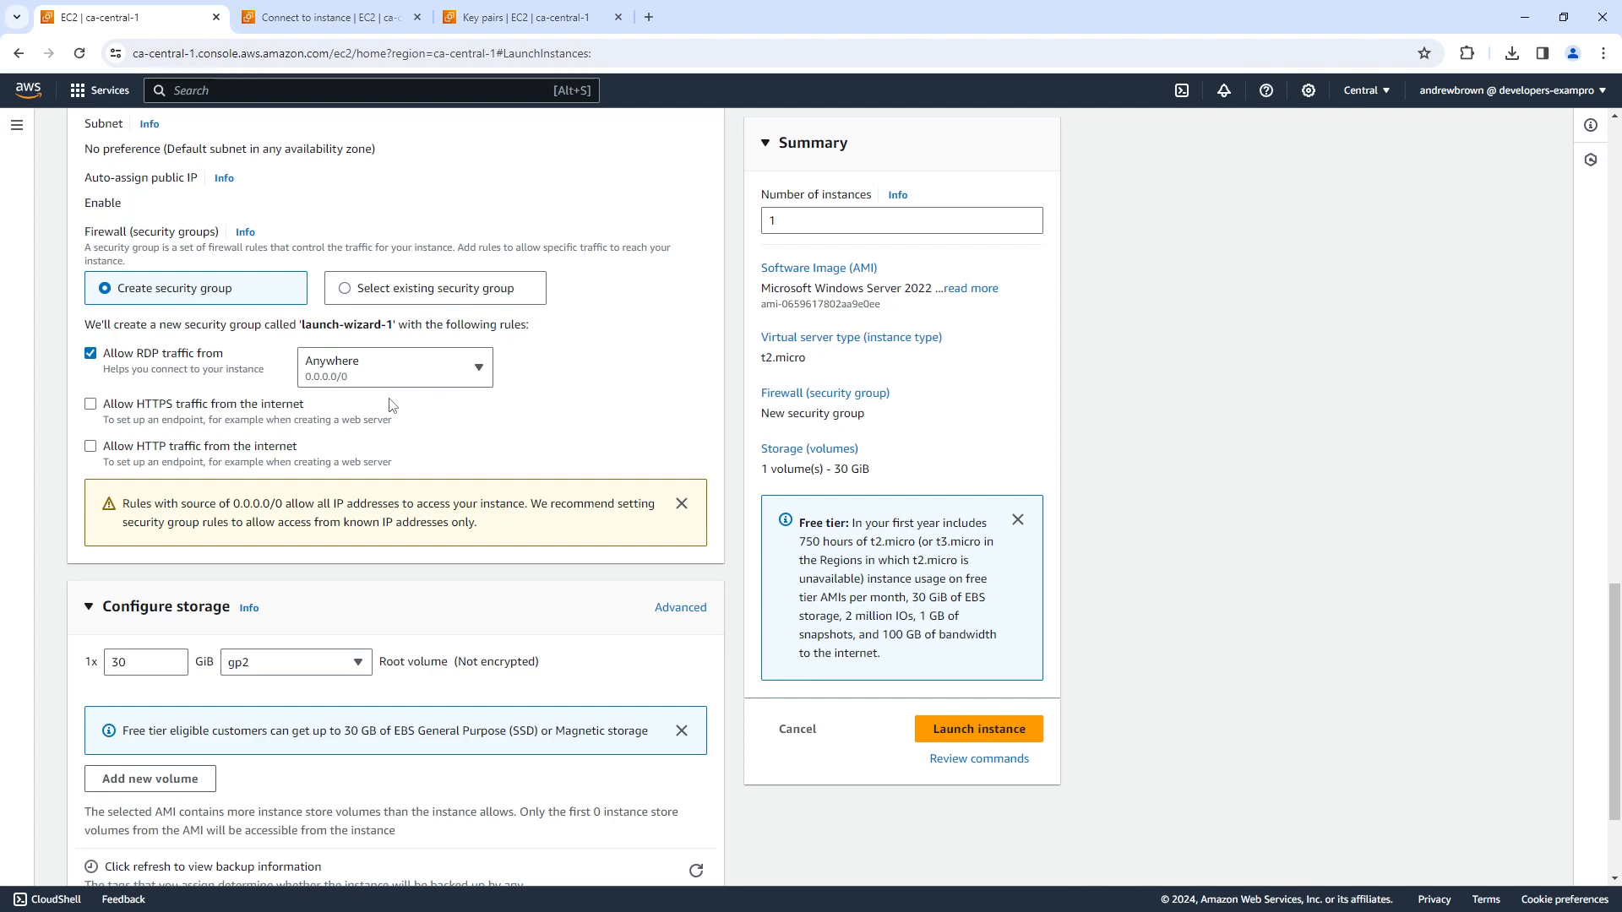
{"action": "scroll", "coordinate": [376, 391], "scroll_direction": "up", "scroll_amount": 2}
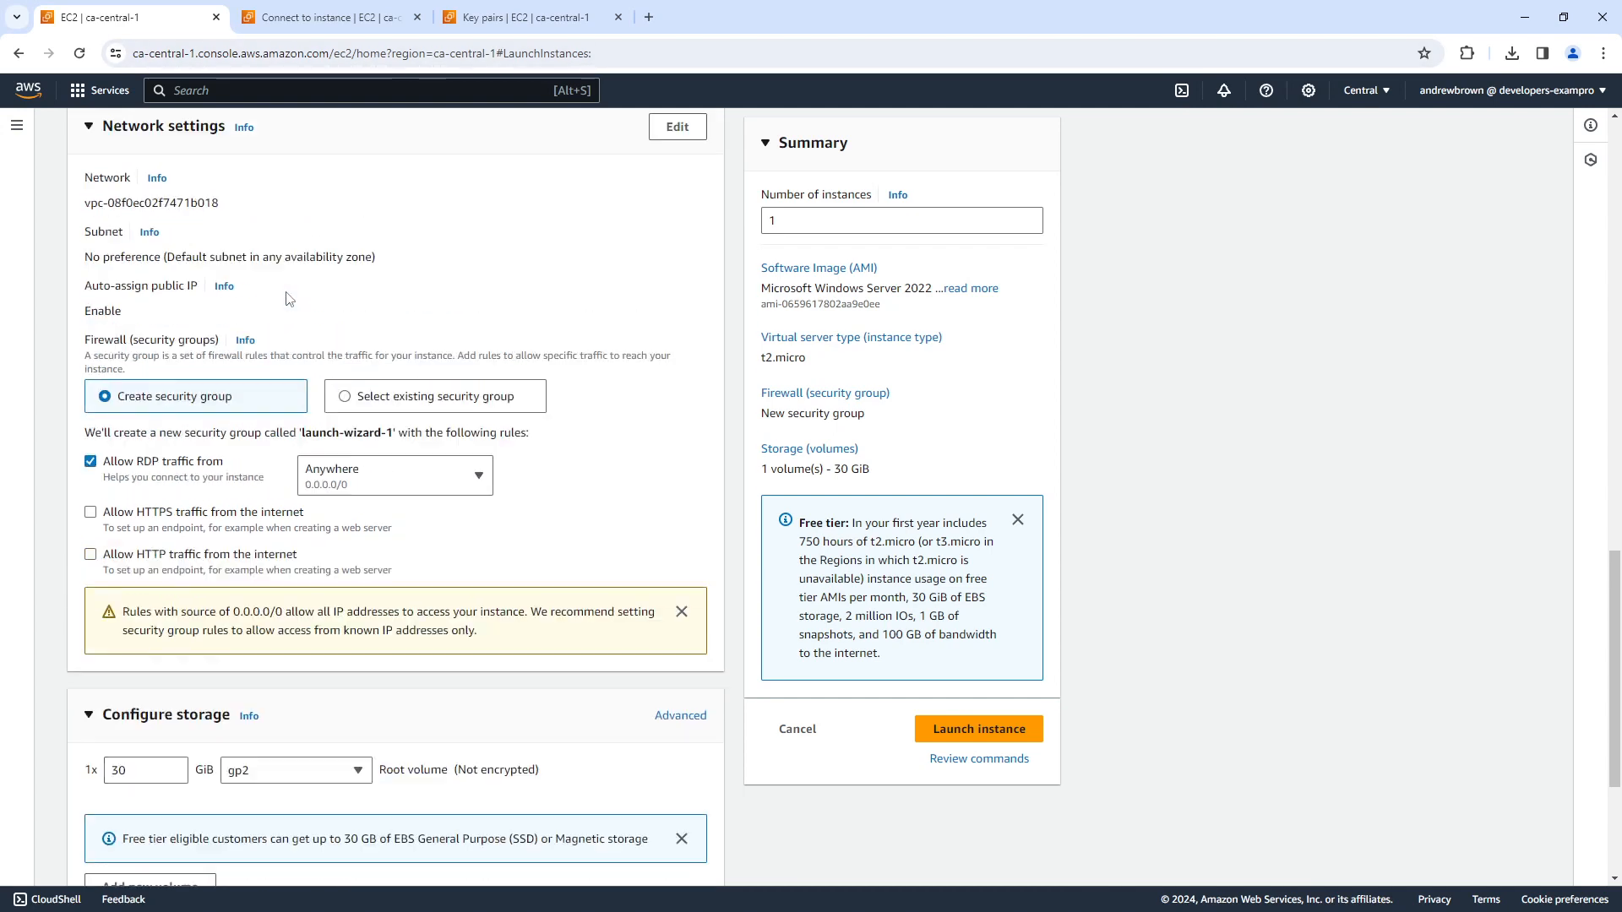
{"action": "left_click", "coordinate": [329, 17]}
Check the empty Key pairs page, then select My Web Server in the instance list.
{"action": "left_click", "coordinate": [526, 17]}
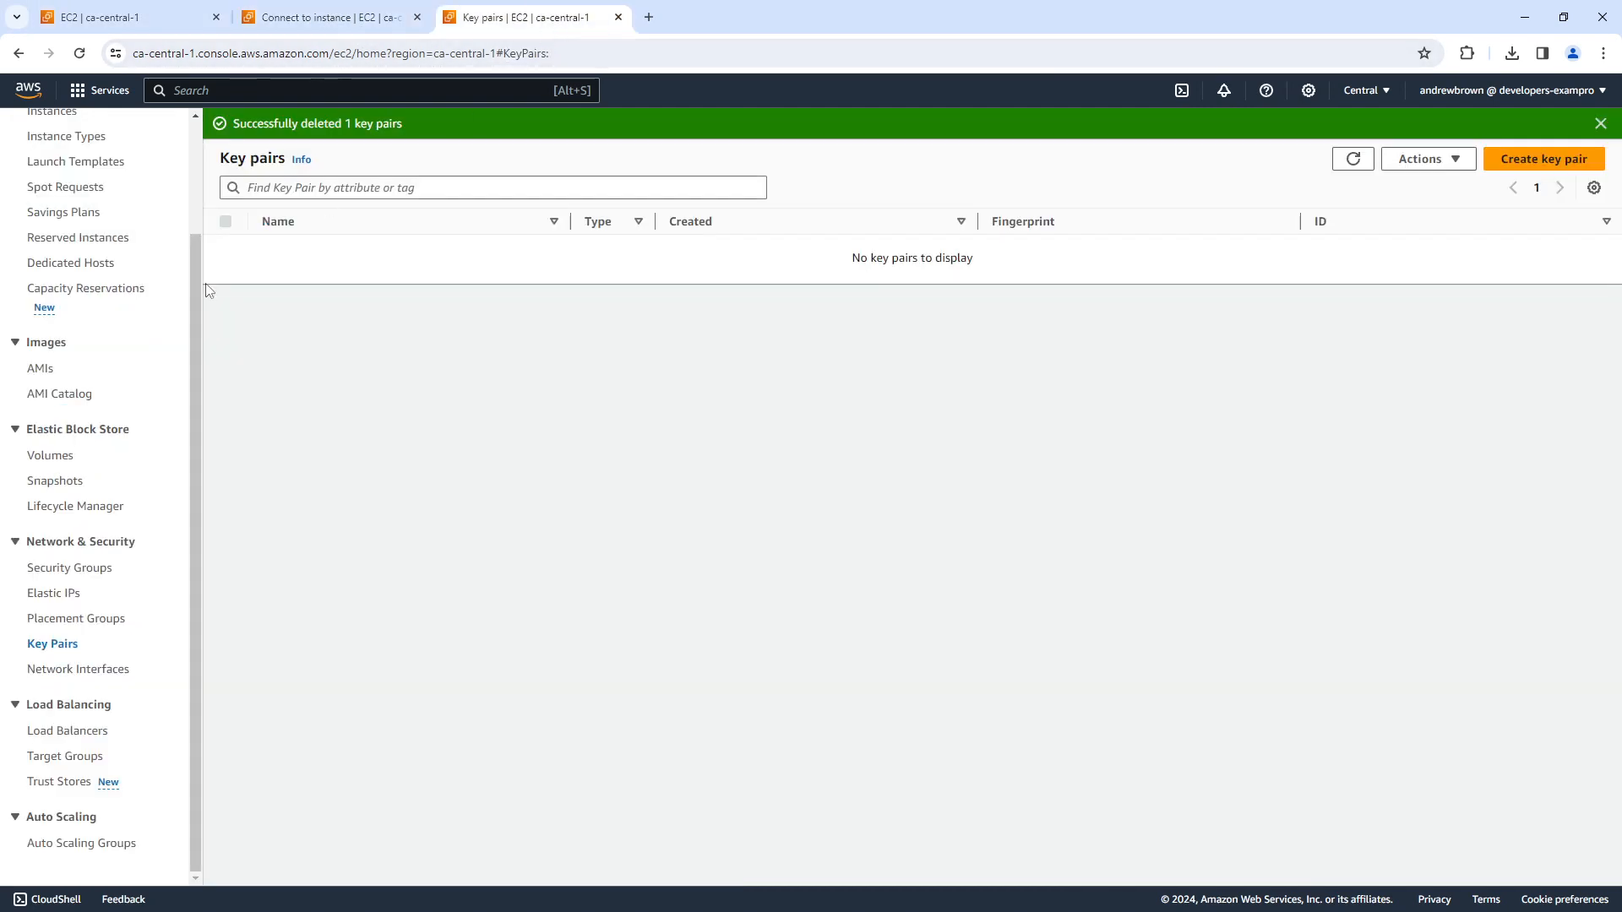
{"action": "scroll", "coordinate": [108, 298], "scroll_direction": "up", "scroll_amount": 3}
{"action": "left_click", "coordinate": [54, 247]}
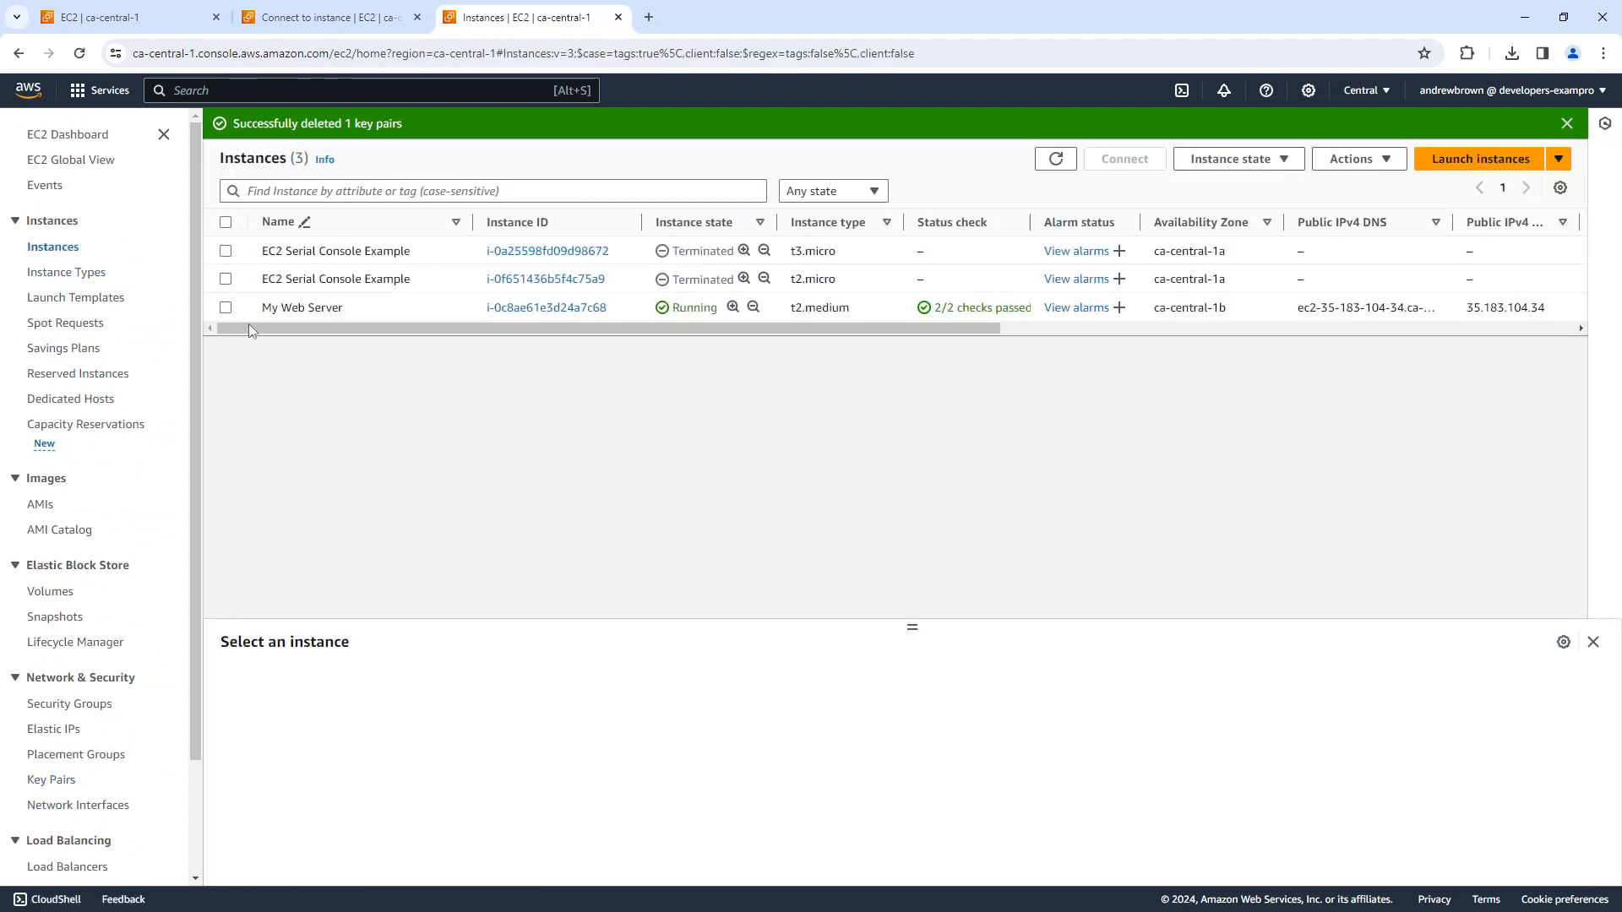
{"action": "left_click", "coordinate": [225, 307]}
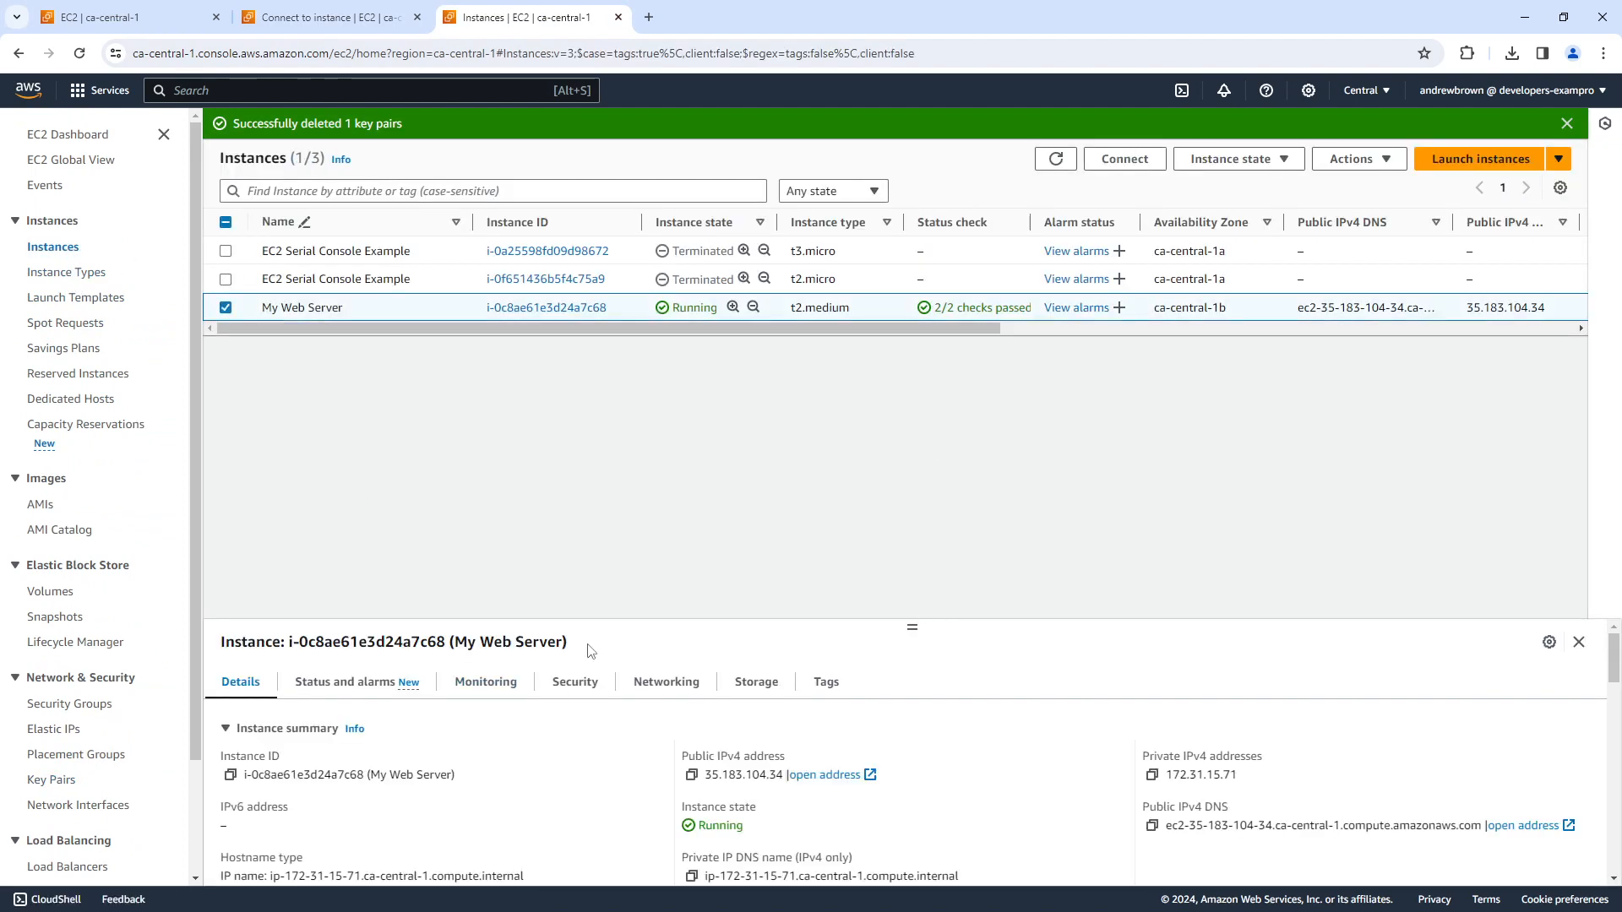
View My Web Server's Security details and follow the windows-rdp-sg group link.
{"action": "left_click", "coordinate": [575, 680]}
{"action": "left_click_drag", "start_coordinate": [912, 625], "coordinate": [905, 351]}
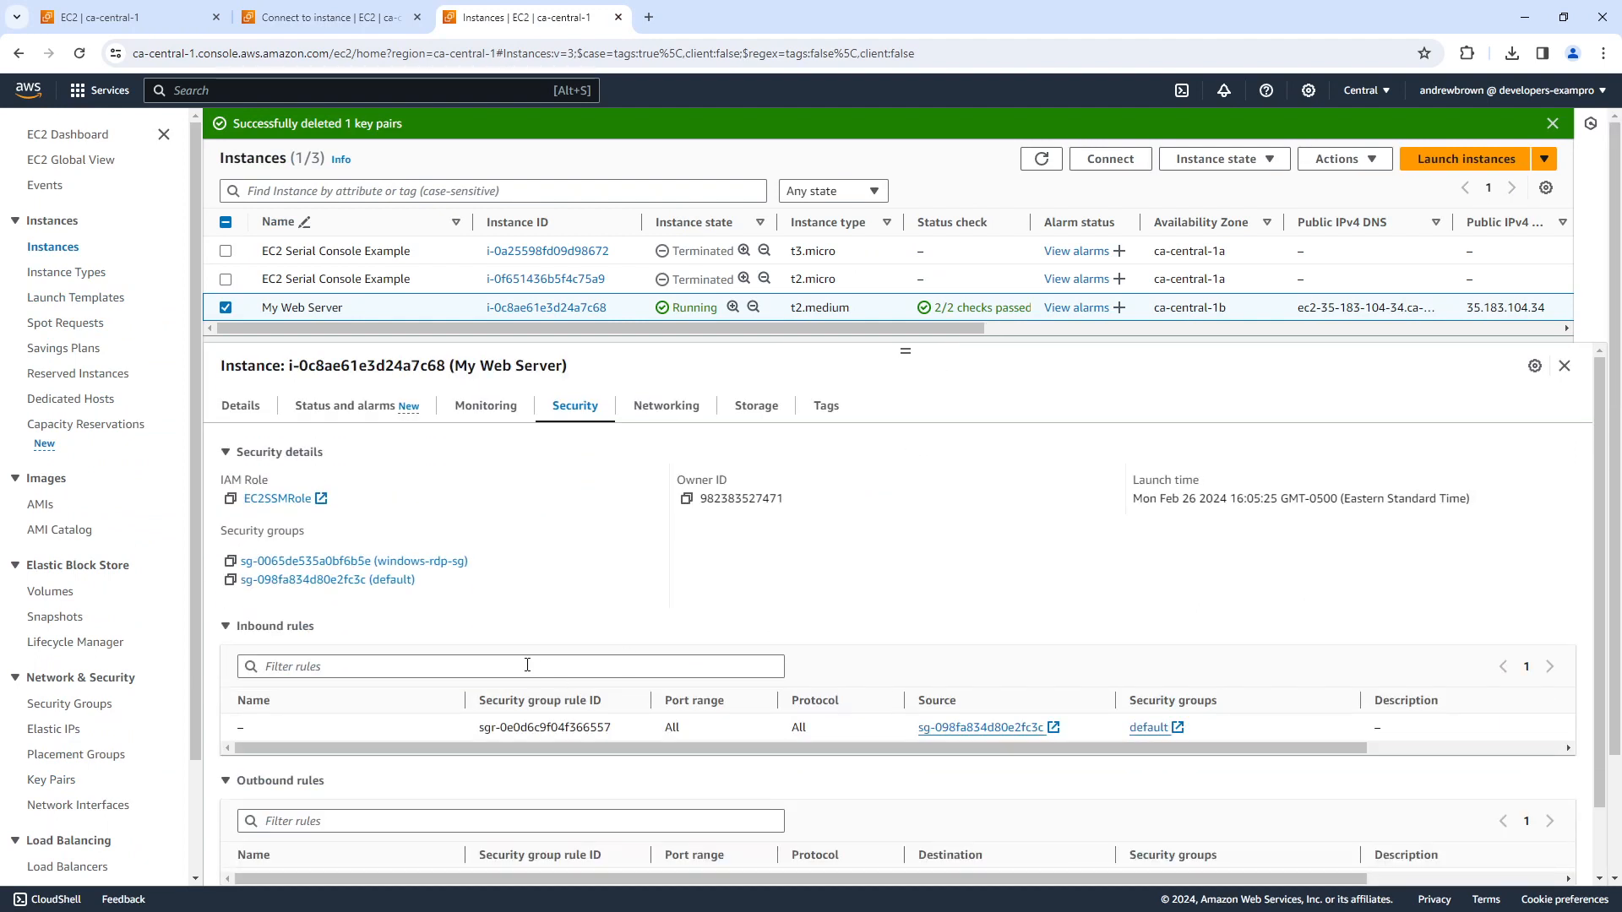
{"action": "scroll", "coordinate": [527, 665], "scroll_direction": "down", "scroll_amount": 1}
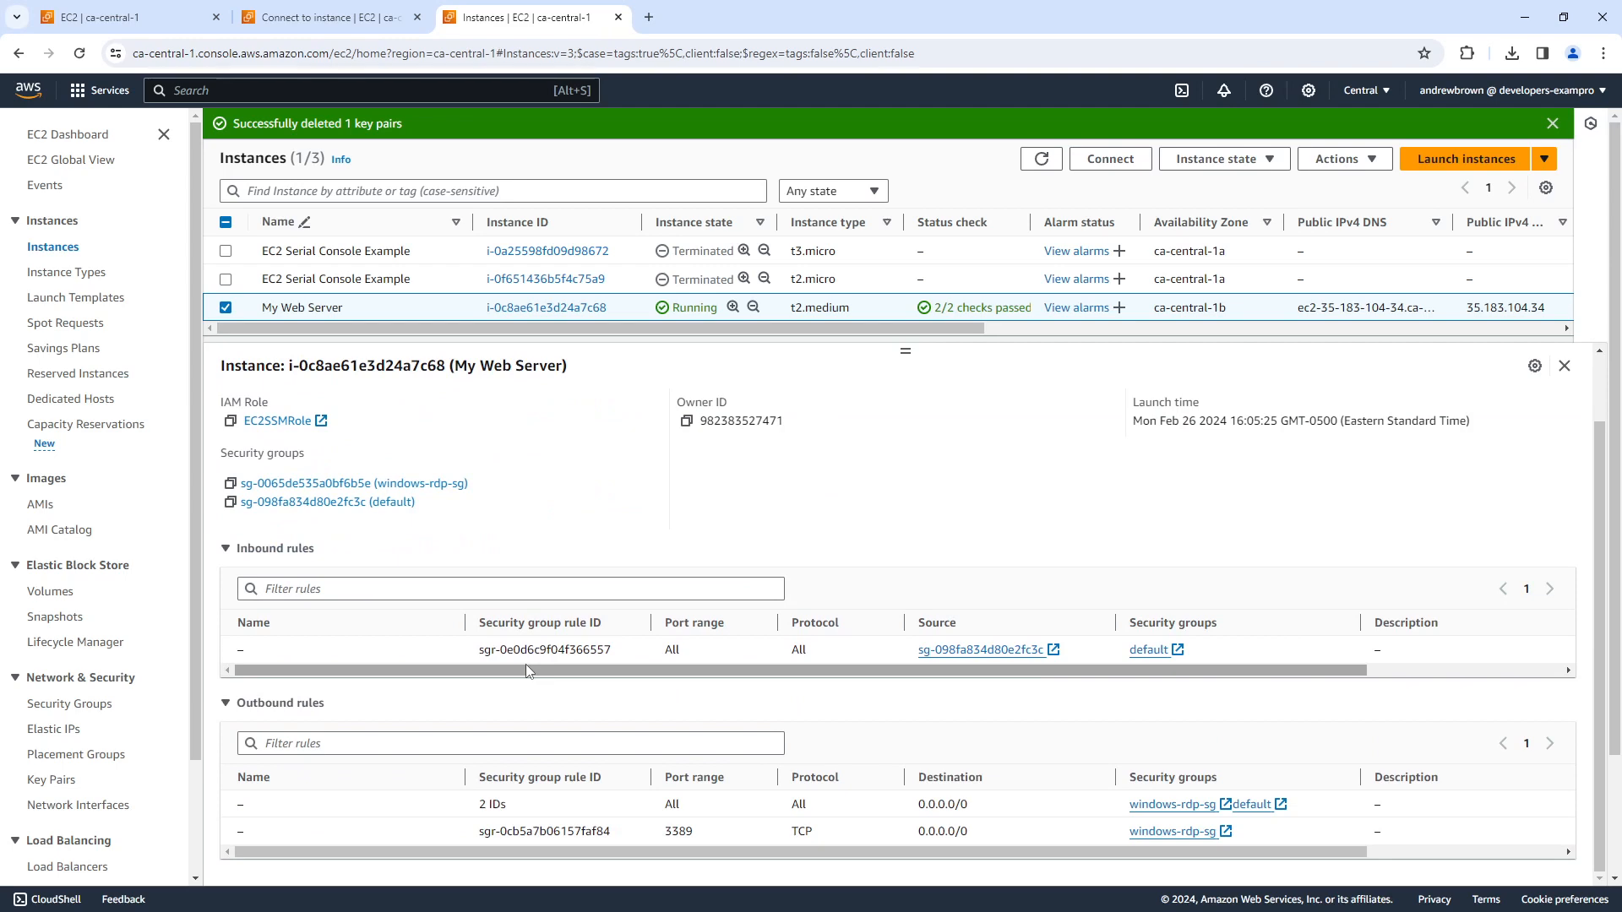
{"action": "left_click_drag", "start_coordinate": [526, 665], "coordinate": [472, 656]}
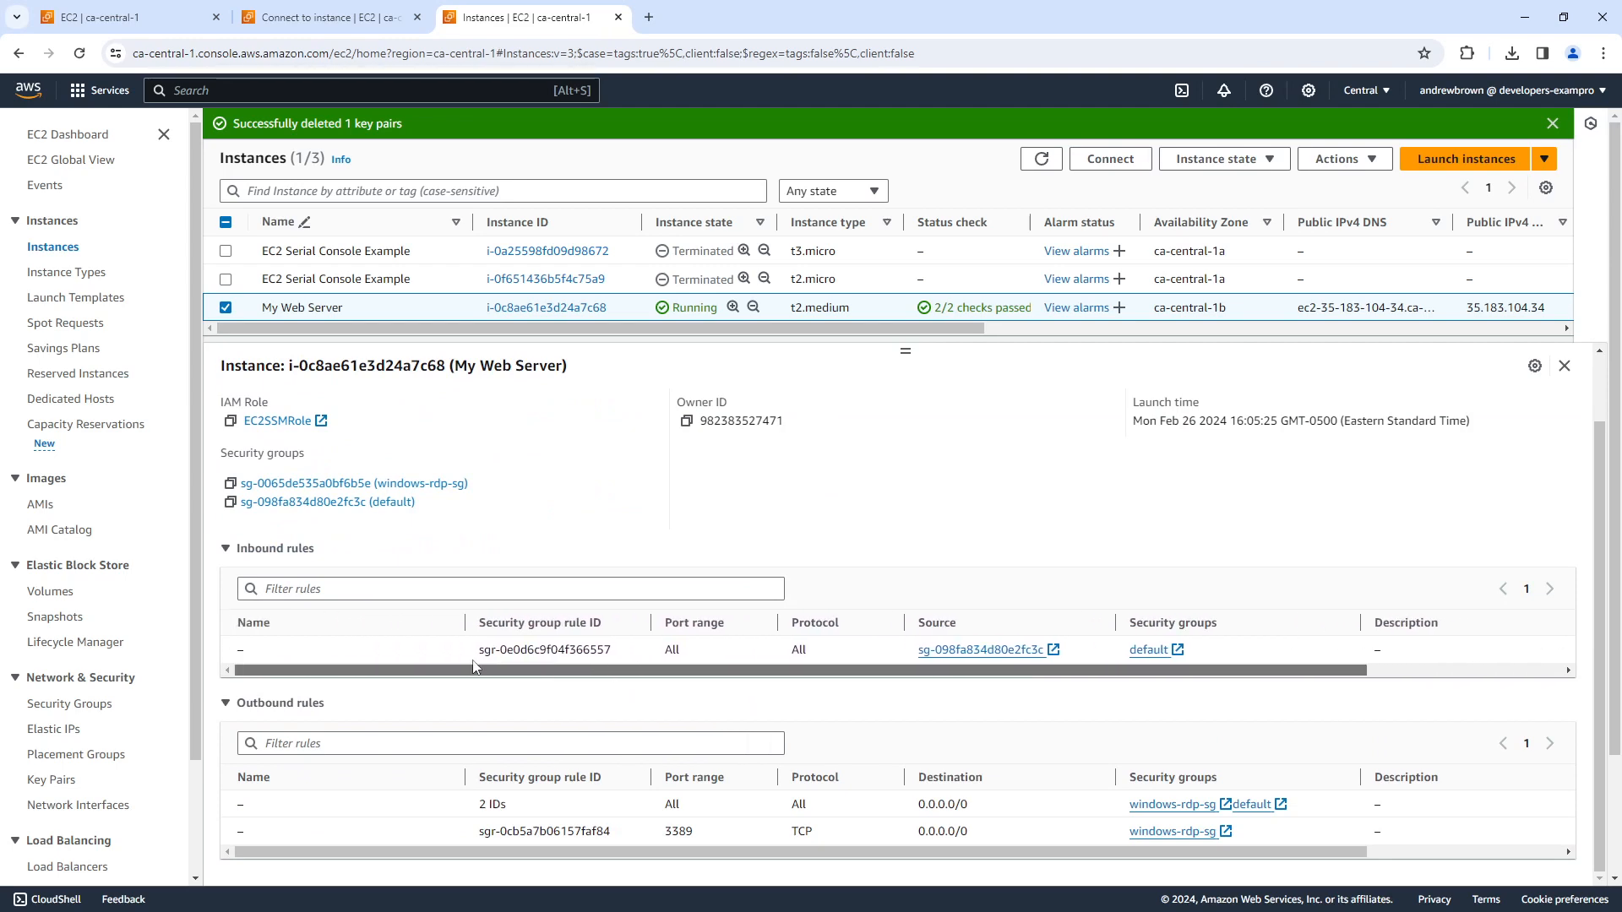
{"action": "left_click", "coordinate": [380, 482]}
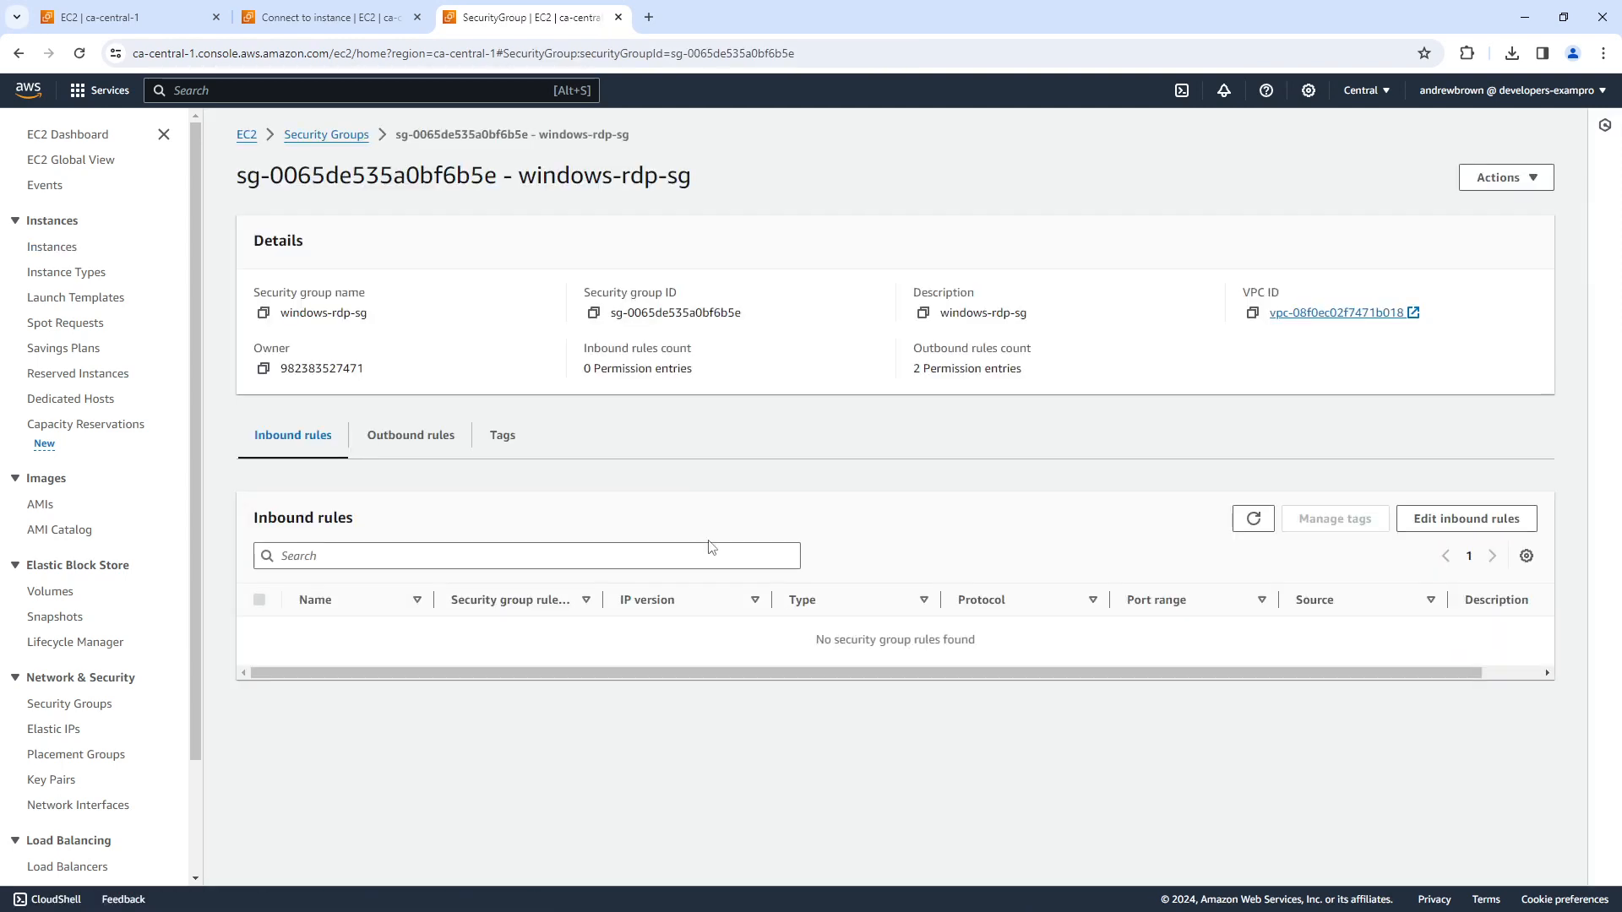
Add an inbound RDP rule on port 3389 from Anywhere-IPv4 to windows-rdp-sg and save.
{"action": "left_click", "coordinate": [1254, 518]}
{"action": "left_click", "coordinate": [1466, 519]}
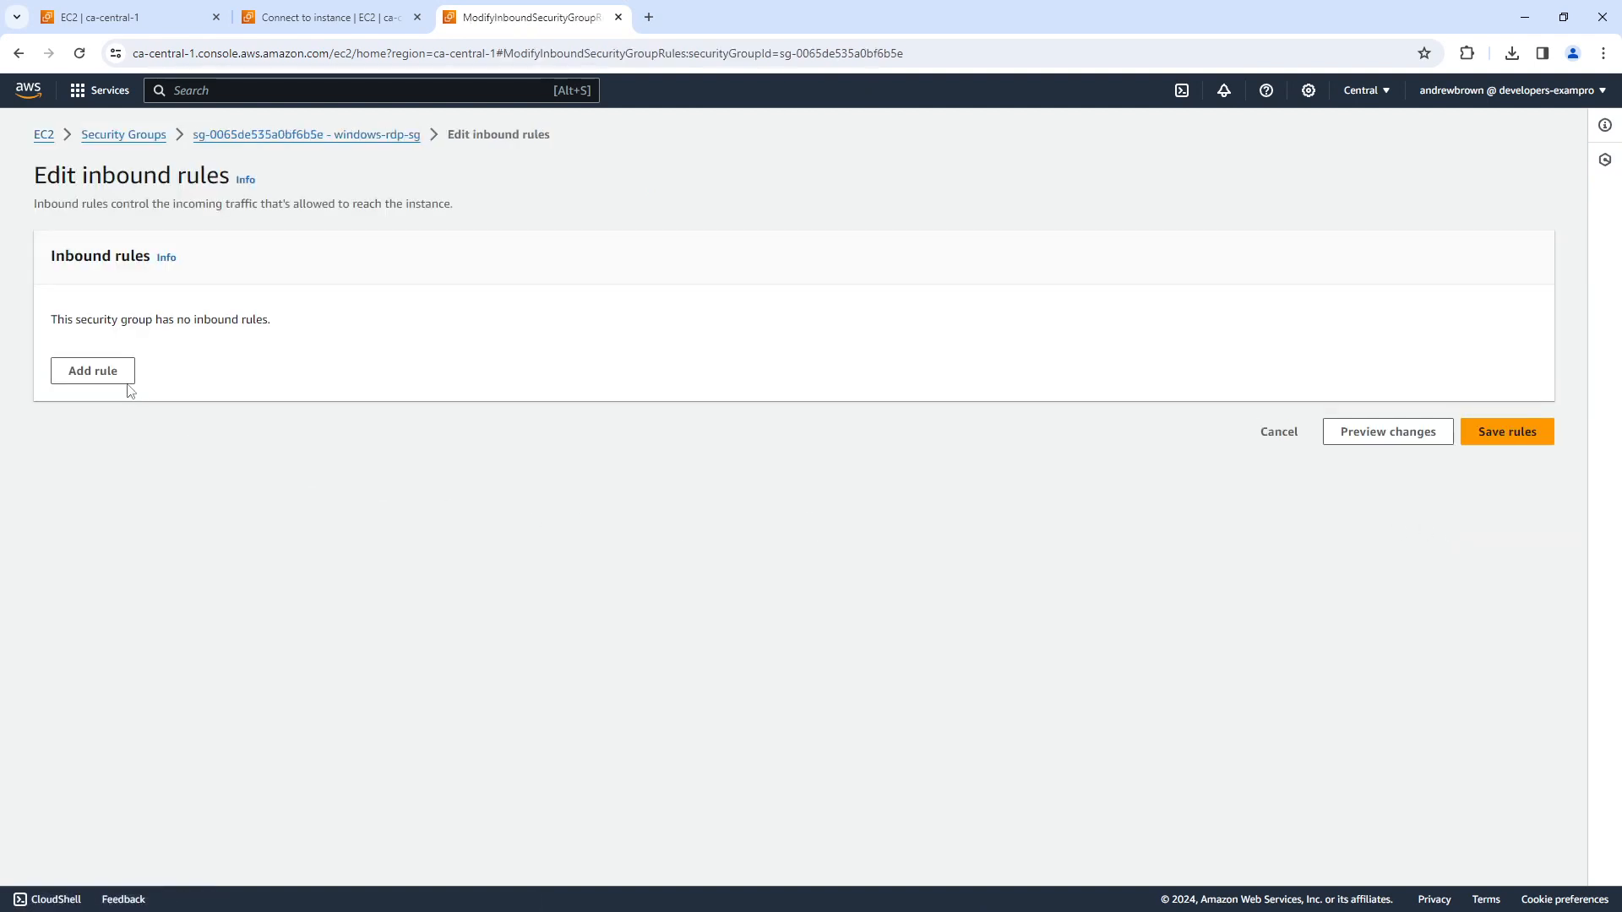
{"action": "left_click", "coordinate": [92, 371]}
{"action": "left_click", "coordinate": [417, 350]}
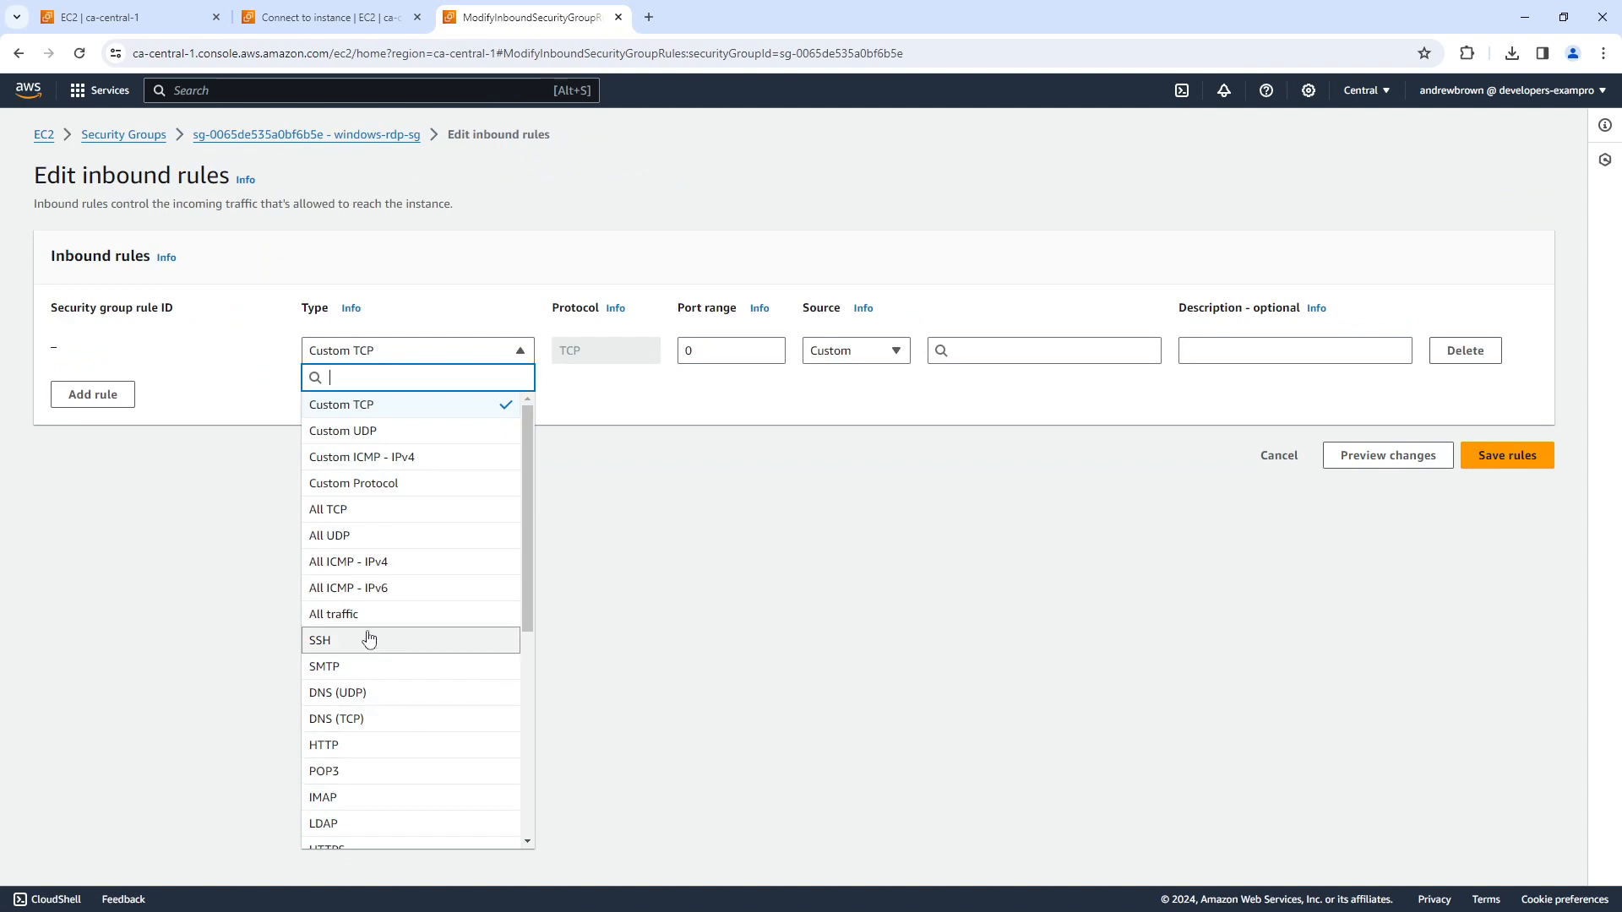
{"action": "scroll", "coordinate": [367, 639], "scroll_direction": "down", "scroll_amount": 2}
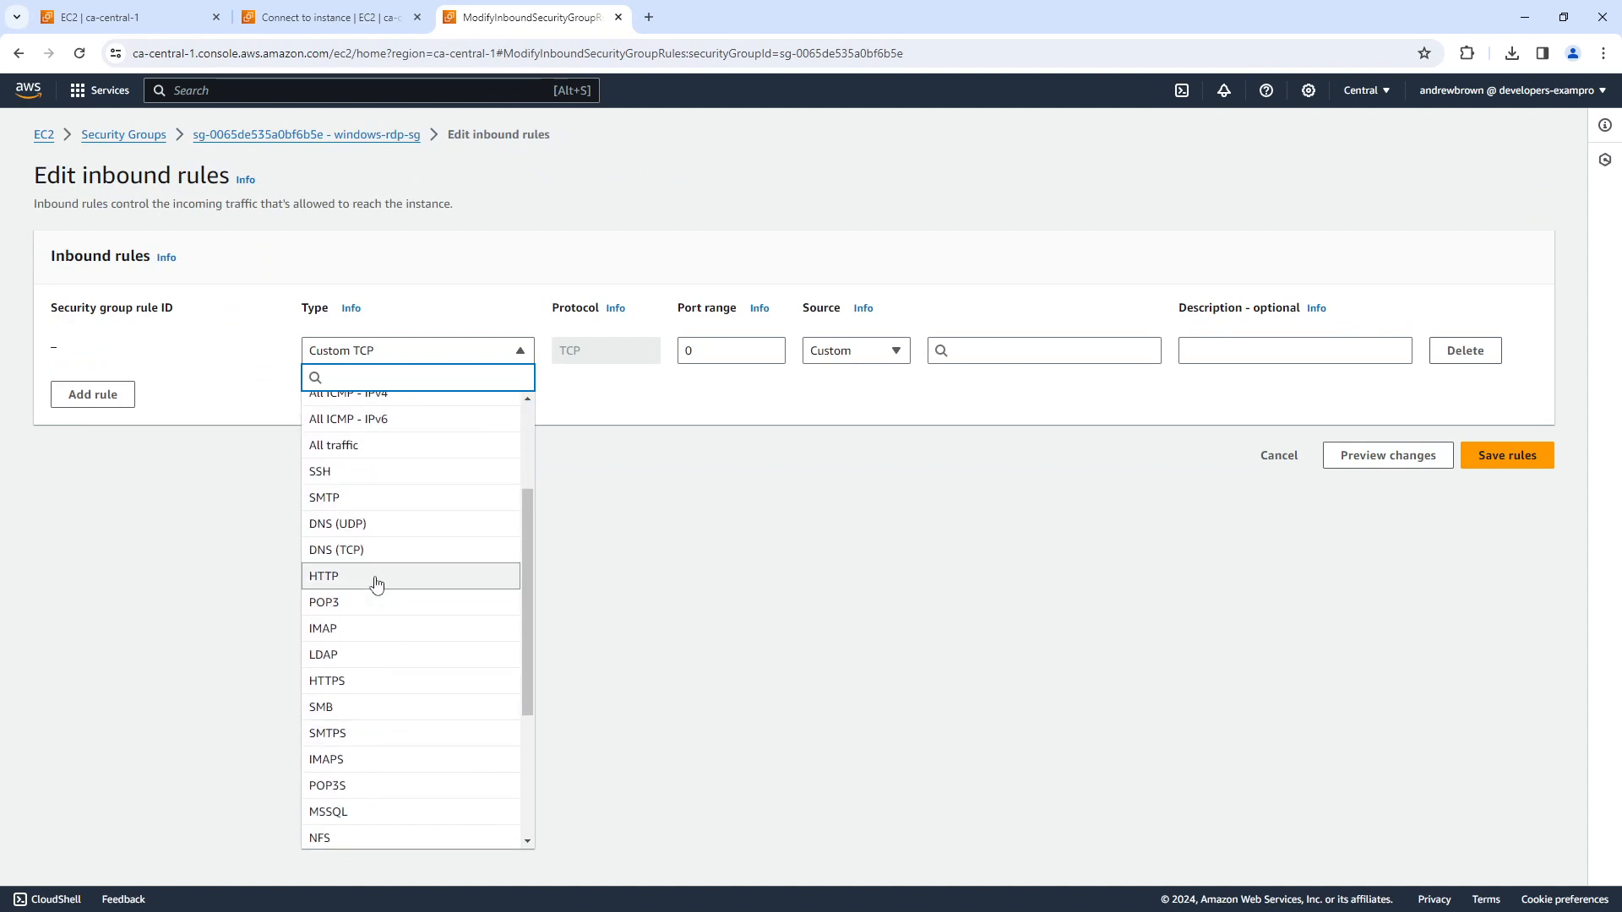
{"action": "scroll", "coordinate": [532, 634], "scroll_direction": "down", "scroll_amount": 3}
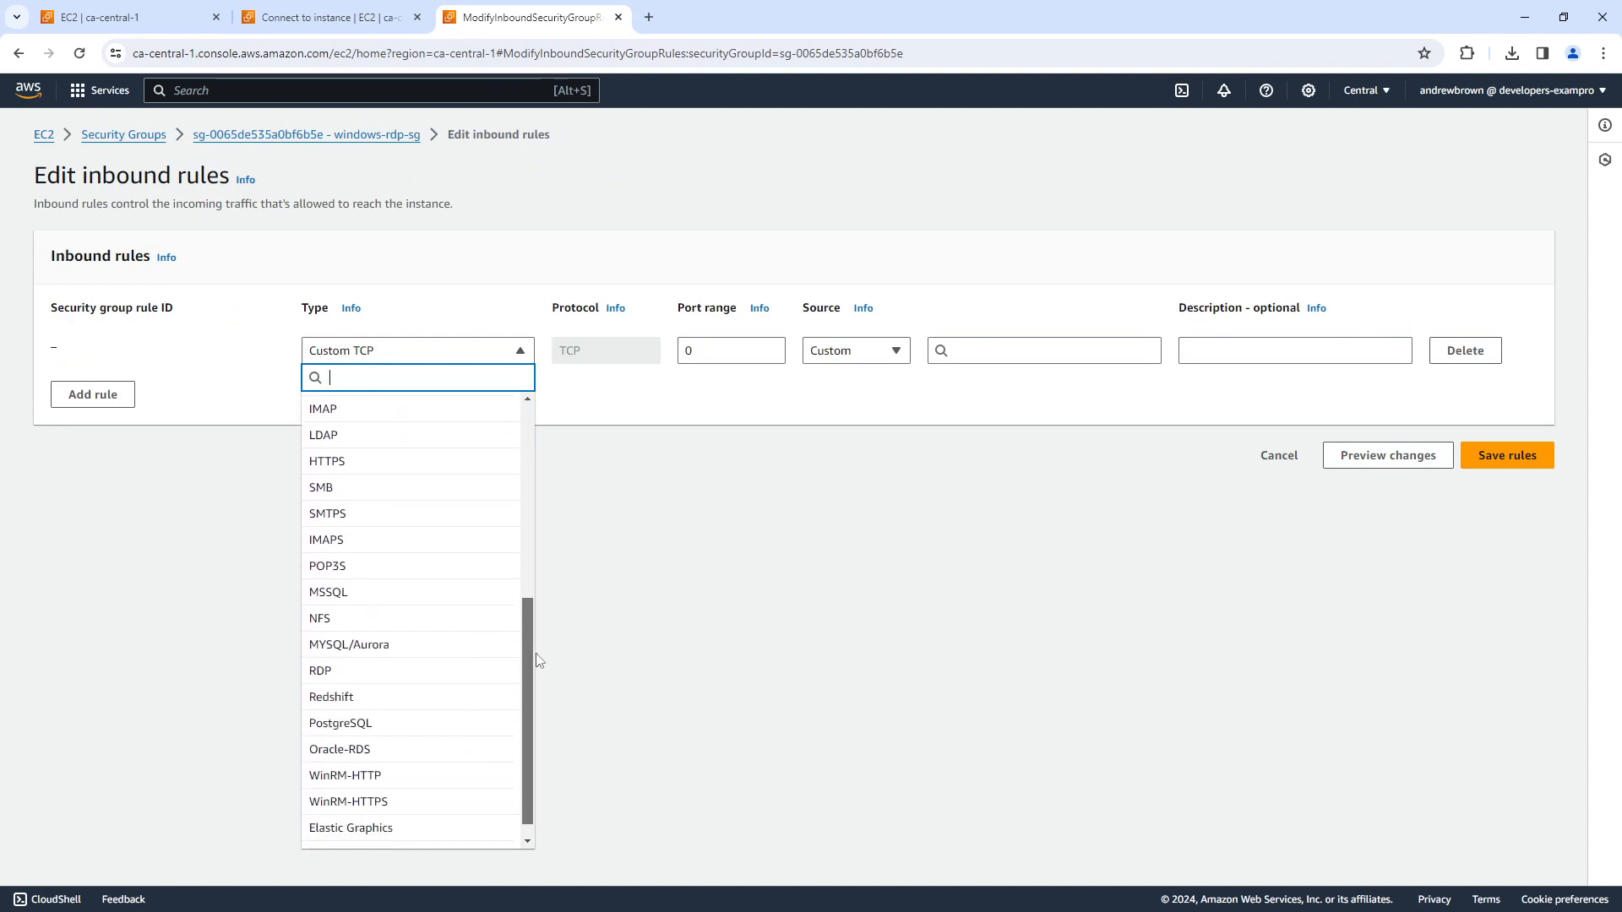
{"action": "left_click", "coordinate": [452, 671]}
{"action": "left_click", "coordinate": [1042, 350]}
{"action": "left_click", "coordinate": [995, 415]}
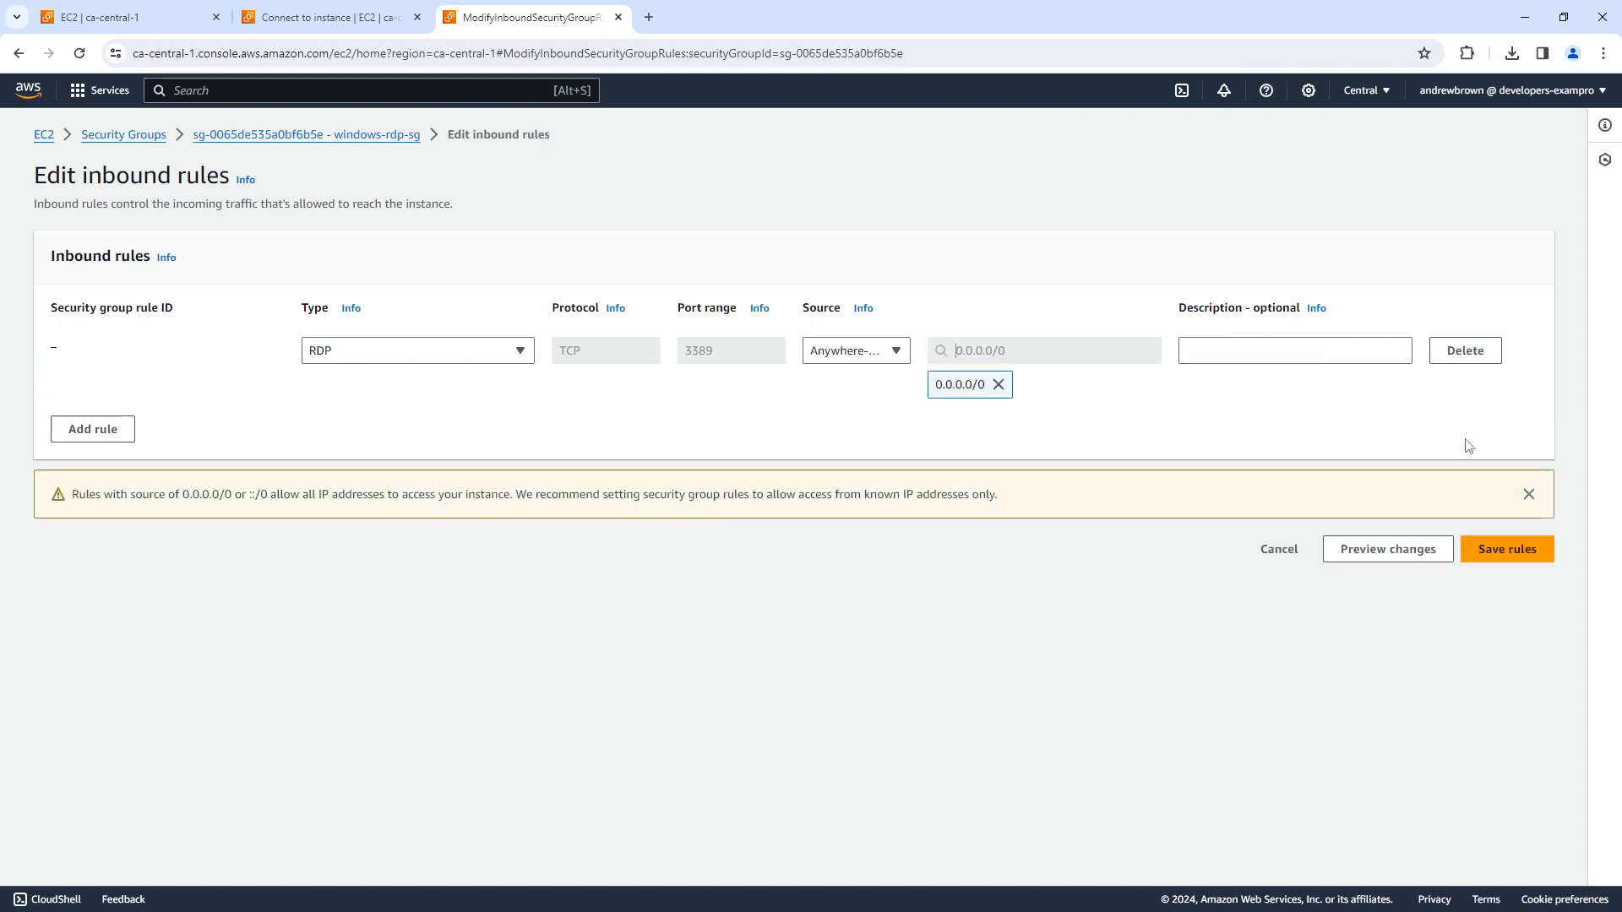
{"action": "left_click", "coordinate": [1503, 548]}
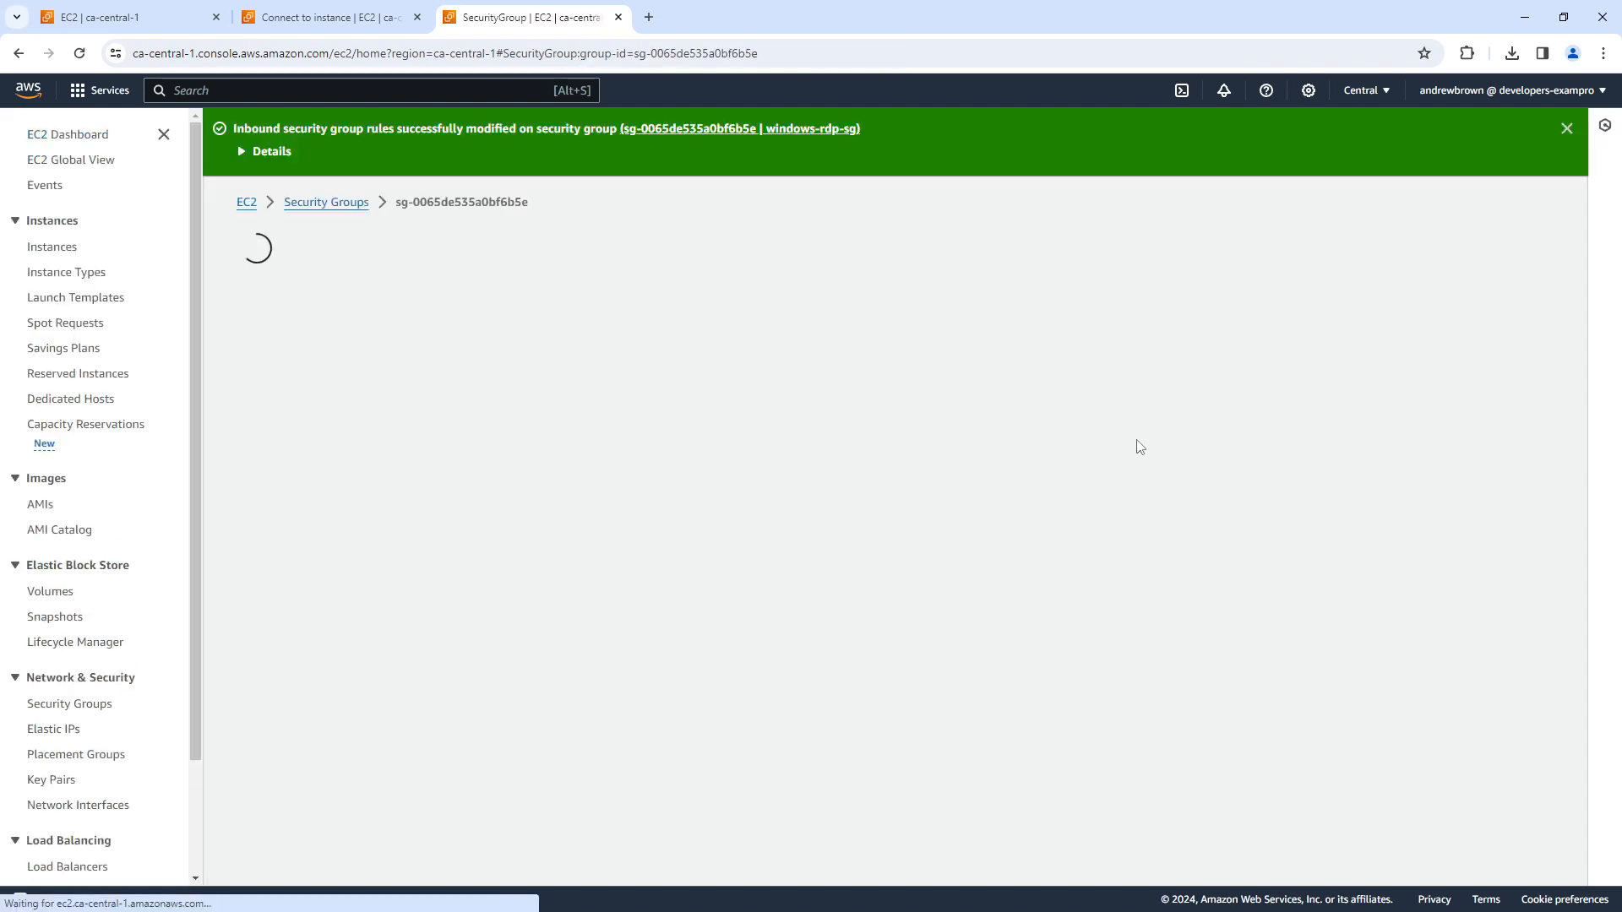
Delete windows-rdp-sg's outbound RDP rule, save, and return to the Connect to instance page.
{"action": "left_click", "coordinate": [414, 507]}
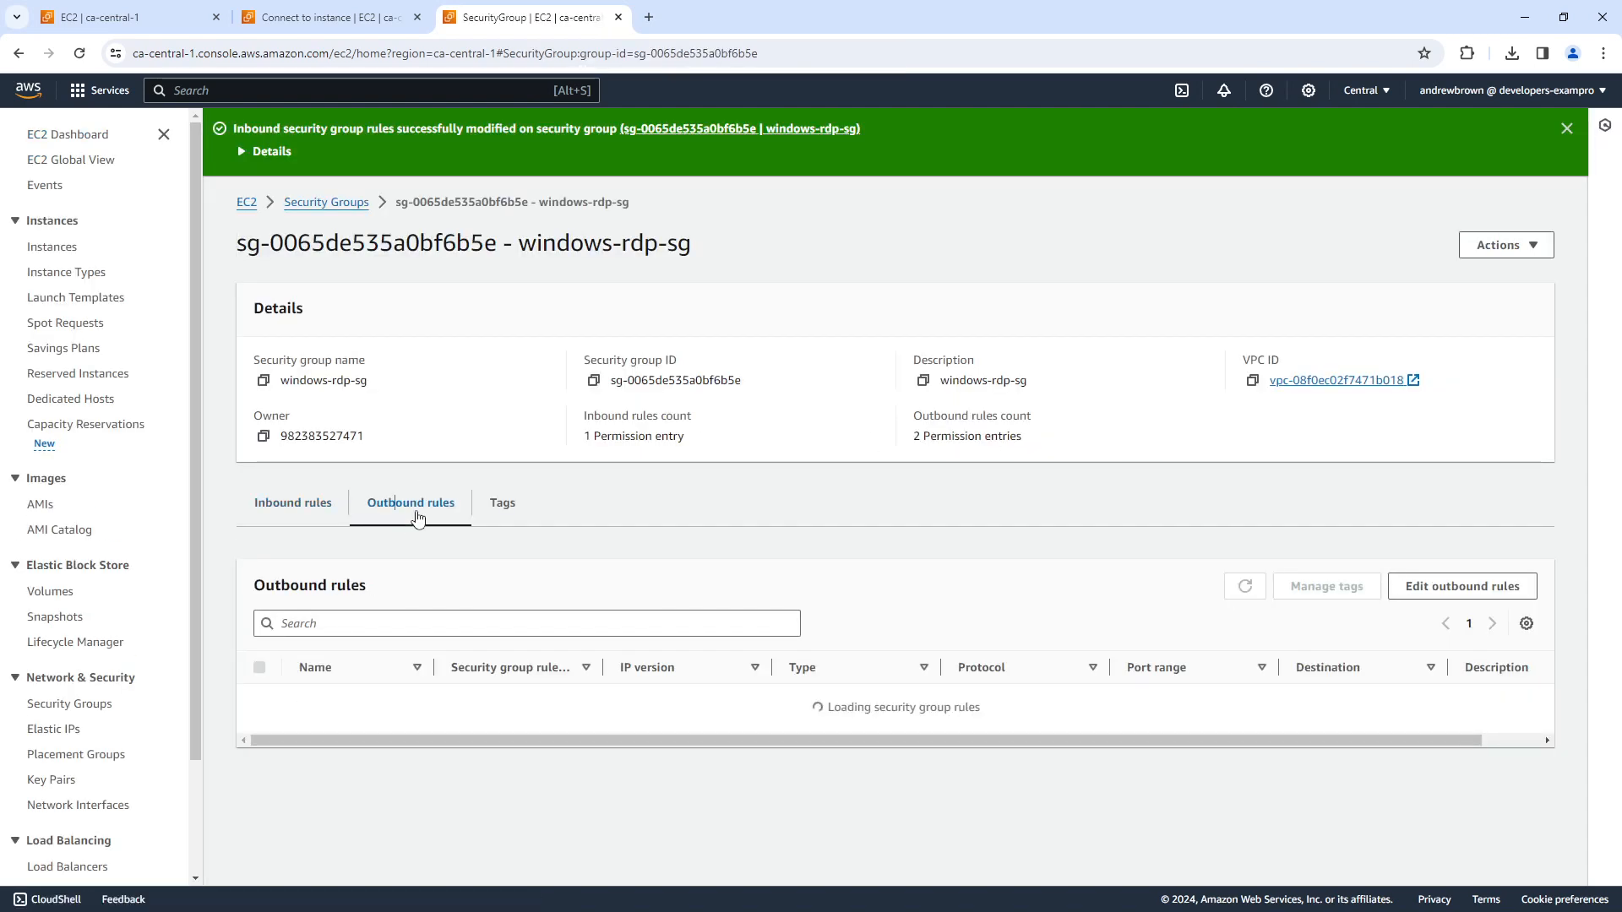
{"action": "left_click", "coordinate": [258, 735]}
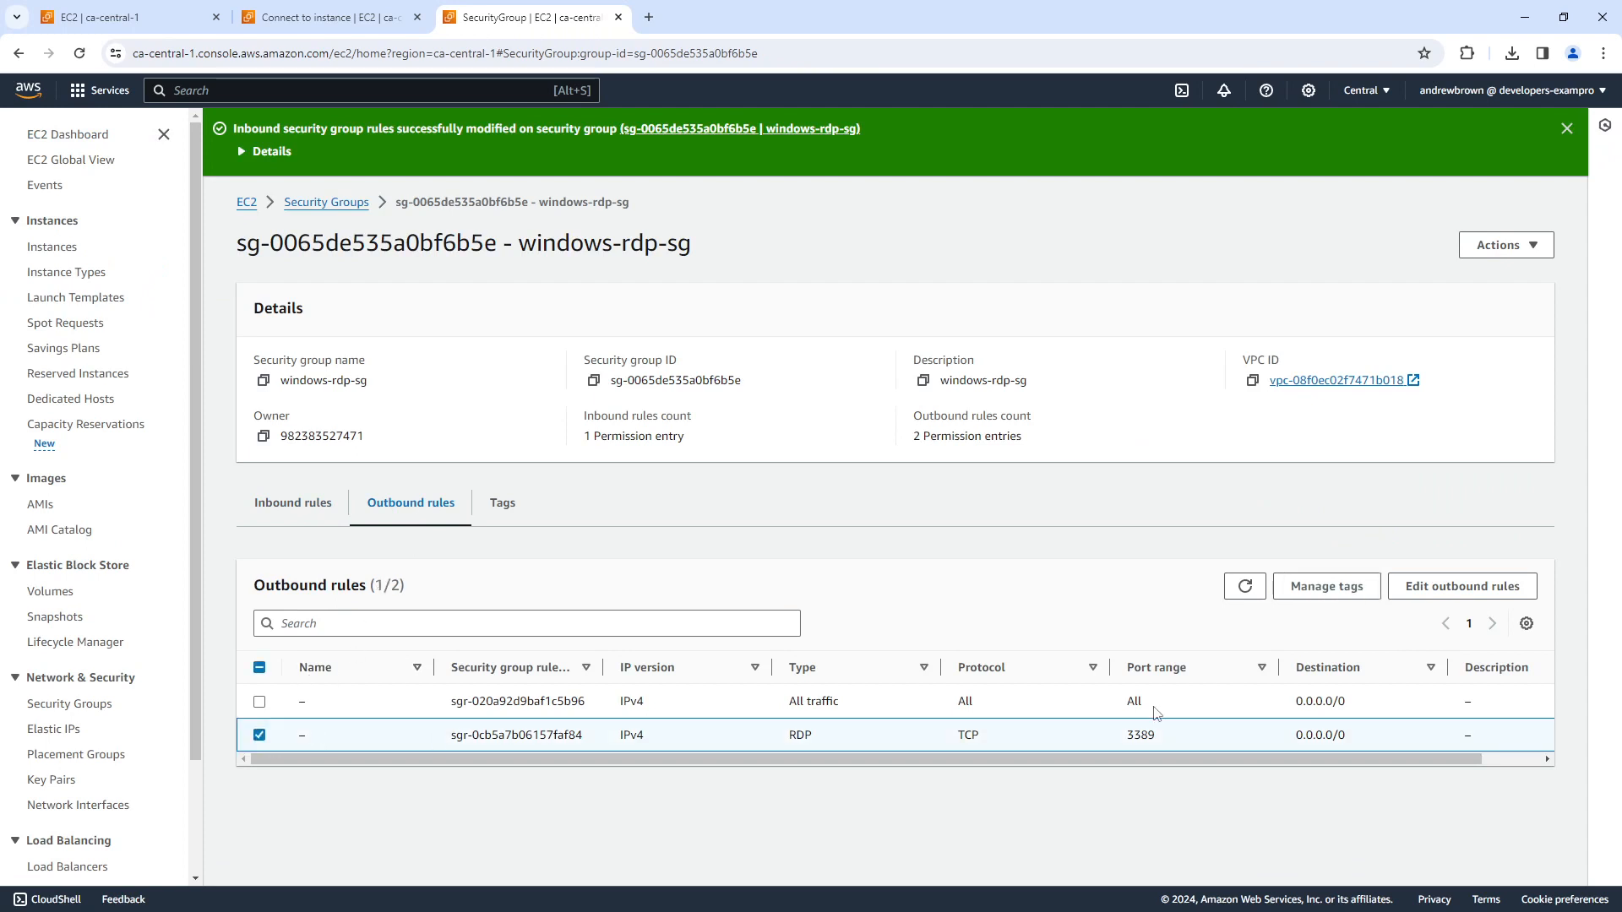
{"action": "left_click", "coordinate": [1463, 586]}
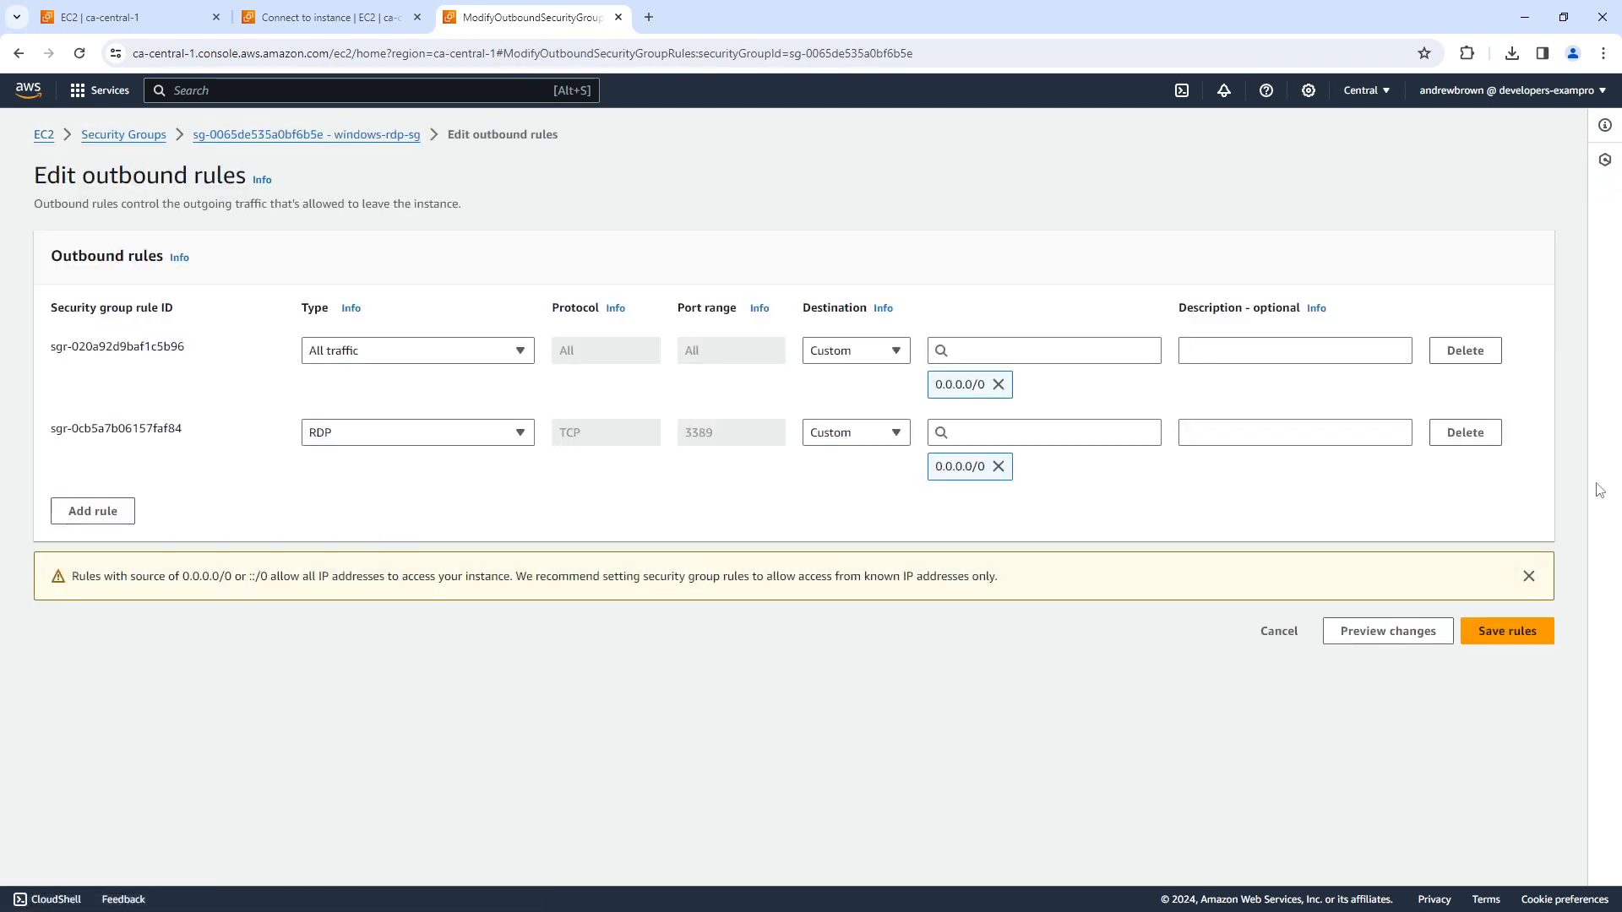
{"action": "left_click", "coordinate": [1465, 433]}
{"action": "left_click", "coordinate": [1506, 549]}
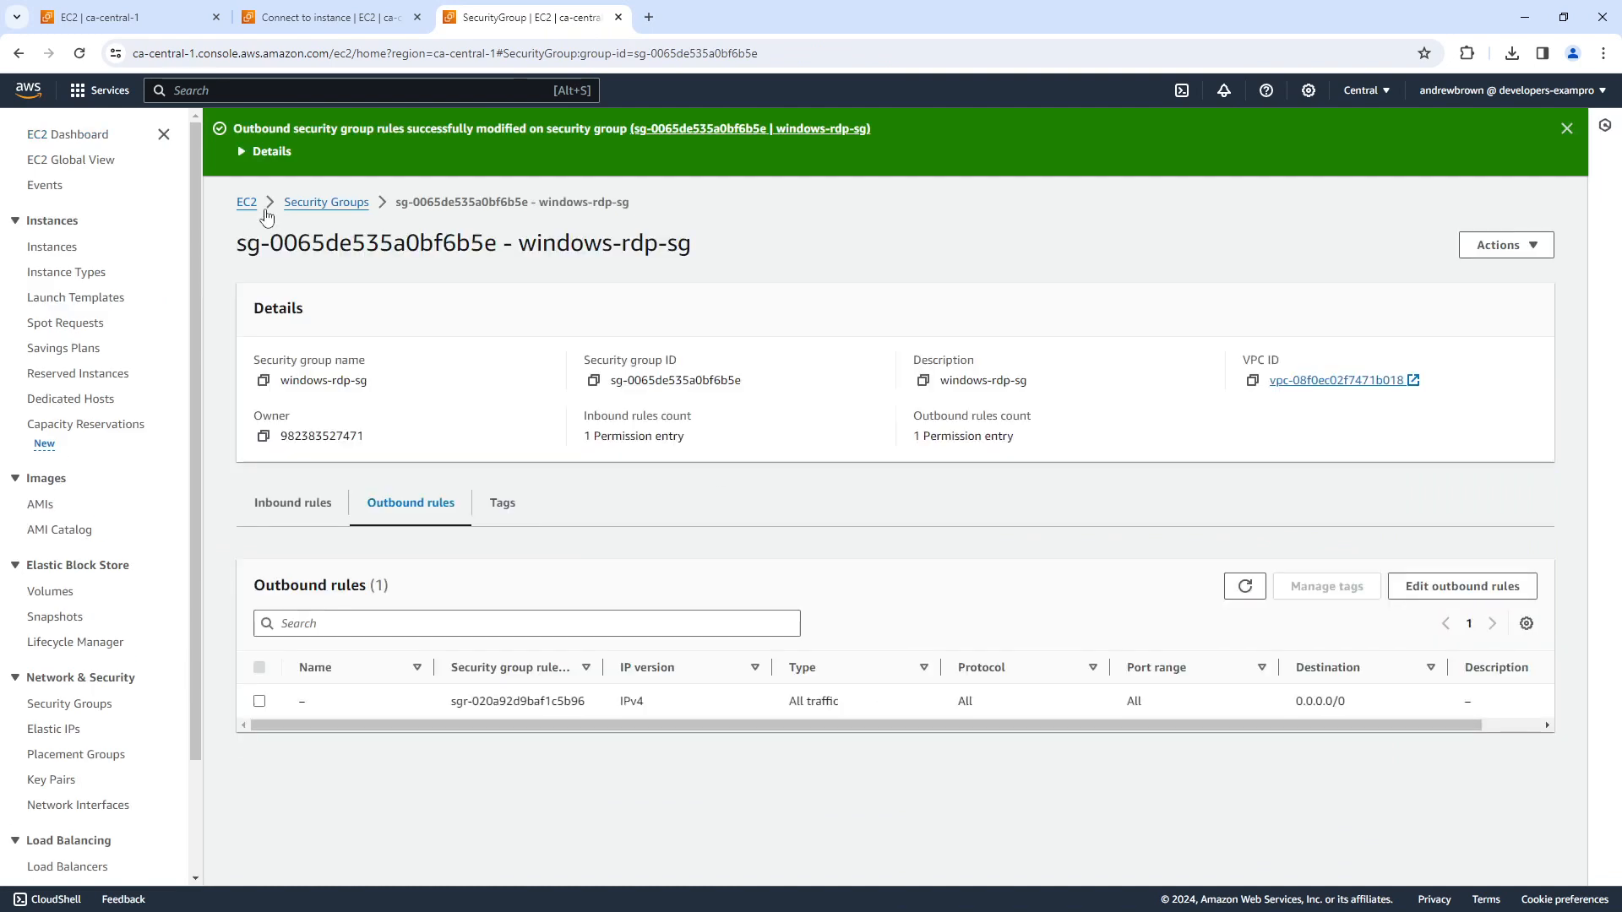
{"action": "left_click", "coordinate": [329, 16]}
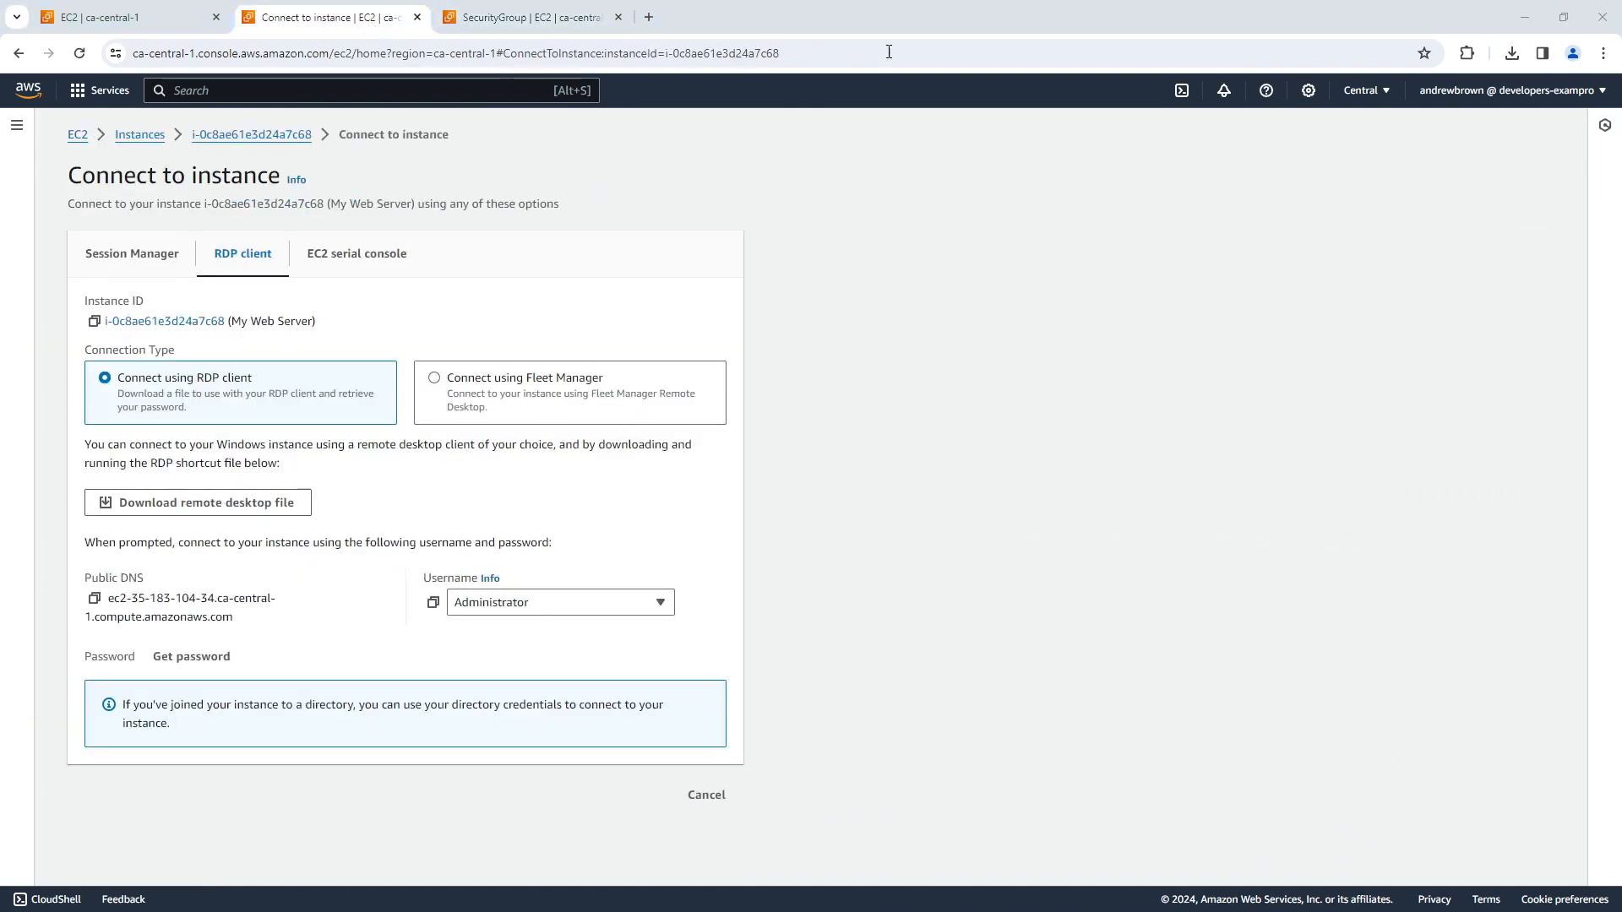
Connect past the RDP warning and drag the Administrator credentials prompt out of view.
{"action": "left_click", "coordinate": [927, 554]}
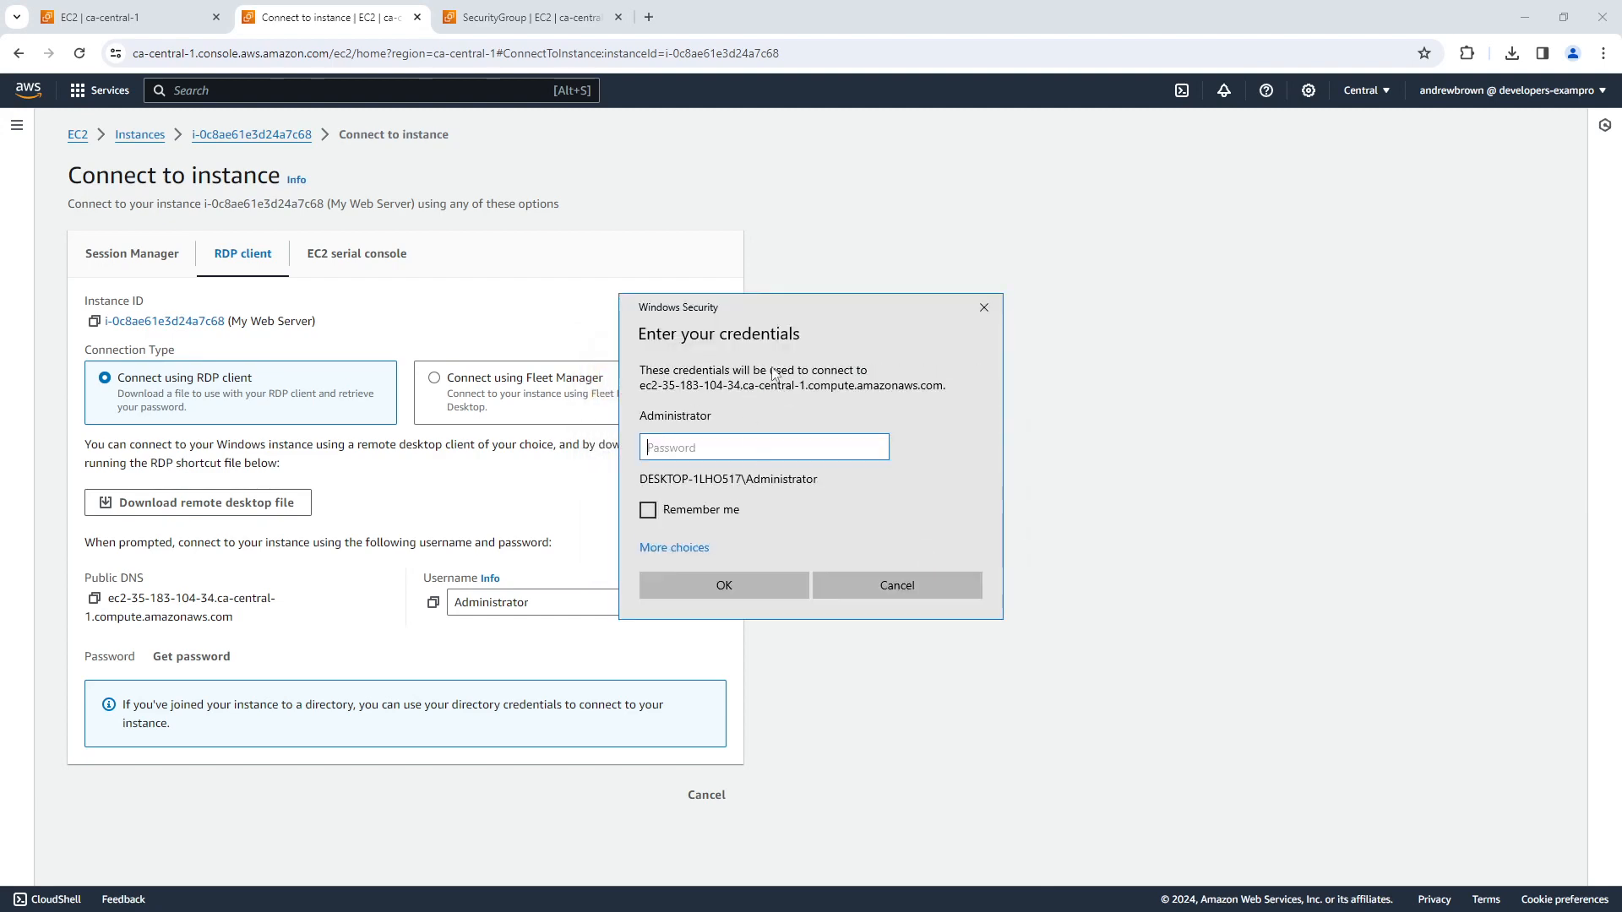
{"action": "left_click_drag", "start_coordinate": [809, 310], "coordinate": [1264, 304]}
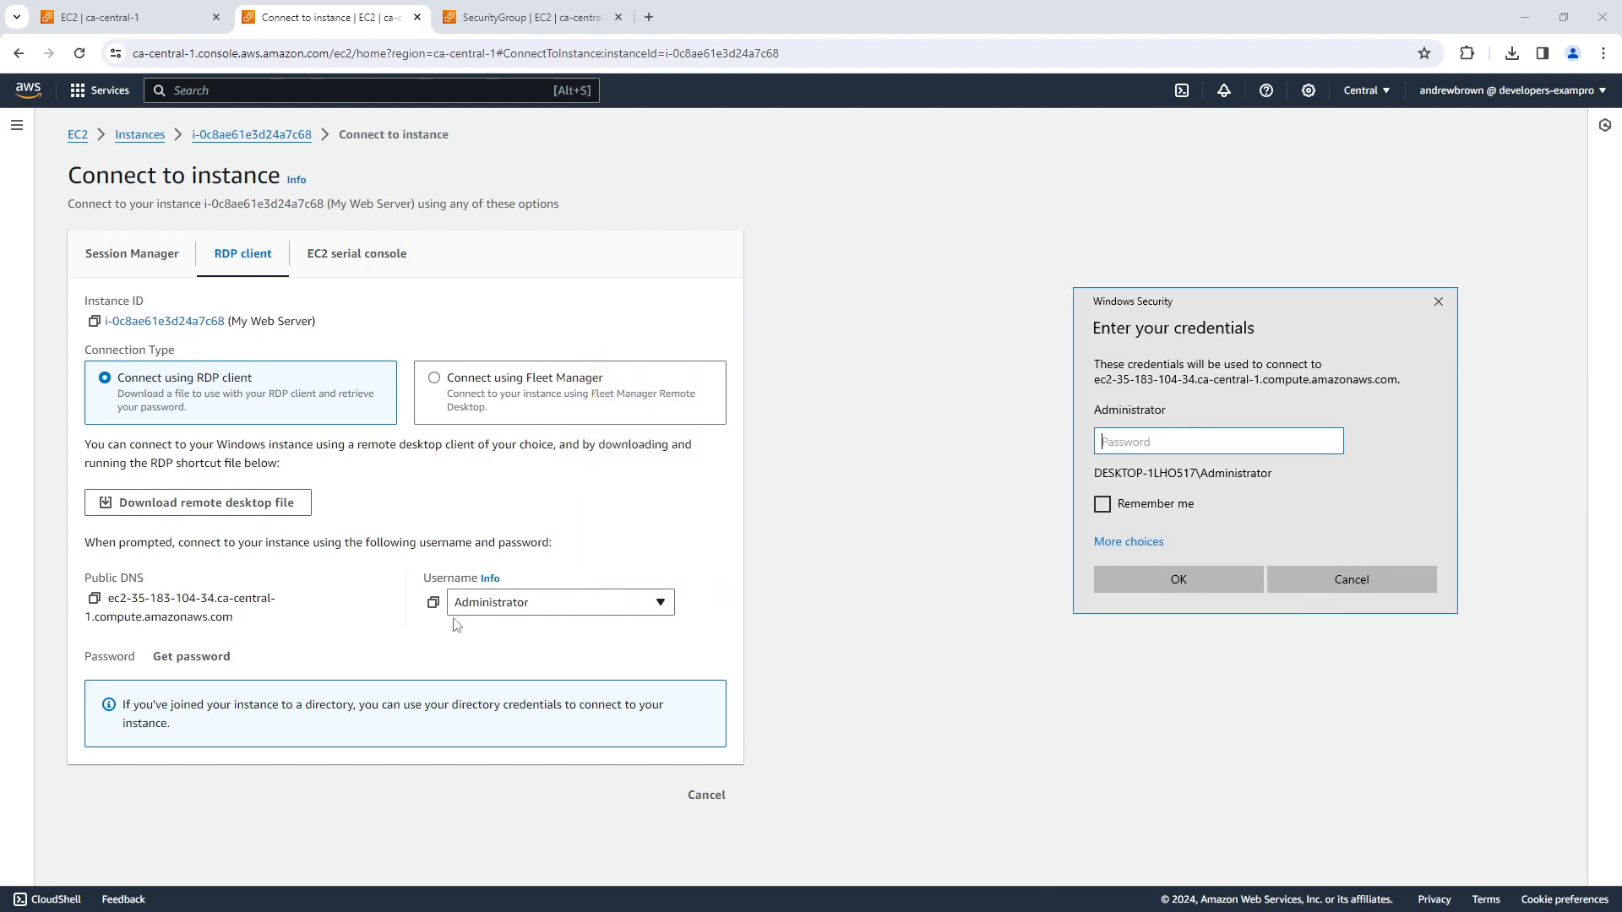
{"action": "left_click_drag", "start_coordinate": [1254, 307], "coordinate": [1180, 260]}
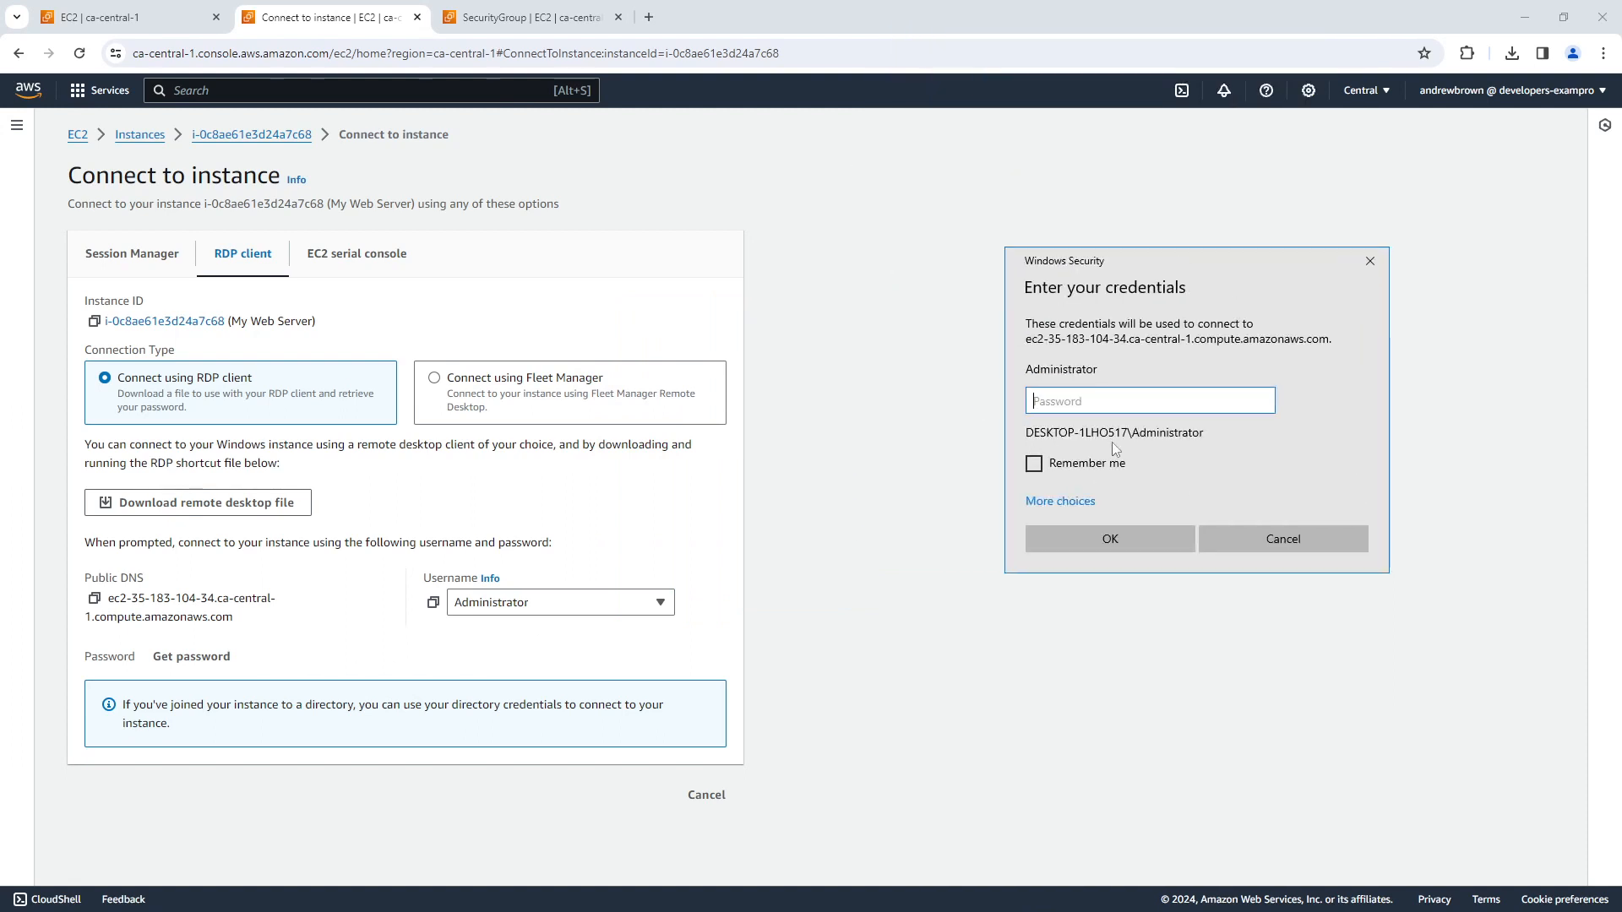
{"action": "left_click_drag", "start_coordinate": [1192, 262], "coordinate": [976, 6]}
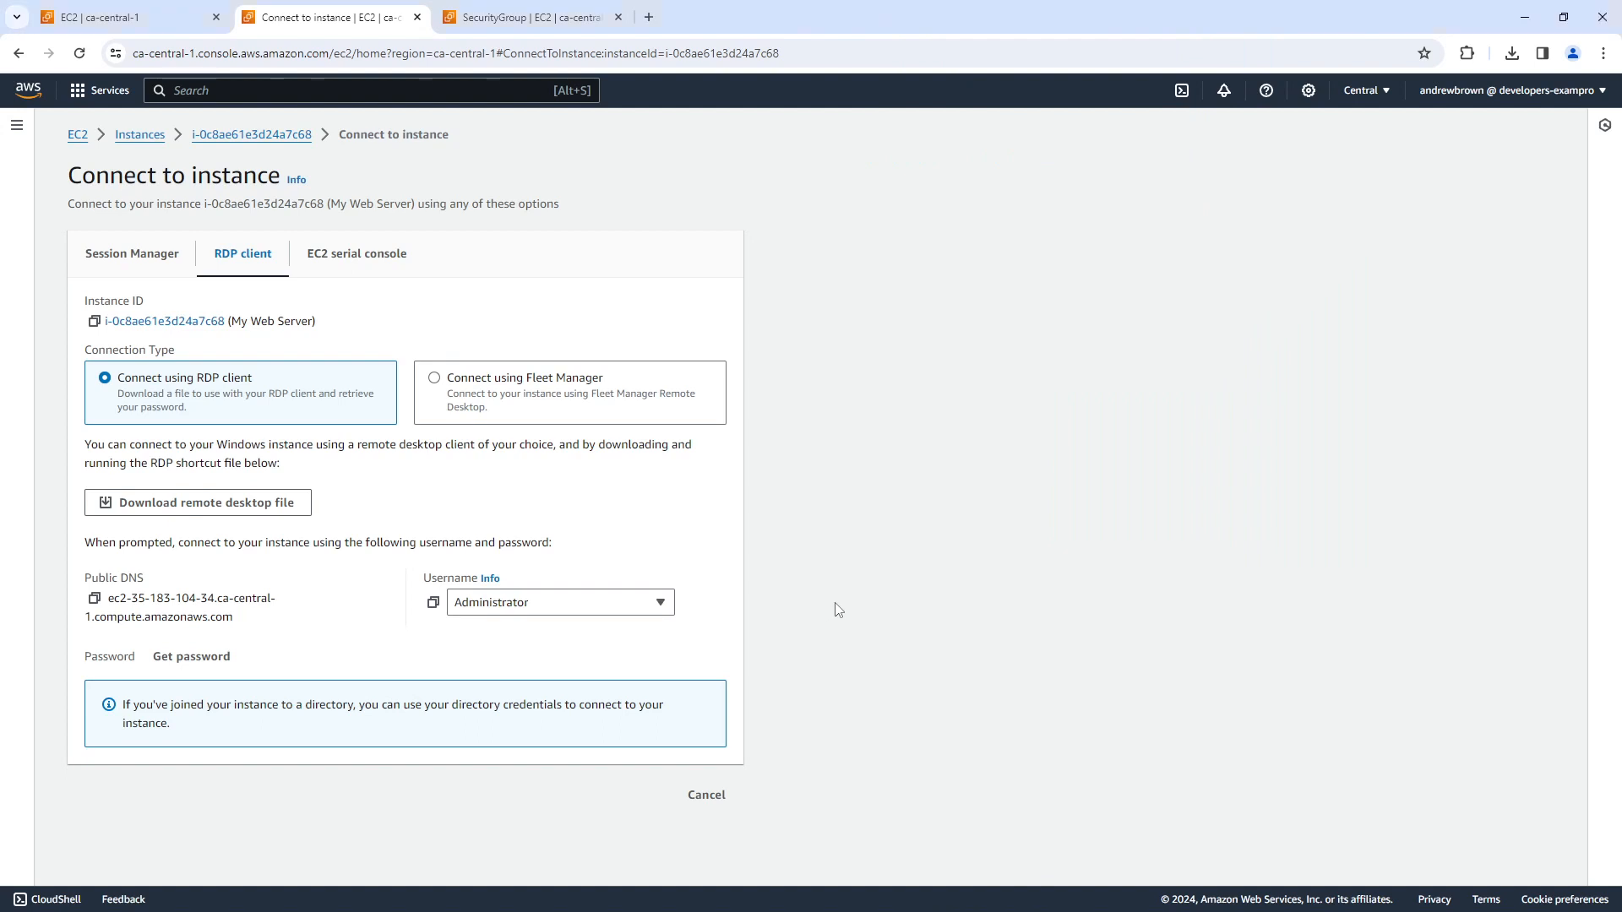
Go to Get Windows password and copy the Windows-RDP.pem private key from VS Code.
{"action": "left_click", "coordinate": [192, 657]}
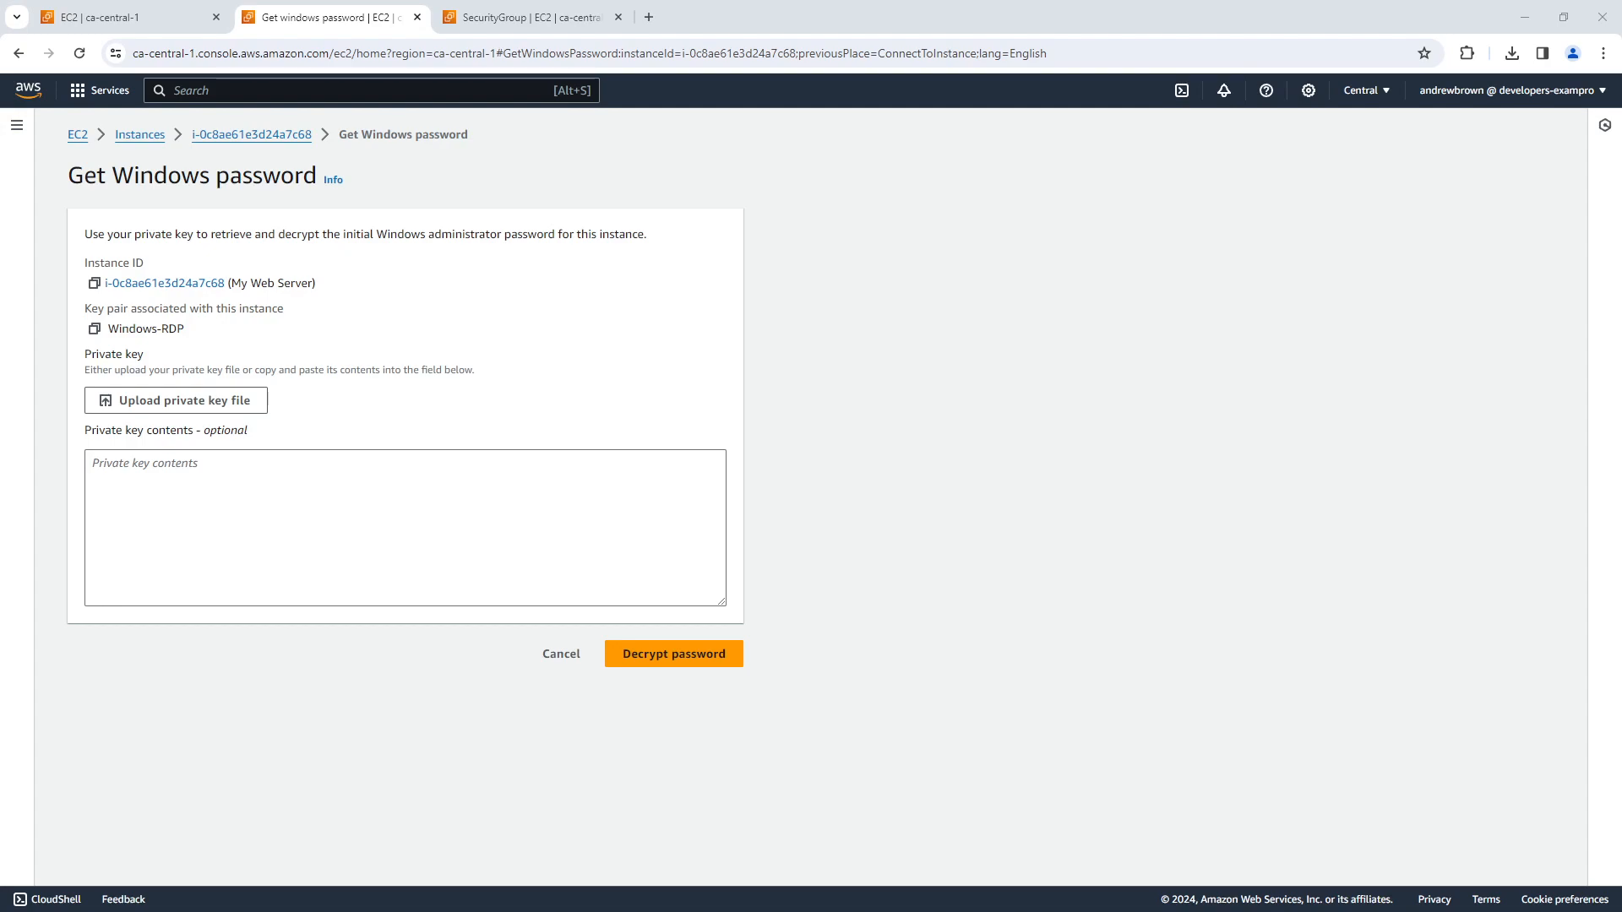
{"action": "key", "text": "alt+Tab"}
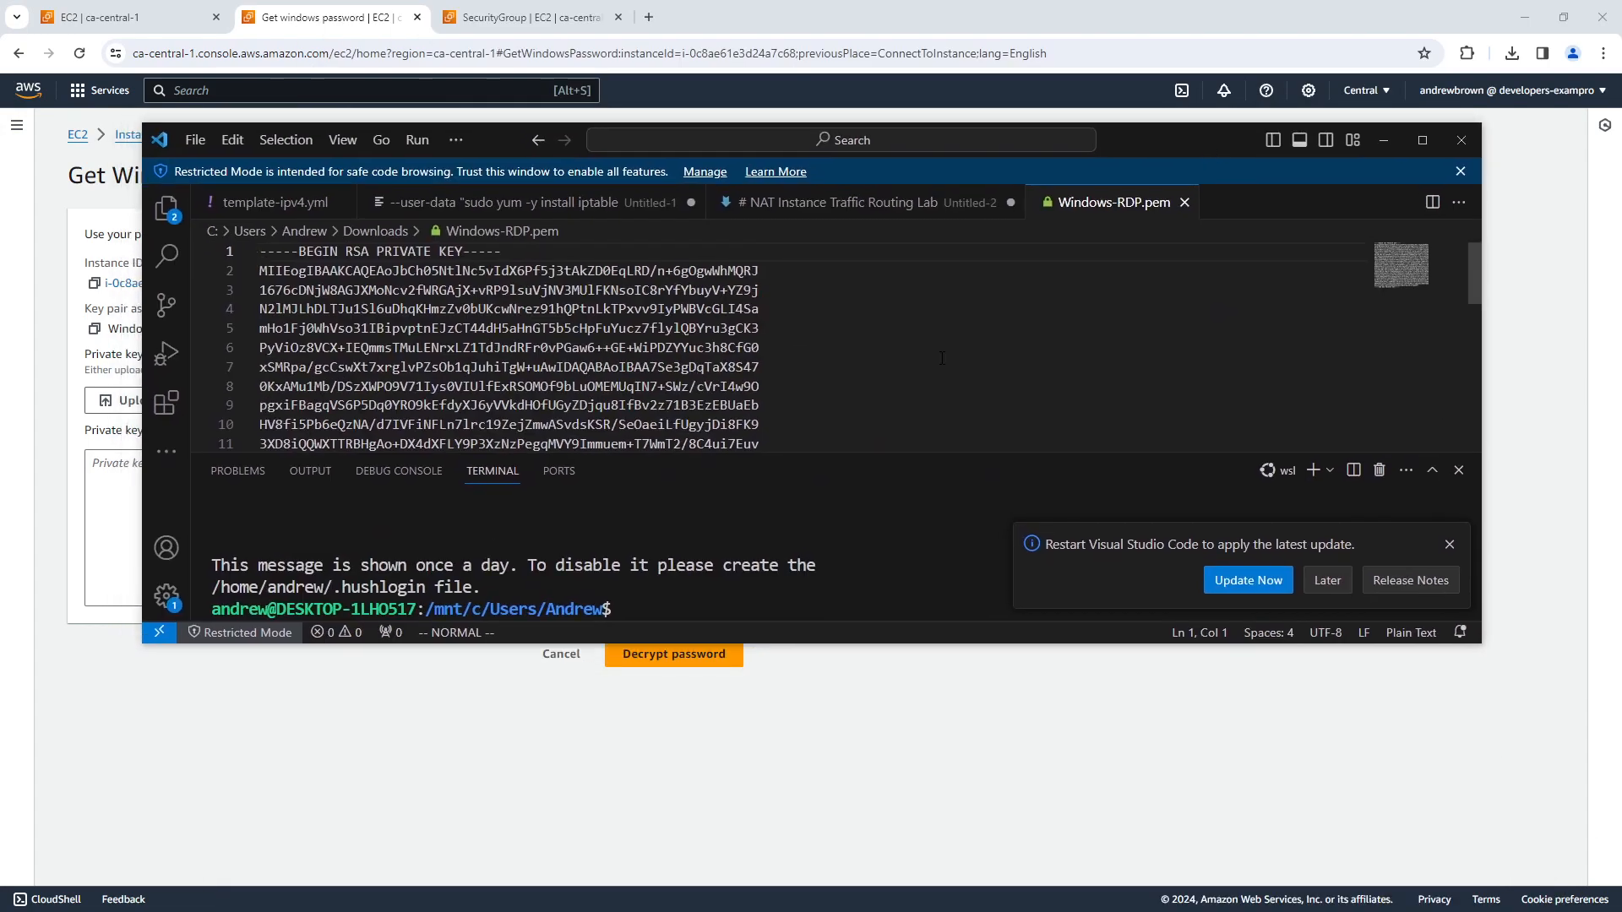
{"action": "scroll", "coordinate": [507, 342], "scroll_direction": "up", "scroll_amount": 5}
{"action": "key", "text": "ctrl+a"}
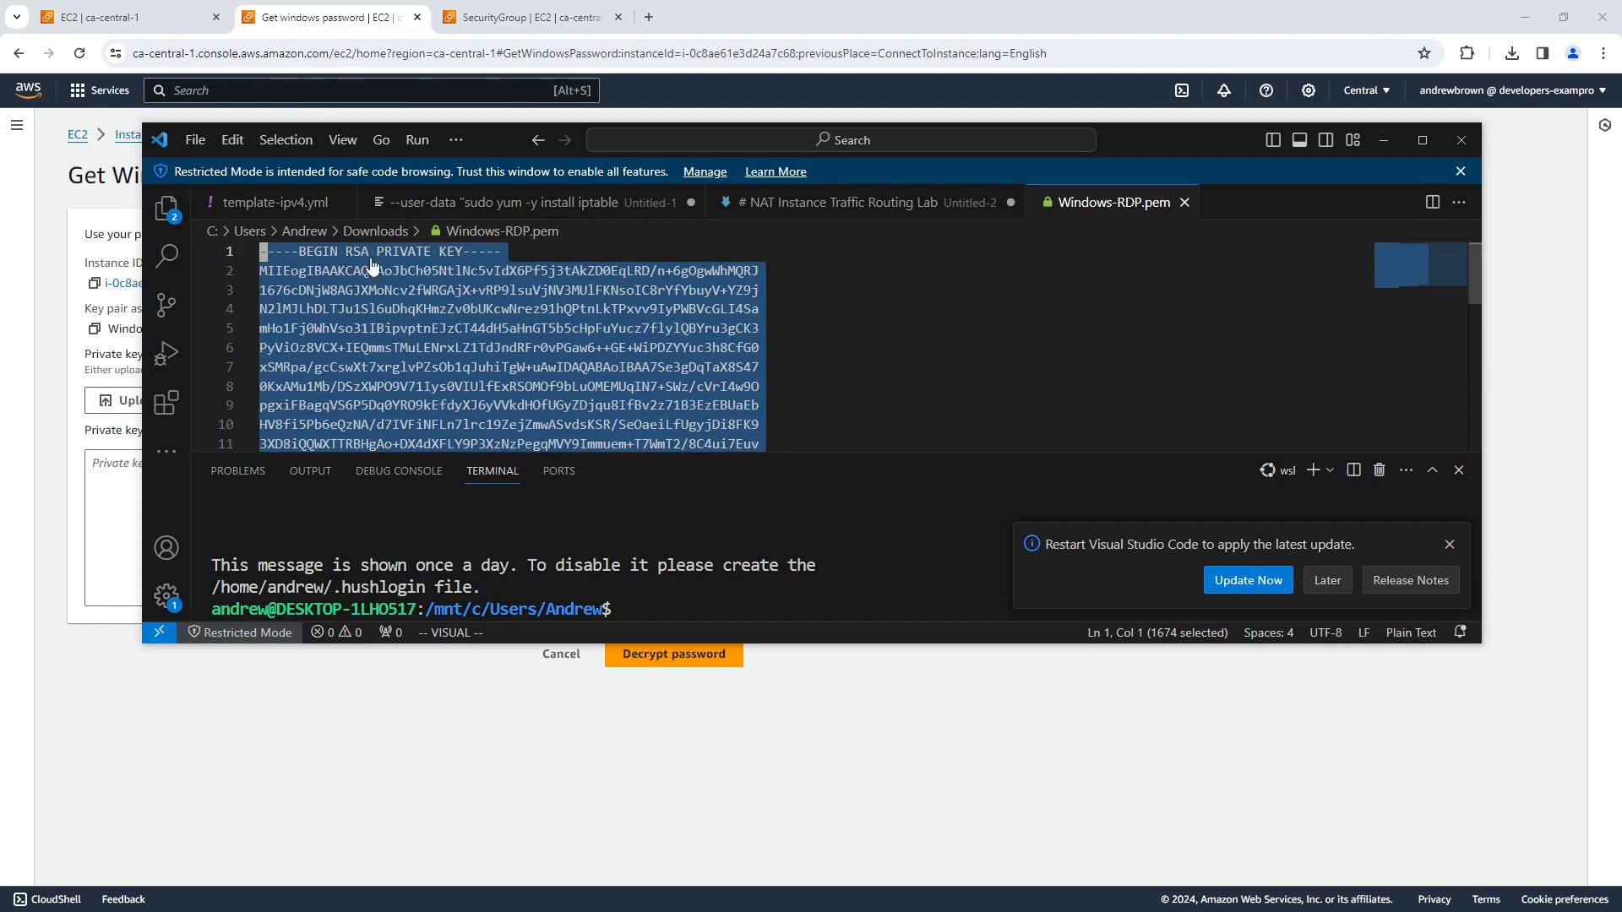
{"action": "right_click", "coordinate": [492, 349]}
{"action": "left_click", "coordinate": [488, 445]}
Paste the private key into Private key contents and decrypt the Administrator password.
{"action": "left_click_drag", "start_coordinate": [888, 139], "coordinate": [887, 0]}
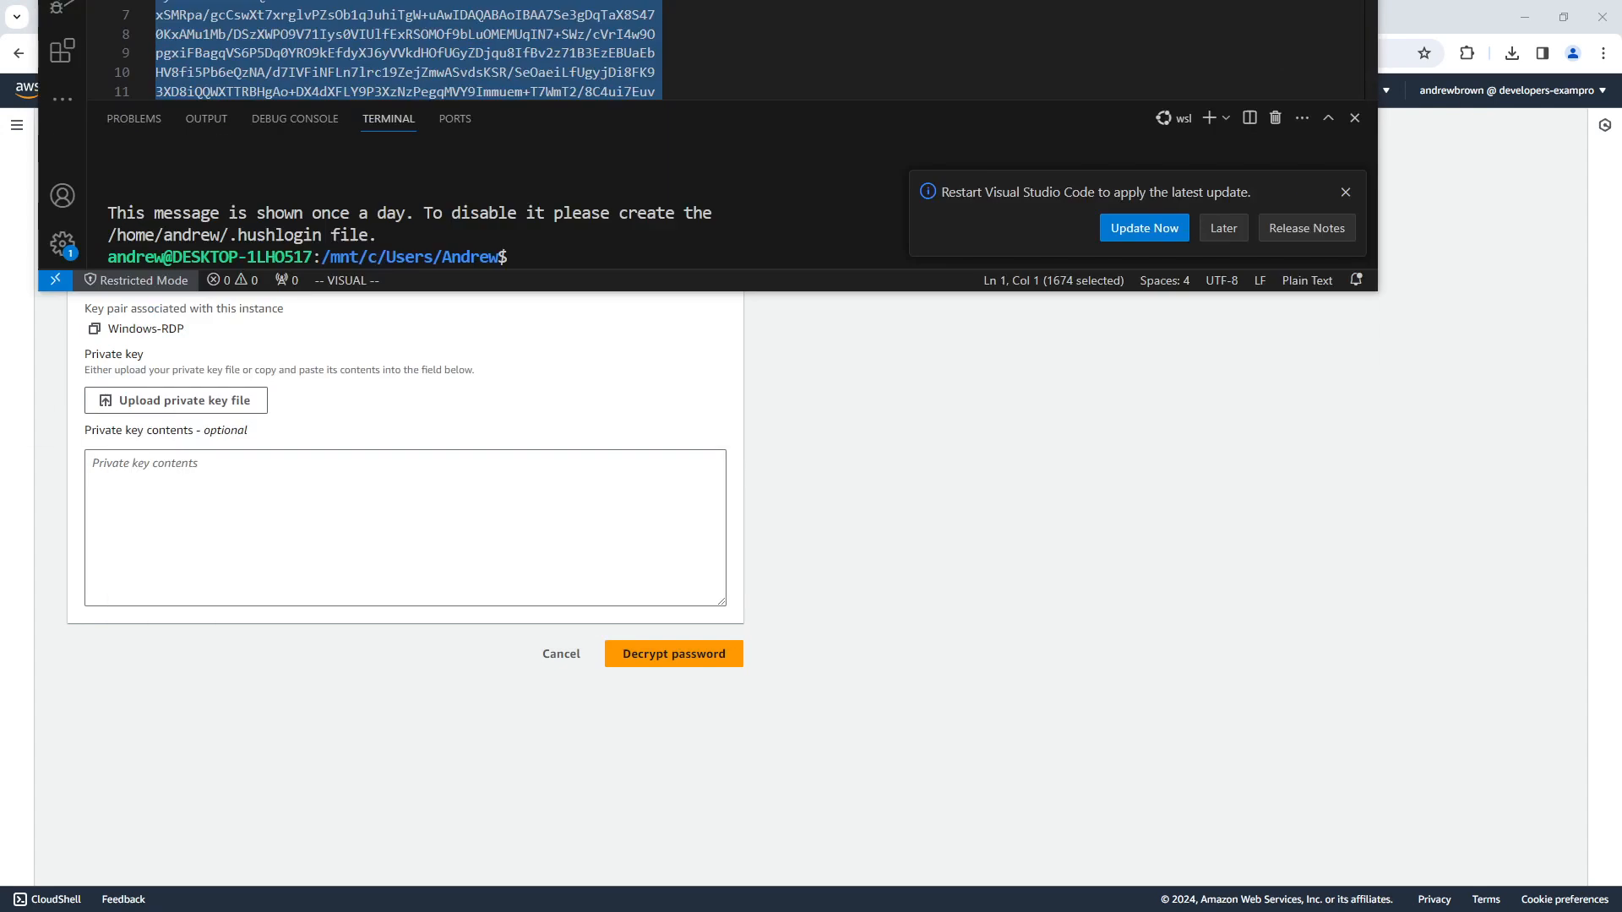
{"action": "right_click", "coordinate": [551, 512]}
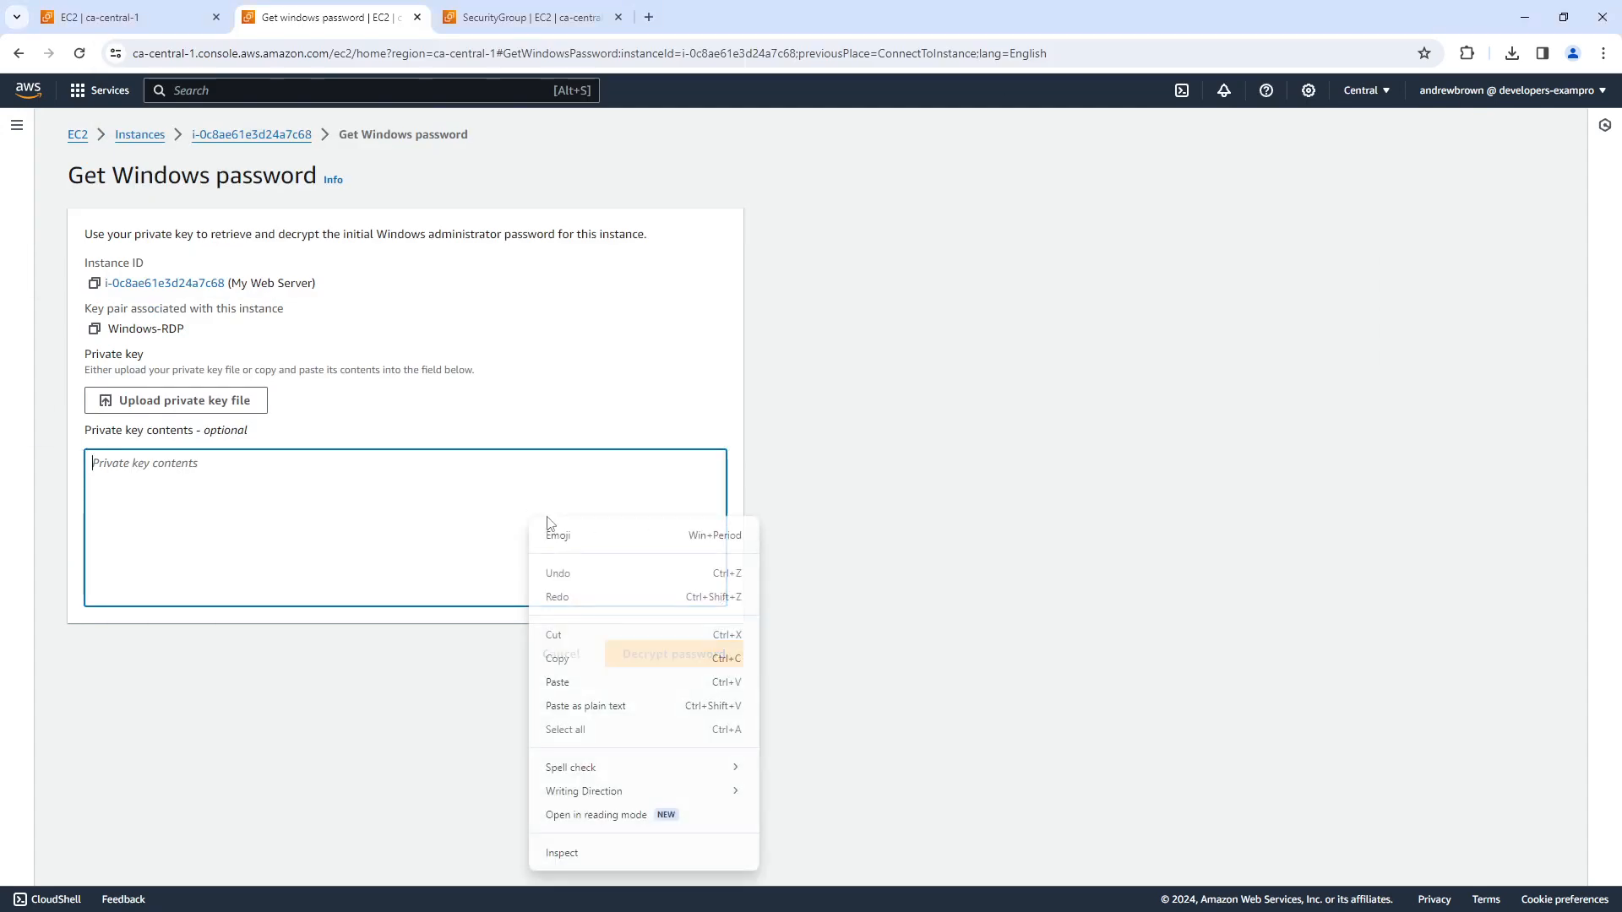
{"action": "left_click", "coordinate": [583, 663]}
{"action": "scroll", "coordinate": [468, 543], "scroll_direction": "up", "scroll_amount": 10}
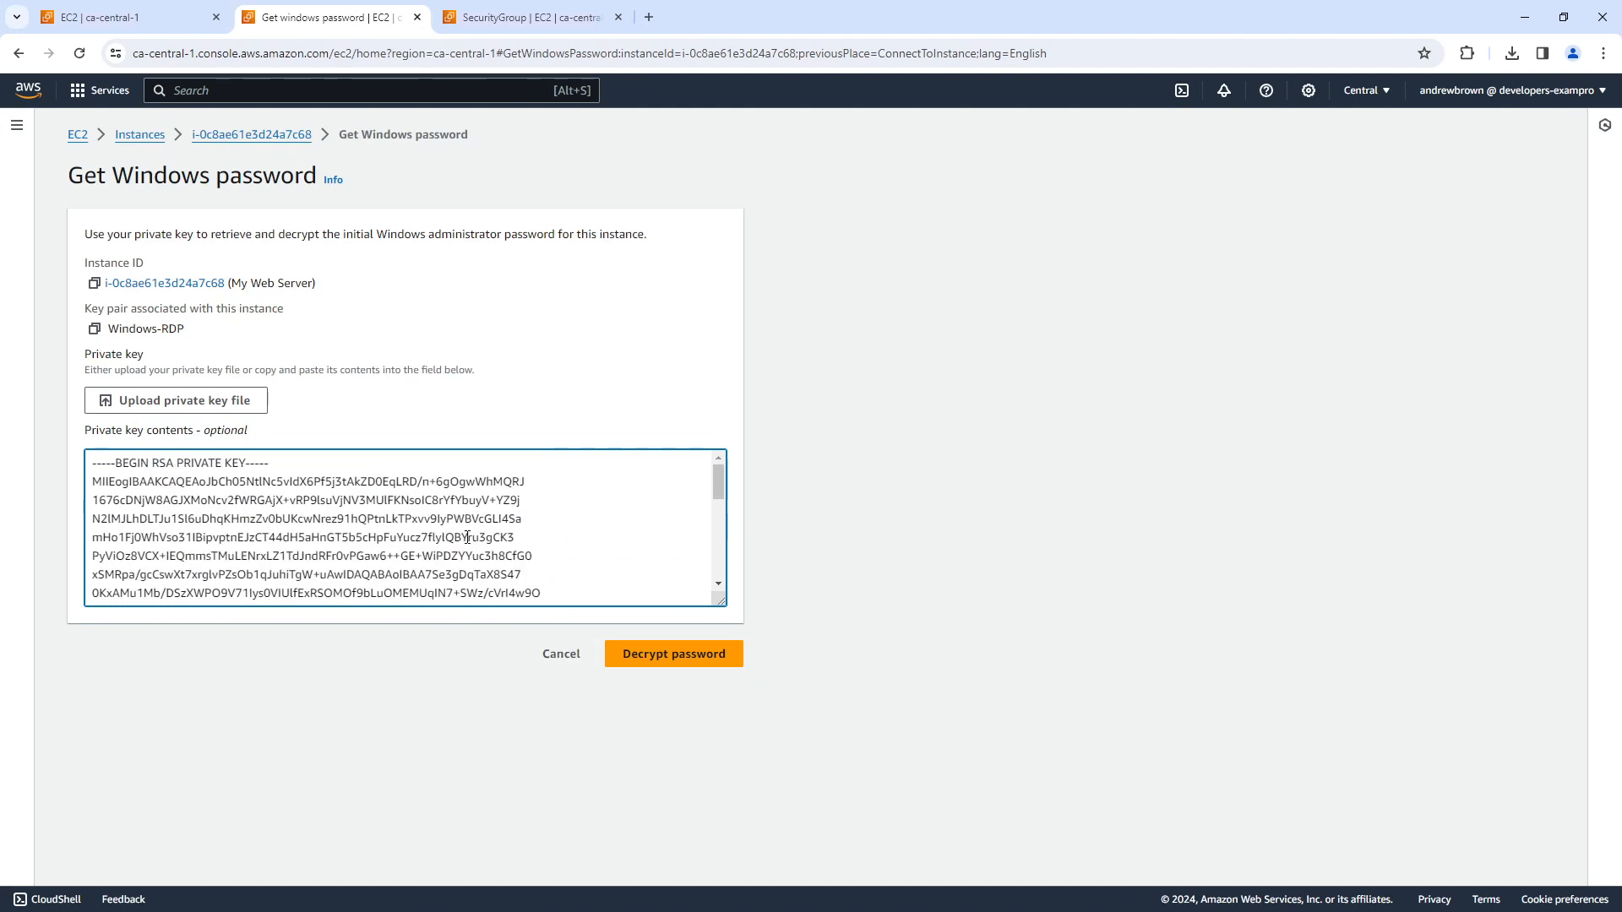
{"action": "left_click", "coordinate": [673, 655]}
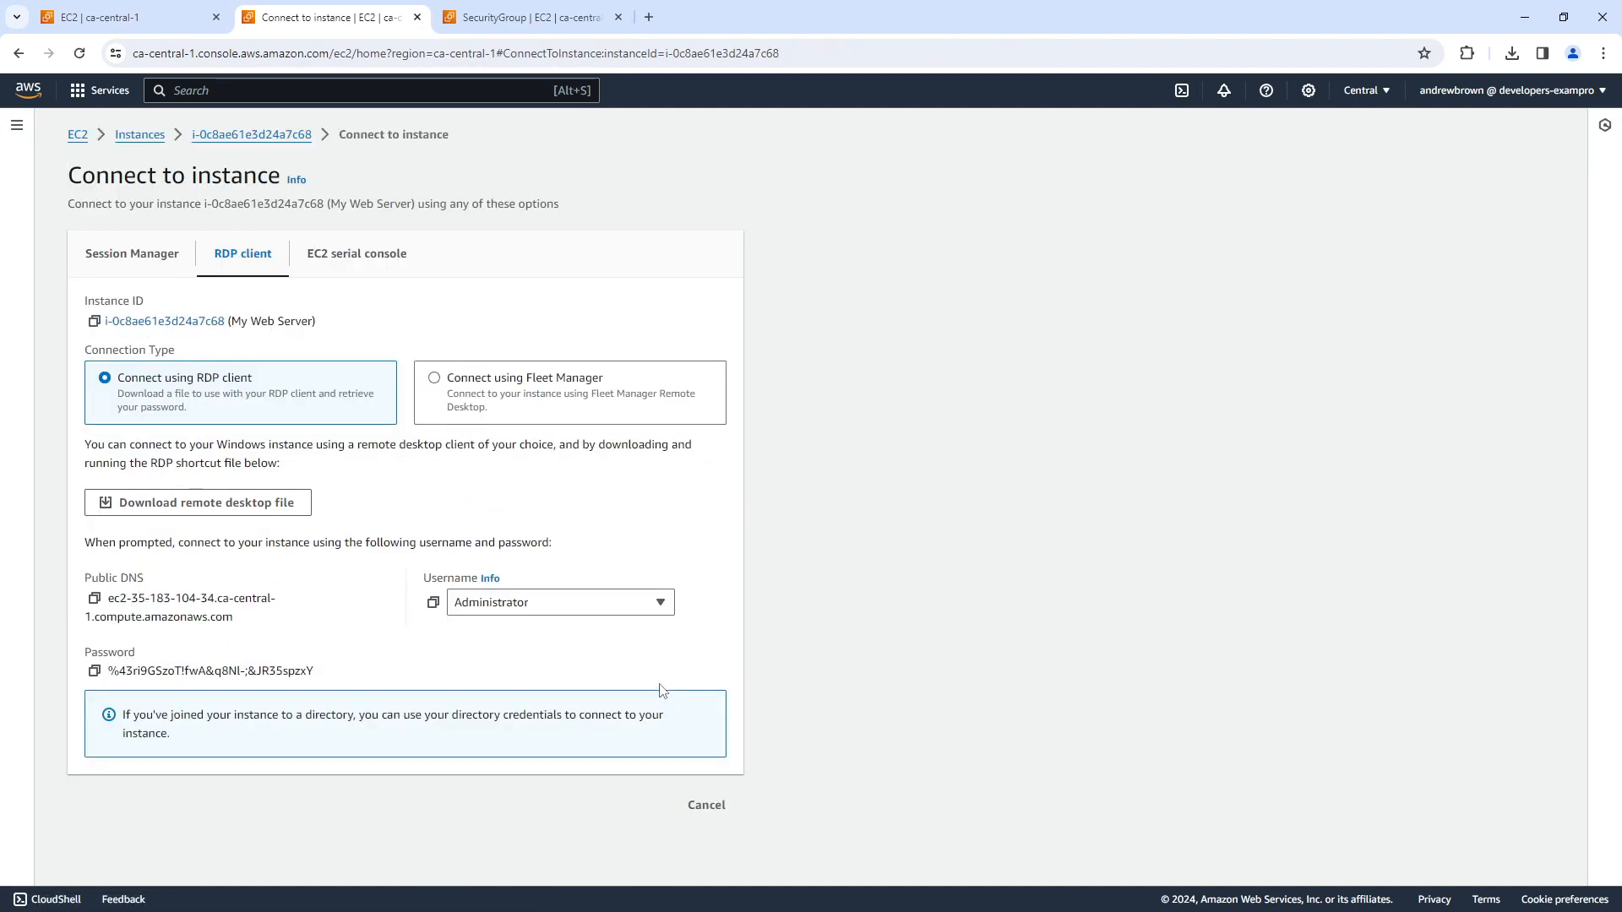
Copy the decrypted password and launch the RDP file, bringing the credentials prompt into view.
{"action": "left_click", "coordinate": [93, 671]}
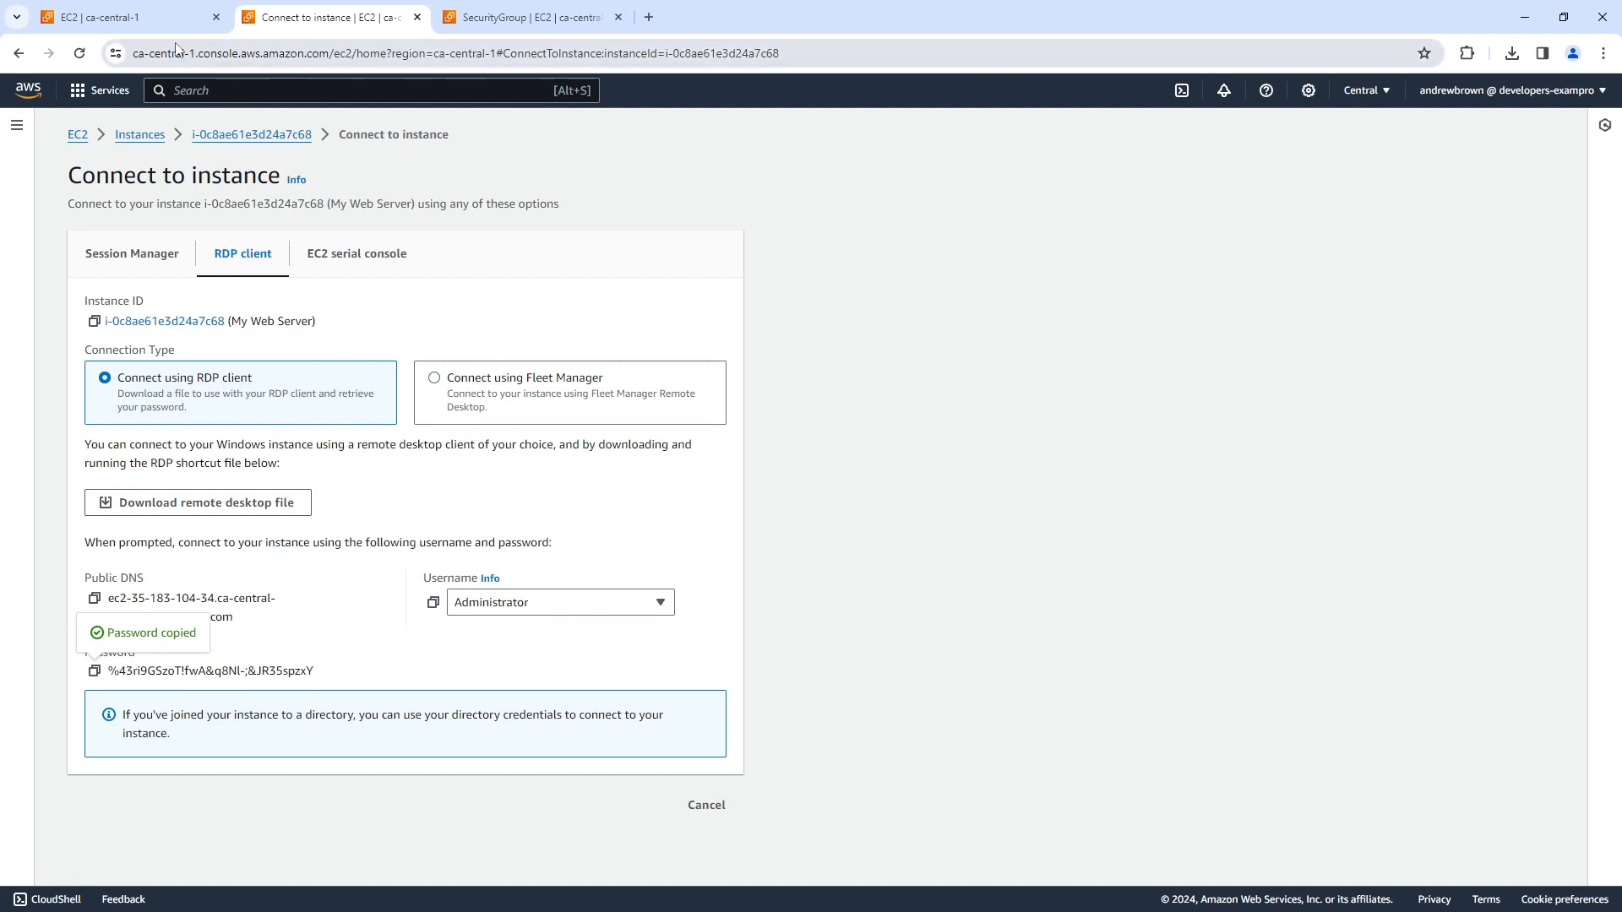
{"action": "key", "text": "alt+Tab"}
{"action": "left_click_drag", "start_coordinate": [1128, 7], "coordinate": [862, 286]}
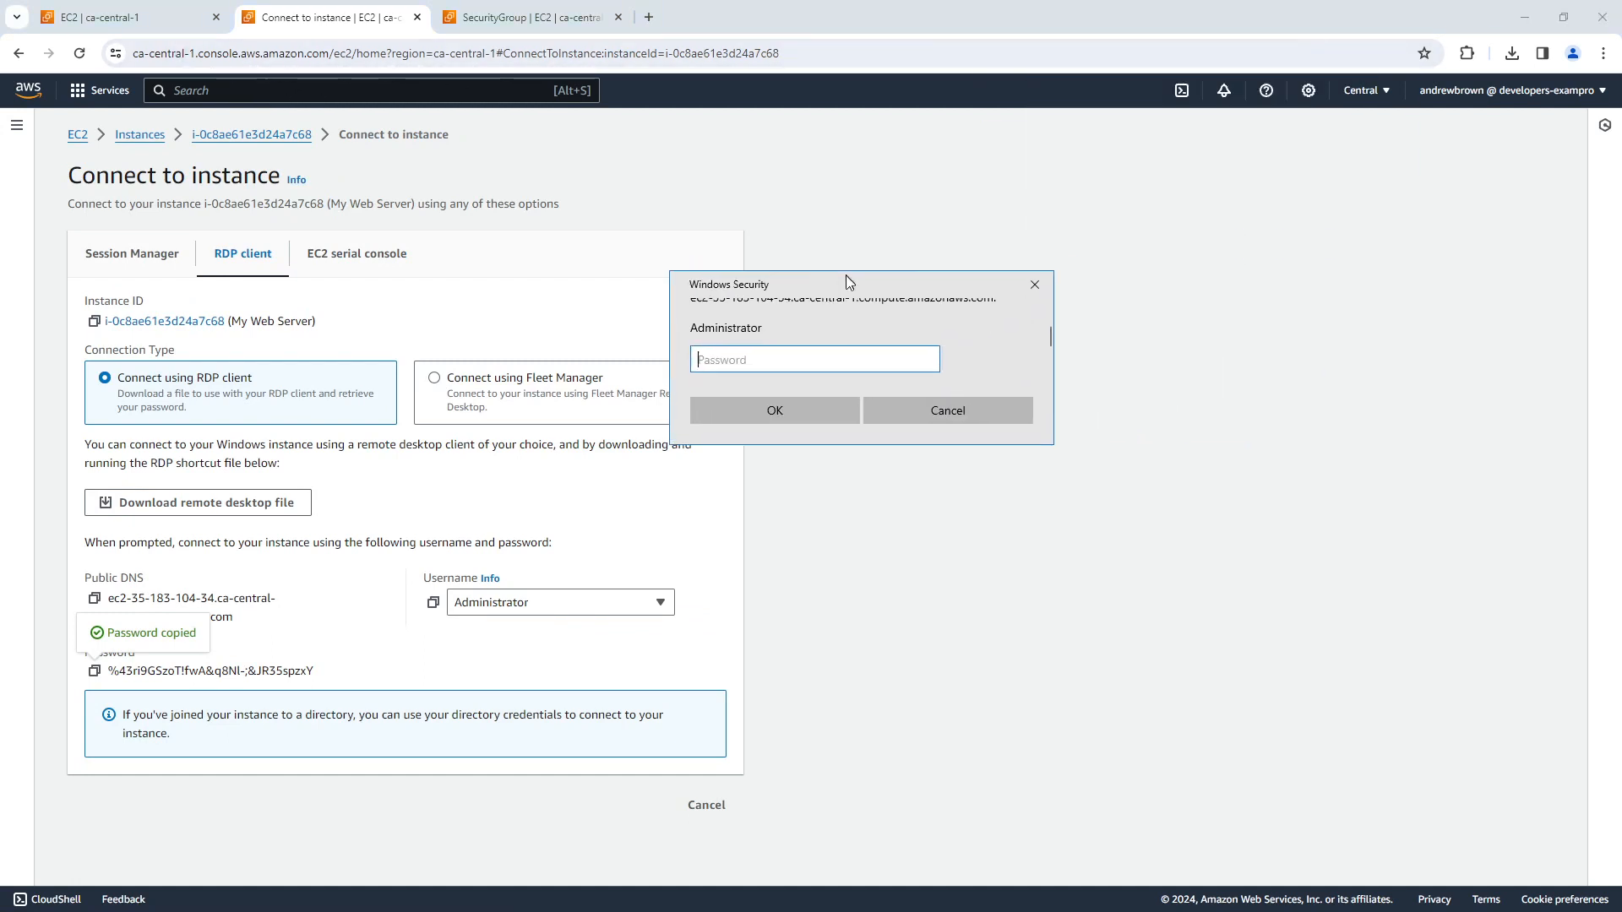
Log in as Administrator with the pasted password and accept the certificate warning to connect.
{"action": "right_click", "coordinate": [833, 431]}
{"action": "left_click", "coordinate": [875, 439]}
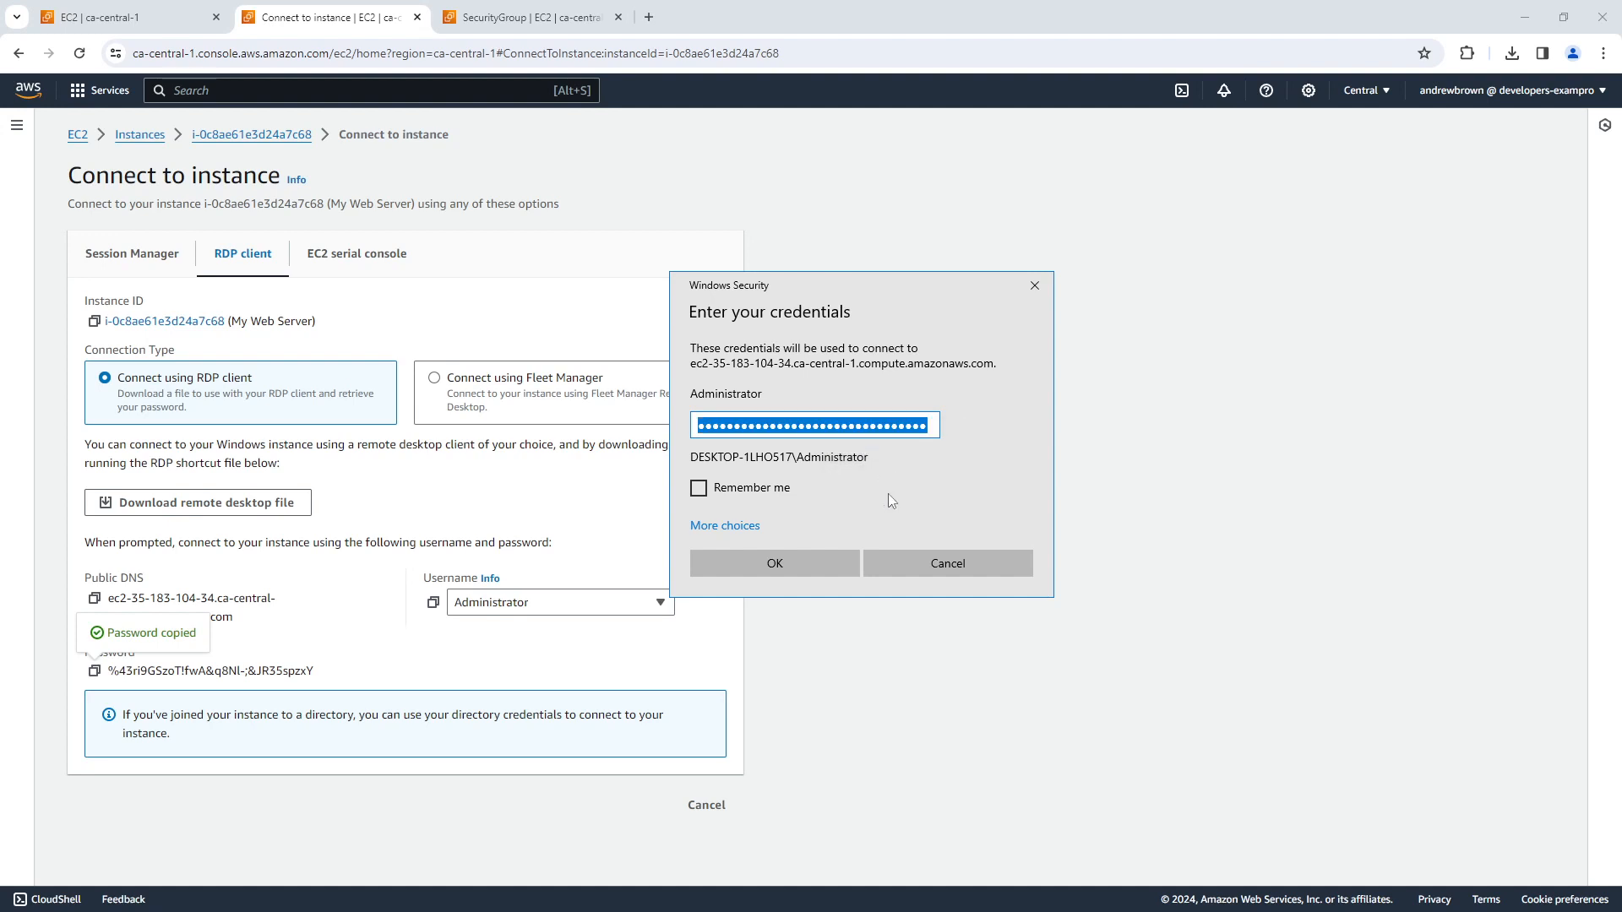
{"action": "left_click", "coordinate": [811, 563]}
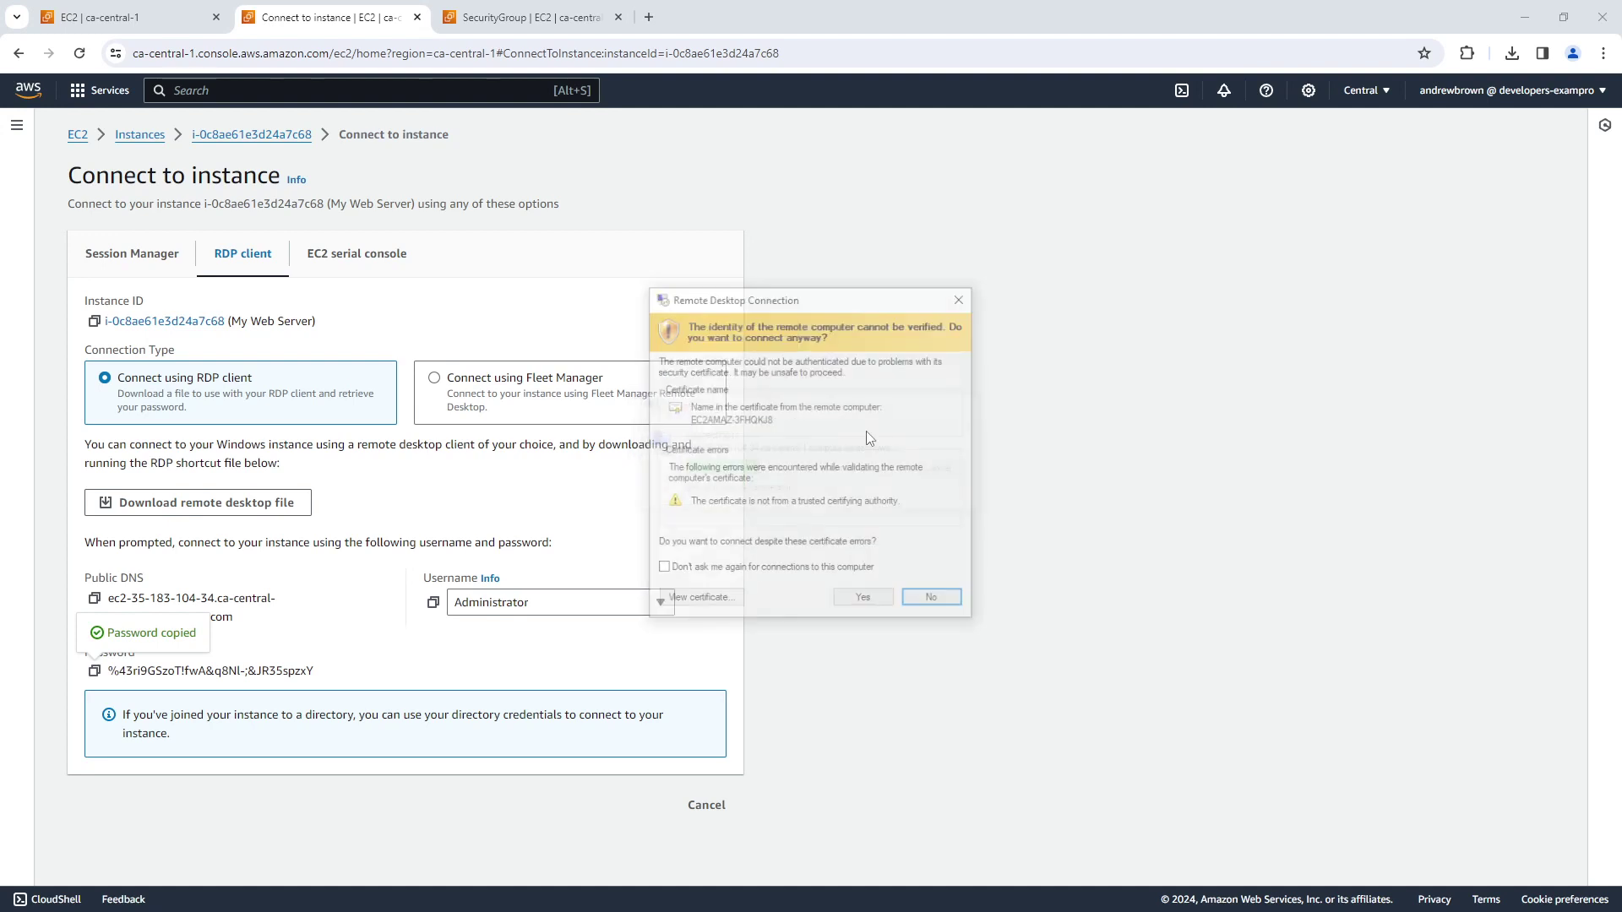
{"action": "left_click", "coordinate": [862, 596]}
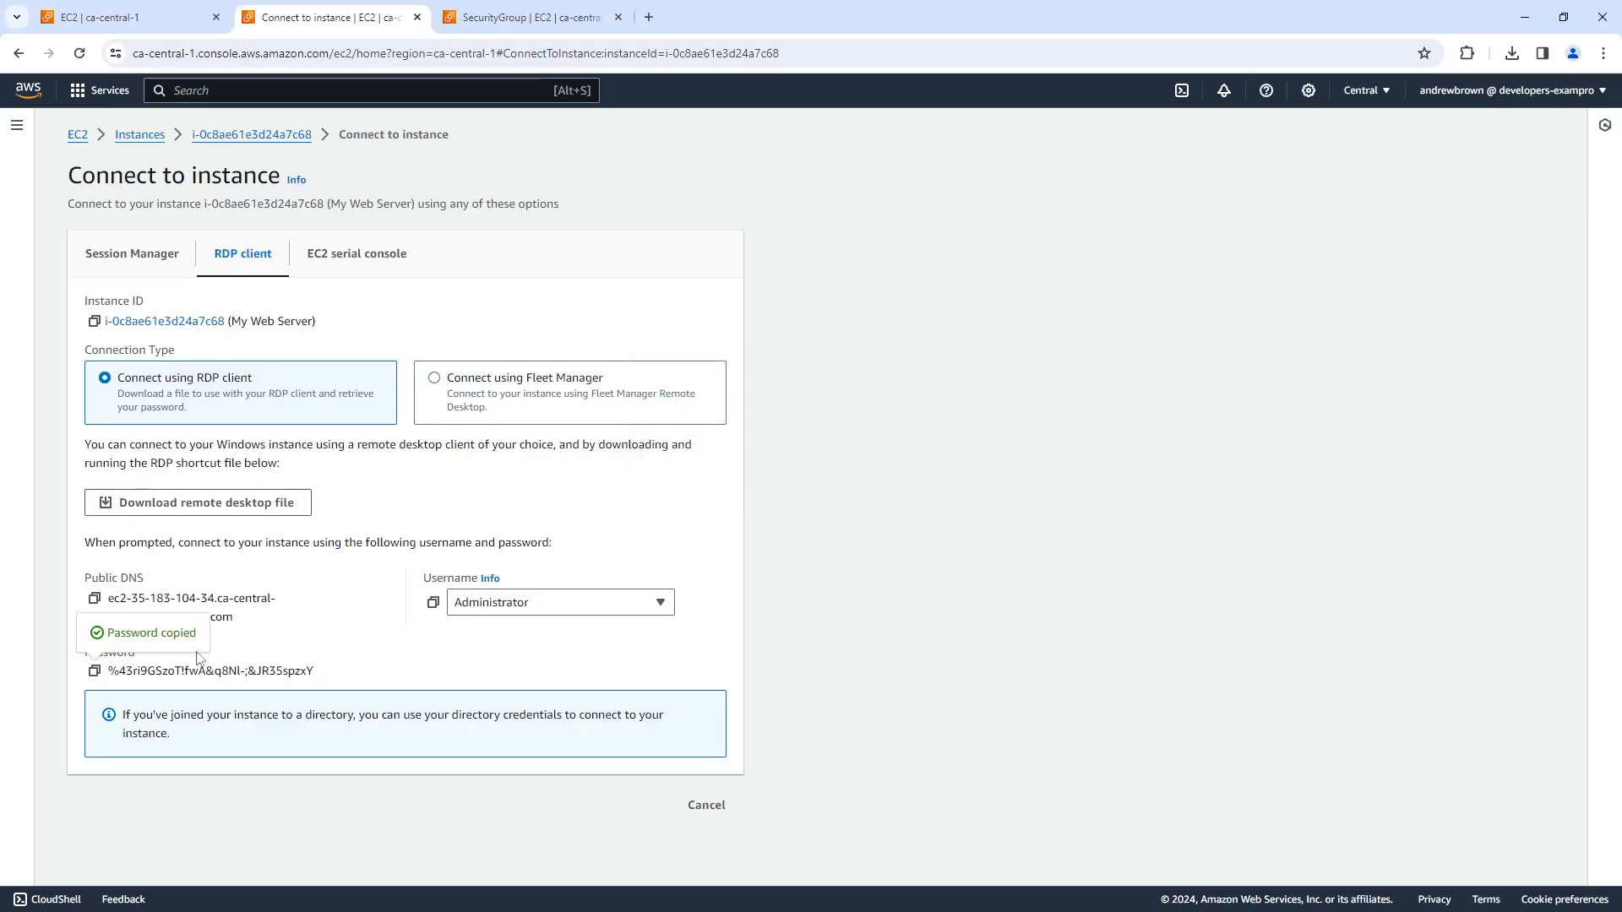
Choose Connect using Fleet Manager with key pair authentication via pasted key content.
{"action": "left_click", "coordinate": [456, 387]}
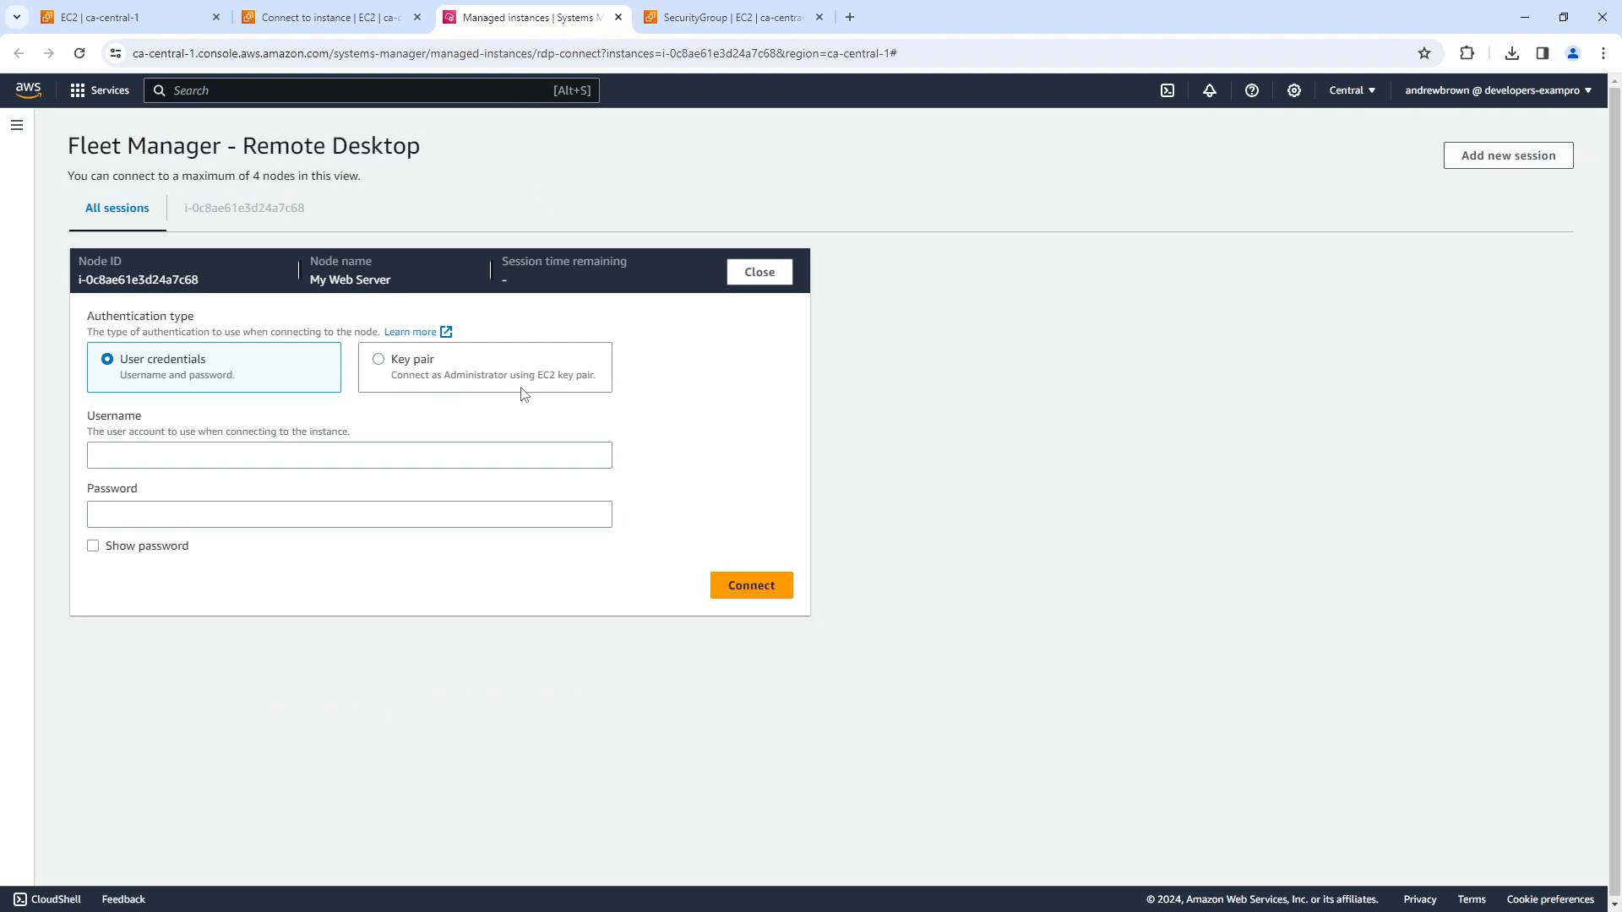
{"action": "left_click", "coordinate": [377, 361]}
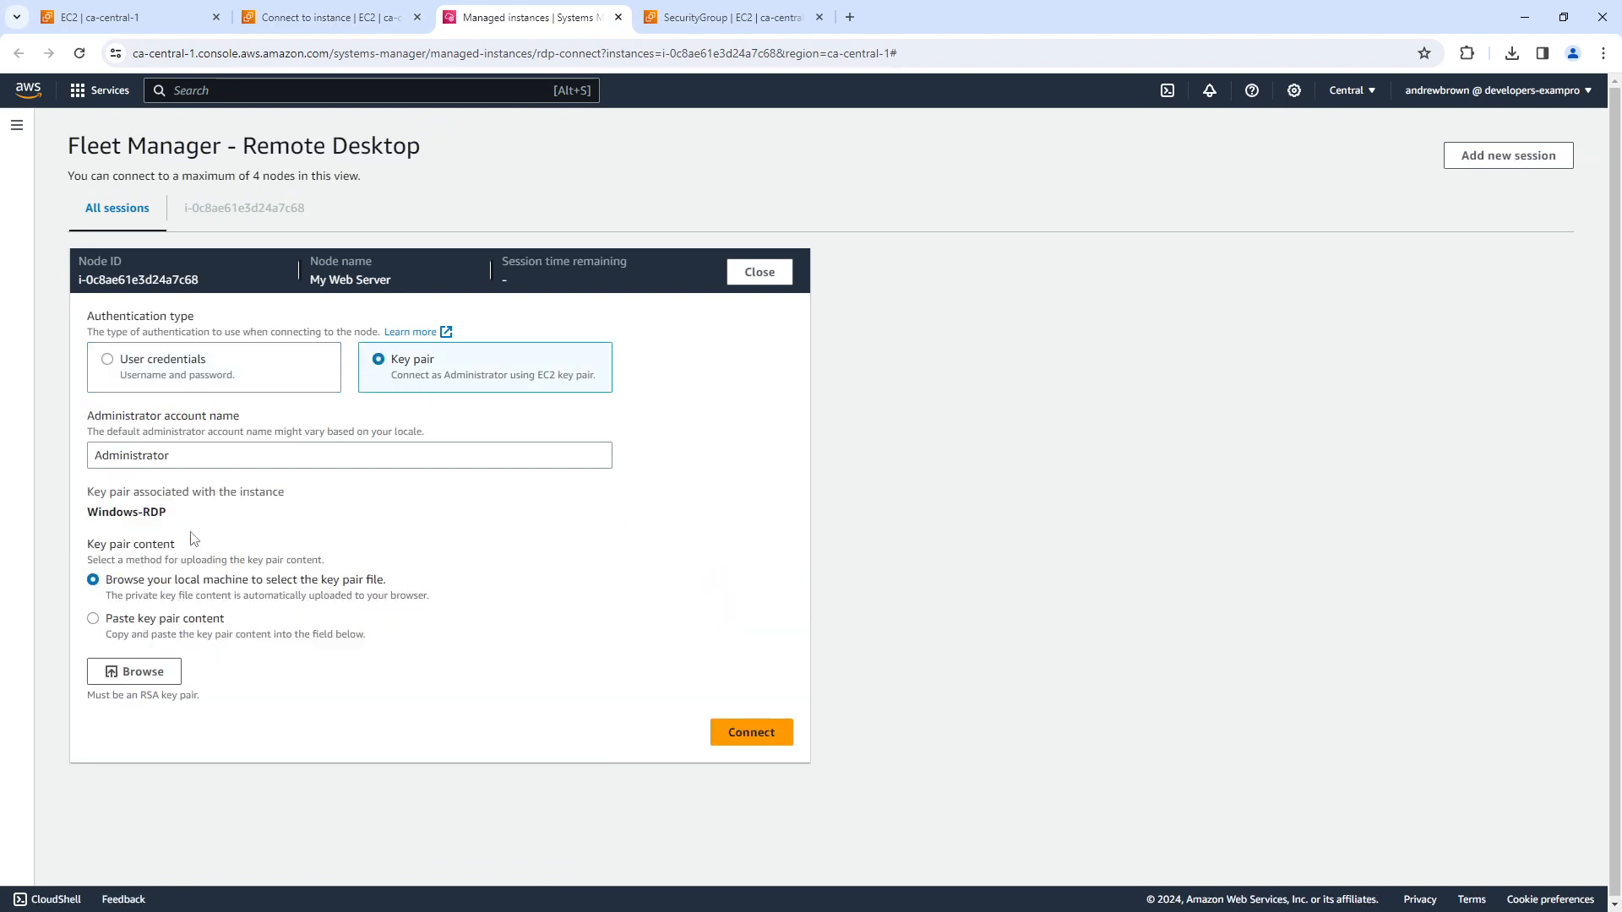
{"action": "left_click", "coordinate": [95, 620]}
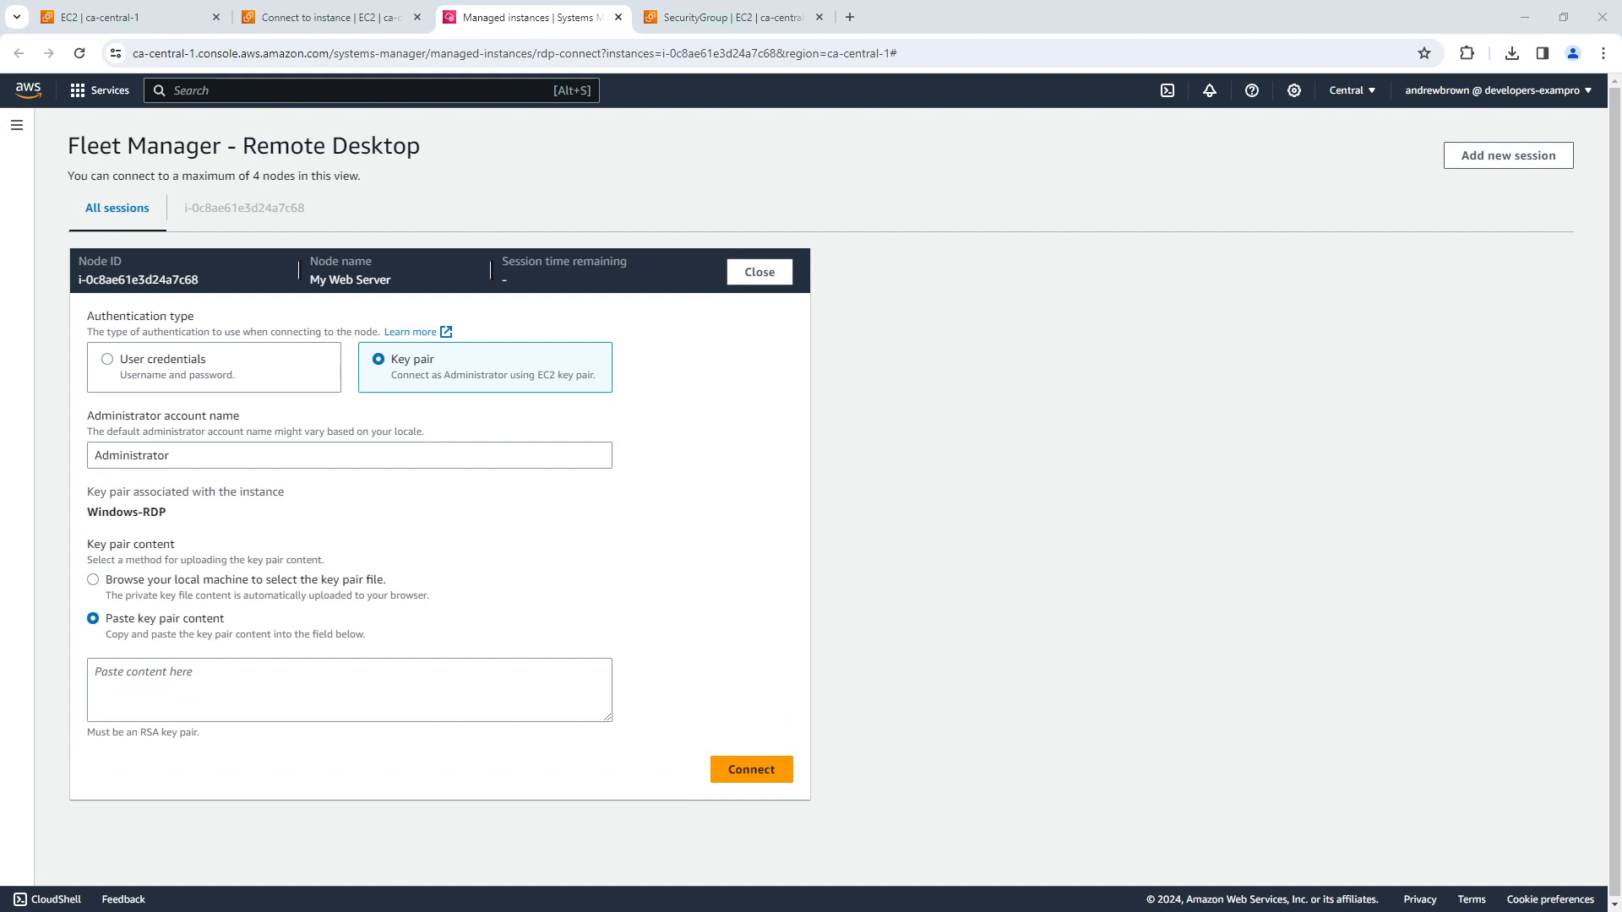
Paste the RSA private key, start the Fleet Manager remote desktop session, then close its tab.
{"action": "right_click", "coordinate": [355, 694]}
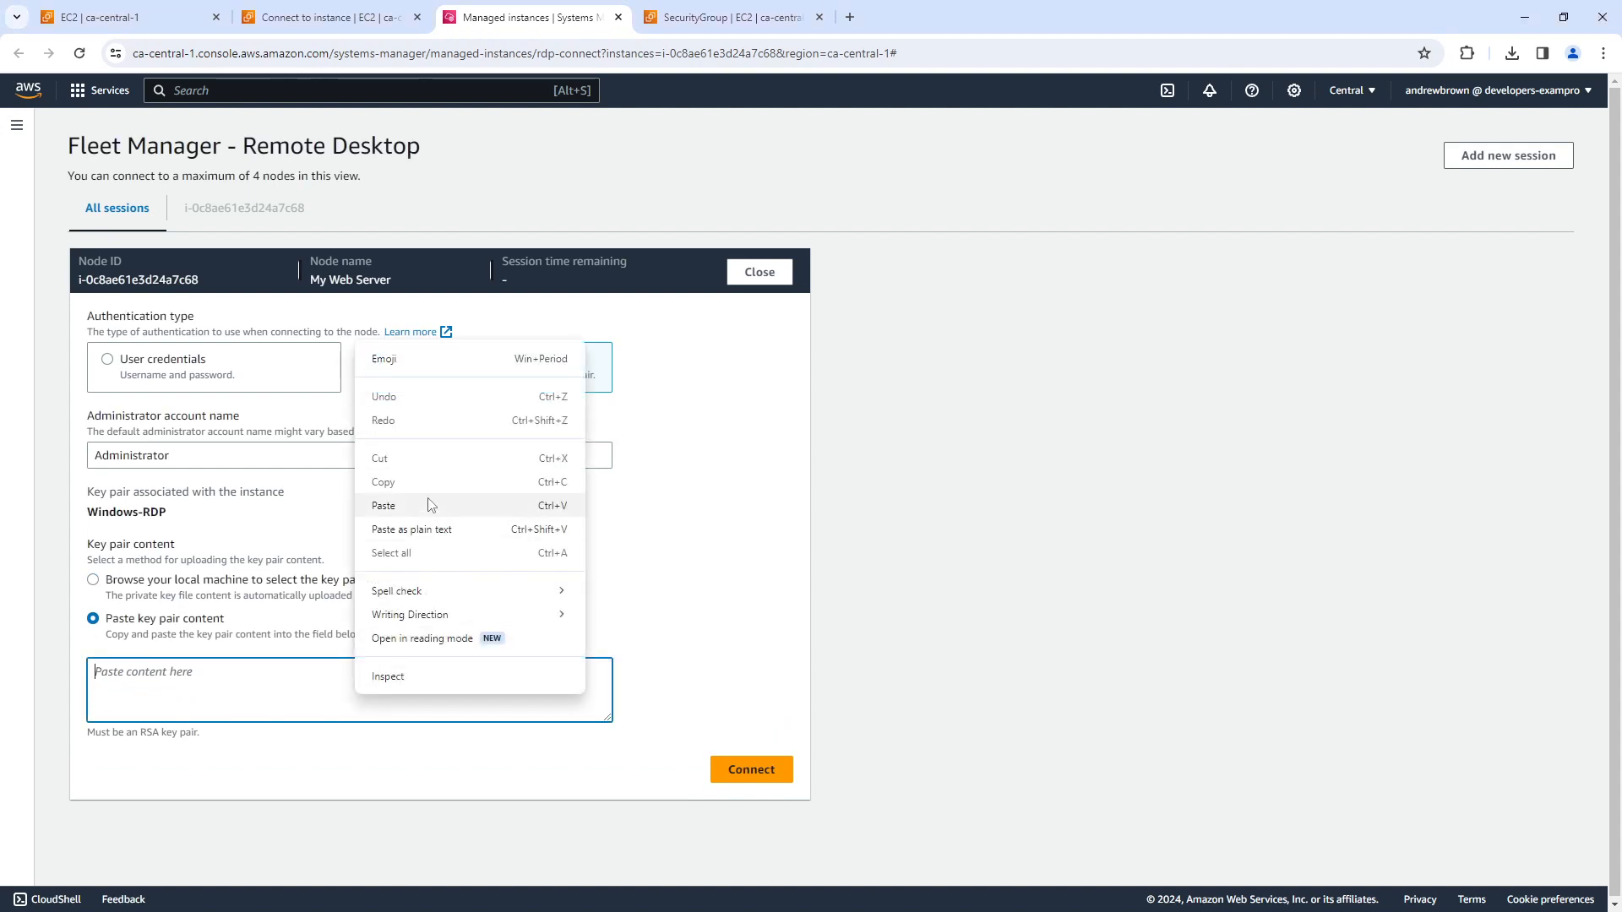
{"action": "left_click", "coordinate": [430, 504]}
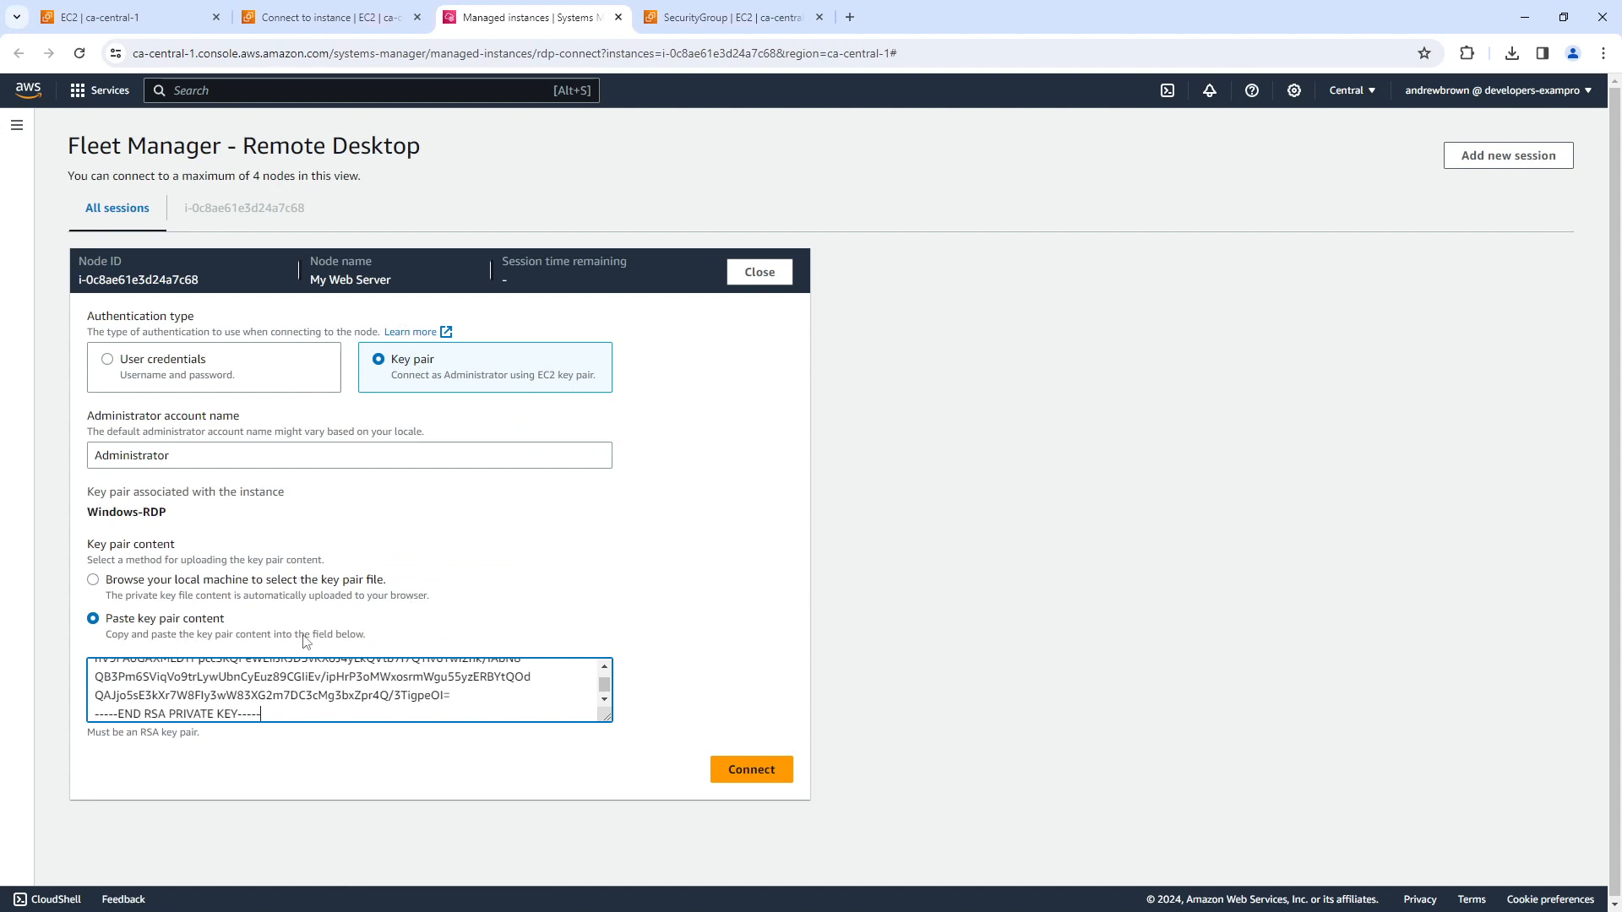
{"action": "left_click", "coordinate": [752, 769]}
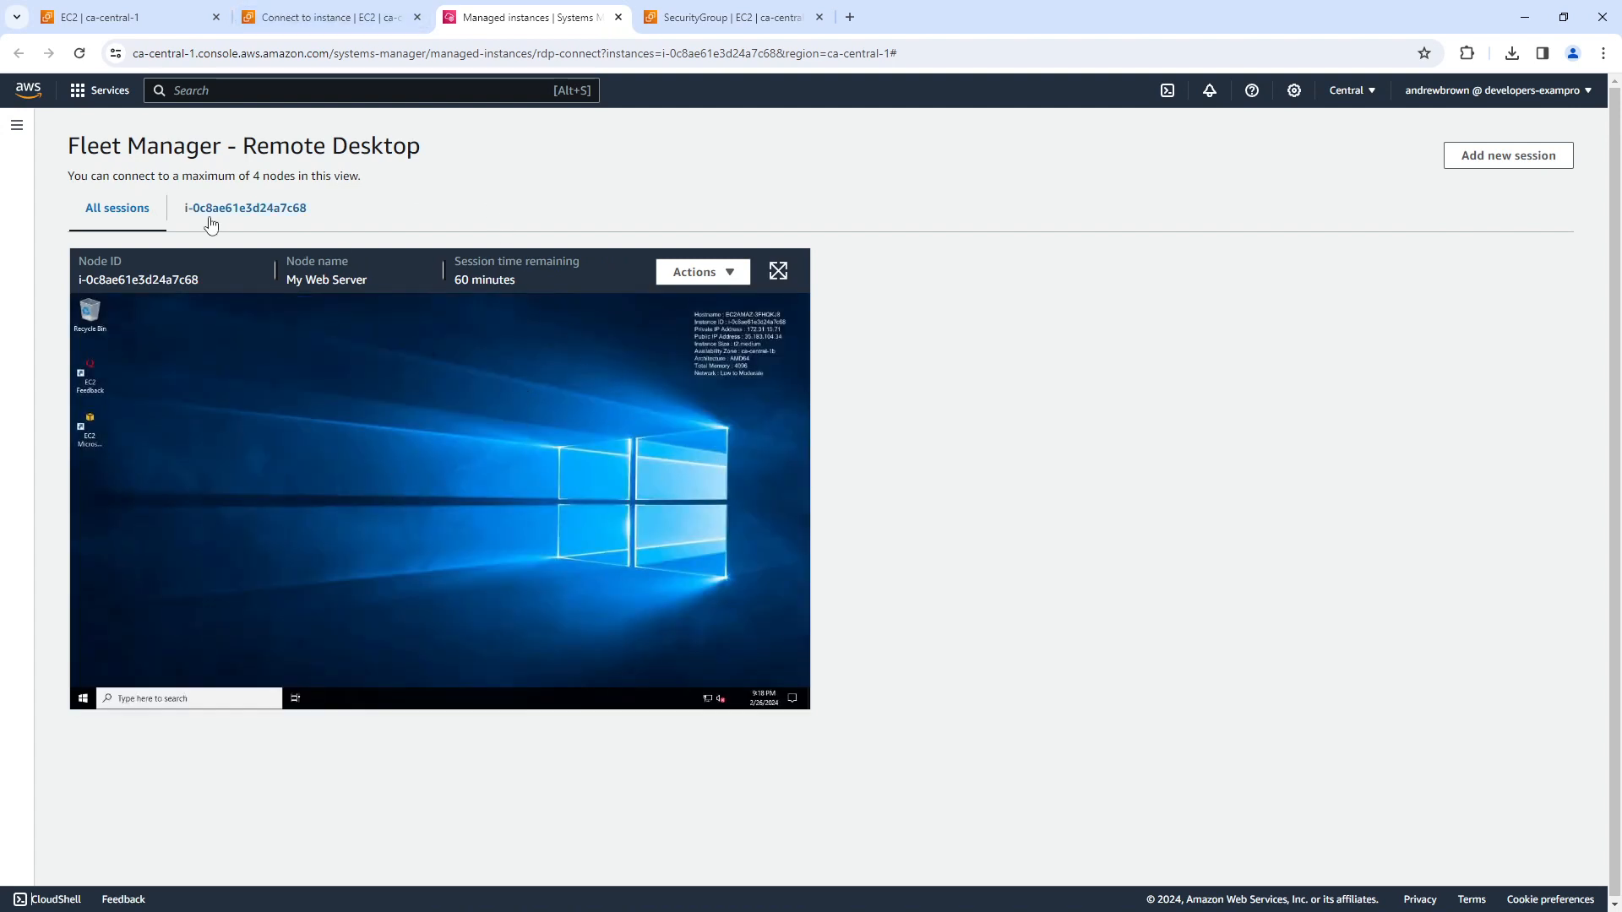
{"action": "left_click", "coordinate": [618, 18]}
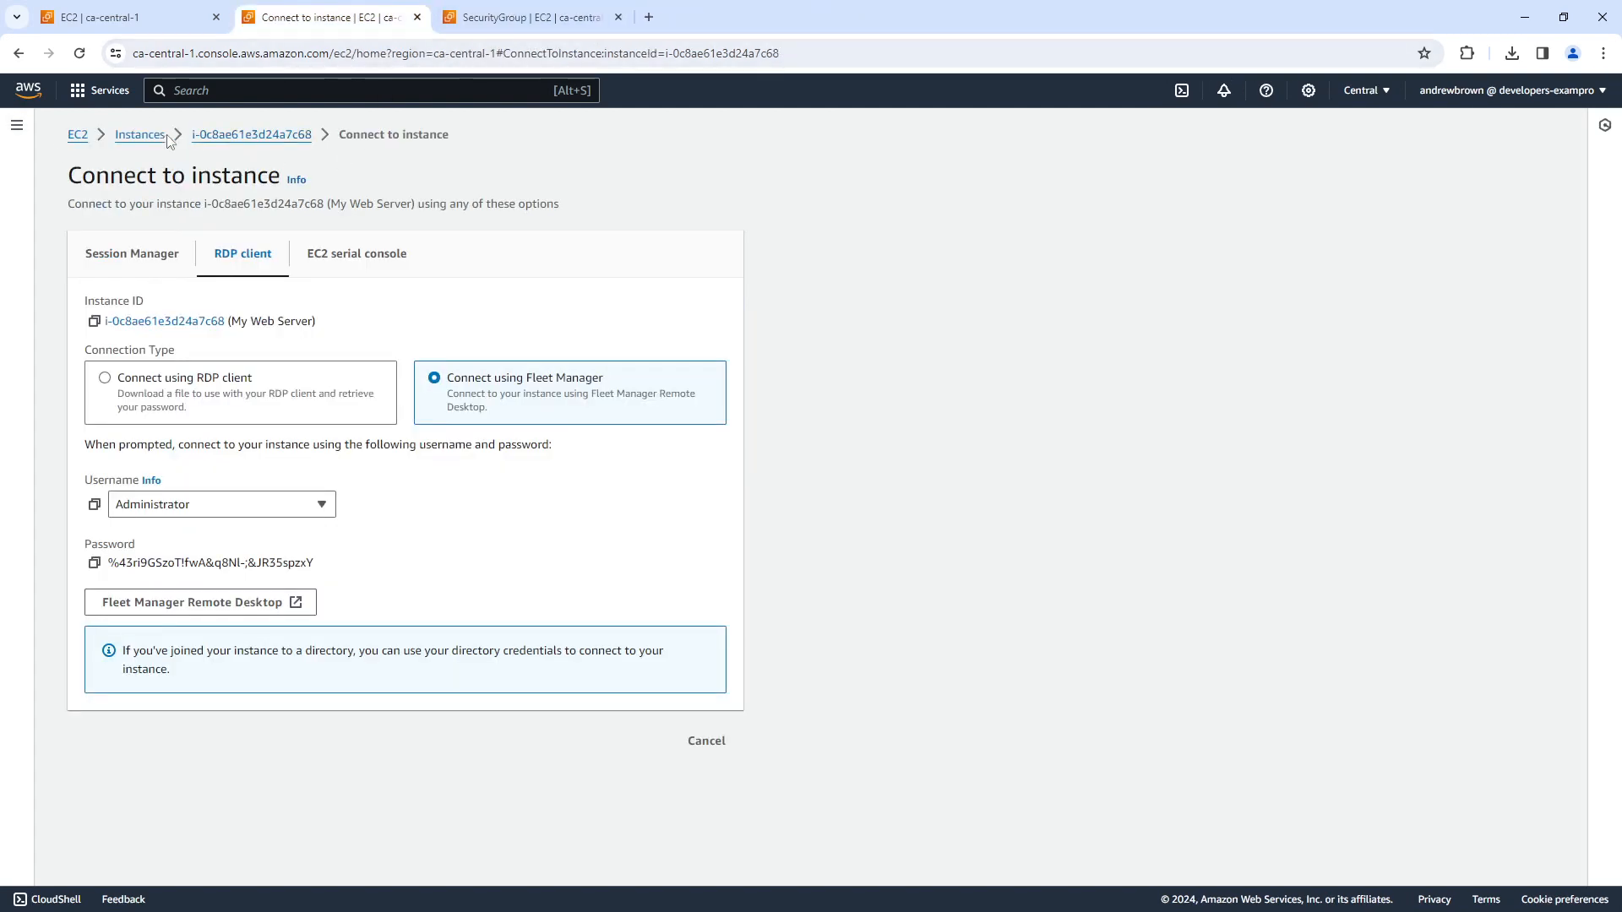
From Instances, select My Web Server and go to Actions > Security > Change security groups.
{"action": "left_click", "coordinate": [140, 134]}
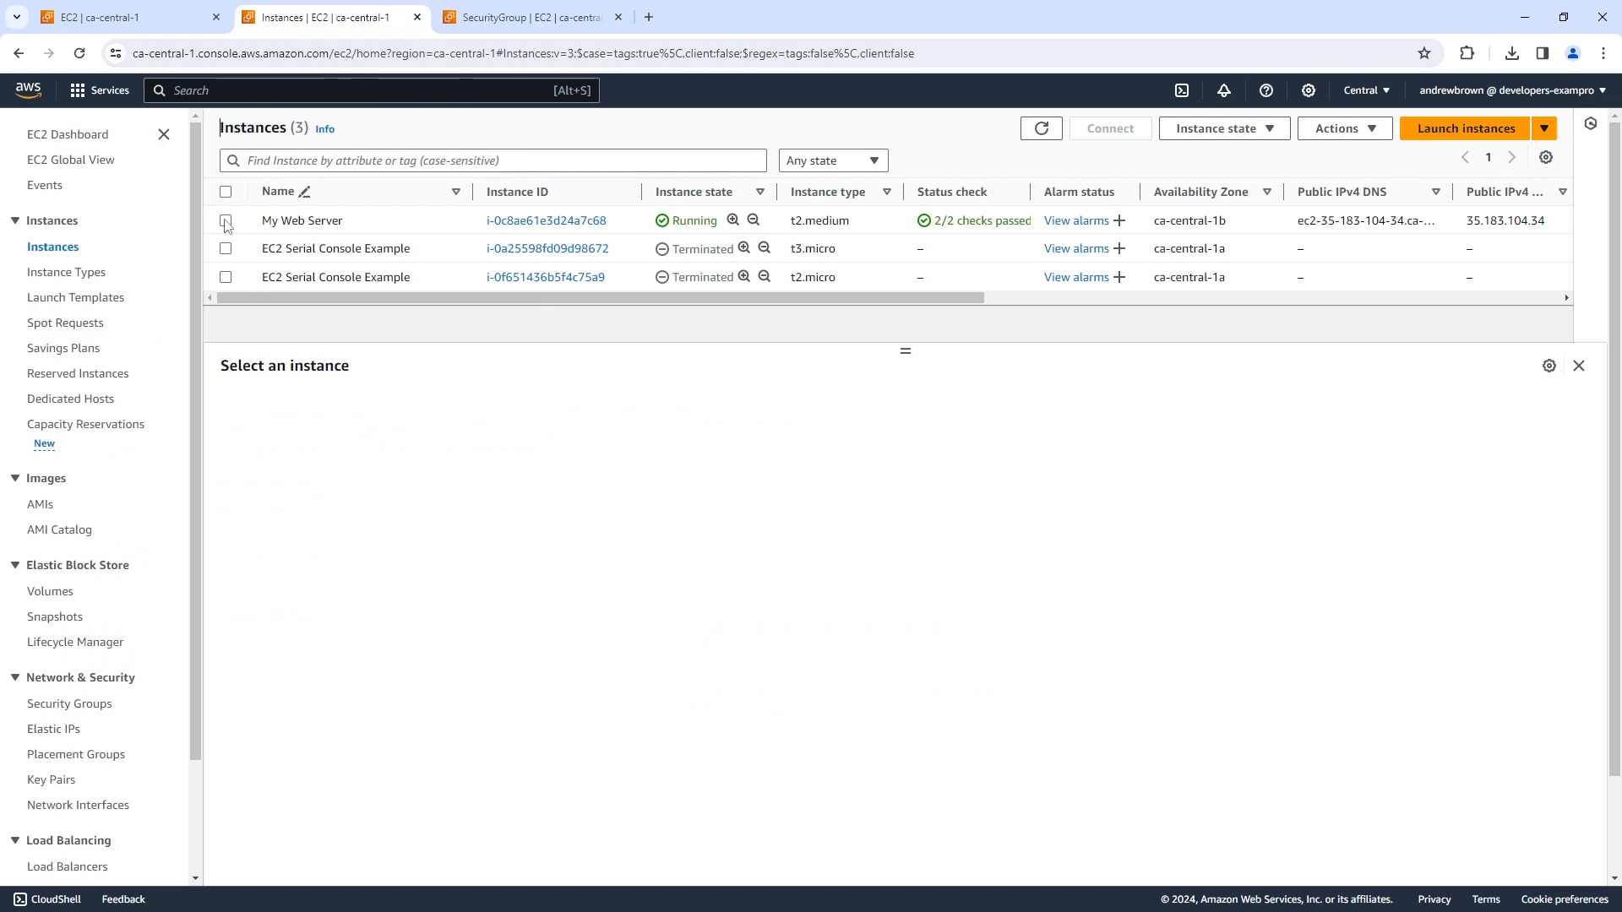
{"action": "left_click", "coordinate": [226, 221]}
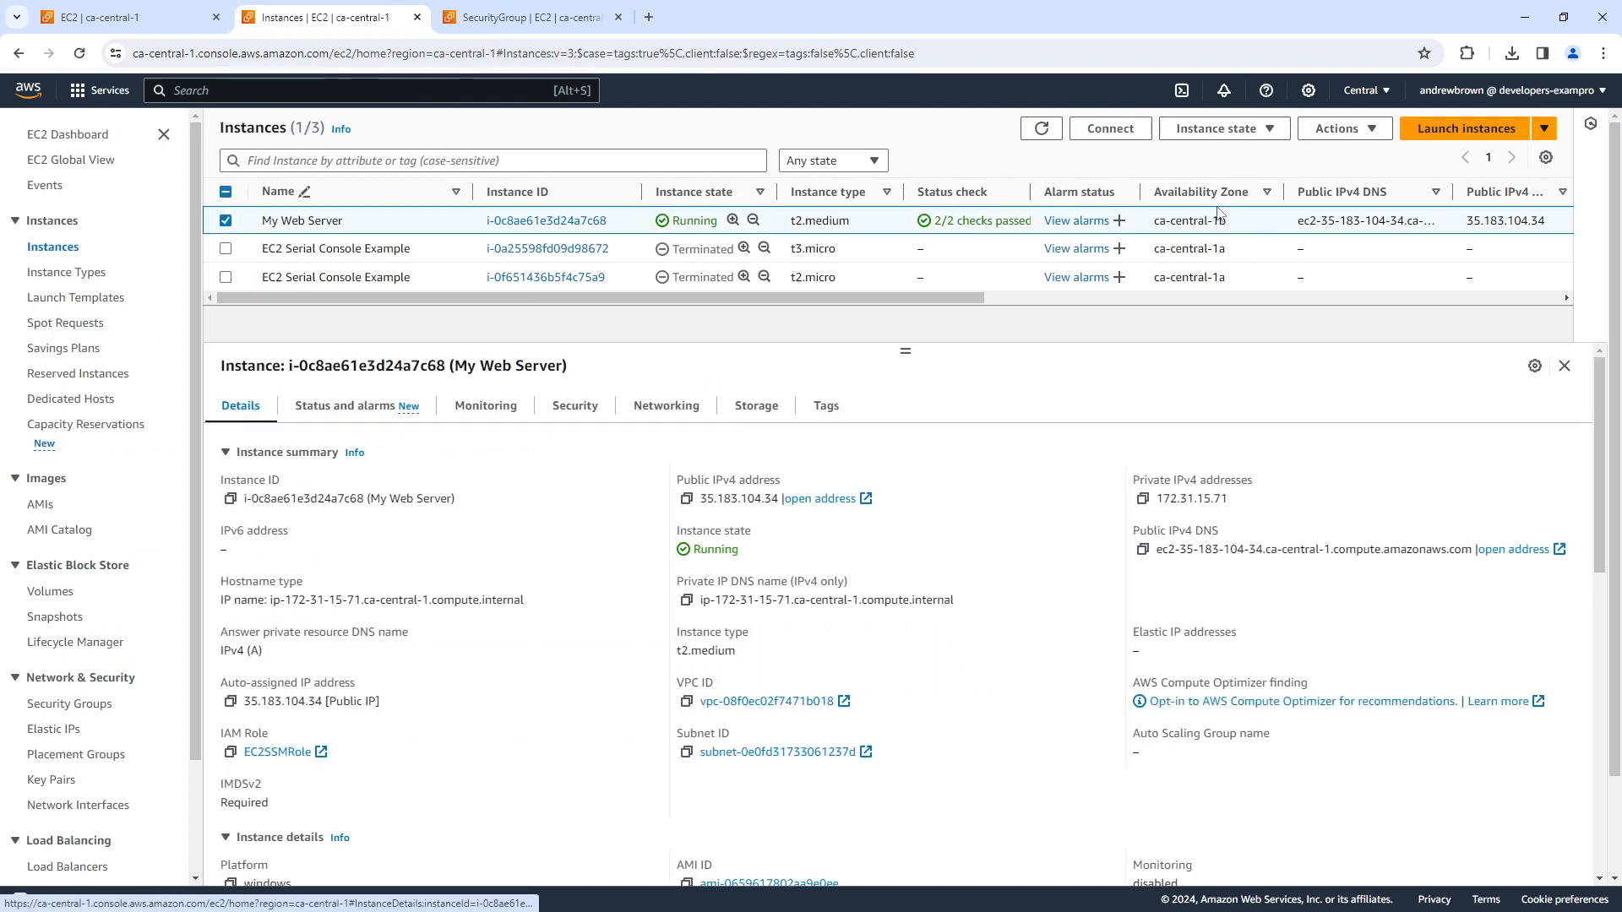
{"action": "left_click", "coordinate": [1235, 133]}
{"action": "left_click", "coordinate": [1337, 128]}
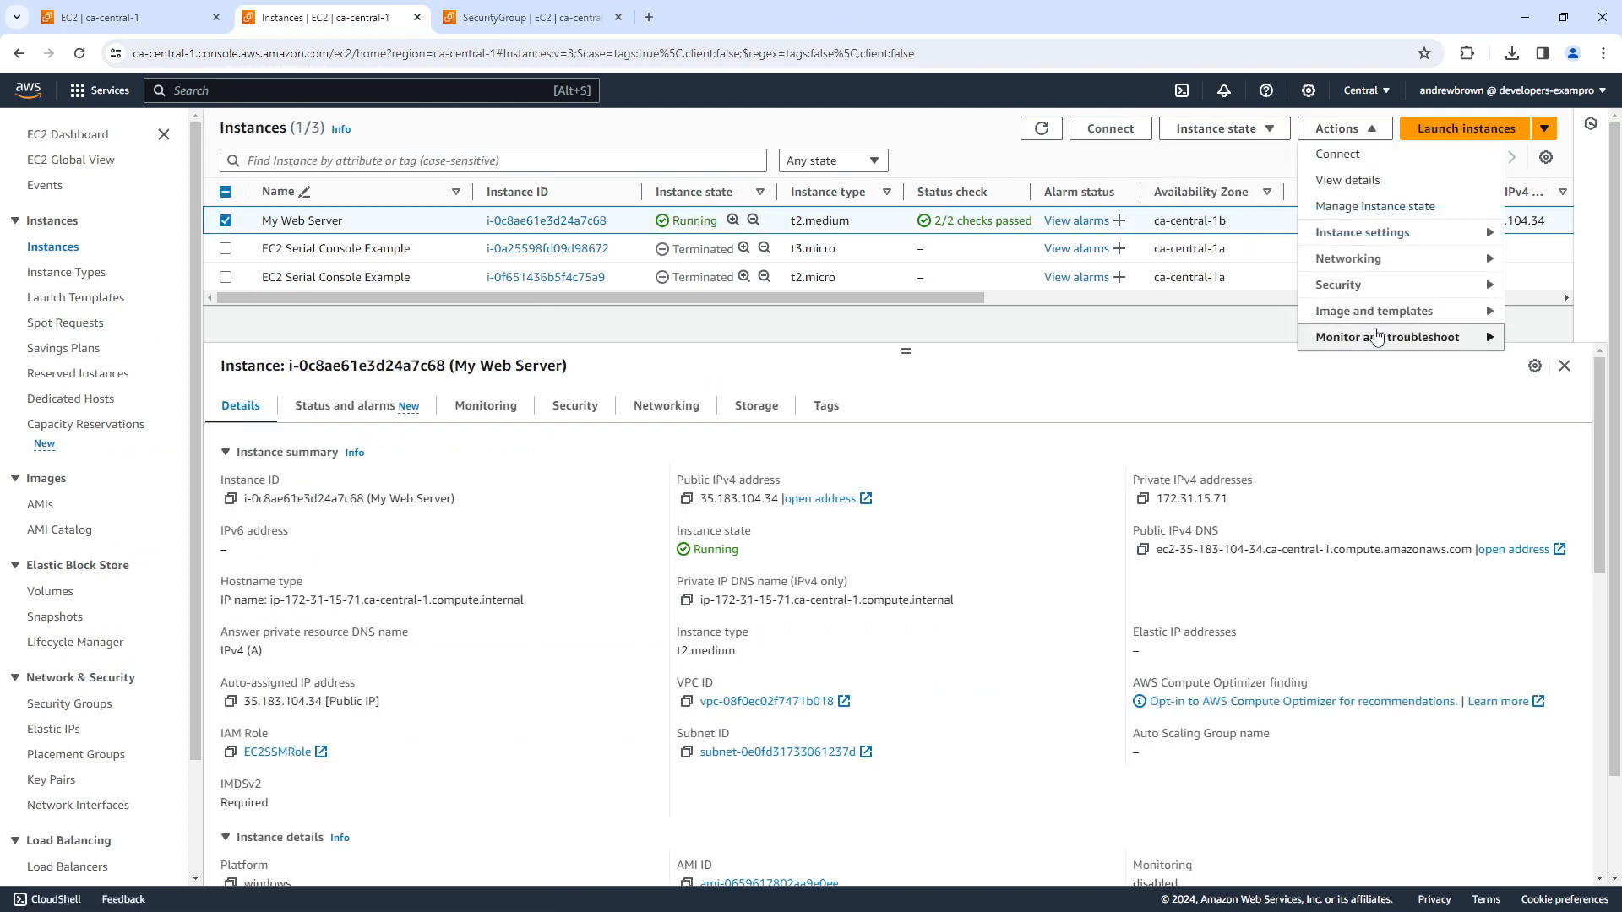
{"action": "mouse_move", "coordinate": [1338, 284]}
{"action": "left_click", "coordinate": [1210, 294]}
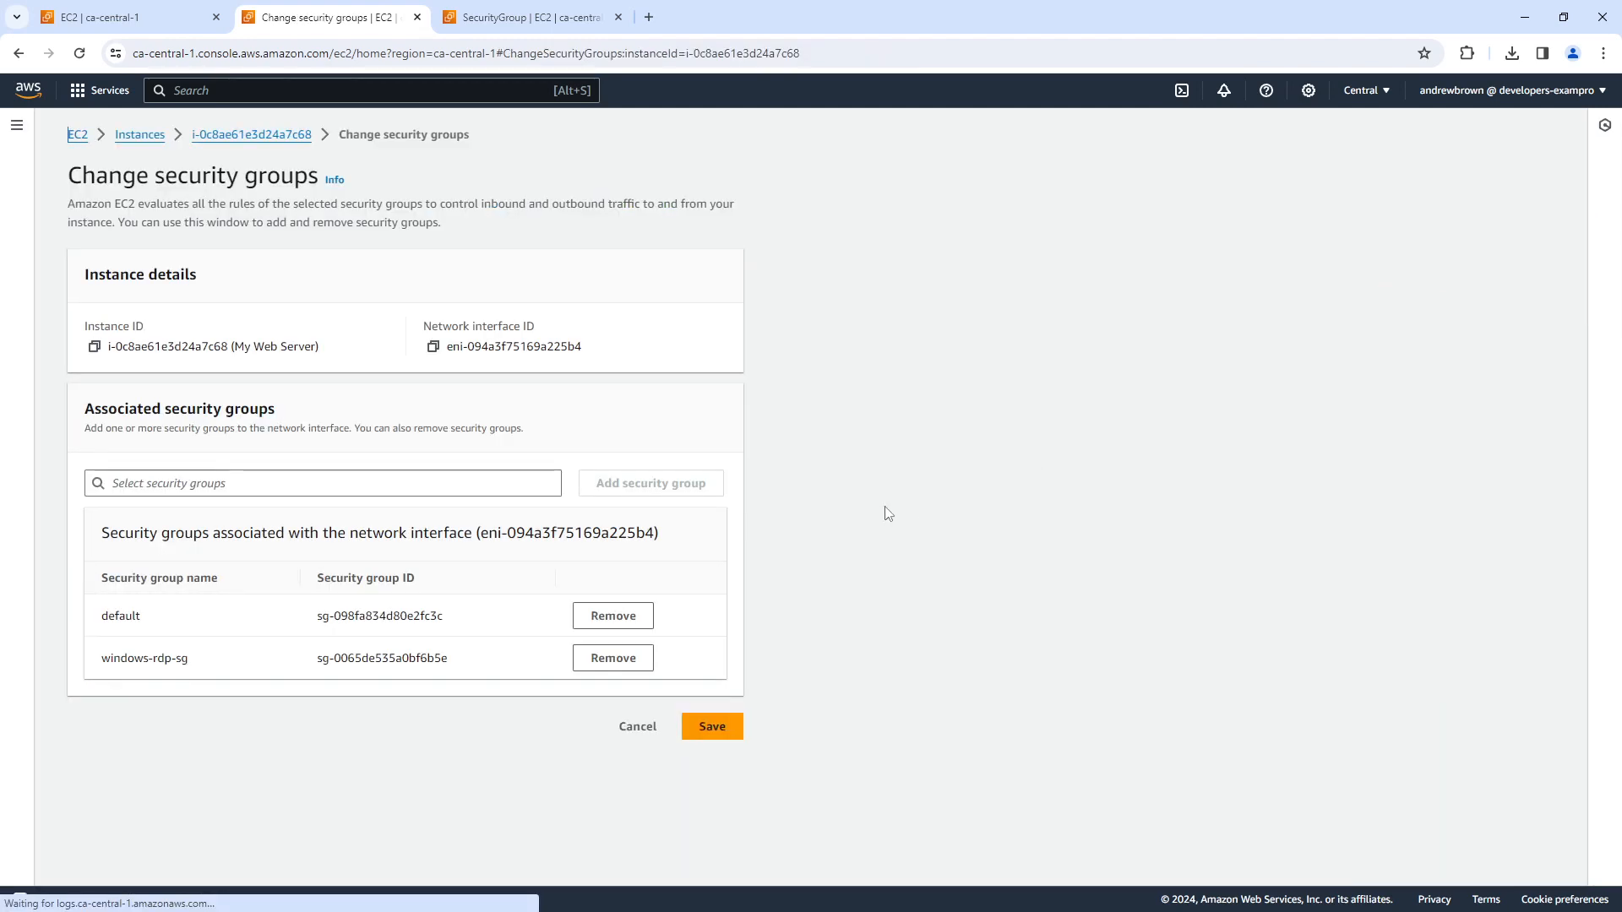
Remove windows-rdp-sg and default, re-add only the default group, and save.
{"action": "left_click", "coordinate": [612, 657]}
{"action": "left_click", "coordinate": [612, 617]}
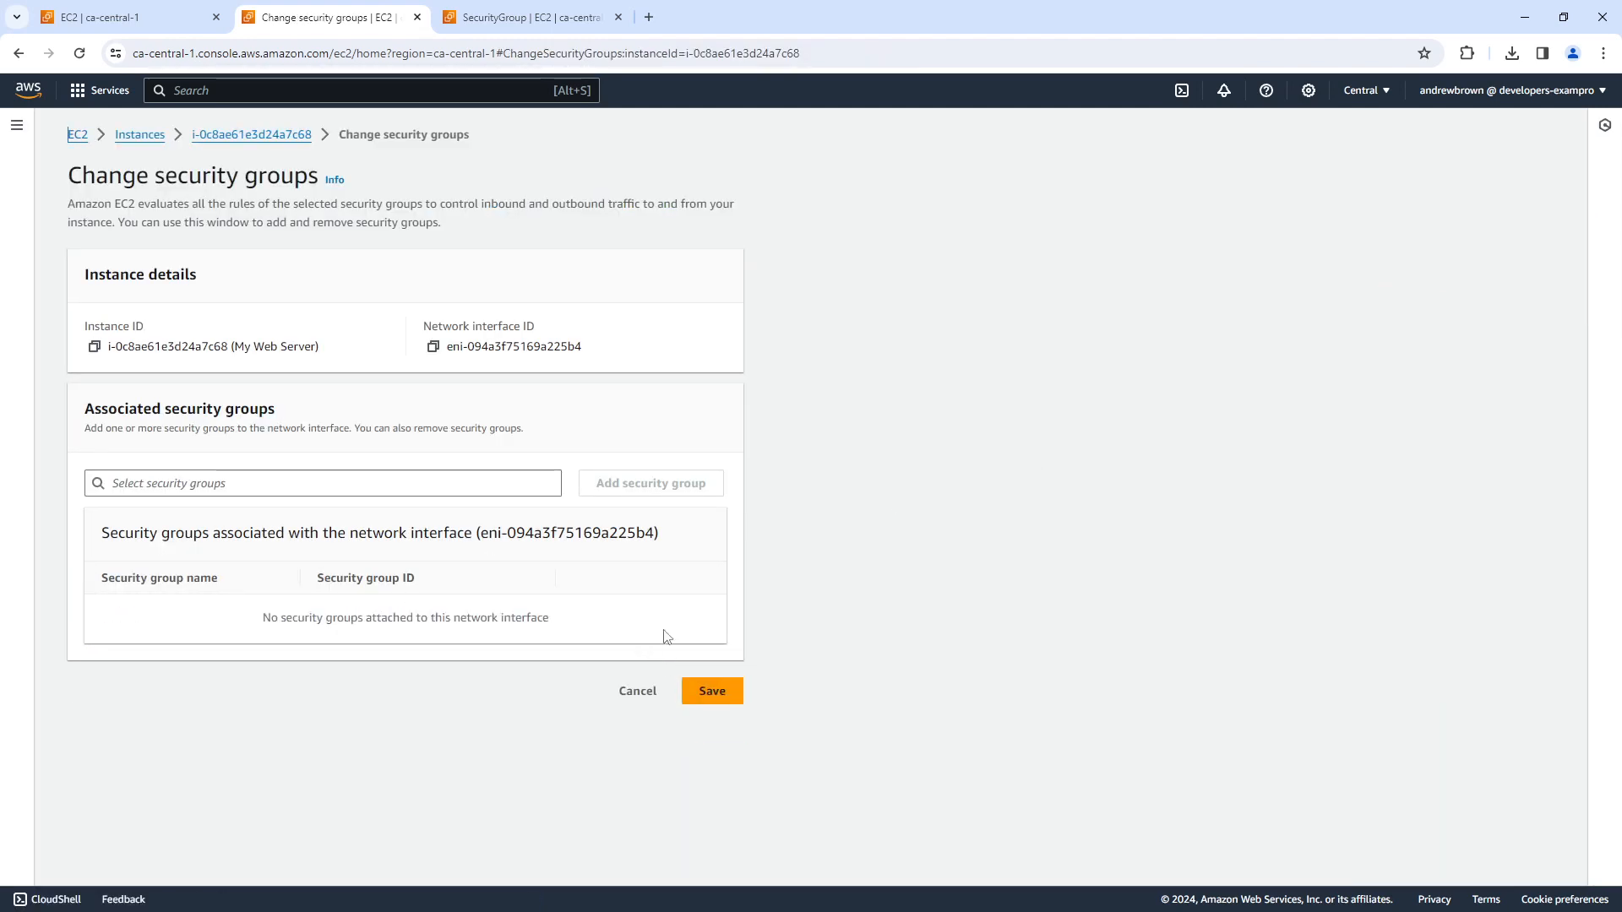
{"action": "left_click", "coordinate": [466, 483]}
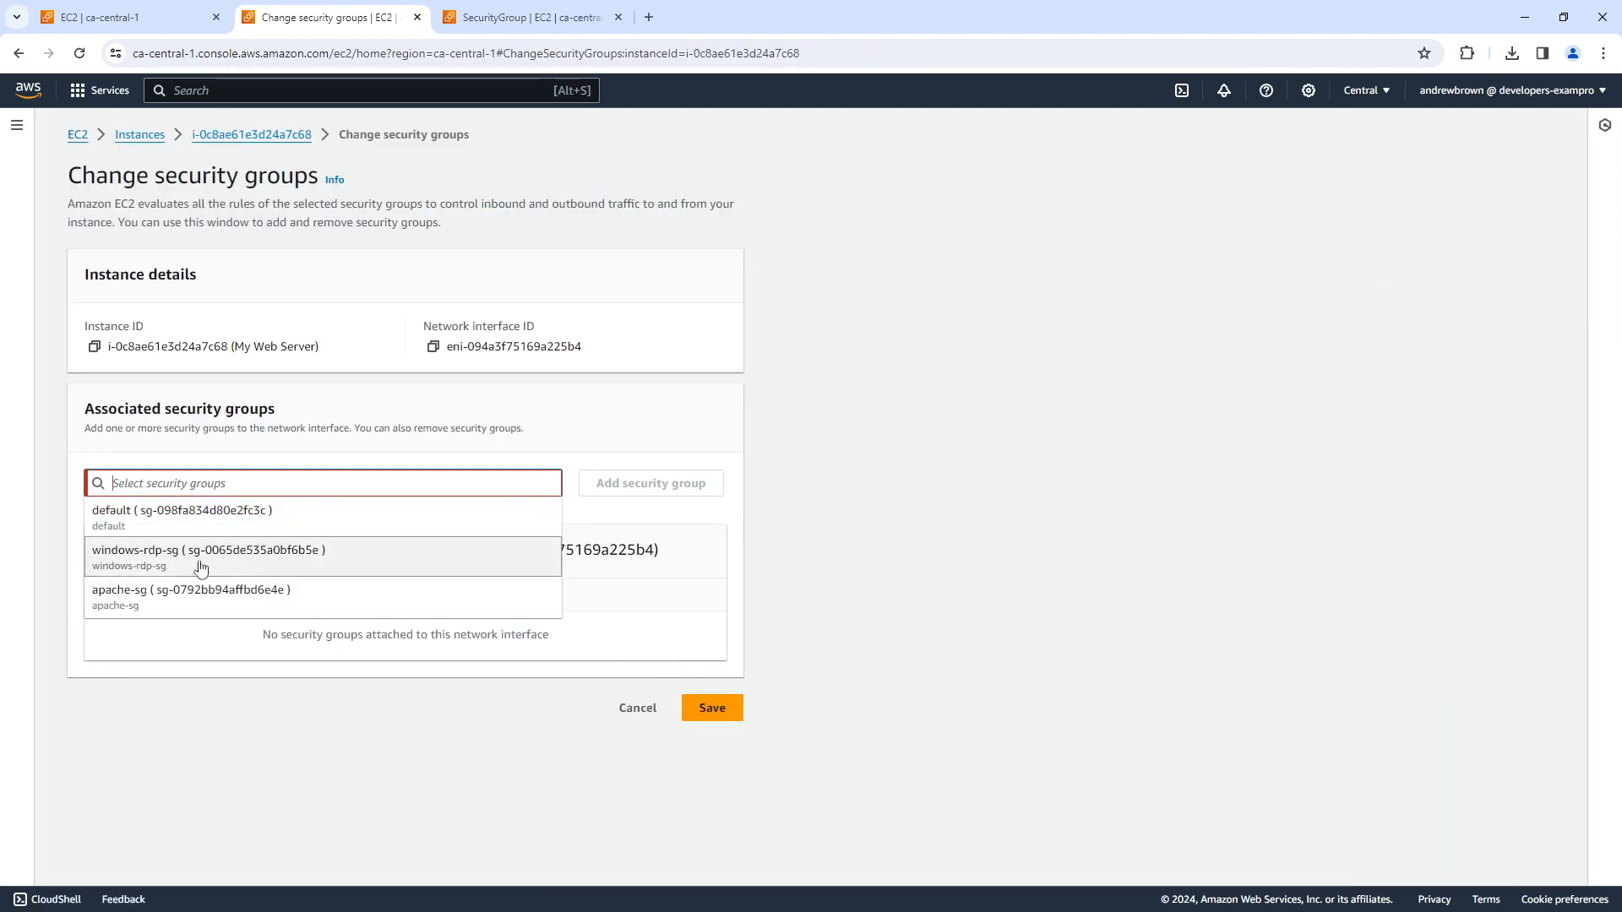
{"action": "left_click", "coordinate": [191, 517]}
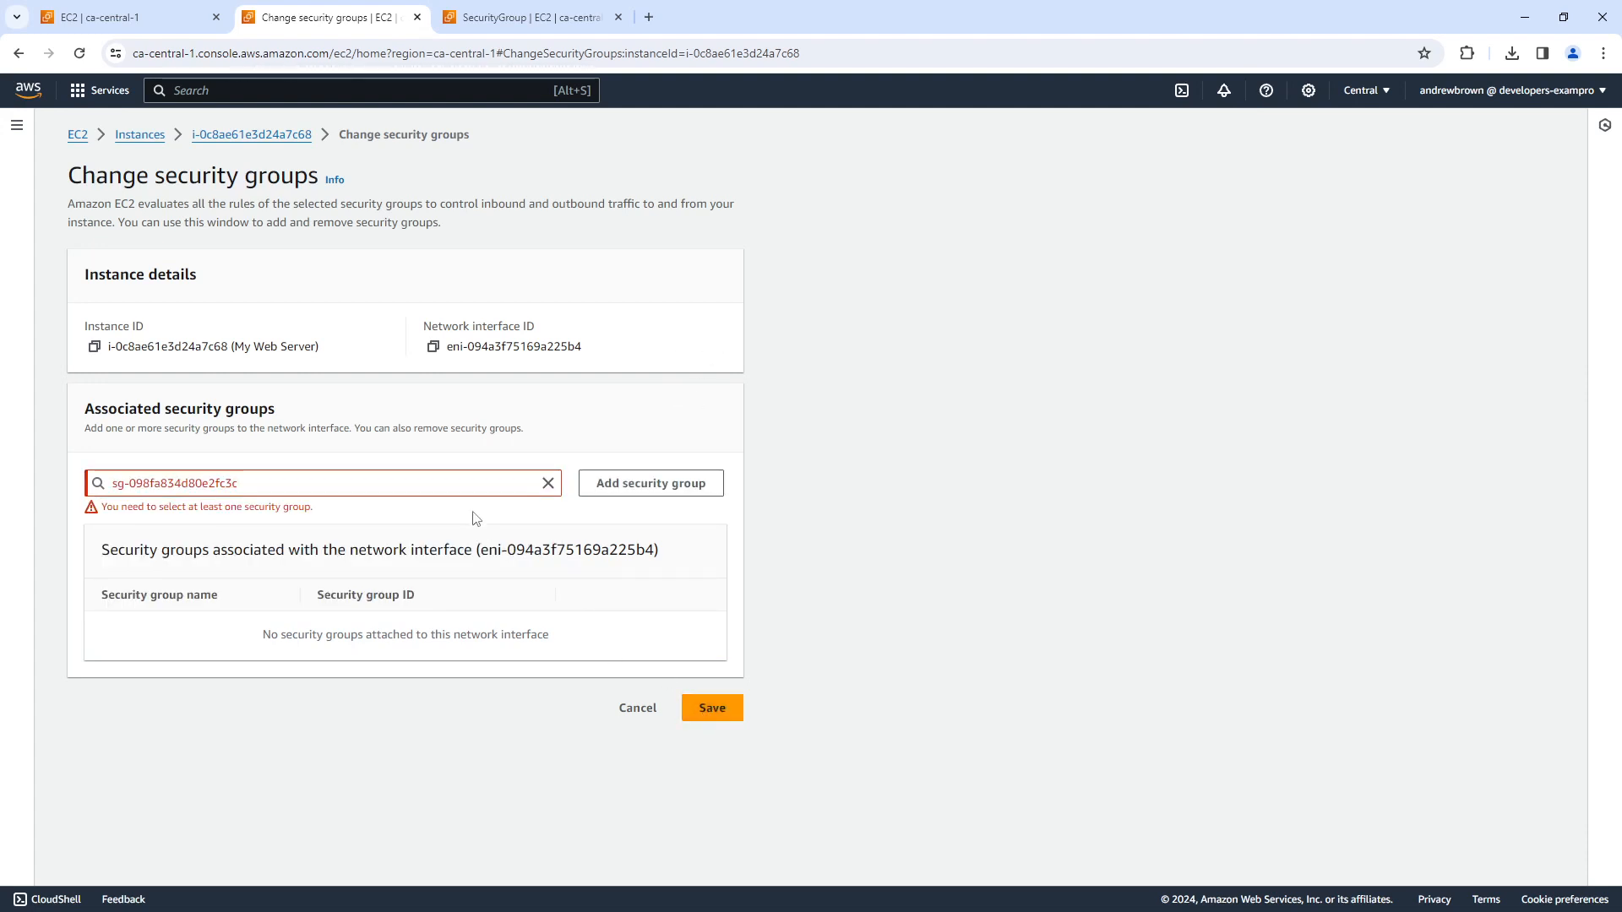
{"action": "left_click", "coordinate": [548, 483]}
{"action": "left_click", "coordinate": [402, 520]}
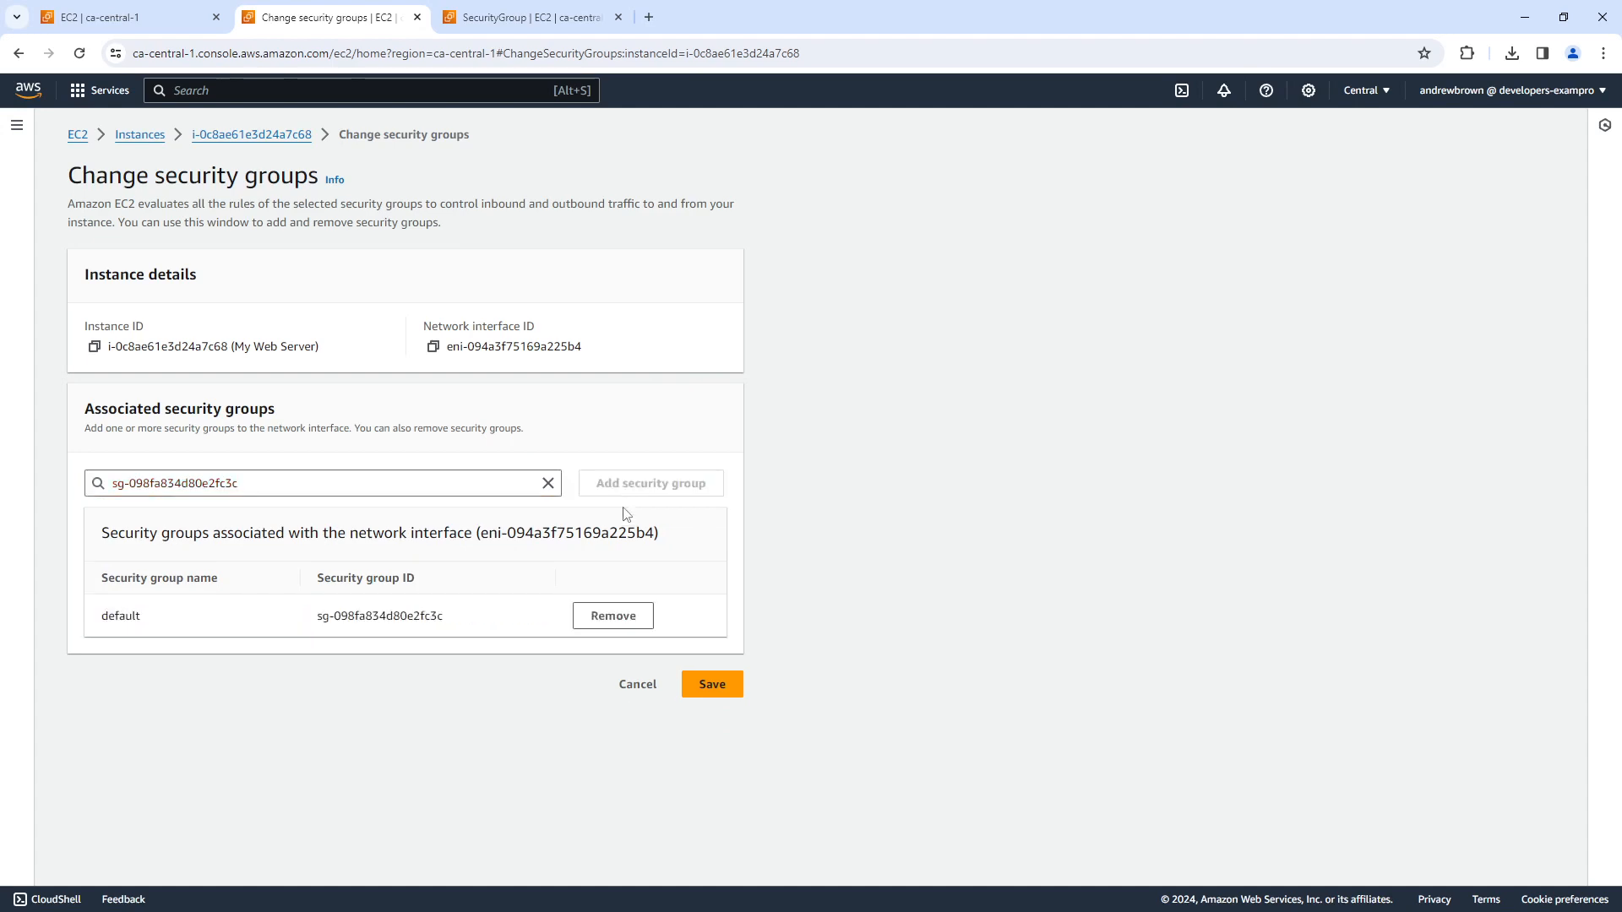
{"action": "left_click", "coordinate": [711, 708]}
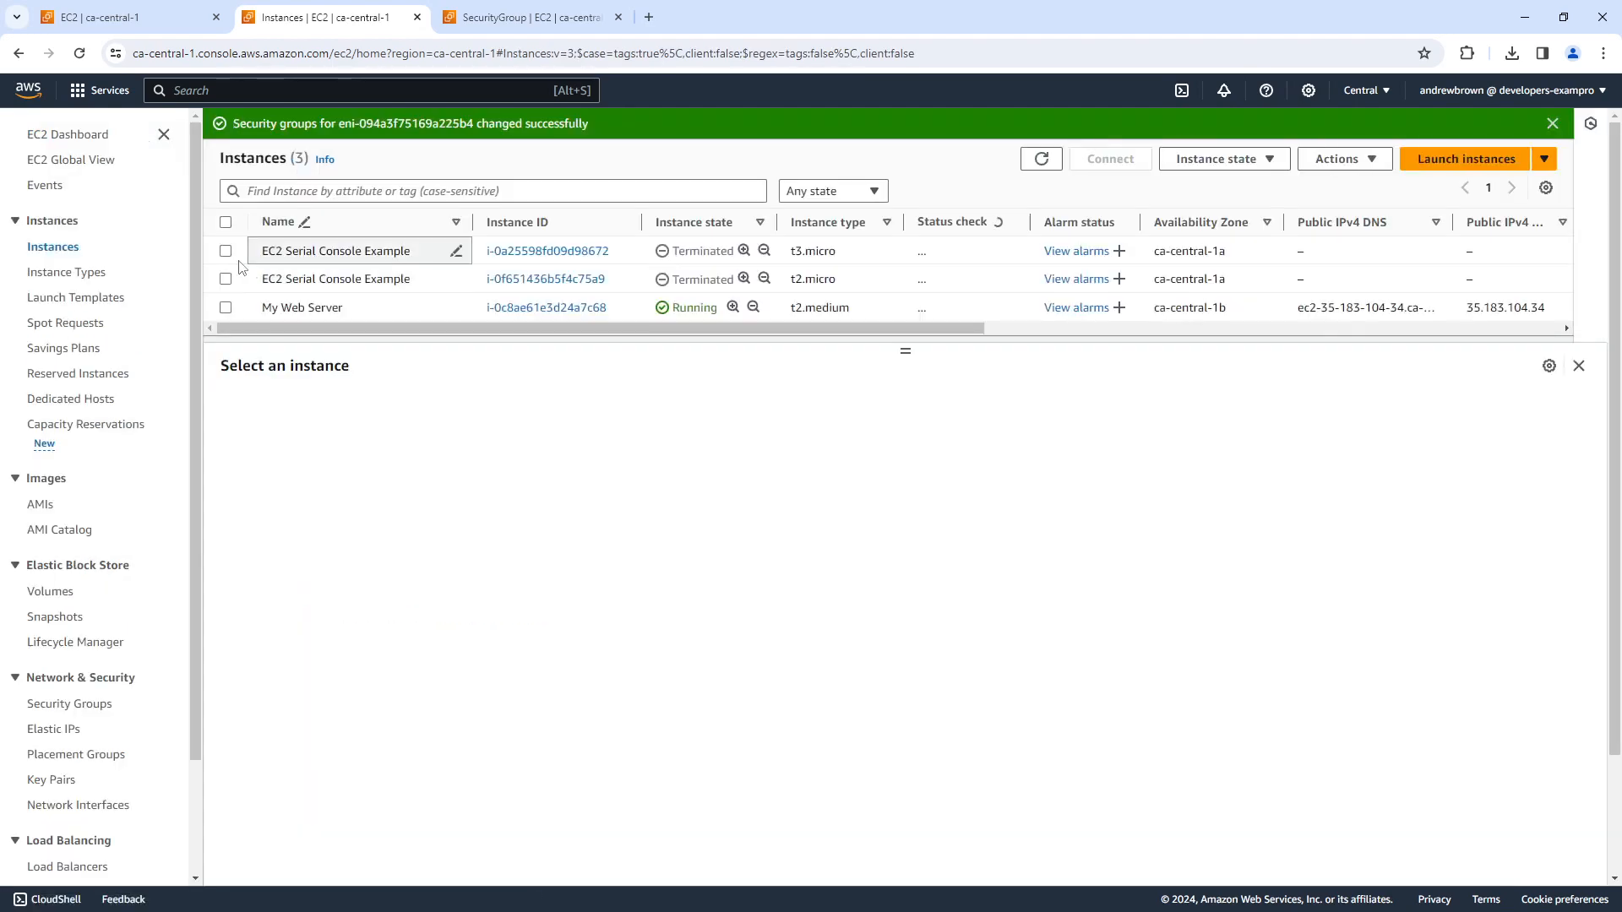
Terminate the My Web Server instance via Instance state and confirm.
{"action": "left_click", "coordinate": [227, 307]}
{"action": "left_click", "coordinate": [1224, 158]}
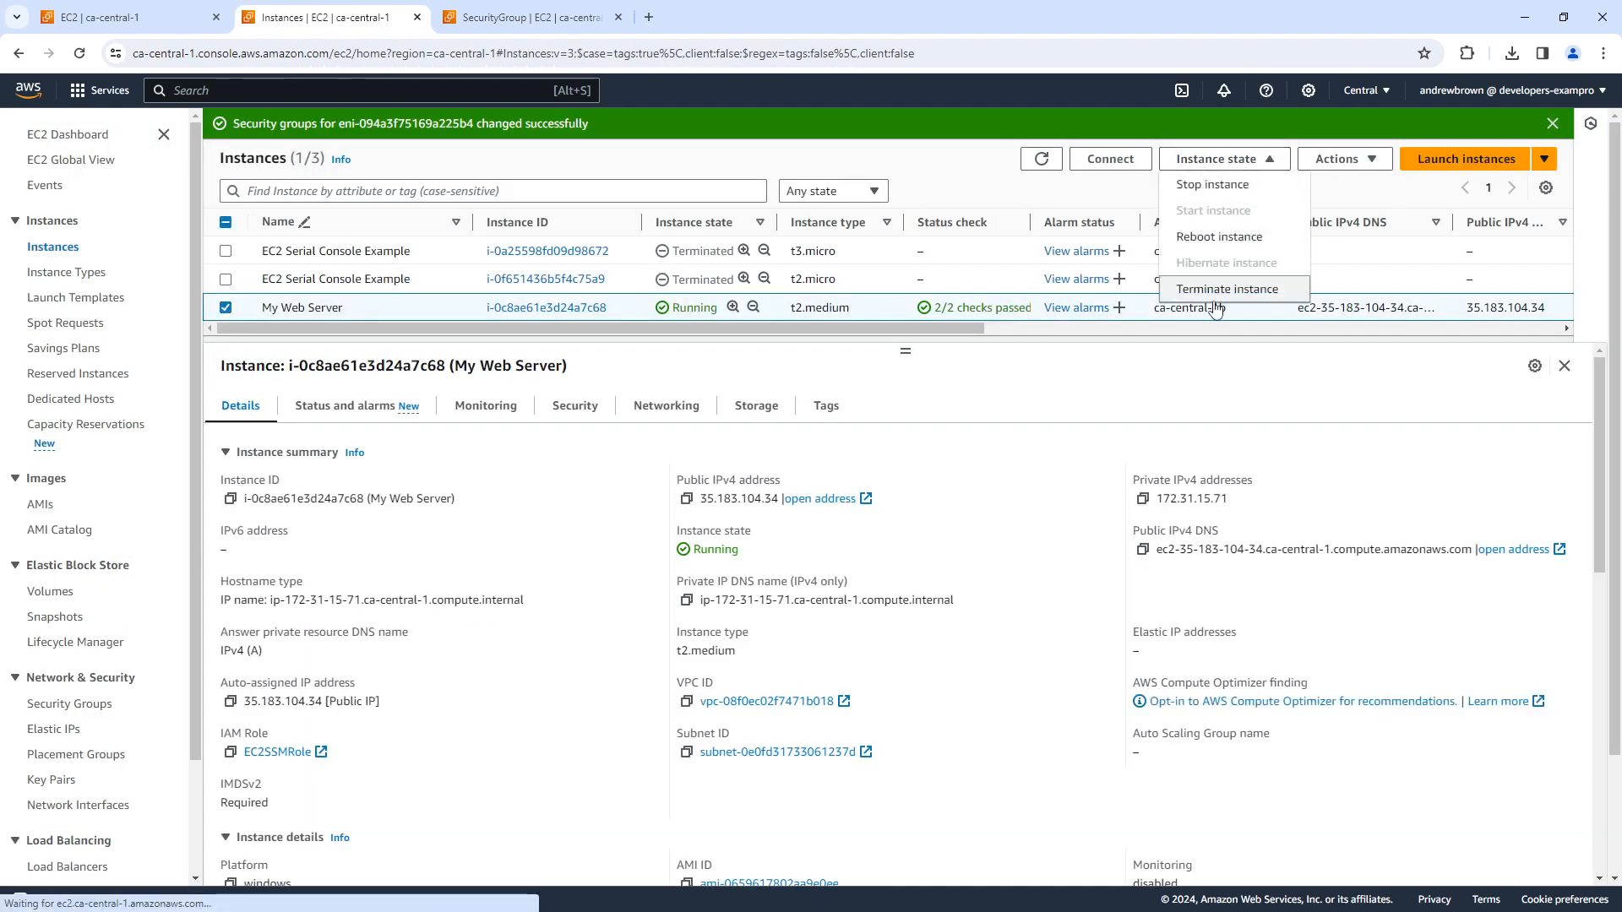
{"action": "left_click", "coordinate": [1227, 305]}
{"action": "left_click", "coordinate": [1193, 625]}
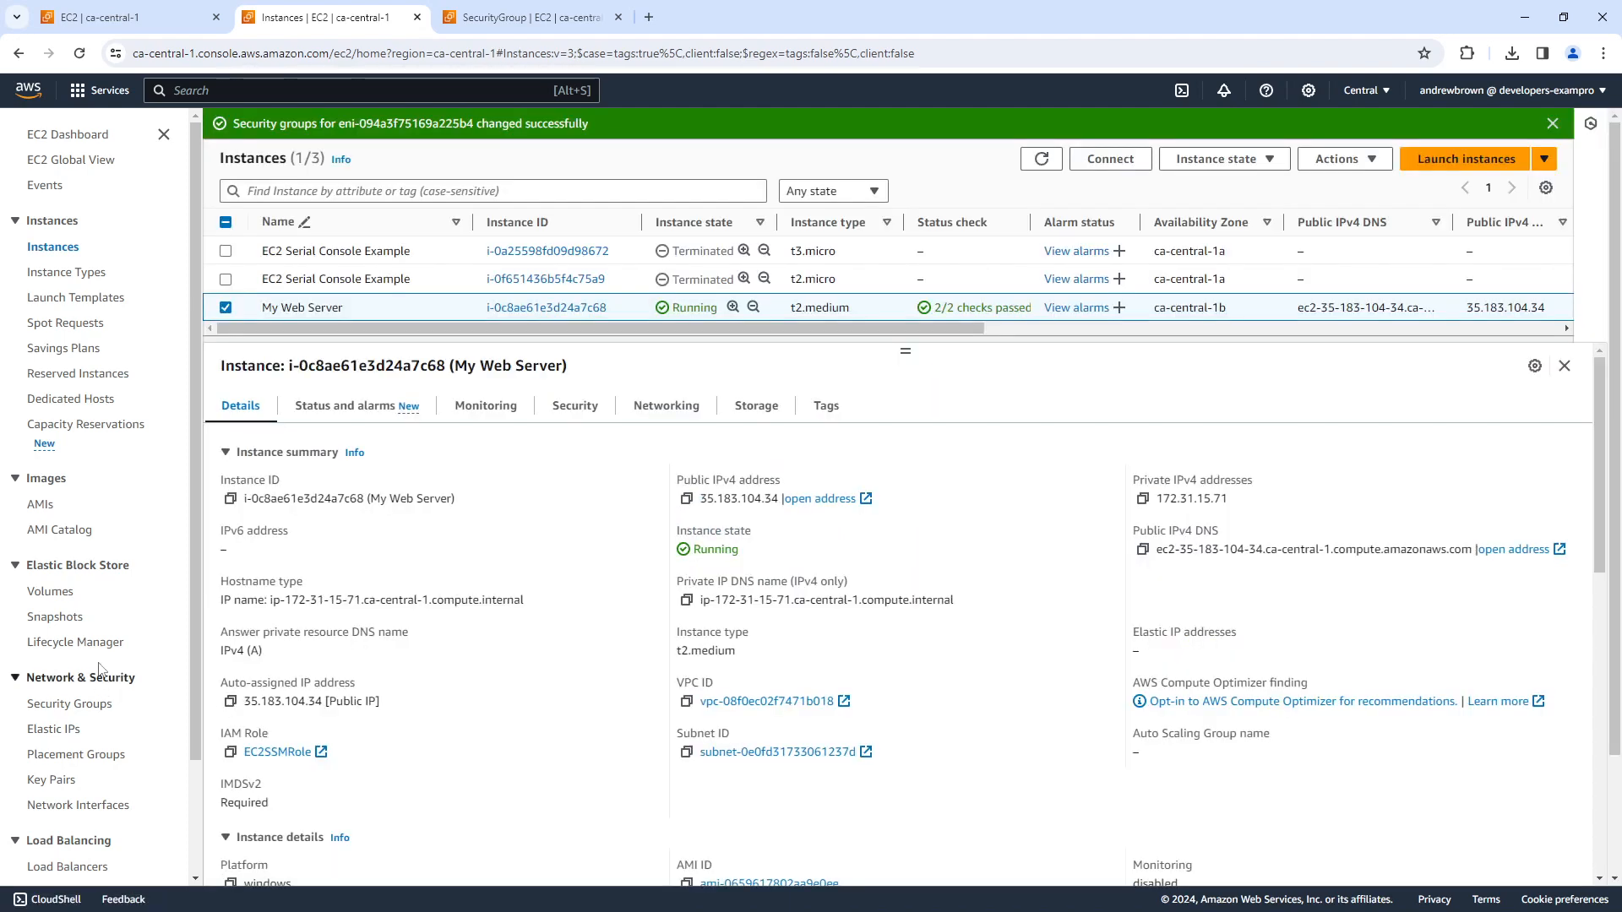
{"action": "scroll", "coordinate": [76, 671], "scroll_direction": "down", "scroll_amount": 1}
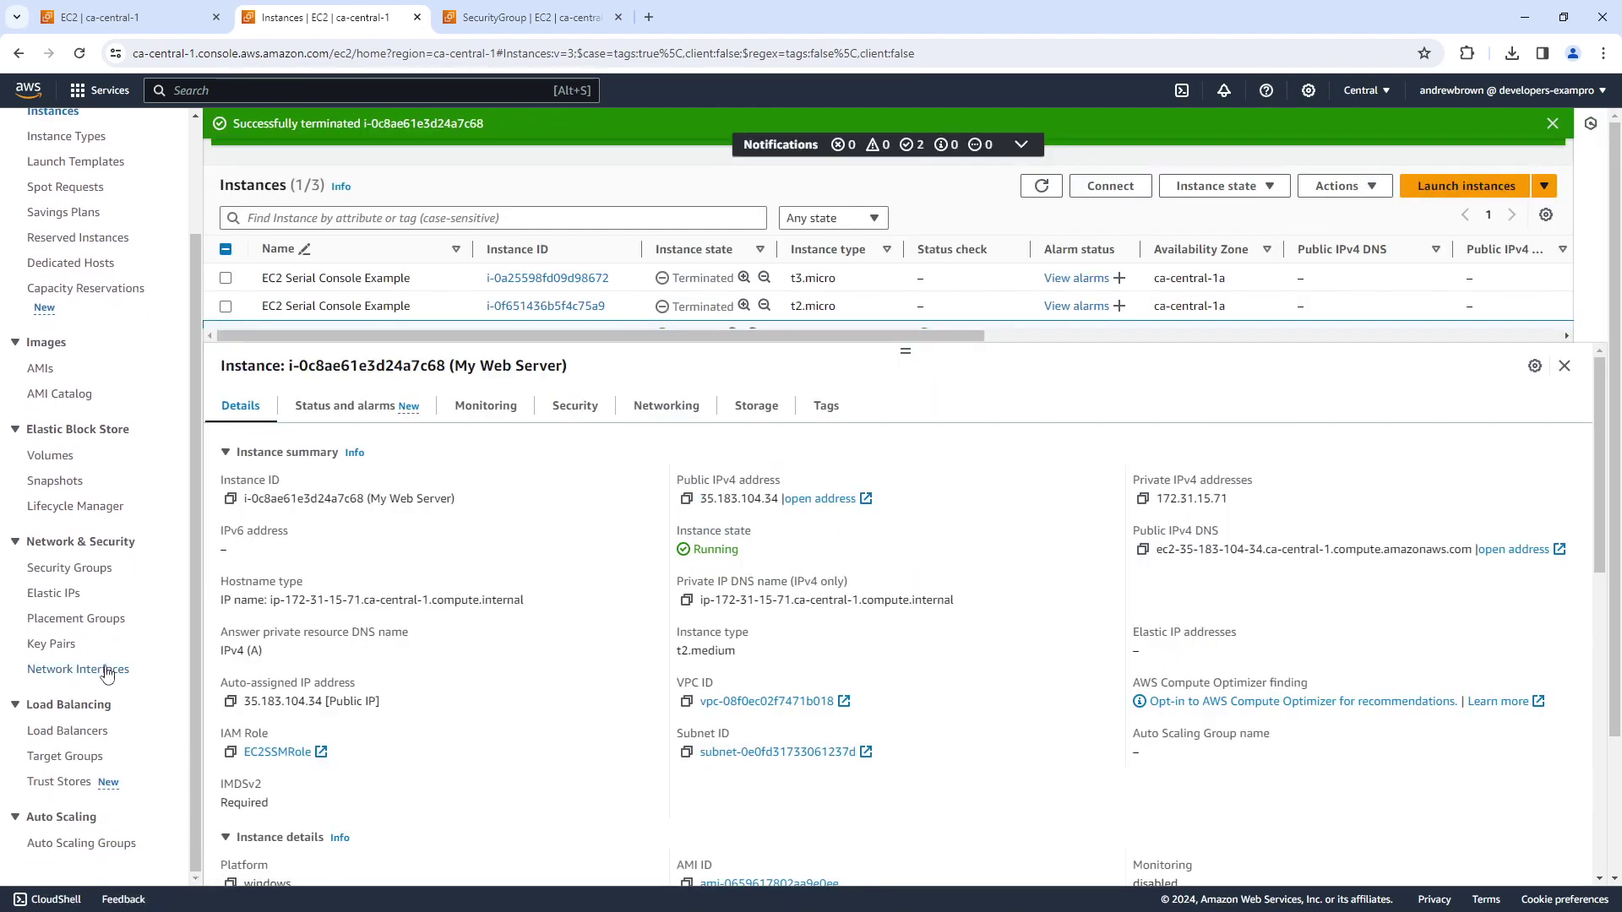
In Security Groups, delete windows-rdp-sg and apache-sg, confirming with 'delete'.
{"action": "left_click", "coordinate": [70, 568]}
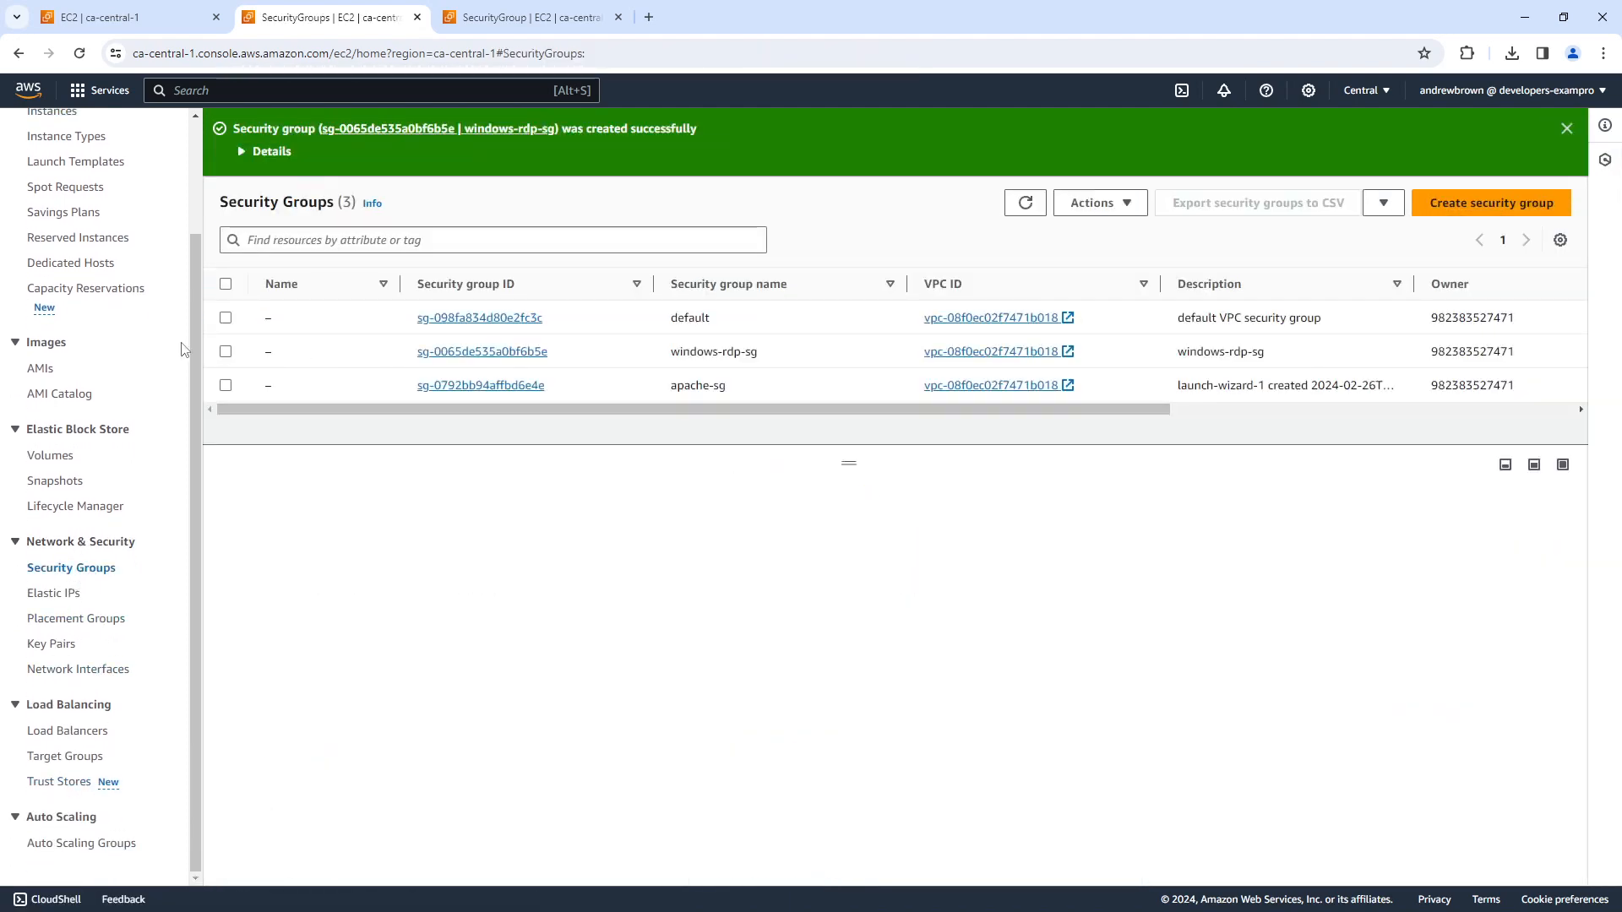
{"action": "left_click", "coordinate": [225, 352]}
{"action": "left_click", "coordinate": [226, 385]}
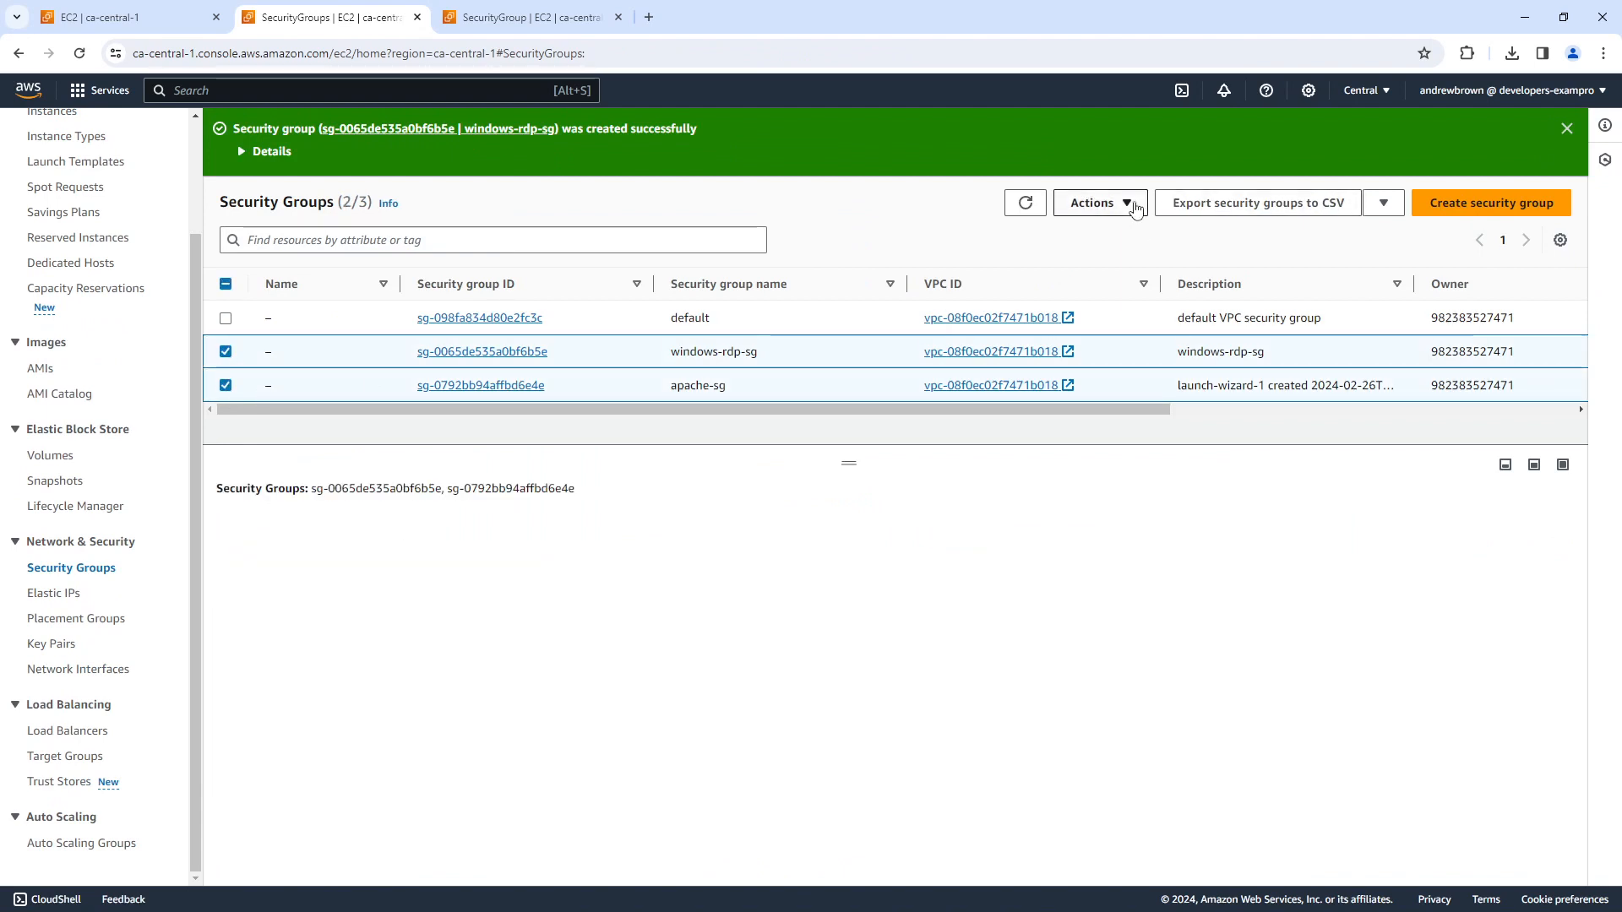
{"action": "left_click", "coordinate": [1100, 203]}
{"action": "left_click", "coordinate": [1153, 352]}
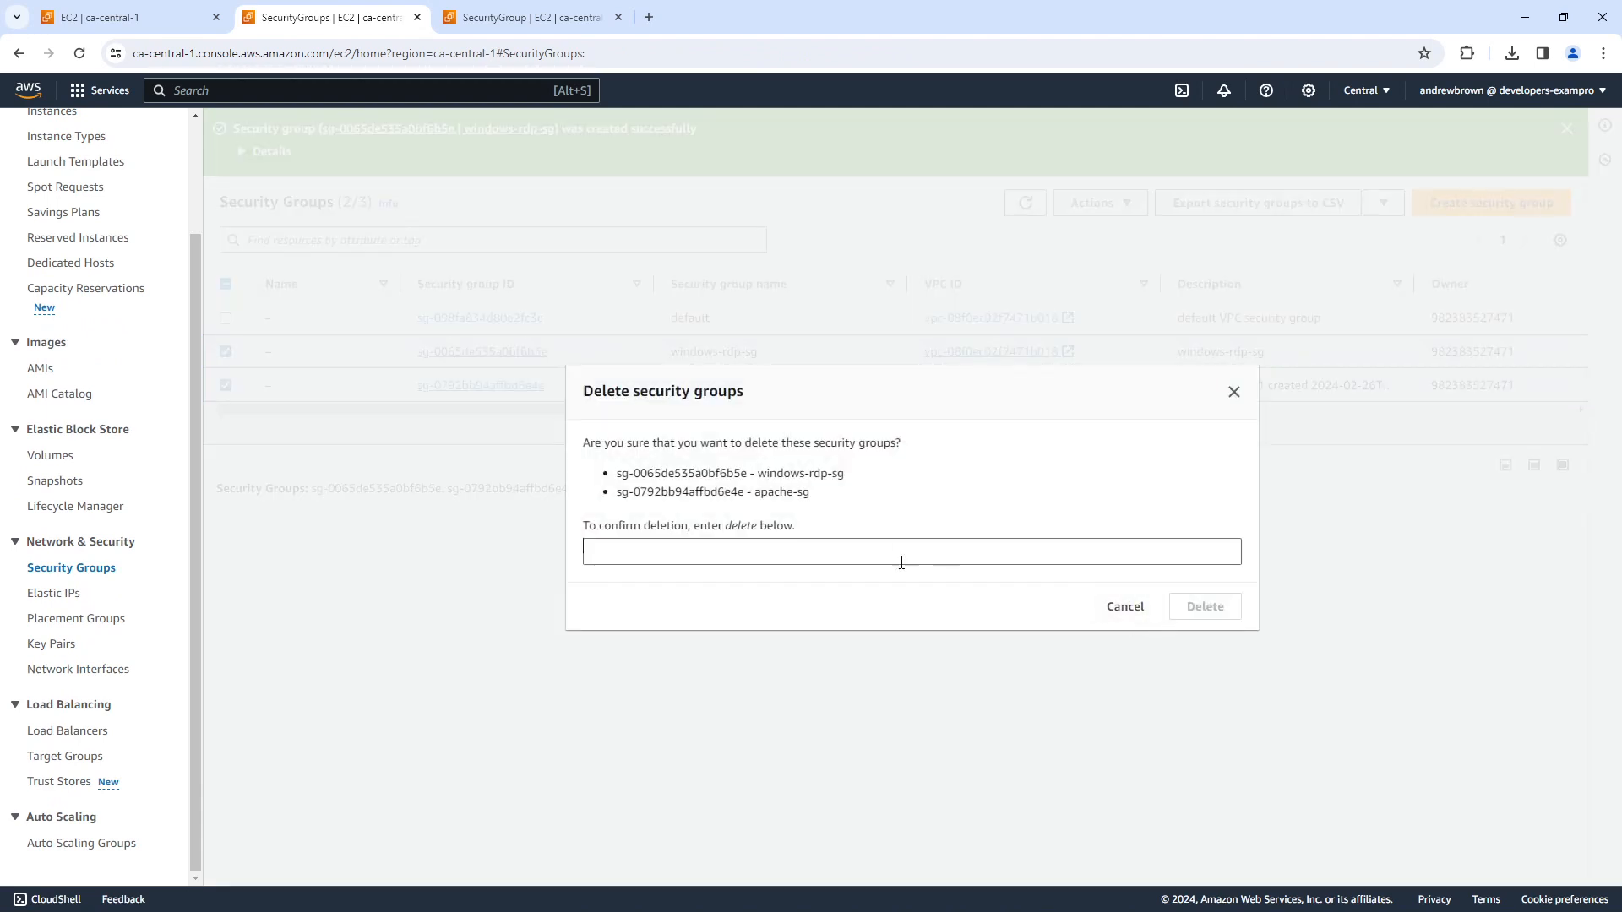
{"action": "left_click", "coordinate": [903, 550]}
{"action": "type", "text": "delete"}
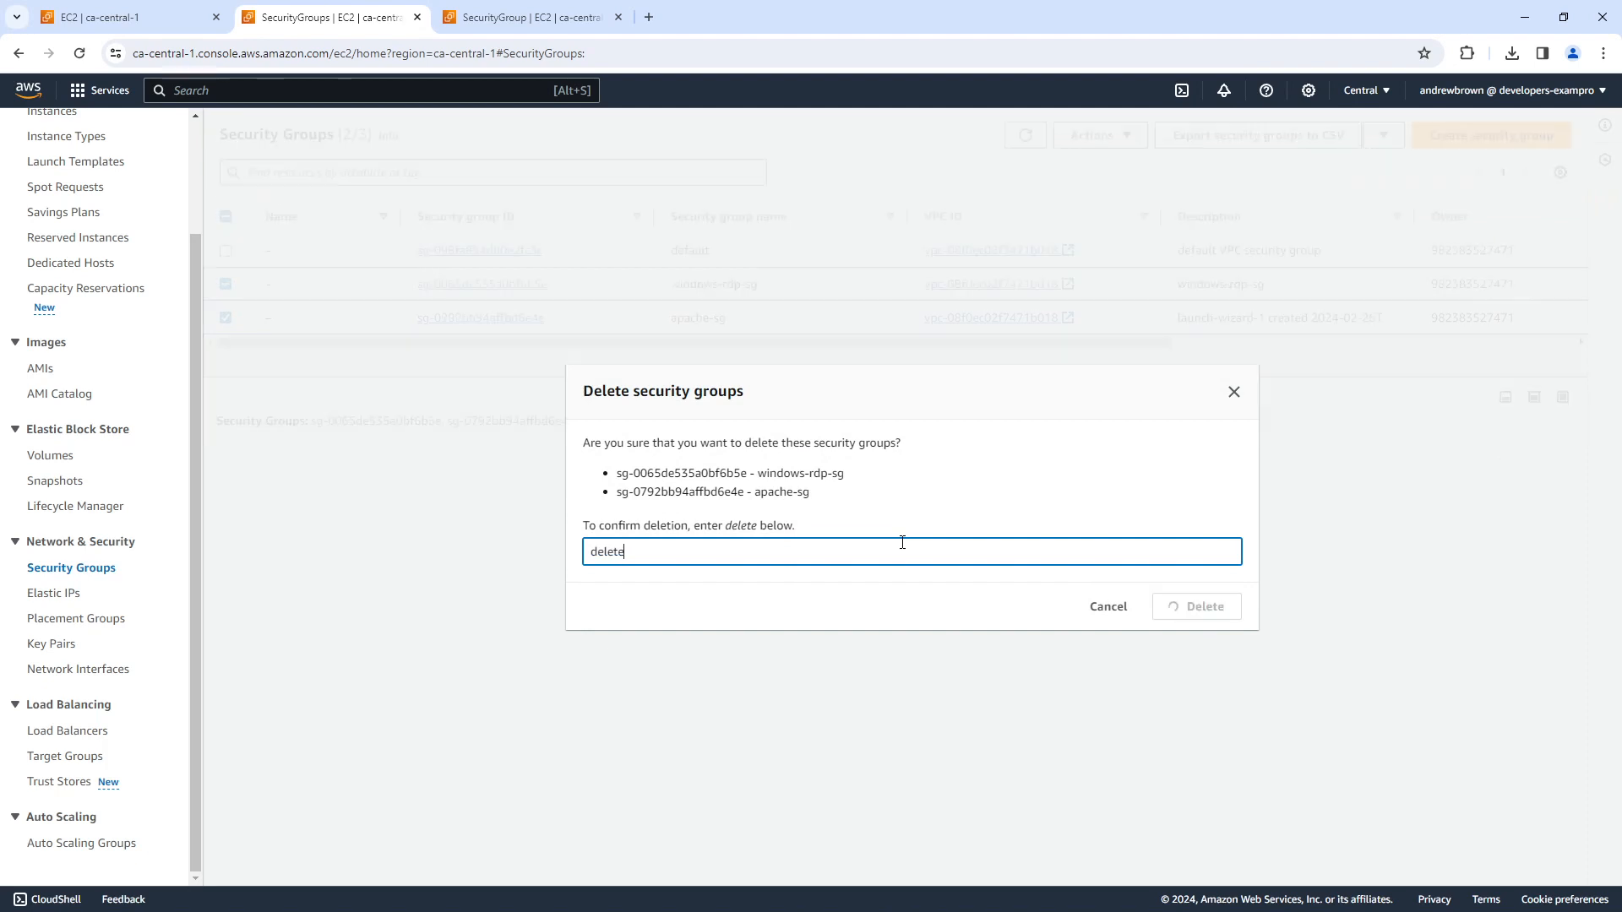
{"action": "key", "text": "Return"}
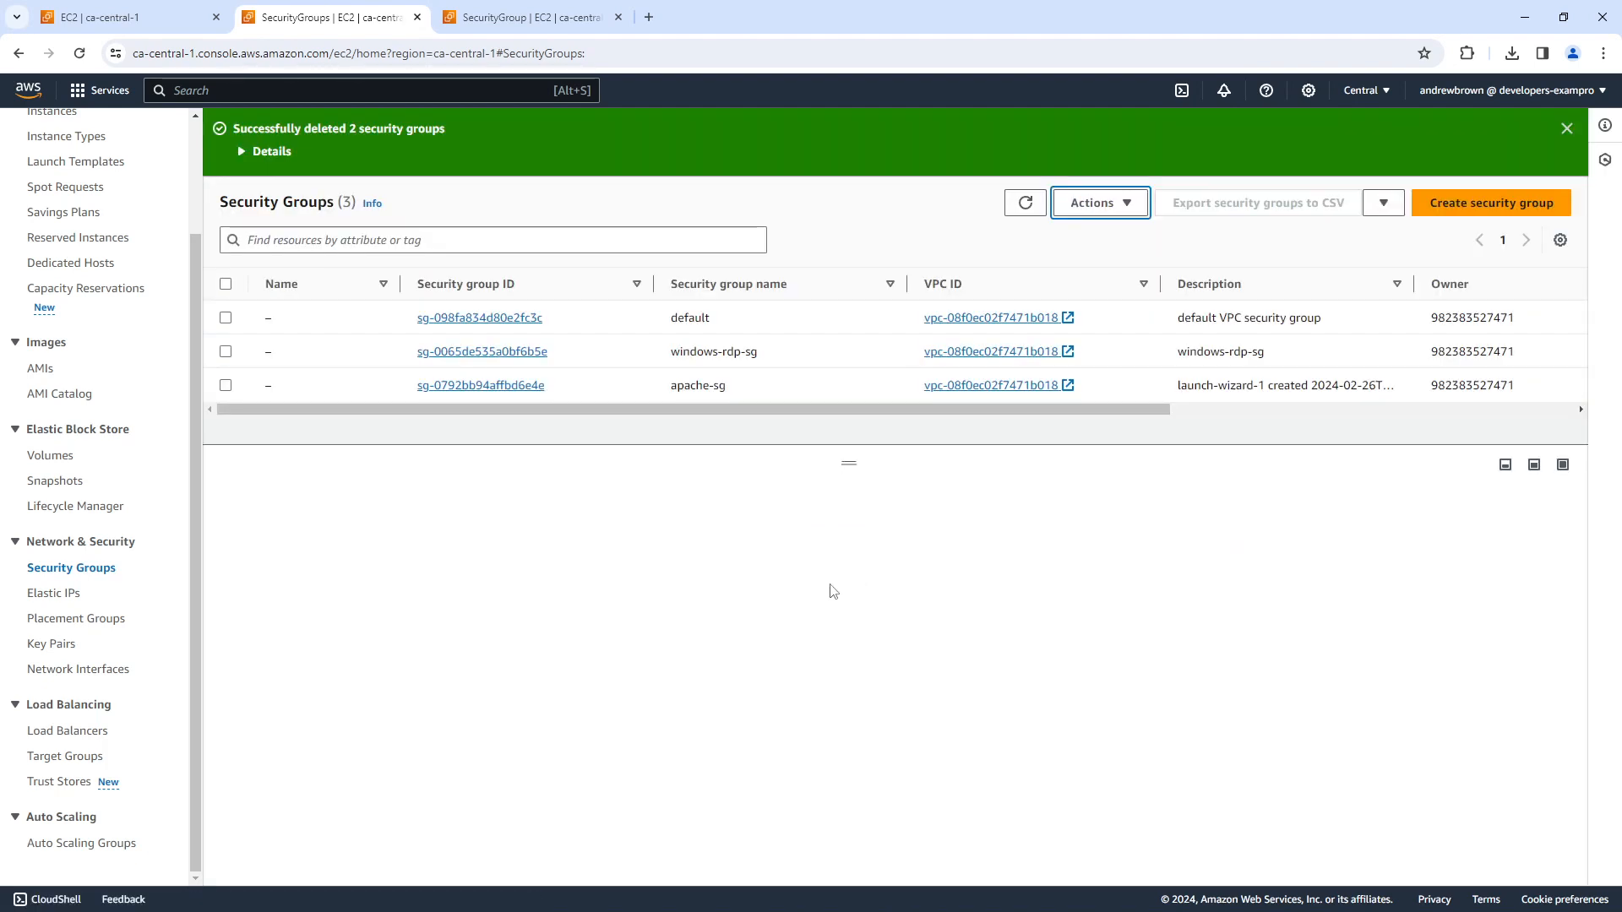